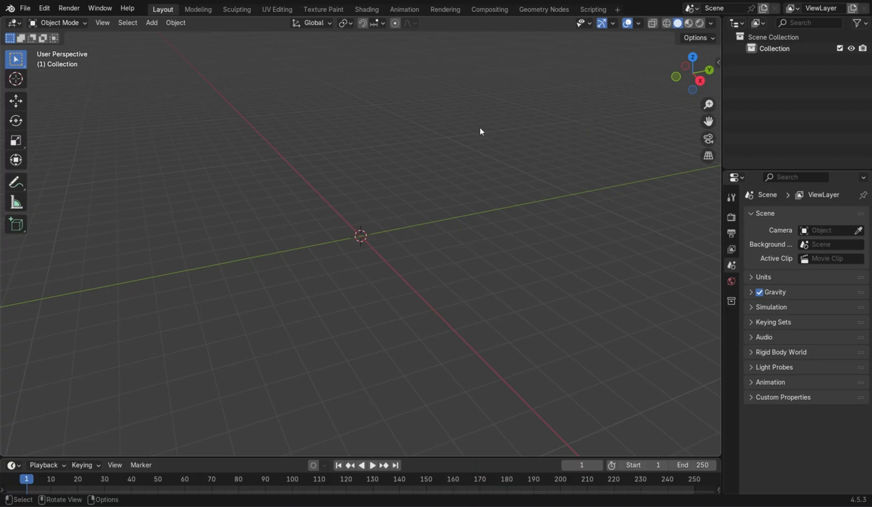
# Step: In front orthographic view, add the sword picture from the Downloads folder as a reference image, searching for "sword"
pyautogui.press('KP_1')
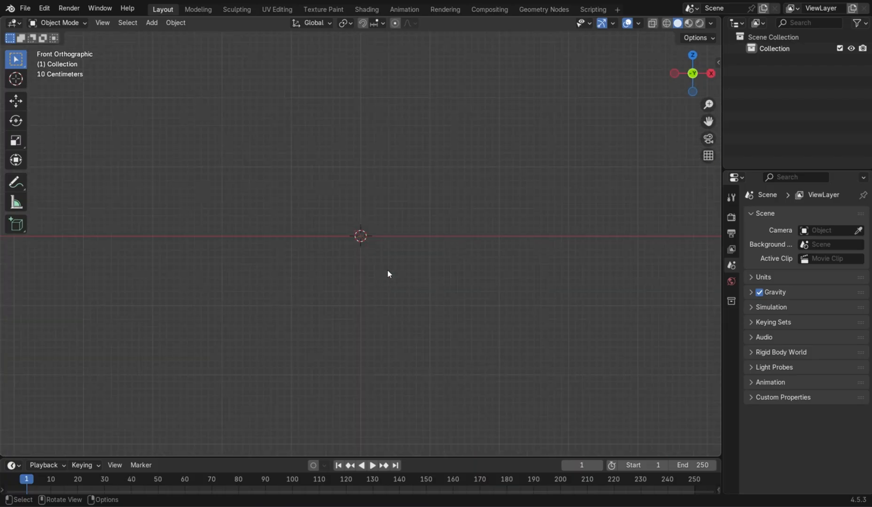
pyautogui.moveTo(387, 274); pyautogui.dragTo(414, 293, button='middle')
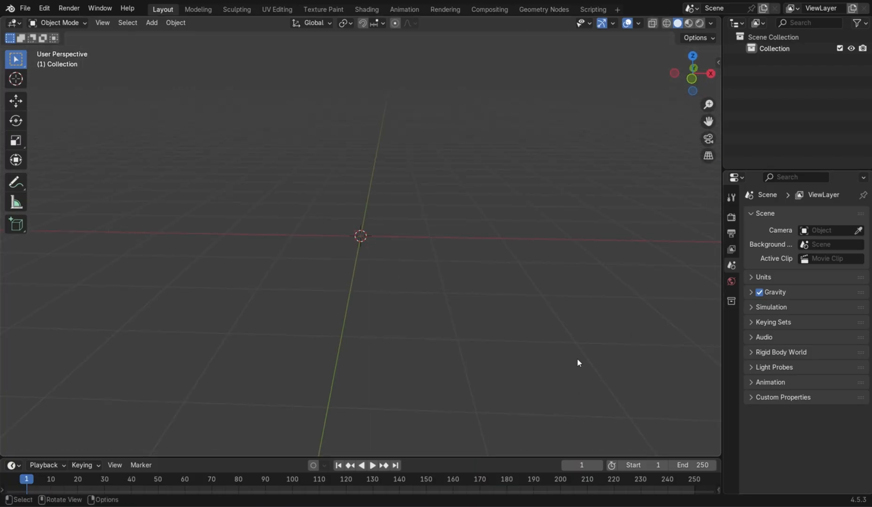
pyautogui.press('KP_1')
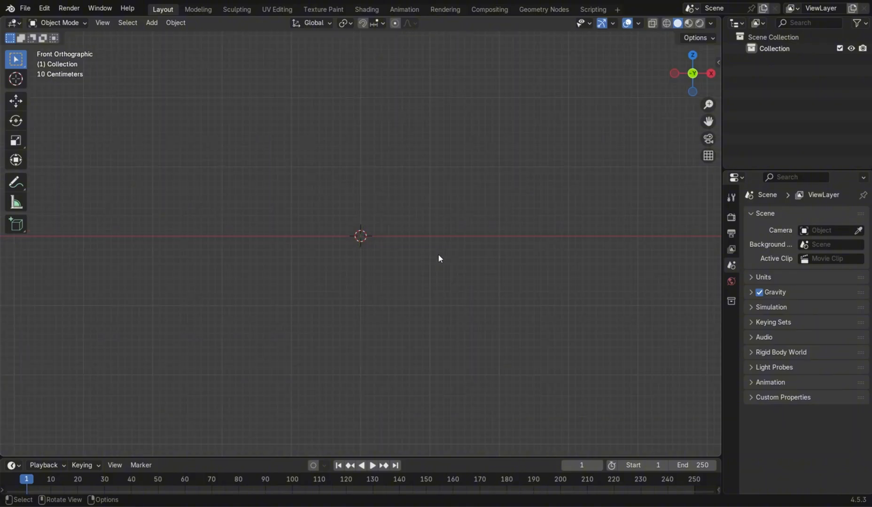
pyautogui.hotkey('shift', 'a')
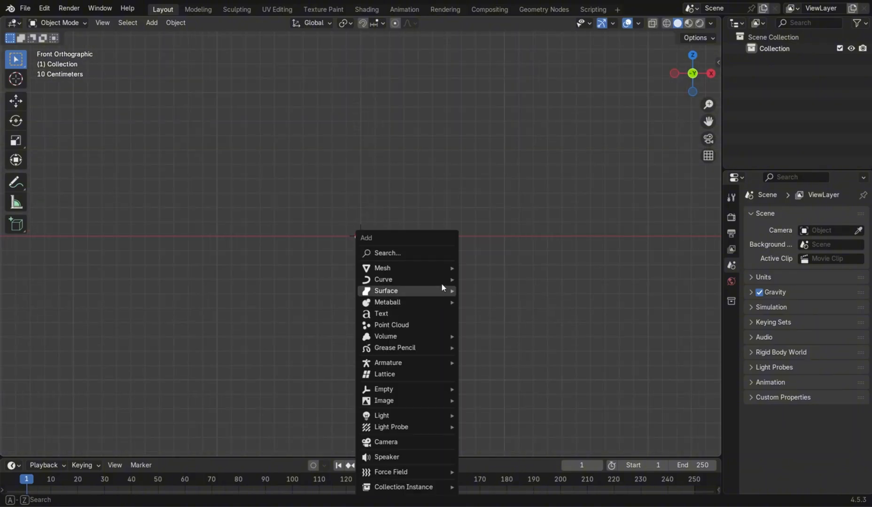
pyautogui.moveTo(443, 273)
pyautogui.moveTo(437, 402)
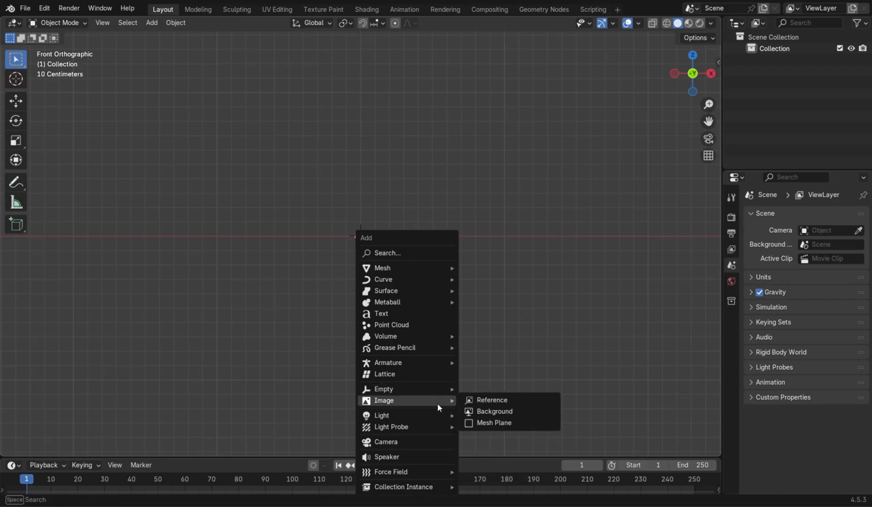
pyautogui.click(485, 401)
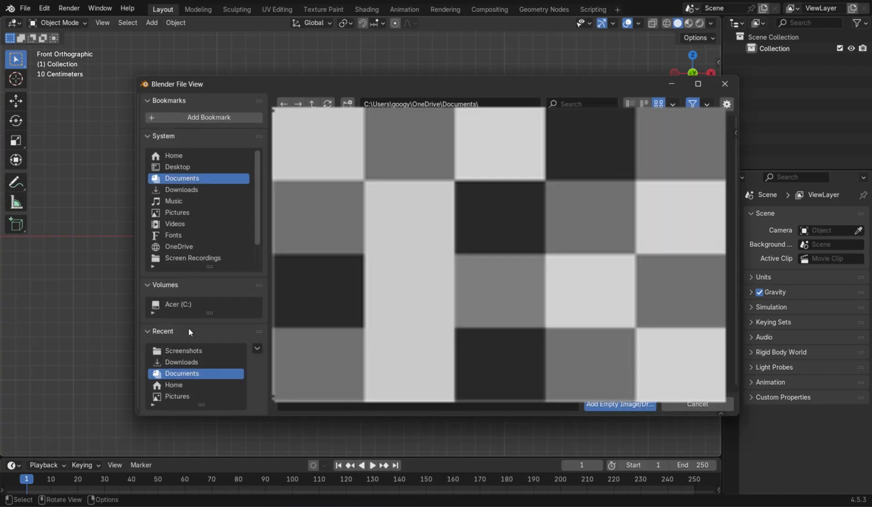
pyautogui.click(202, 353)
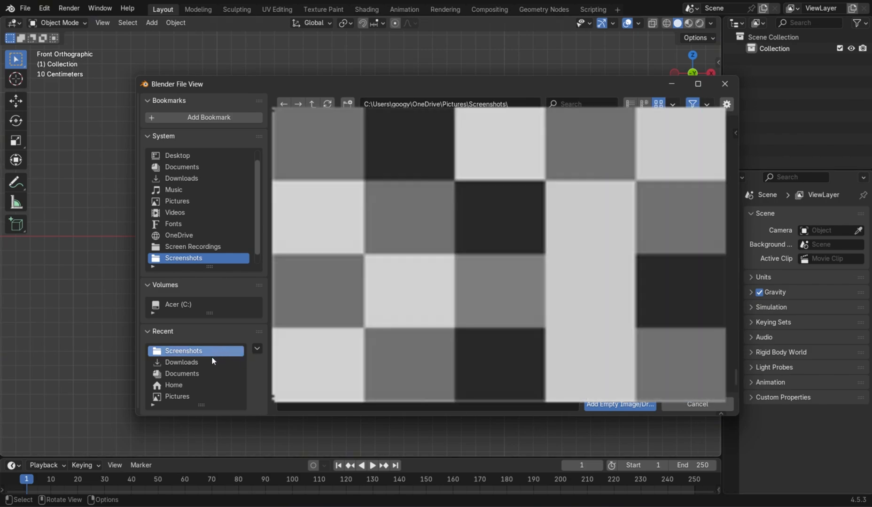
pyautogui.click(212, 361)
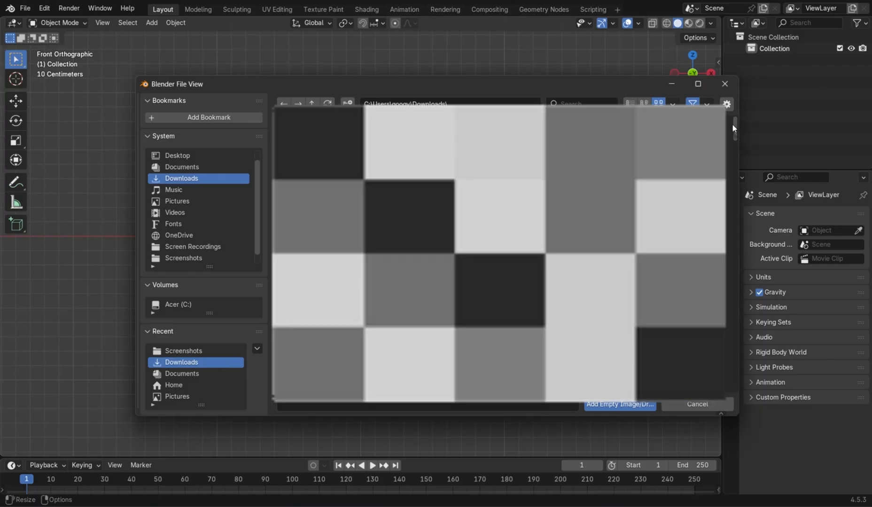
pyautogui.click(582, 104)
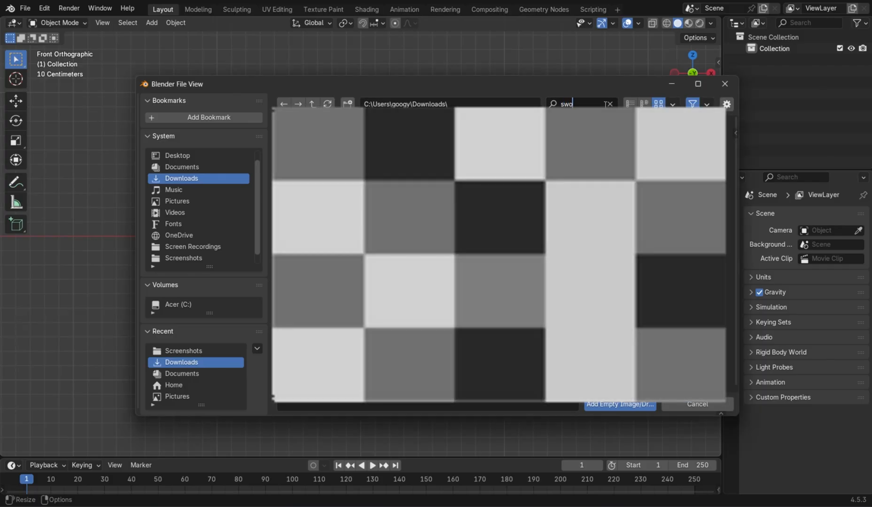
pyautogui.write('sword')
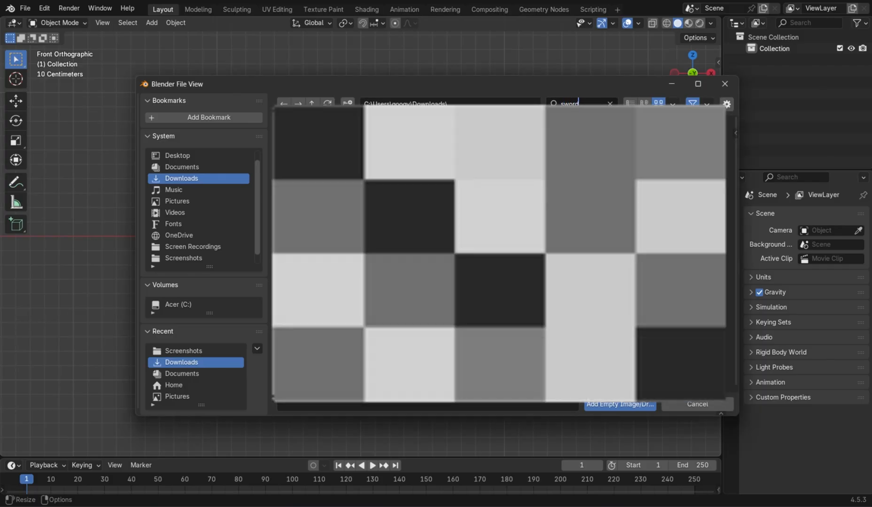
pyautogui.doubleClick(316, 155)
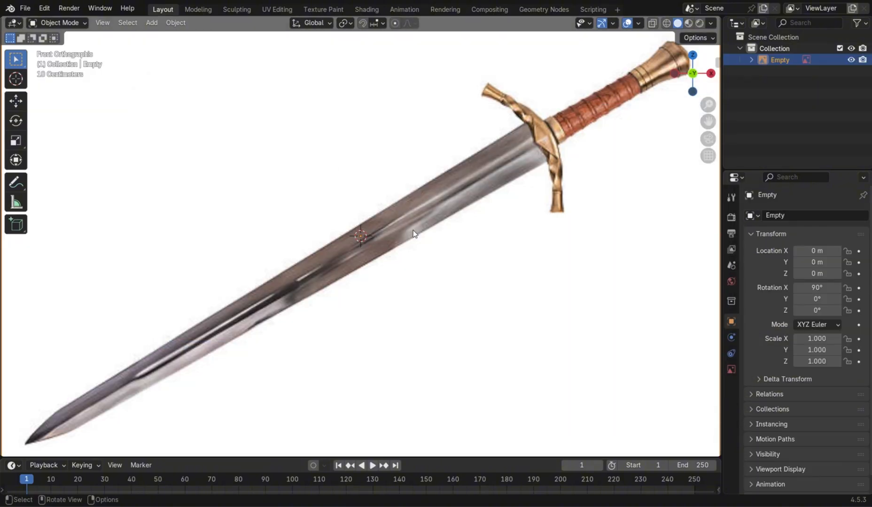
# Step: Rotate the sword reference image in the front view by 45° twice, reaching a Y rotation of 90°
pyautogui.scroll(-5, 426, 235)
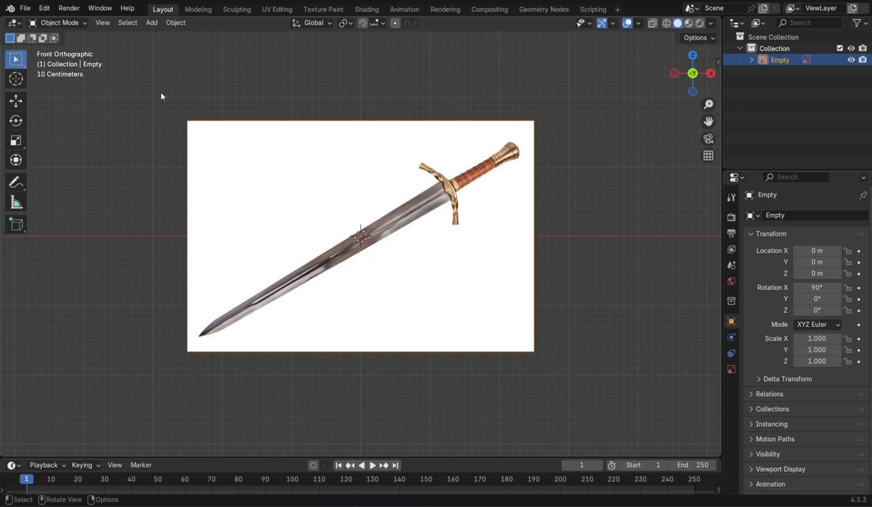
pyautogui.moveTo(225, 101); pyautogui.dragTo(588, 354)
pyautogui.press('r')
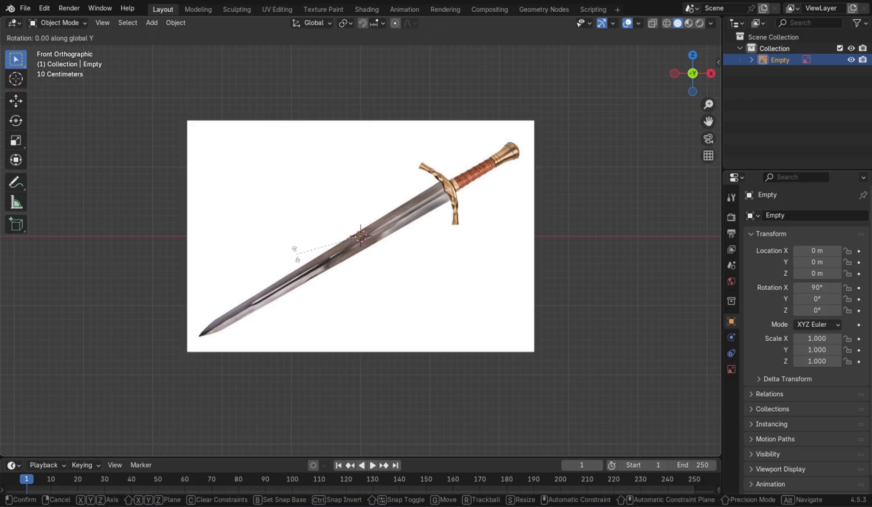
pyautogui.write('45')
pyautogui.press('Return')
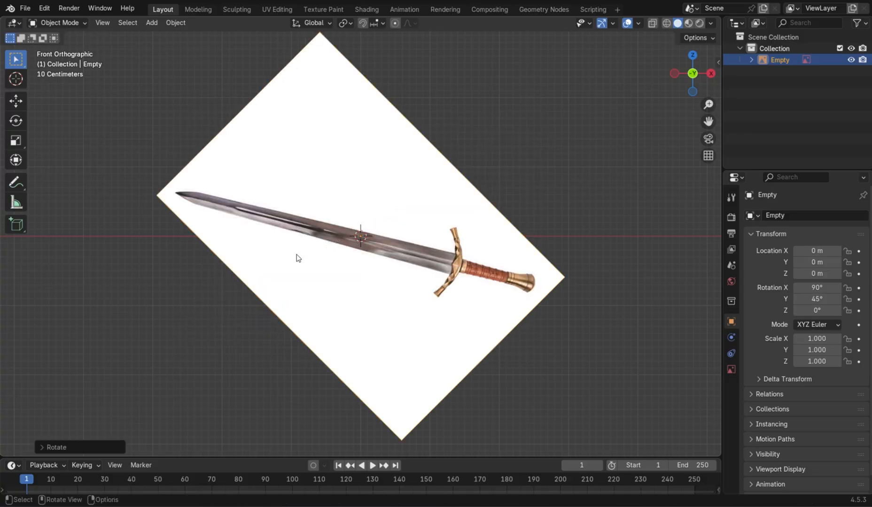
pyautogui.write('r45')
pyautogui.press('Return')
# Step: Rotate the sword reference image another 30° so the blade stands upright with its tip upward
pyautogui.write('r')
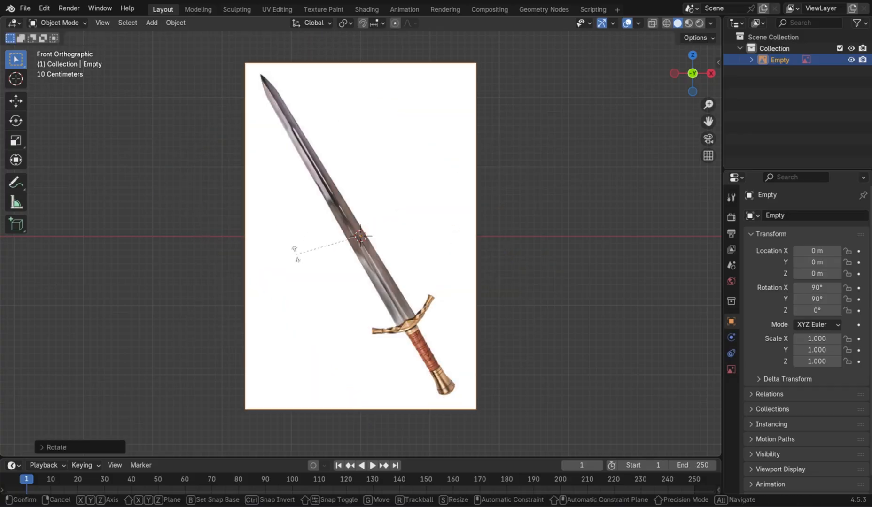
pyautogui.write('45')
pyautogui.press('BackSpace')
pyautogui.press('BackSpace')
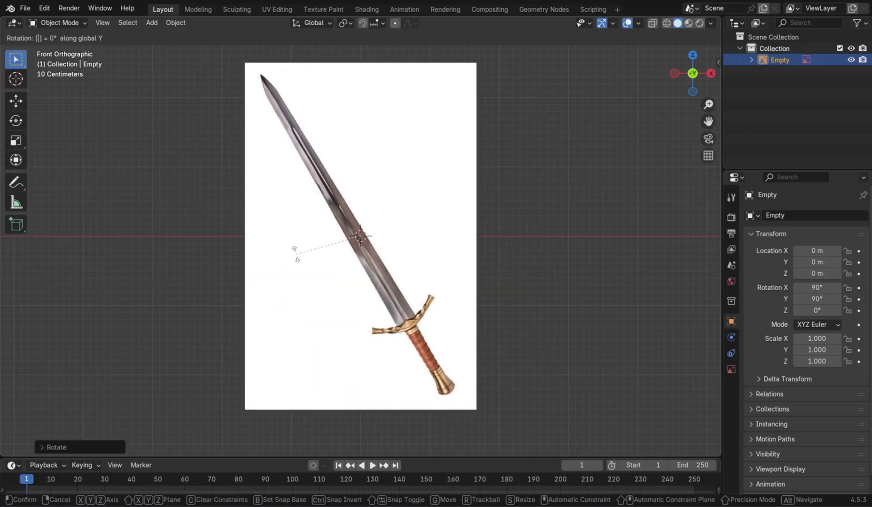
pyautogui.write('20')
pyautogui.press('BackSpace')
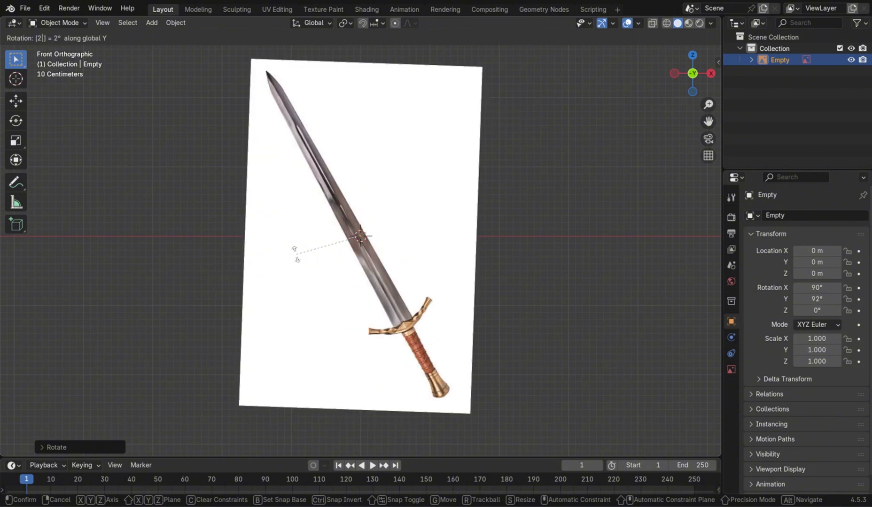
pyautogui.press('BackSpace')
pyautogui.write('30')
pyautogui.press('Return')
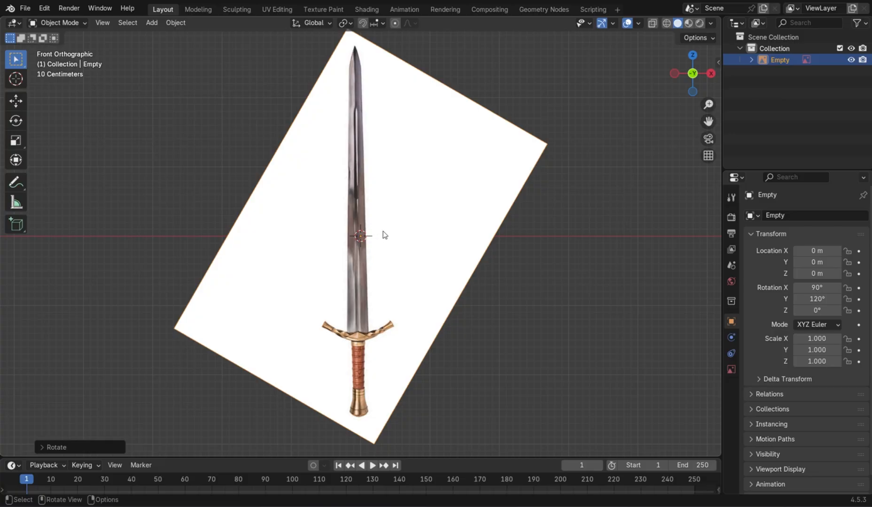
# Step: Move the reference image up about 1.66 m on Z and about 0.05 m on X, centring the sword on the vertical axis
pyautogui.press('g')
pyautogui.press('x')
pyautogui.press('Escape')
pyautogui.press('g')
pyautogui.press('z')
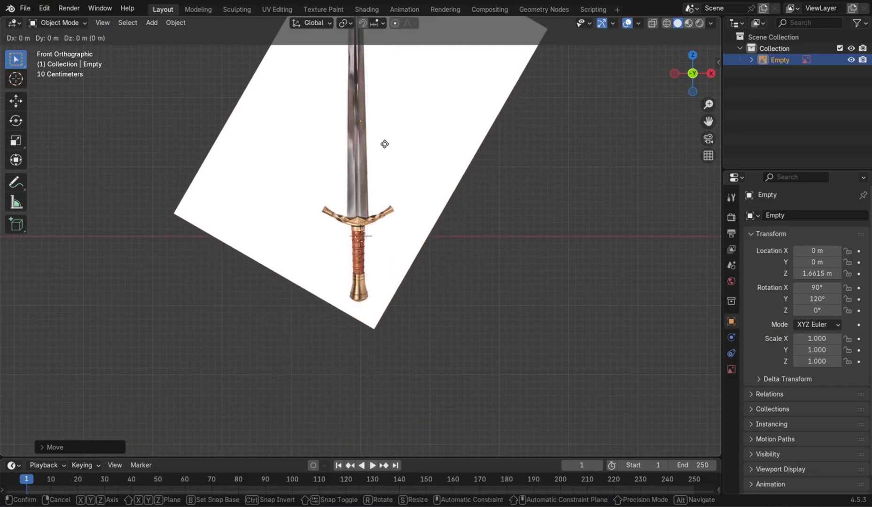
pyautogui.press('x')
pyautogui.click(388, 145)
# Step: Deselect the reference image, add a mesh cylinder at the grip, and scale it uniformly to about 0.088 to fit the grip's width
pyautogui.scroll(2, 391, 156)
pyautogui.scroll(-6, 393, 161)
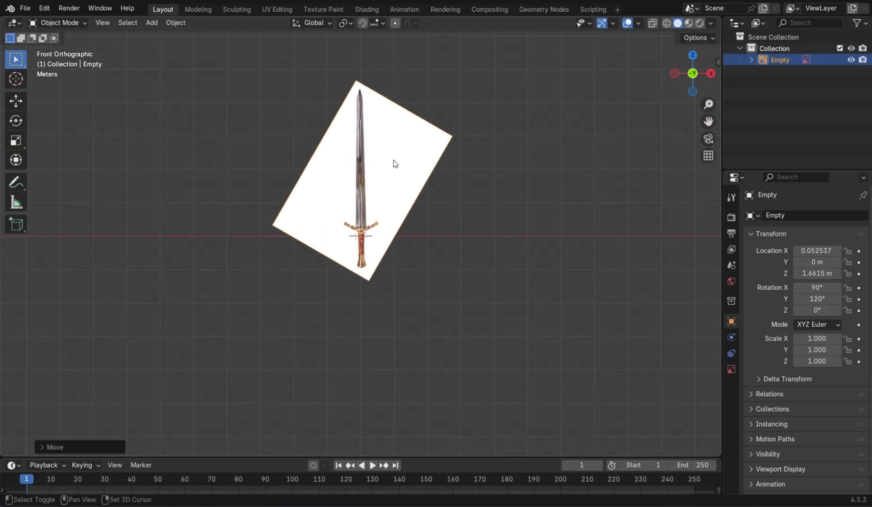
pyautogui.keyDown('shift'); pyautogui.moveTo(394, 164); pyautogui.dragTo(438, 224, button='middle'); pyautogui.keyUp('shift')
pyautogui.scroll(3, 580, 396)
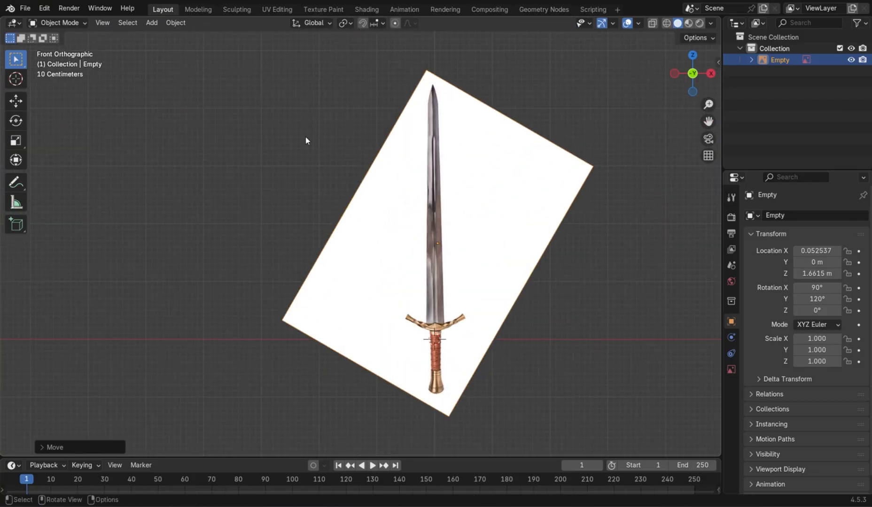
pyautogui.keyDown('shift'); pyautogui.moveTo(620, 303); pyautogui.dragTo(533, 253, button='middle'); pyautogui.keyUp('shift')
pyautogui.scroll(3, 525, 263)
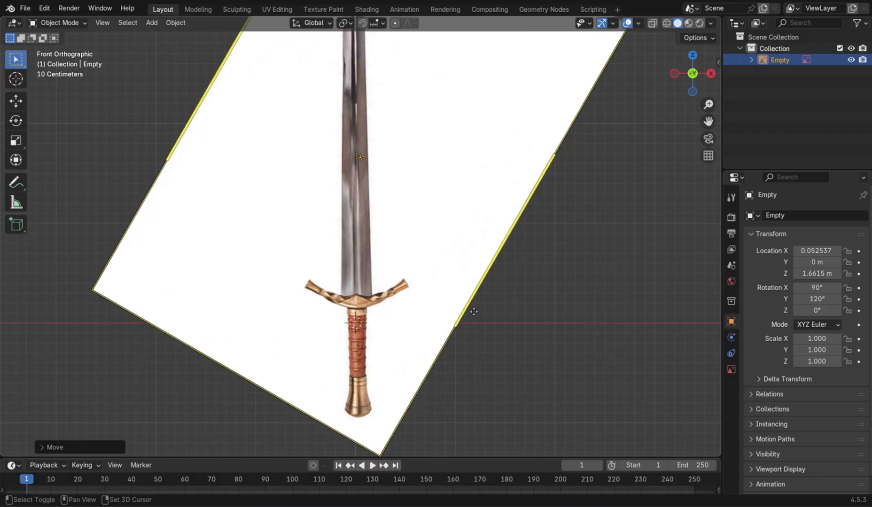
pyautogui.keyDown('shift'); pyautogui.moveTo(474, 311); pyautogui.dragTo(474, 240, button='middle'); pyautogui.keyUp('shift')
pyautogui.click(500, 328)
pyautogui.keyDown('shift'); pyautogui.moveTo(500, 328); pyautogui.dragTo(494, 257, button='middle'); pyautogui.keyUp('shift')
pyautogui.scroll(2, 493, 257)
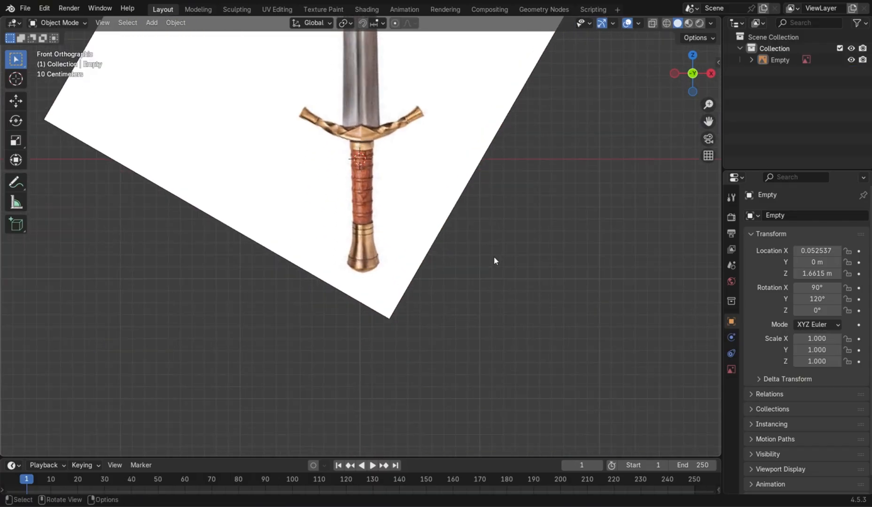
pyautogui.scroll(1, 494, 257)
pyautogui.scroll(1, 489, 273)
pyautogui.hotkey('shift', 'a')
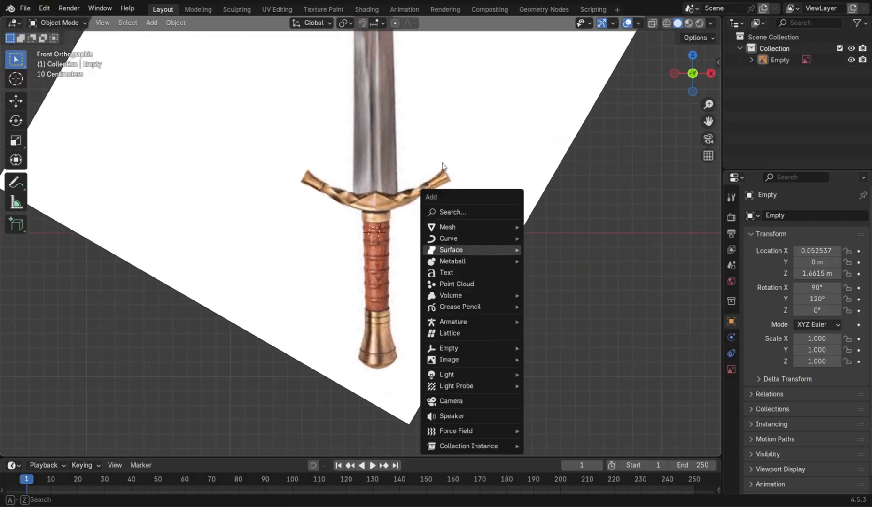
pyautogui.moveTo(470, 227)
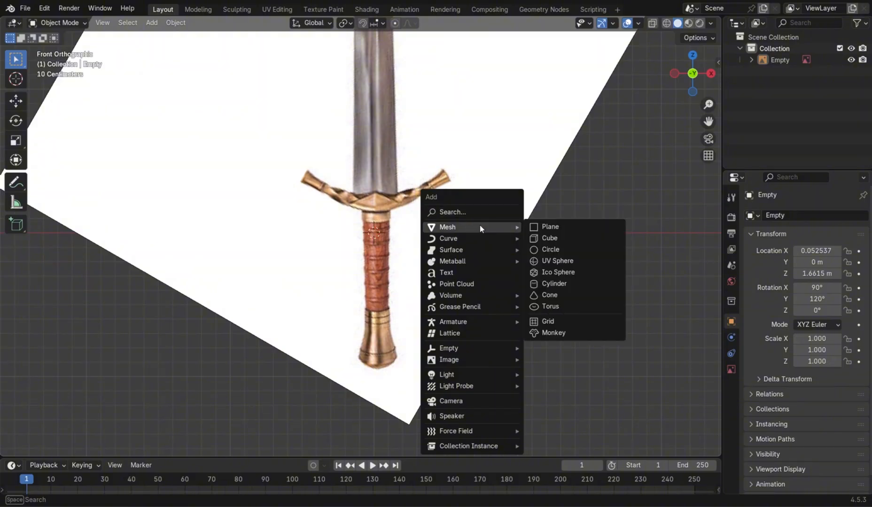
pyautogui.click(571, 282)
pyautogui.press('s')
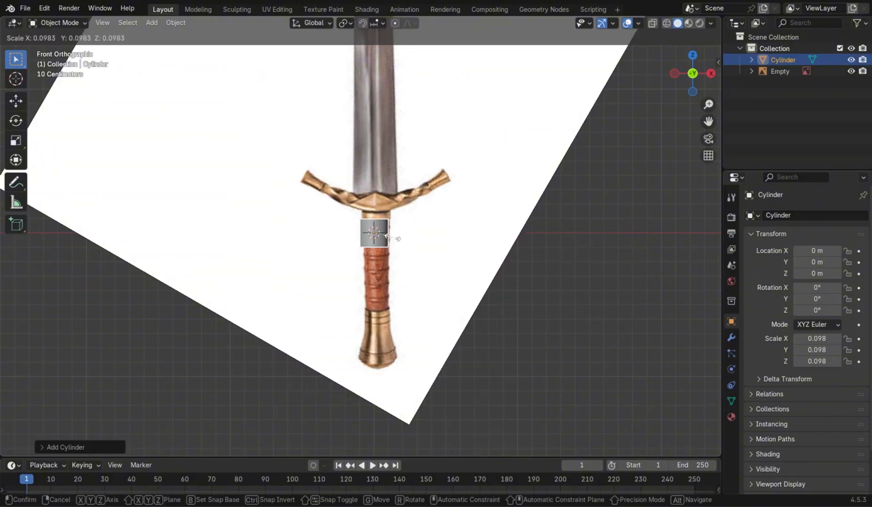
pyautogui.click(392, 237)
# Step: Move the cylinder about 0.016 m along X and down to about -0.608 m on Z, onto the upper part of the pommel
pyautogui.press('g')
pyautogui.press('x')
pyautogui.click(393, 237)
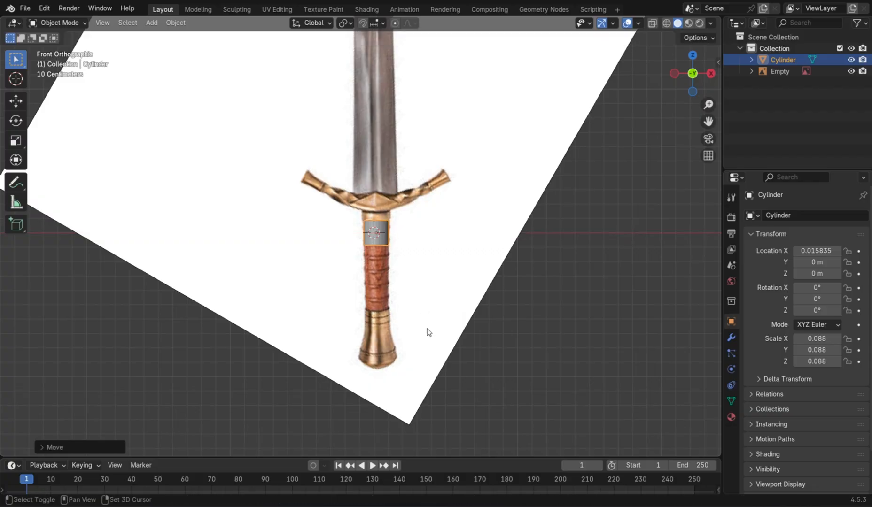
pyautogui.keyDown('shift'); pyautogui.moveTo(428, 333); pyautogui.dragTo(426, 219, button='middle'); pyautogui.keyUp('shift')
pyautogui.scroll(3, 426, 220)
pyautogui.press('g')
pyautogui.press('z')
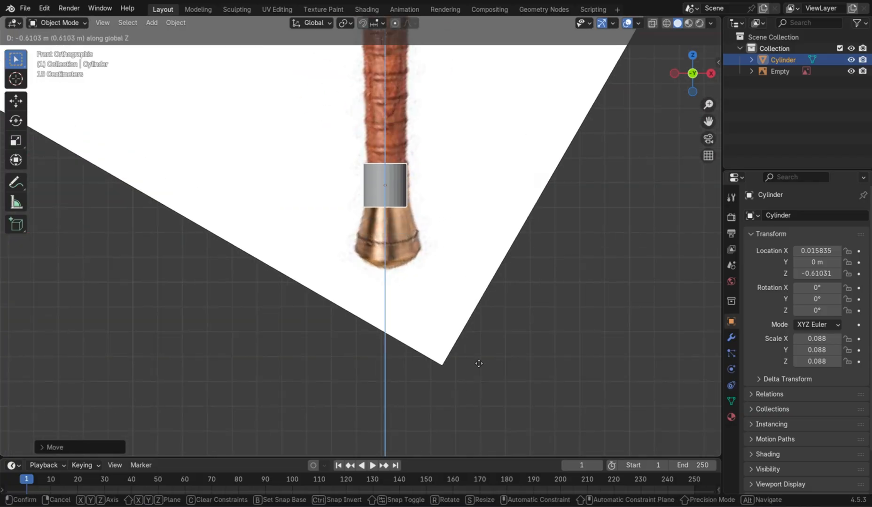
pyautogui.click(483, 366)
# Step: In Edit Mode, scale the whole cylinder mesh up slightly and shift it along X to fit the pommel's upper collar
pyautogui.press('Tab')
pyautogui.scroll(4, 494, 342)
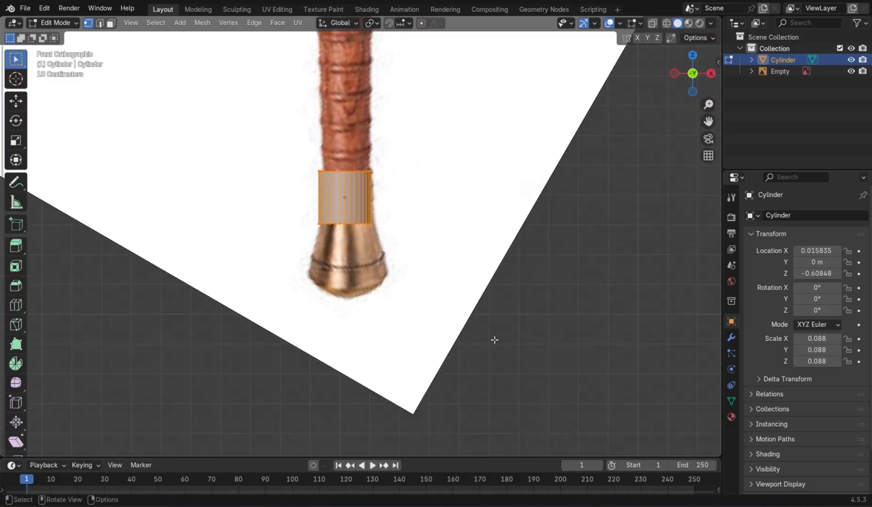
pyautogui.press('s')
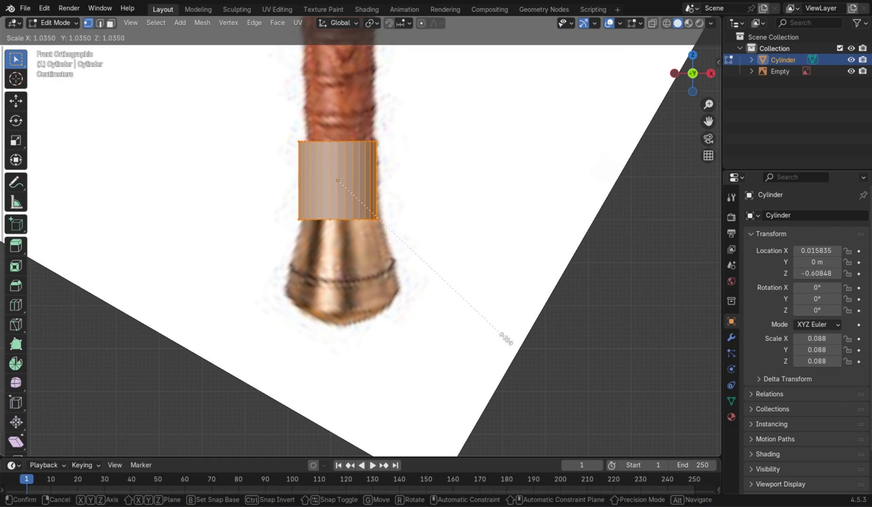
pyautogui.click(505, 338)
pyautogui.press('g')
pyautogui.press('x')
pyautogui.click(508, 340)
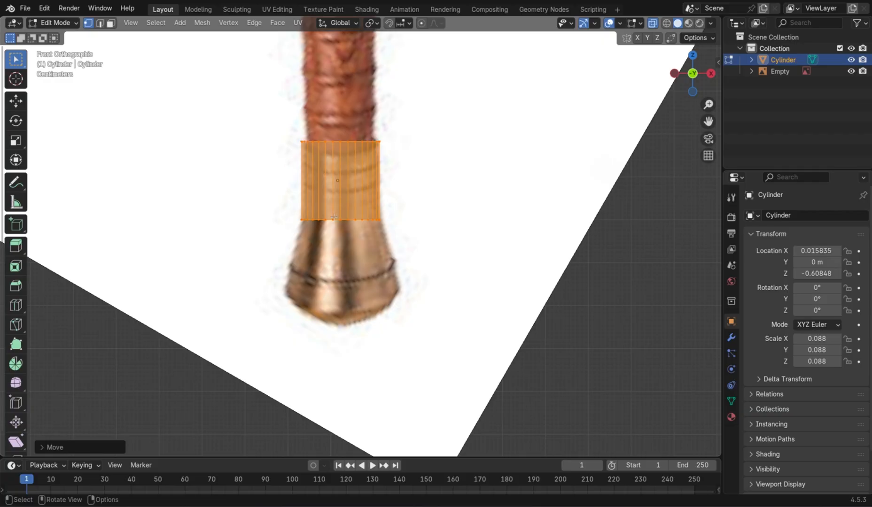
# Step: Select the cylinder's bottom ring, extrude it down to the pommel's groove, and scale it up to follow the flared outline
pyautogui.moveTo(287, 194); pyautogui.dragTo(496, 290)
pyautogui.press('e')
pyautogui.click(511, 336)
pyautogui.press('s')
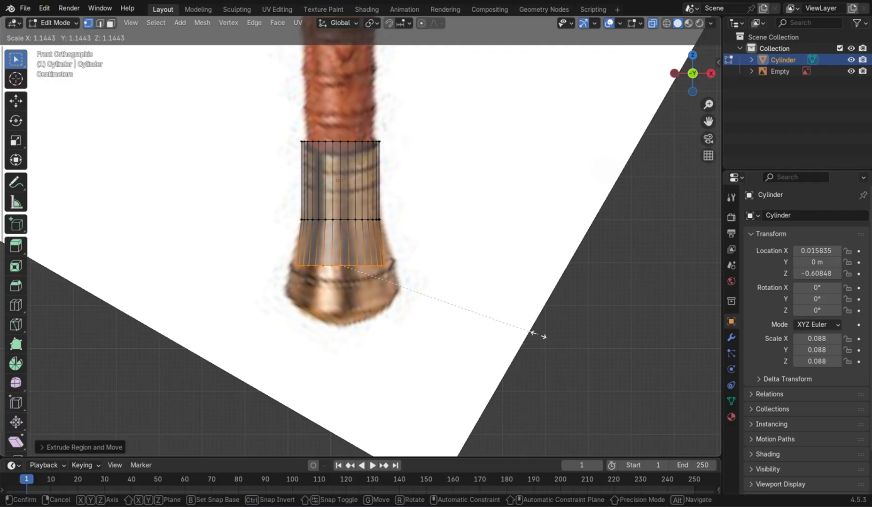
pyautogui.click(593, 320)
# Step: Extrude a short band below the flare, widen it to the pommel's broadest outline, and extrude another straight band below it
pyautogui.scroll(1, 575, 326)
pyautogui.press('e')
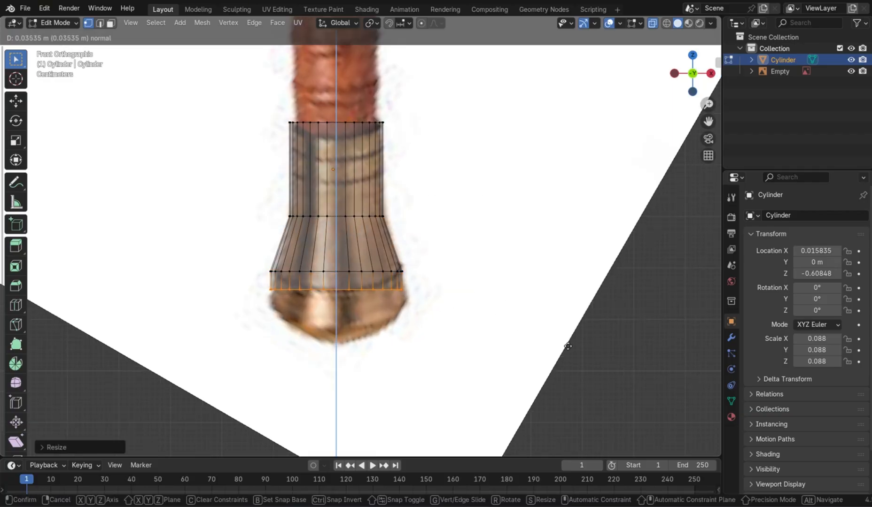
pyautogui.click(574, 346)
pyautogui.press('s')
pyautogui.click(595, 344)
pyautogui.press('e')
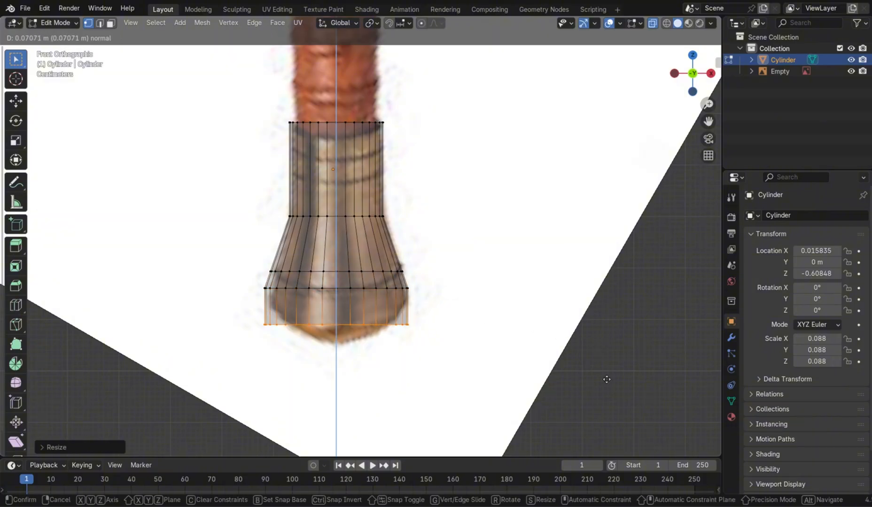
pyautogui.click(615, 364)
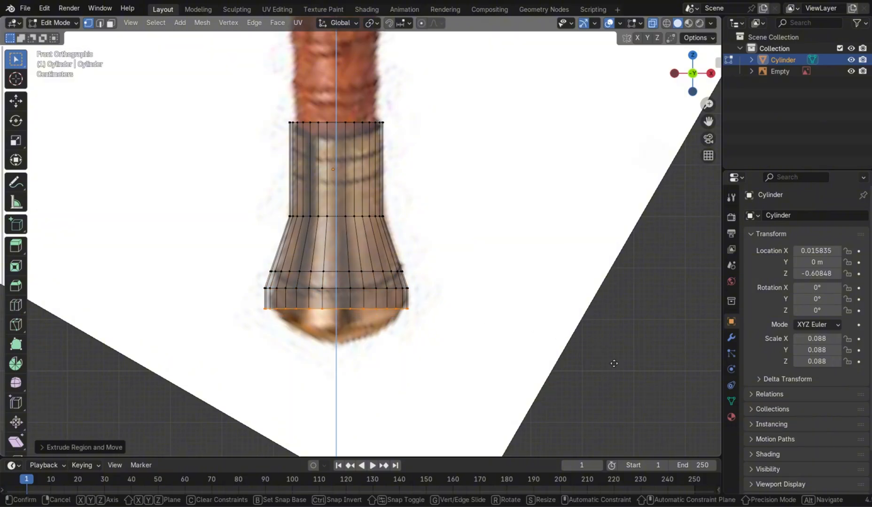
# Step: Extrude two bands below the pommel's widest section, scaling each one inward to follow its rounded lower end
pyautogui.press('e')
pyautogui.click(613, 376)
pyautogui.press('s')
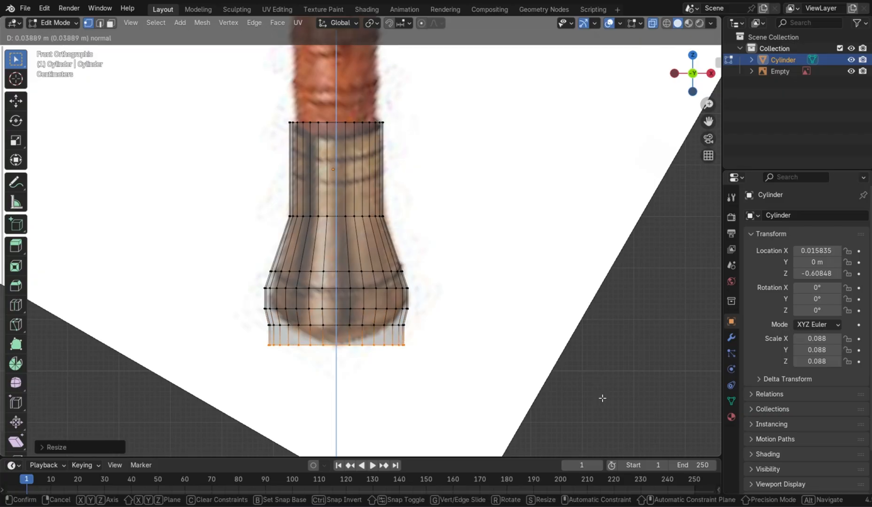
pyautogui.click(534, 371)
pyautogui.scroll(-3, 516, 329)
pyautogui.keyDown('shift'); pyautogui.scroll(5, 516, 329); pyautogui.keyUp('shift')
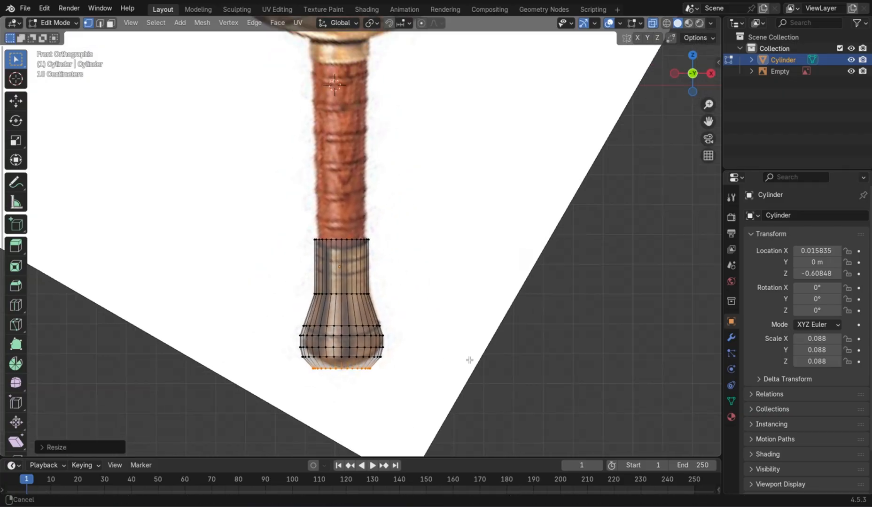
# Step: Move the pommel mesh's top ring along Z to the lower edge of the leather grip, and return to Object Mode
pyautogui.moveTo(291, 259); pyautogui.dragTo(453, 335)
pyautogui.moveTo(256, 261); pyautogui.dragTo(457, 302)
pyautogui.press('g')
pyautogui.press('z')
pyautogui.click(460, 310)
pyautogui.scroll(4, 459, 308)
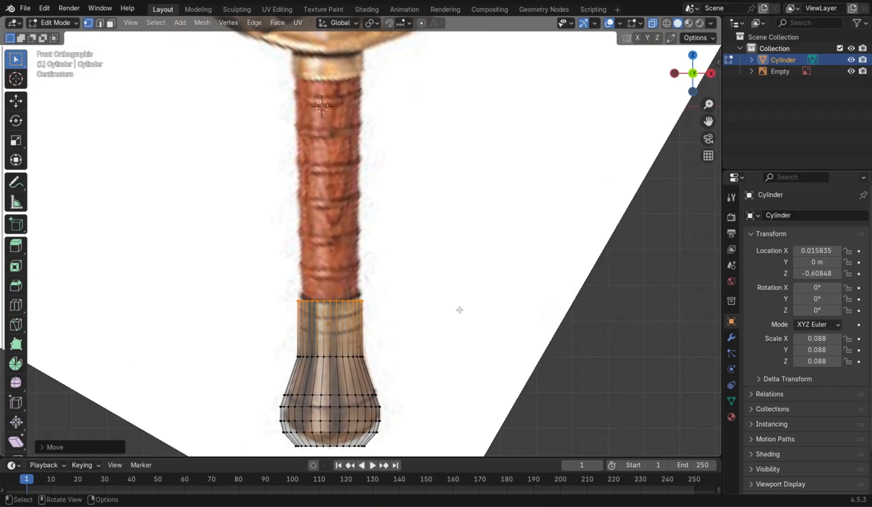
pyautogui.click(432, 319)
pyautogui.scroll(-5, 392, 303)
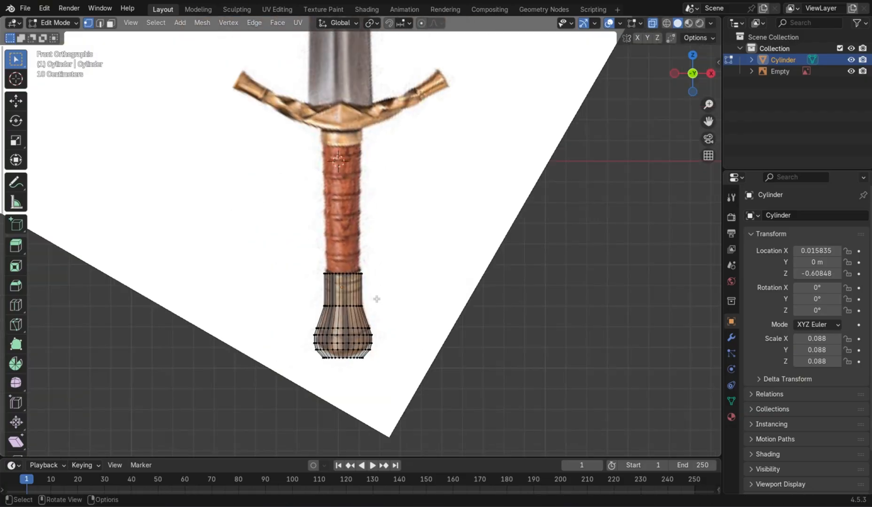
pyautogui.press('Tab')
# Step: Add a new mesh cylinder for the grip and scale it to about 0.082
pyautogui.click(354, 298)
pyautogui.click(345, 288)
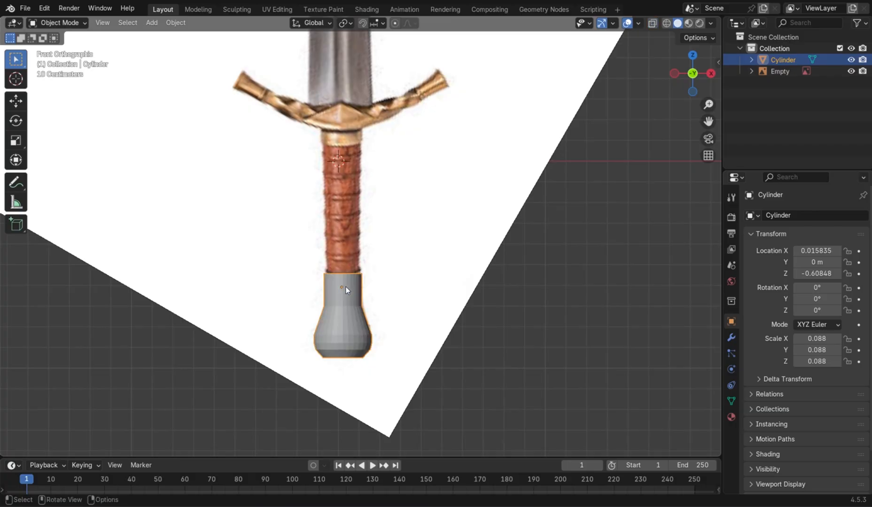
pyautogui.click(346, 286)
pyautogui.hotkey('shift', 'a')
pyautogui.moveTo(354, 244)
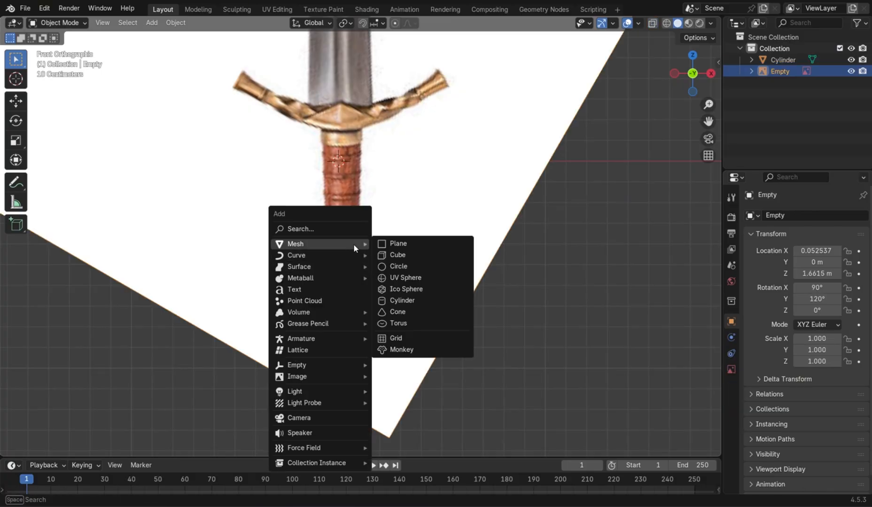
pyautogui.click(422, 300)
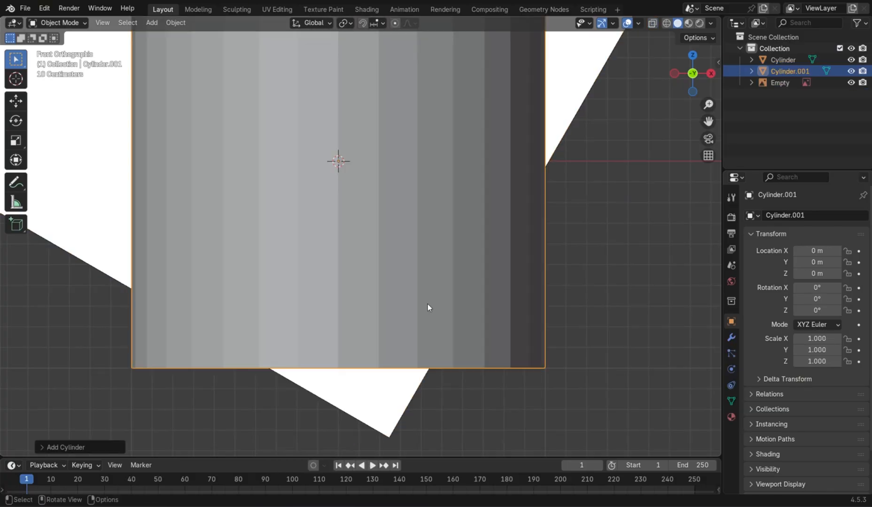
pyautogui.press('s')
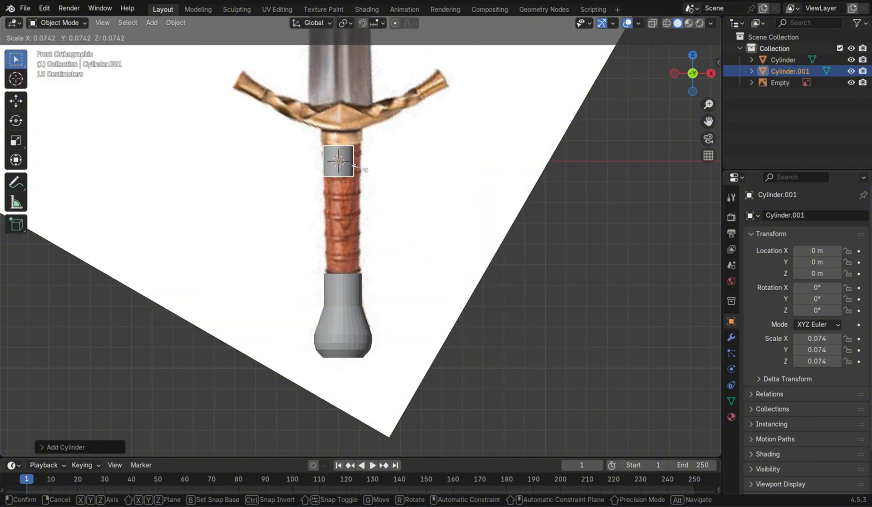
pyautogui.click(367, 170)
# Step: Move the new cylinder to about -0.462 m on Z and 0.02 m on X, directly above the pommel
pyautogui.press('g')
pyautogui.press('z')
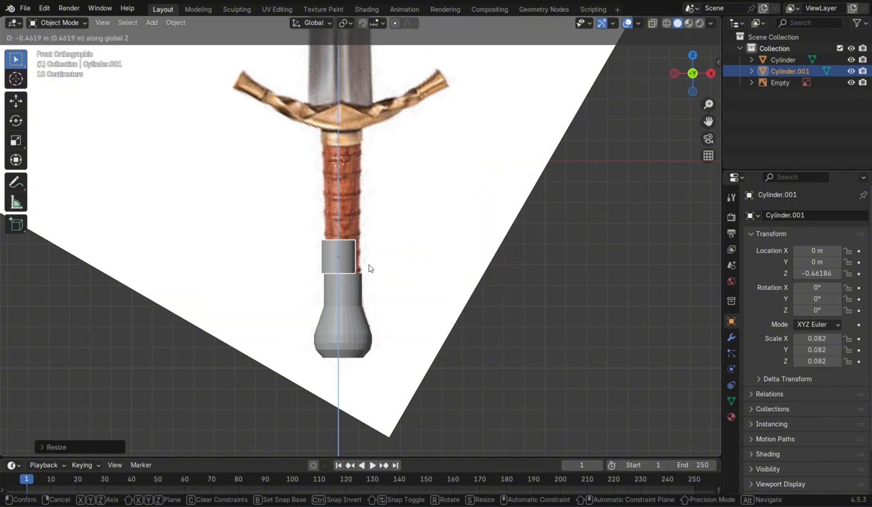
pyautogui.click(370, 269)
pyautogui.press('g')
pyautogui.press('x')
pyautogui.click(372, 266)
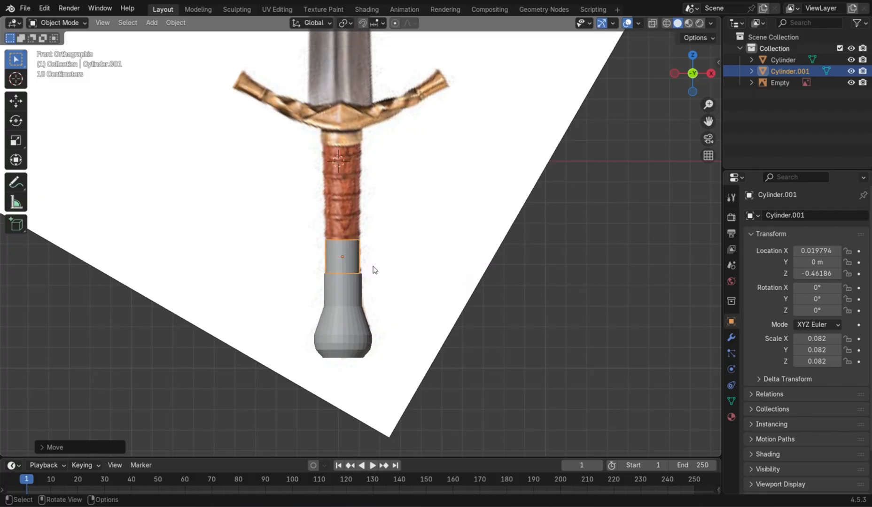
# Step: In Edit Mode, scale the whole grip cylinder mesh up slightly toward the pommel collar's width
pyautogui.press('Tab')
pyautogui.scroll(5, 372, 268)
pyautogui.press('s')
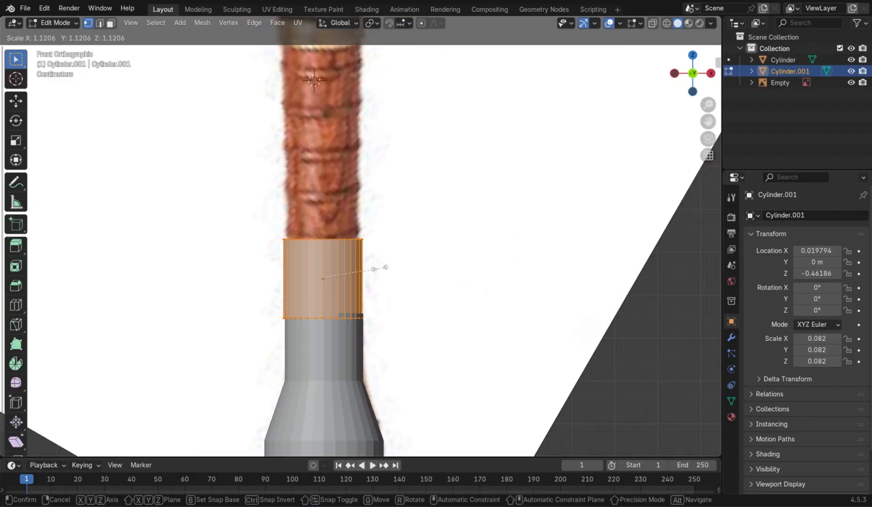
pyautogui.click(378, 269)
pyautogui.press('g')
pyautogui.press('z')
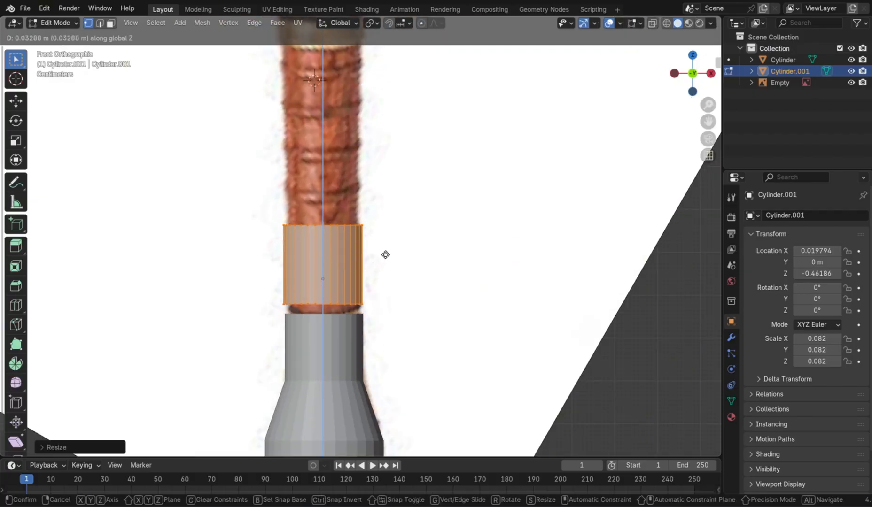
pyautogui.rightClick(385, 255)
# Step: Scale the grip mesh down slightly and shift it along X to fit the reference grip
pyautogui.press('s')
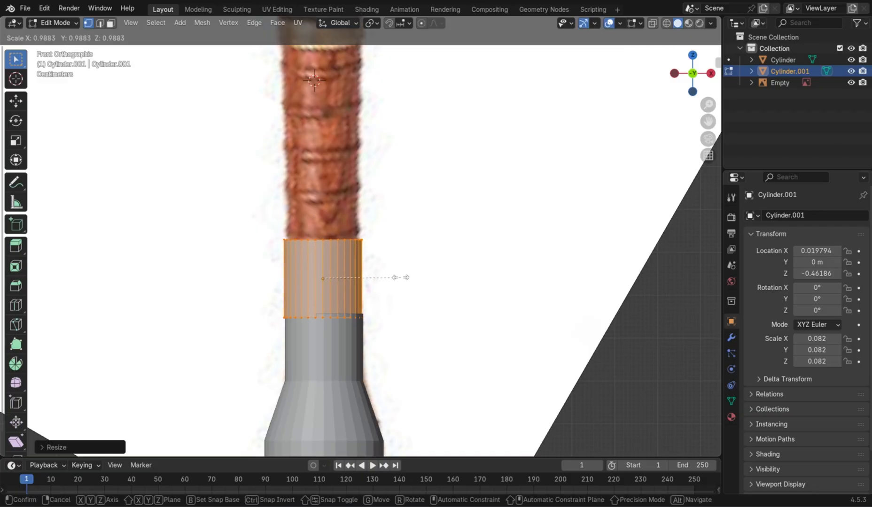
pyautogui.click(400, 278)
pyautogui.press('g')
pyautogui.press('x')
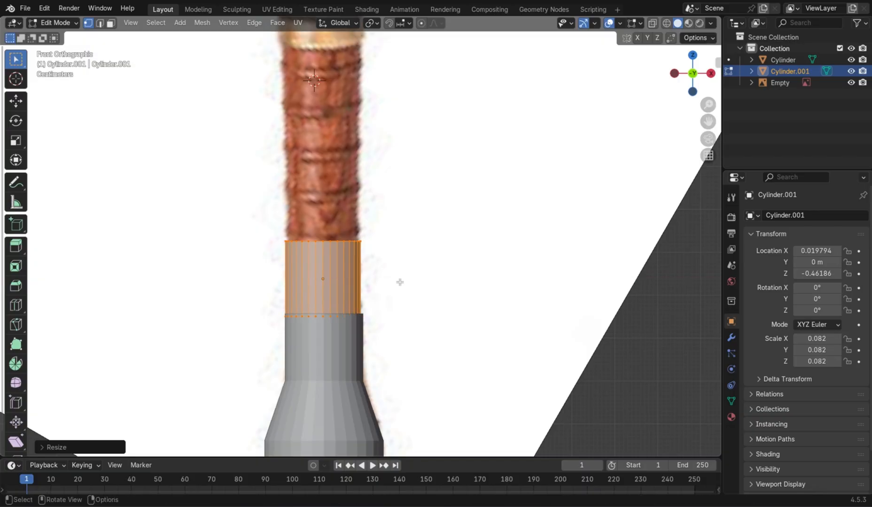
# Step: Examine how the grip cylinder meets the pommel from an angle, from below, and against the reference in front view
pyautogui.moveTo(399, 282); pyautogui.dragTo(400, 346, button='middle')
pyautogui.click(402, 347)
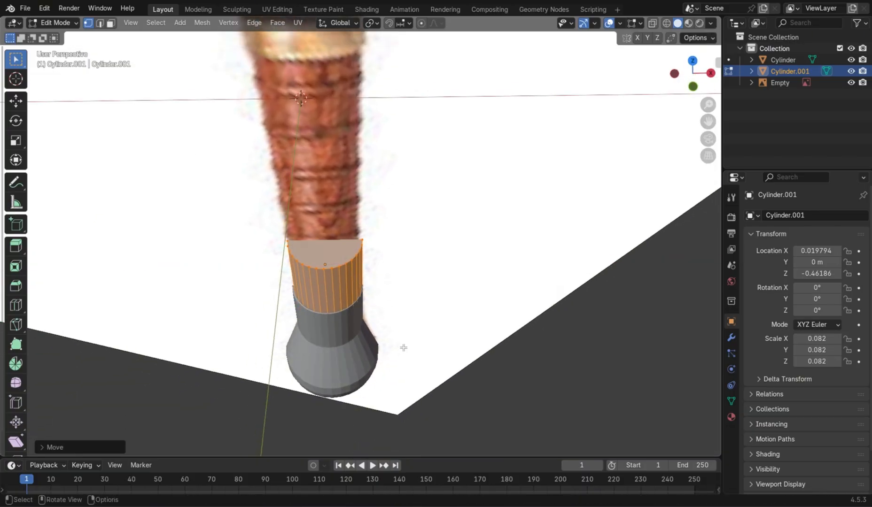
pyautogui.click(692, 59)
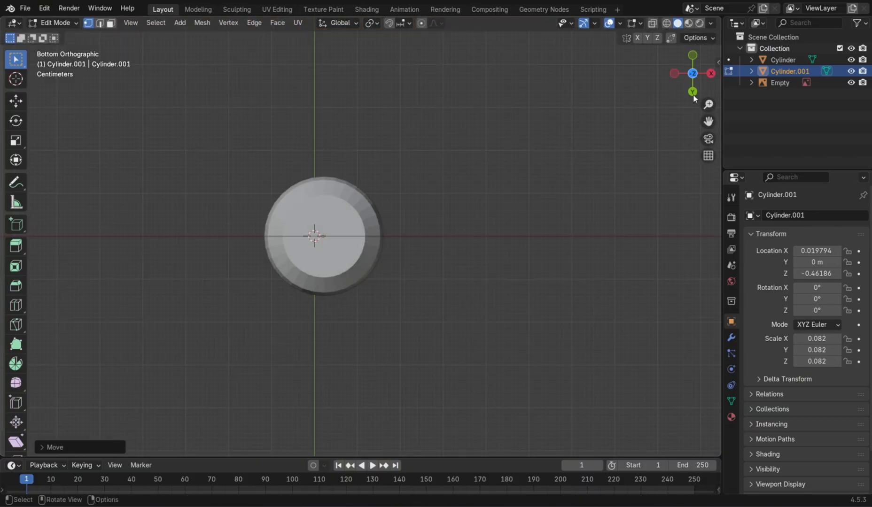
pyautogui.click(693, 57)
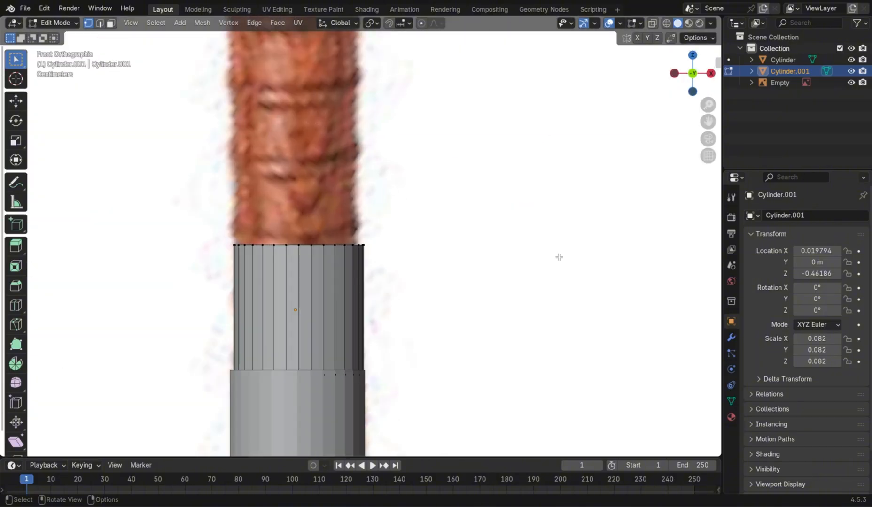
pyautogui.hotkey('alt', 'z')
pyautogui.moveTo(176, 210); pyautogui.dragTo(529, 284)
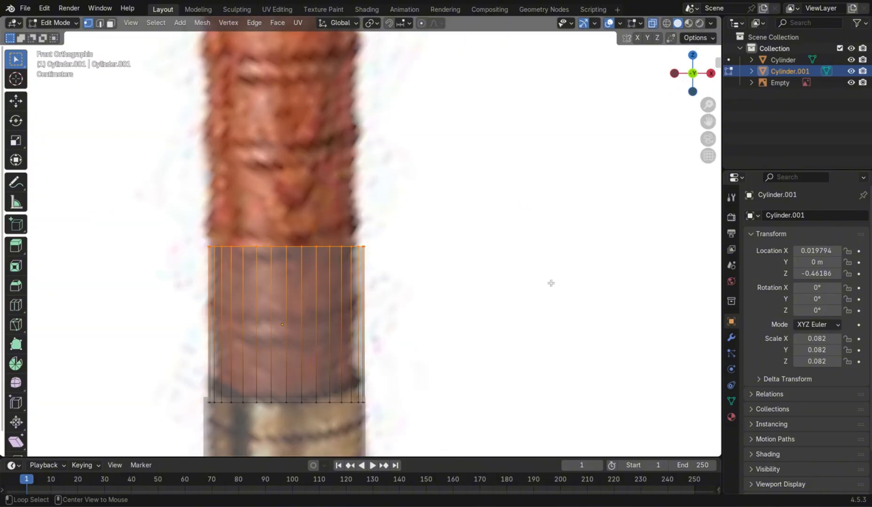
pyautogui.hotkey('alt', 'z')
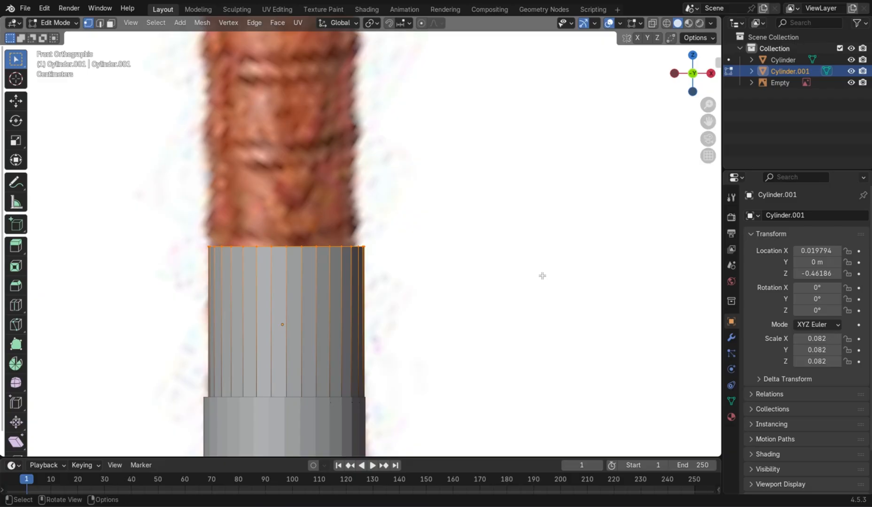
pyautogui.scroll(-3, 542, 276)
pyautogui.keyDown('shift'); pyautogui.moveTo(509, 253); pyautogui.dragTo(554, 325, button='middle'); pyautogui.keyUp('shift')
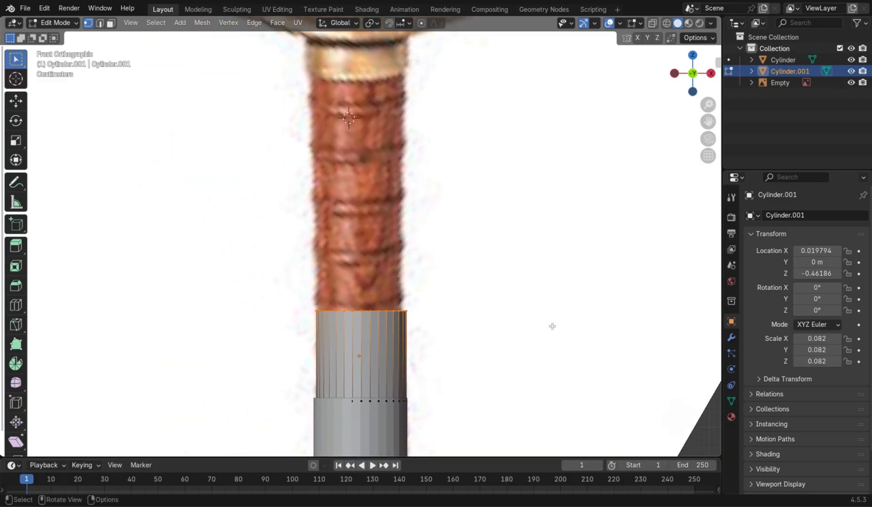
# Step: Scale the whole grip mesh to about 0.97 and shift it along X to align with the leather grip's outline
pyautogui.press('a')
pyautogui.press('s')
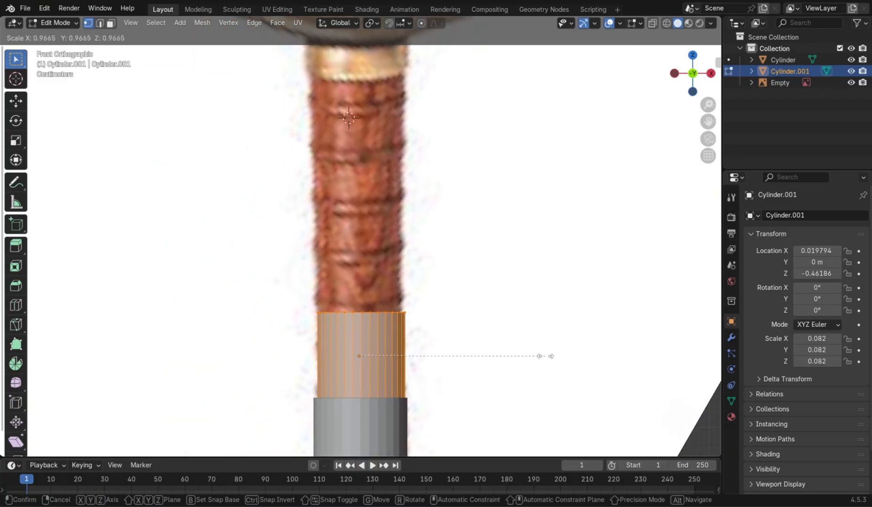
pyautogui.click(545, 356)
pyautogui.press('g')
pyautogui.press('x')
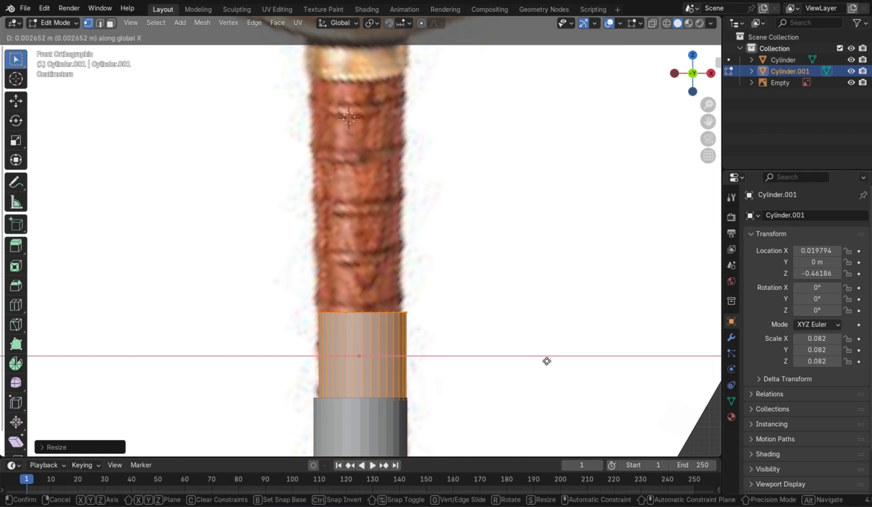
pyautogui.click(544, 361)
# Step: Extrude the grip's top ring up to the collar under the guard, then widen and shift it along X to fit
pyautogui.hotkey('alt', 'z')
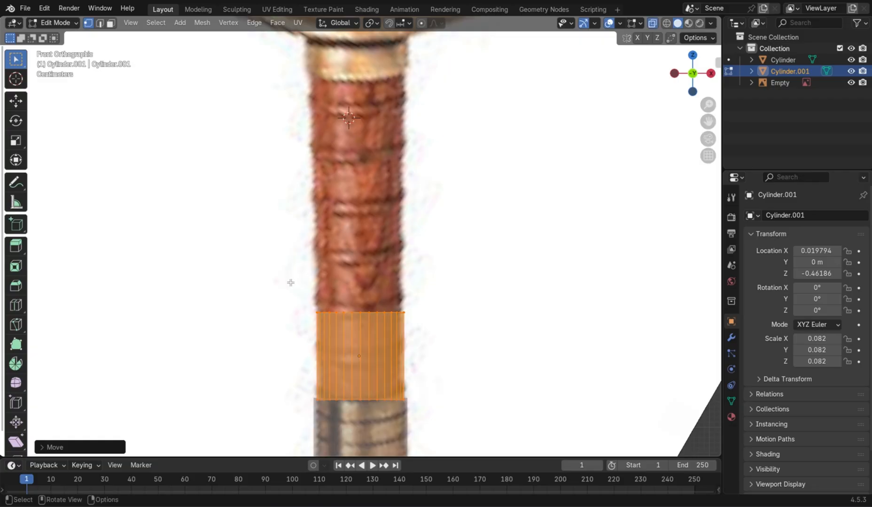
pyautogui.moveTo(505, 300); pyautogui.dragTo(531, 329)
pyautogui.press('e')
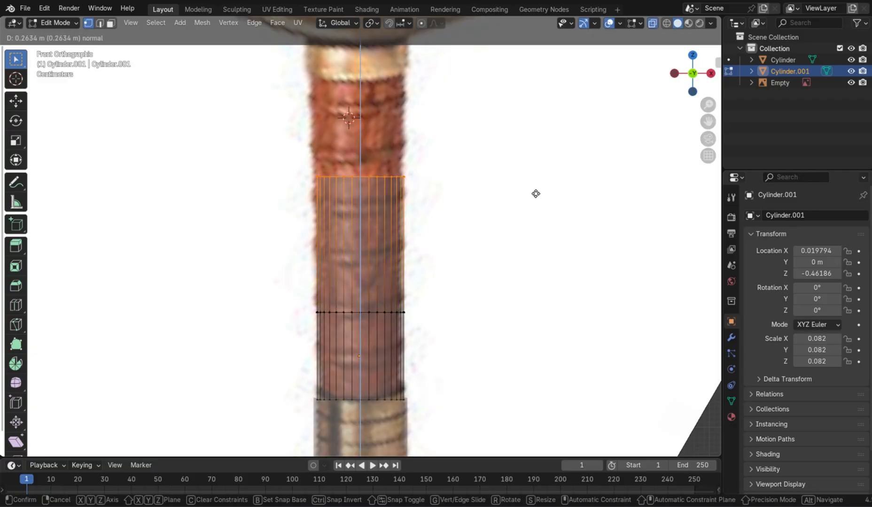
pyautogui.click(551, 96)
pyautogui.press('s')
pyautogui.click(571, 93)
pyautogui.press('g')
pyautogui.press('x')
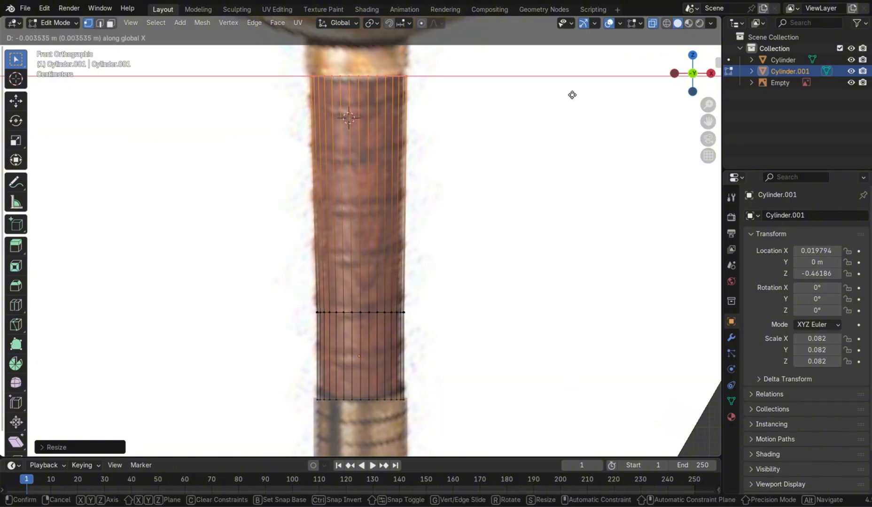
pyautogui.click(570, 95)
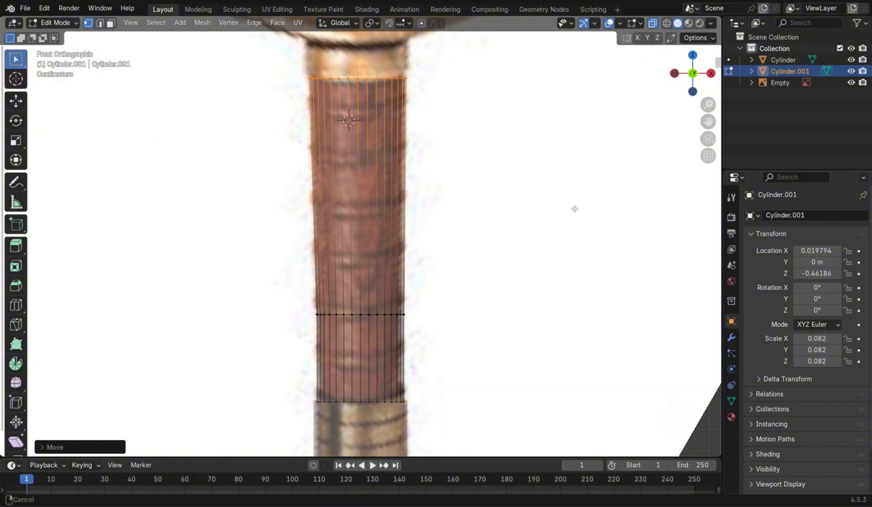
# Step: Adjust the grip's top ring along Z to line up with the lower edge of the gold collar
pyautogui.keyDown('shift'); pyautogui.moveTo(574, 209); pyautogui.dragTo(567, 355, button='middle'); pyautogui.keyUp('shift')
pyautogui.scroll(3, 420, 265)
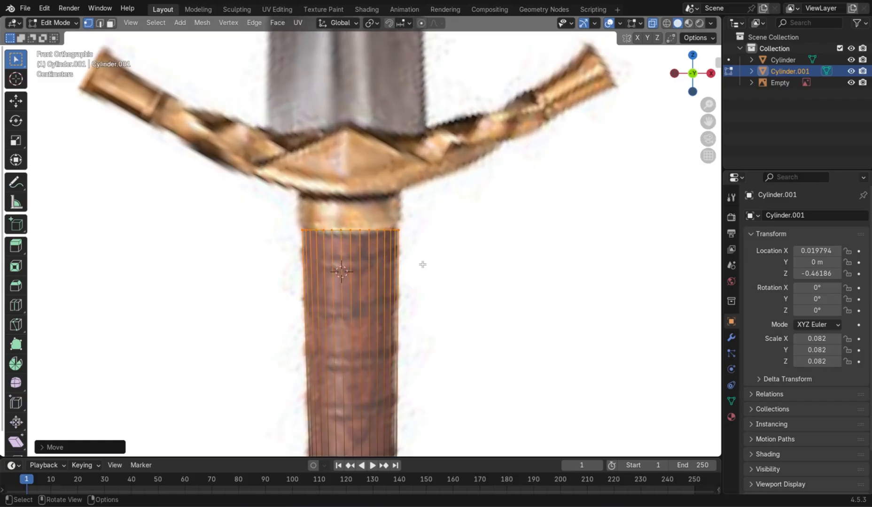
pyautogui.press('g')
pyautogui.press('z')
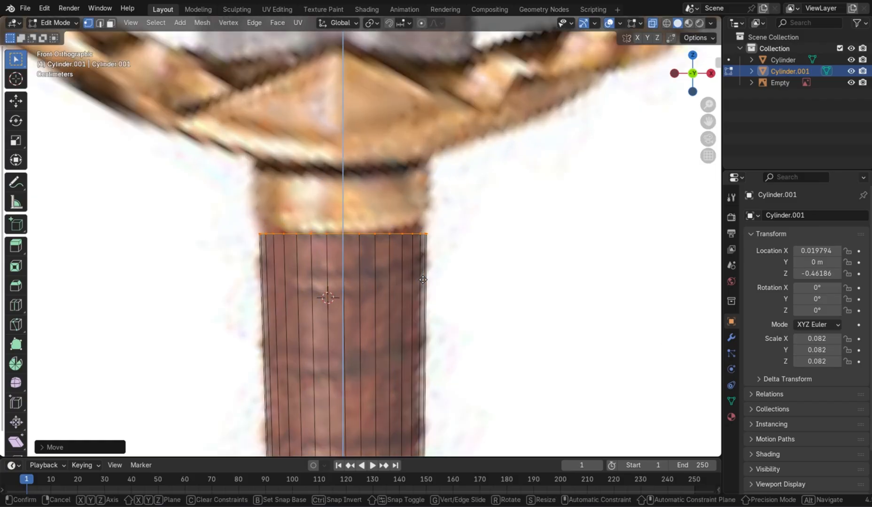
pyautogui.press('z')
pyautogui.click(425, 275)
# Step: Widen the grip's upper end into a collar lip, extrude it up to the underside of the guard, and clear the selection
pyautogui.moveTo(425, 275)
pyautogui.mouseDown(button='middle')
pyautogui.moveTo(493, 304)
pyautogui.moveTo(440, 267)
pyautogui.mouseUp(button='middle')
pyautogui.press('s')
pyautogui.click(512, 296)
pyautogui.press('e')
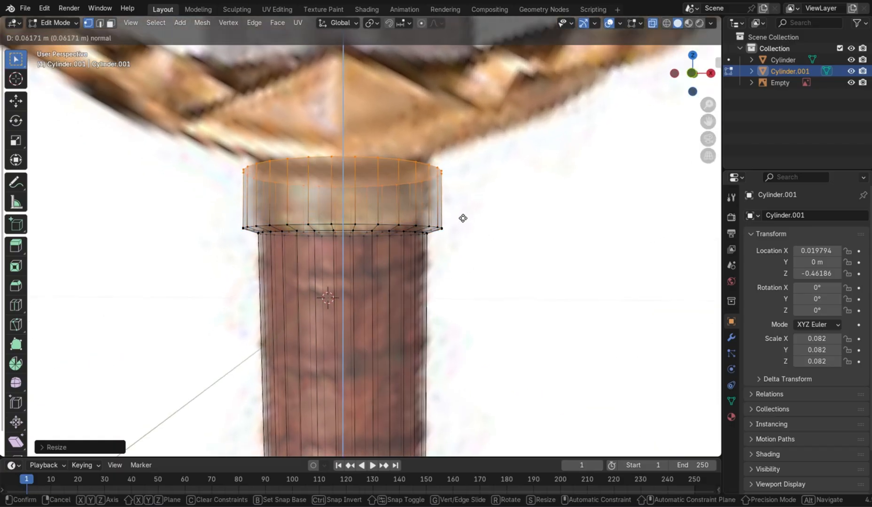
pyautogui.click(472, 199)
pyautogui.moveTo(473, 198); pyautogui.dragTo(557, 172, button='middle')
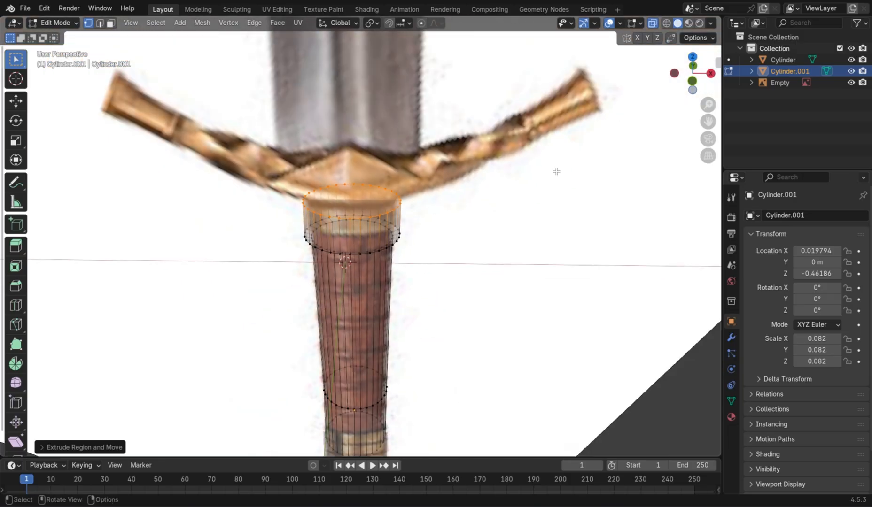
pyautogui.click(692, 80)
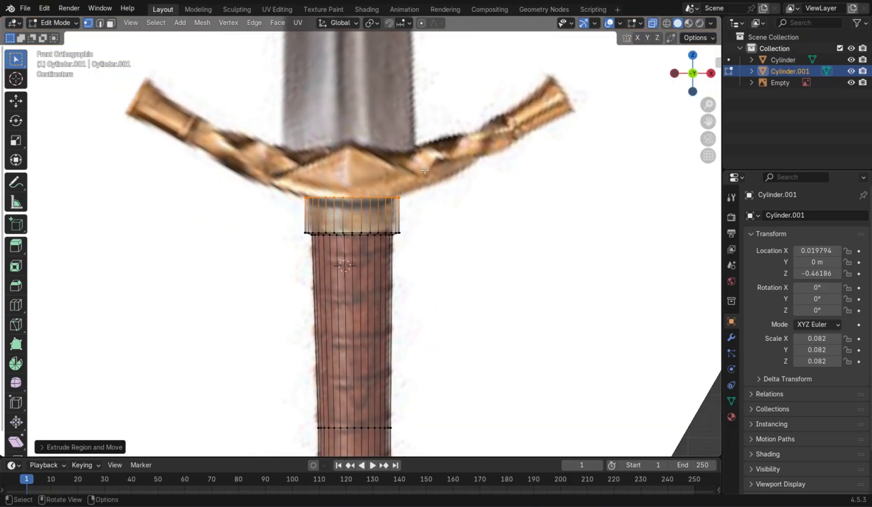
pyautogui.hotkey('alt', 'a')
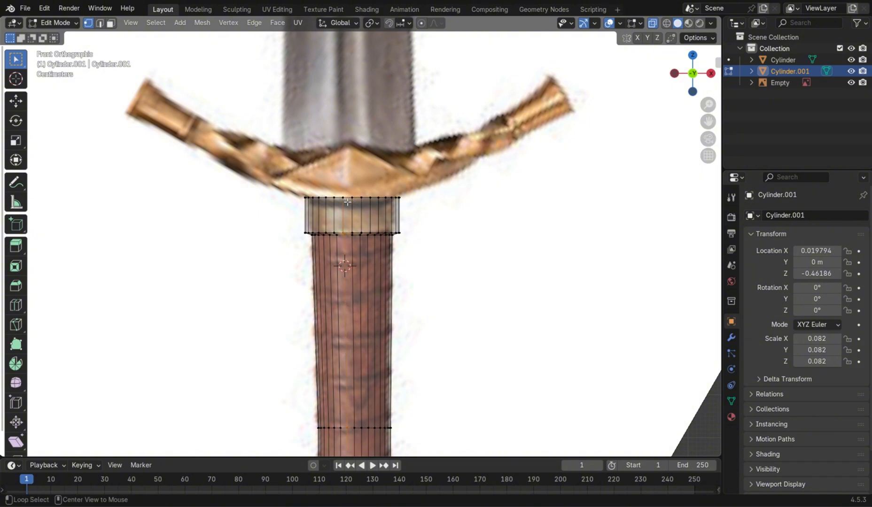
pyautogui.scroll(-6, 347, 202)
pyautogui.scroll(6, 391, 229)
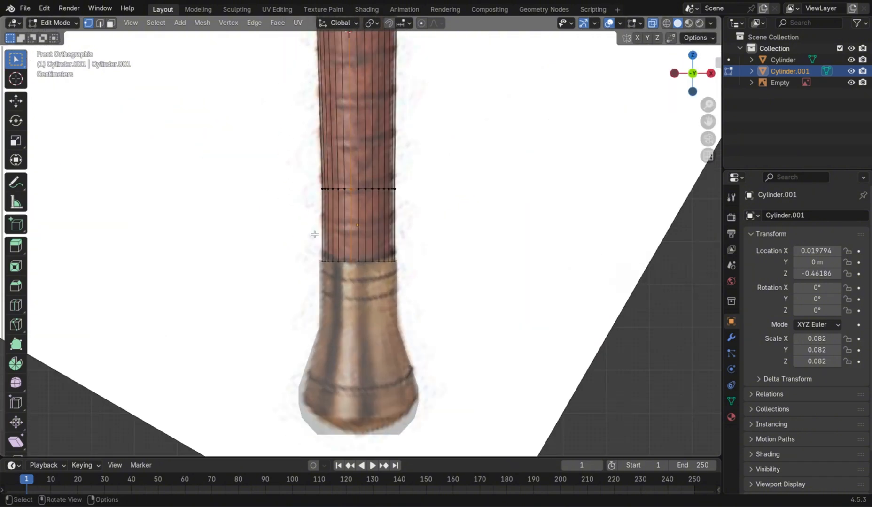
pyautogui.moveTo(314, 235); pyautogui.dragTo(436, 323)
pyautogui.hotkey('alt', 'a')
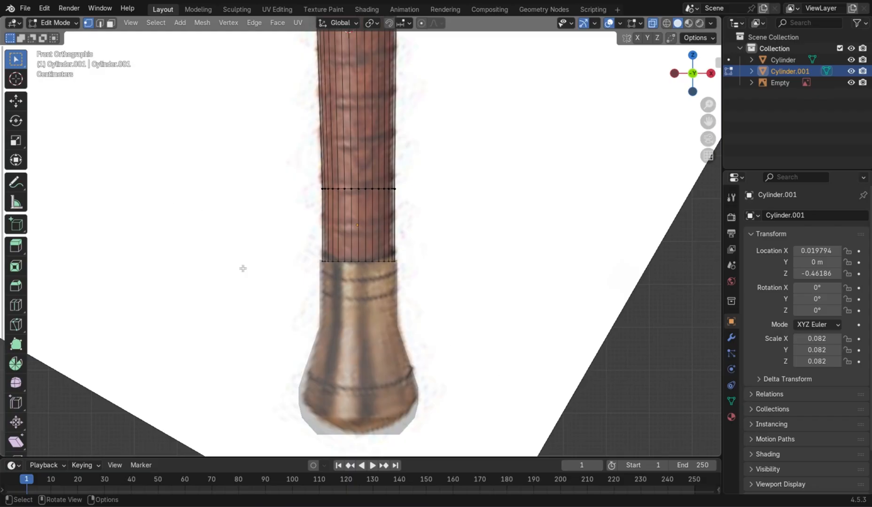
pyautogui.scroll(-3, 377, 276)
pyautogui.scroll(4, 399, 312)
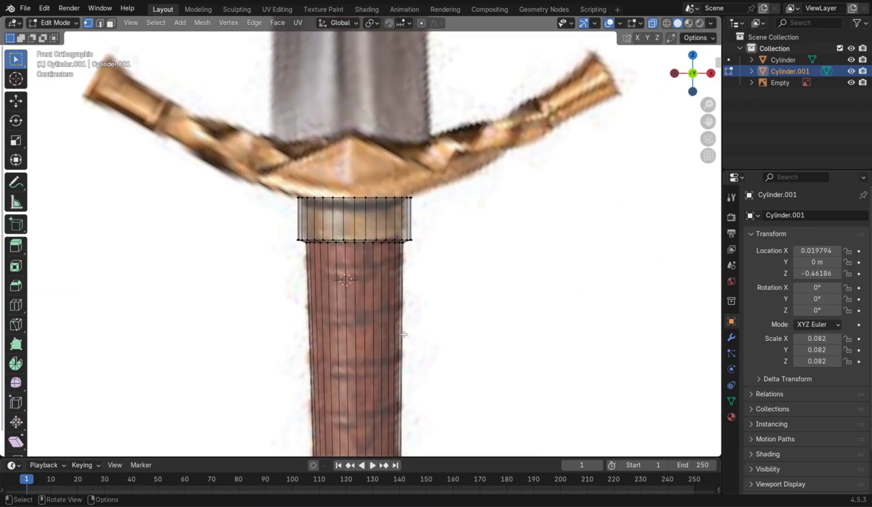
# Step: Place the 3D cursor at the centre of the collar's top face
pyautogui.press('Tab')
pyautogui.moveTo(404, 206); pyautogui.dragTo(350, 257, button='middle')
pyautogui.click(368, 217)
pyautogui.hotkey('alt', 'z')
pyautogui.click(350, 259)
pyautogui.press('Tab')
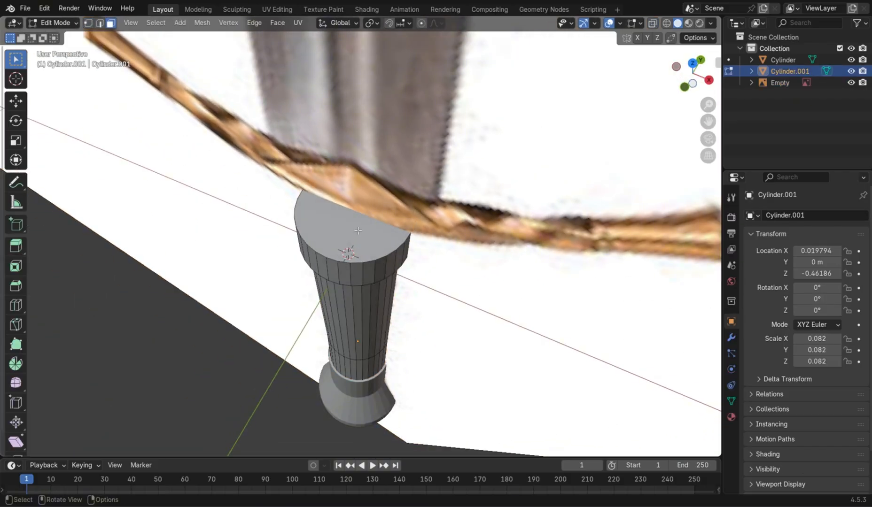
pyautogui.keyDown('shift'); pyautogui.click(364, 238); pyautogui.keyUp('shift')
pyautogui.hotkey('shift', 's')
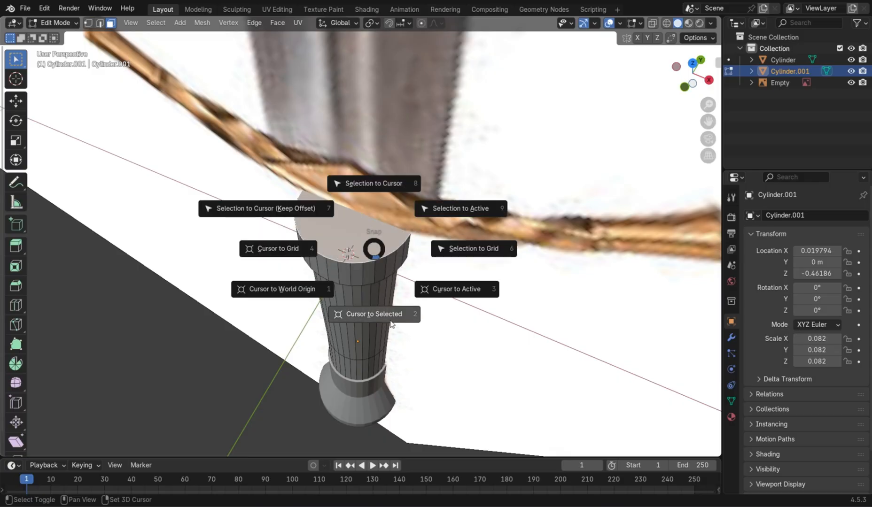
pyautogui.click(442, 266)
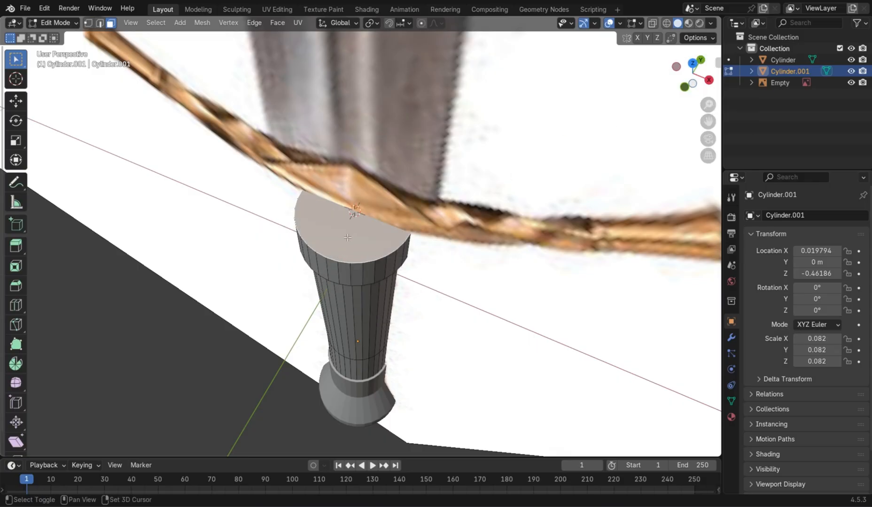
pyautogui.hotkey('shift', 's')
pyautogui.click(368, 329)
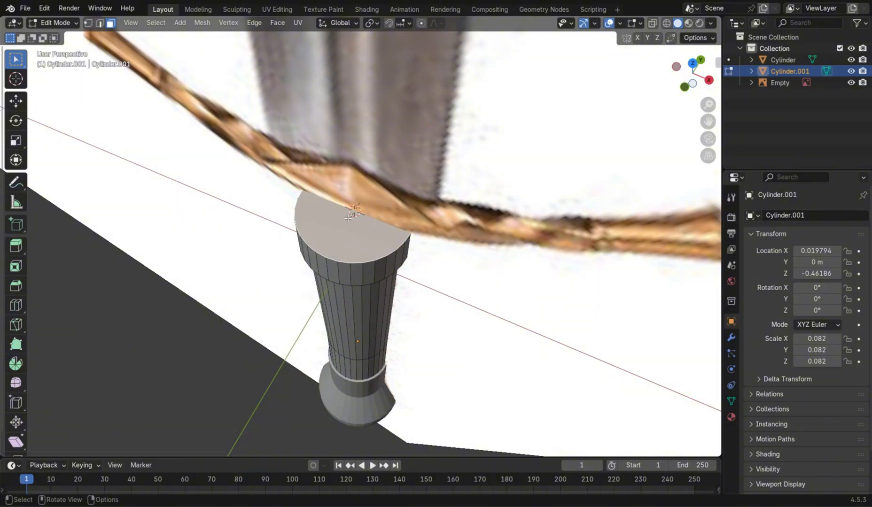
# Step: Add a cube at the 3D cursor in front view, shrink it, and raise it about 0.044 m along Z over the guard's centre
pyautogui.moveTo(685, 94); pyautogui.dragTo(686, 93)
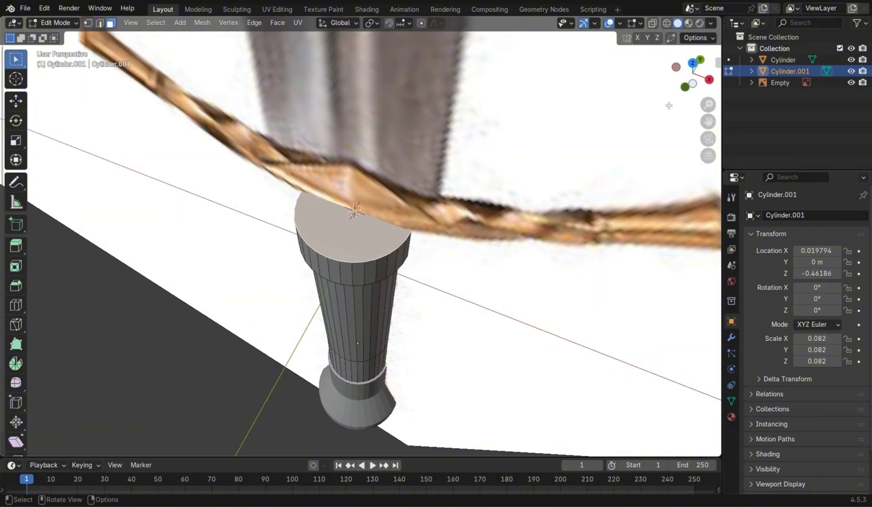
pyautogui.click(684, 87)
pyautogui.hotkey('shift', 'a')
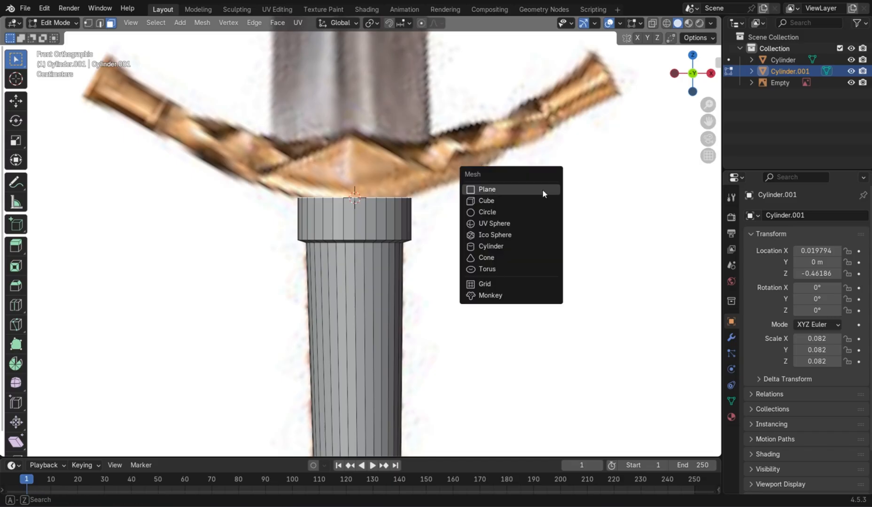
pyautogui.click(539, 201)
pyautogui.press('s')
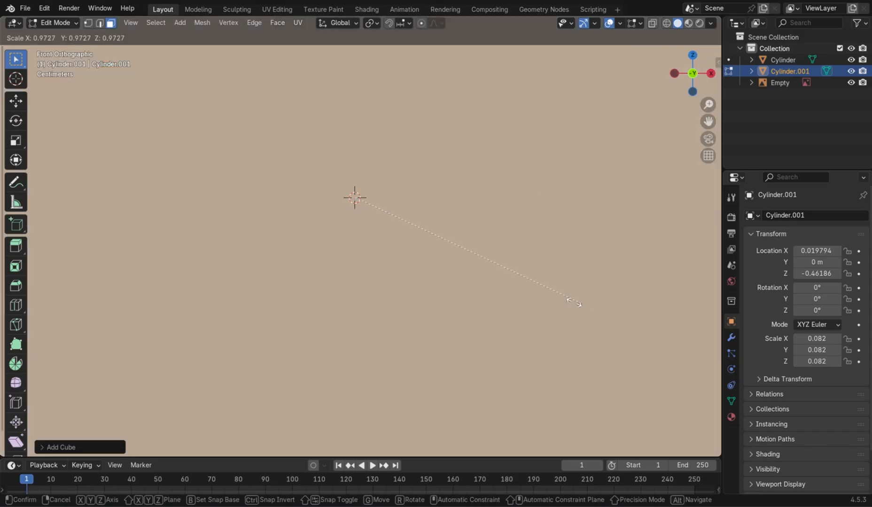
pyautogui.click(353, 214)
pyautogui.press('g')
pyautogui.press('z')
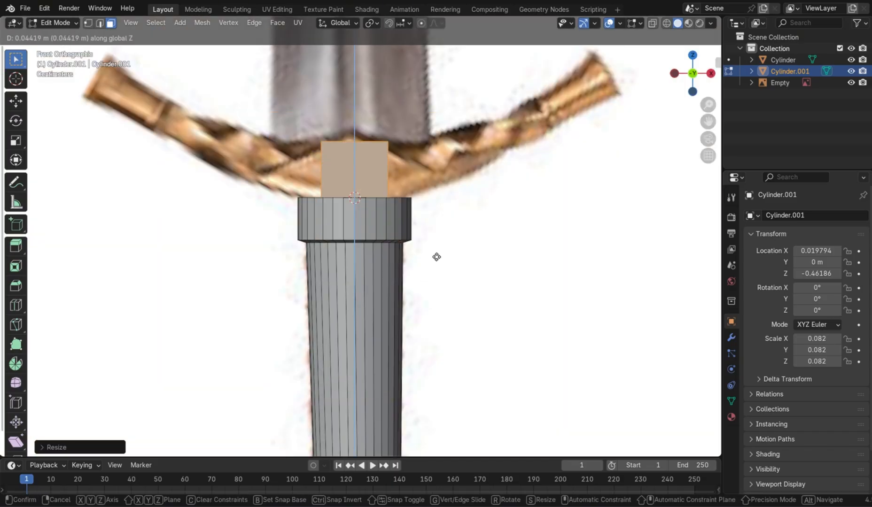
pyautogui.click(437, 257)
pyautogui.press('x')
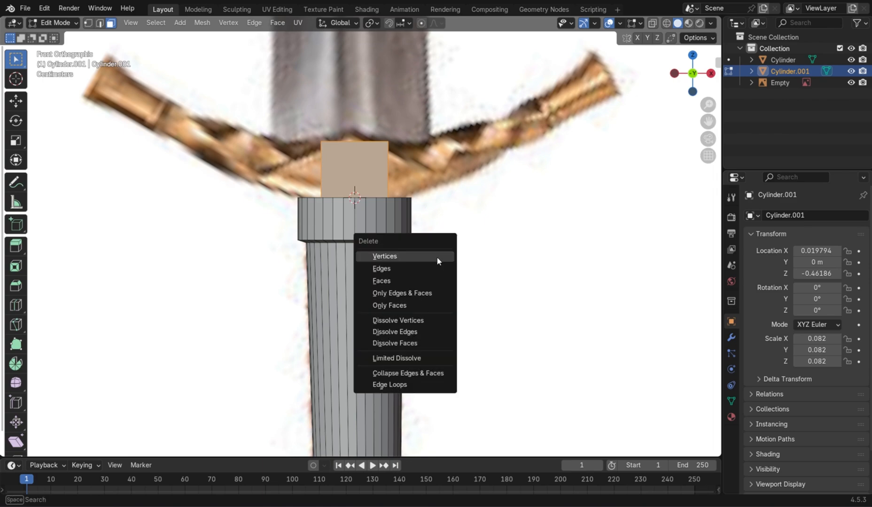
pyautogui.press('Escape')
# Step: Move the cube along X onto the guard's left arm and raise it about 0.065 m along Z
pyautogui.press('g')
pyautogui.press('x')
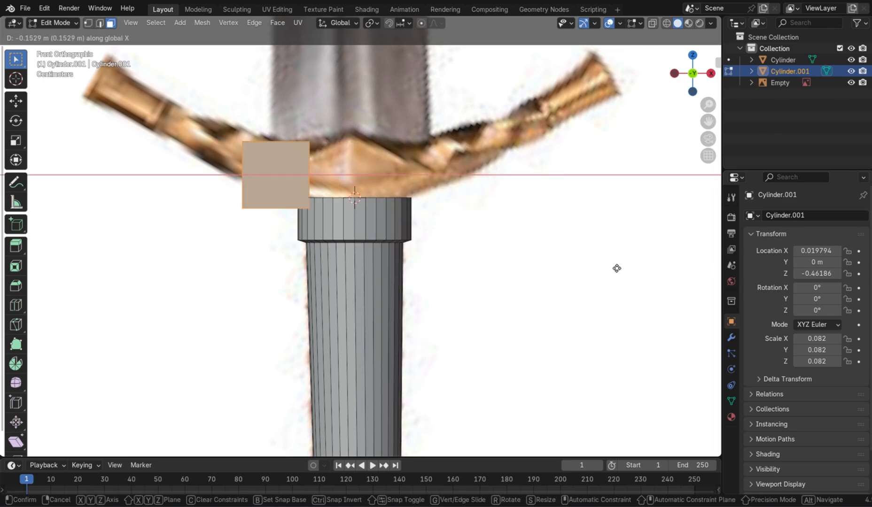
pyautogui.click(563, 267)
pyautogui.press('g')
pyautogui.press('z')
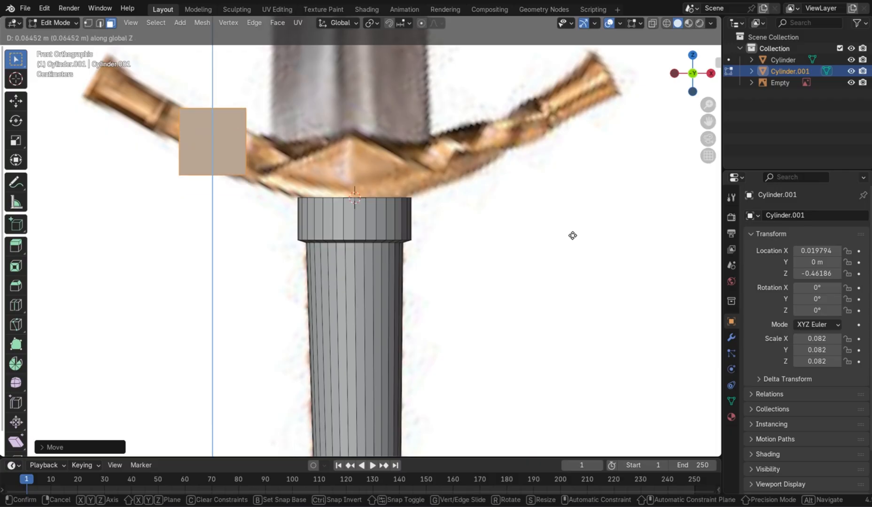
pyautogui.click(573, 237)
# Step: Rotate the cube to follow the slope of the guard's left arm and adjust its height along Z
pyautogui.scroll(5, 518, 249)
pyautogui.press('r')
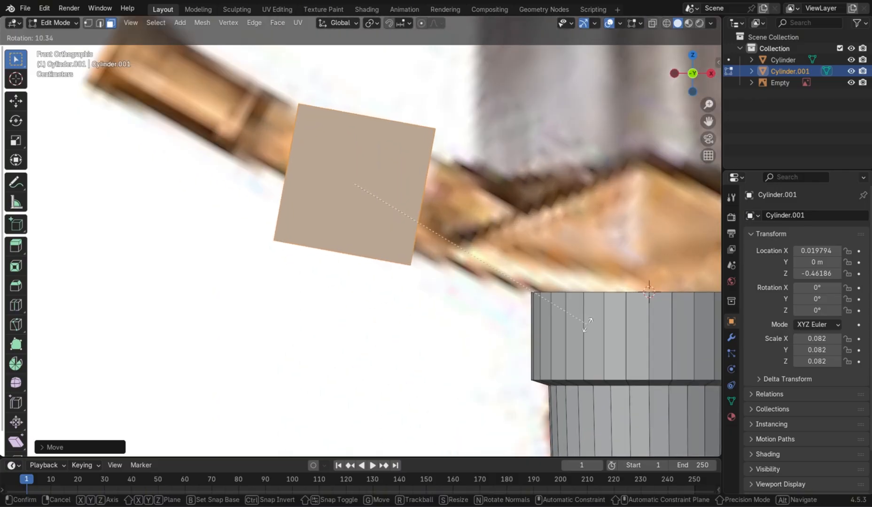
pyautogui.click(543, 346)
pyautogui.press('g')
pyautogui.press('z')
pyautogui.click(542, 350)
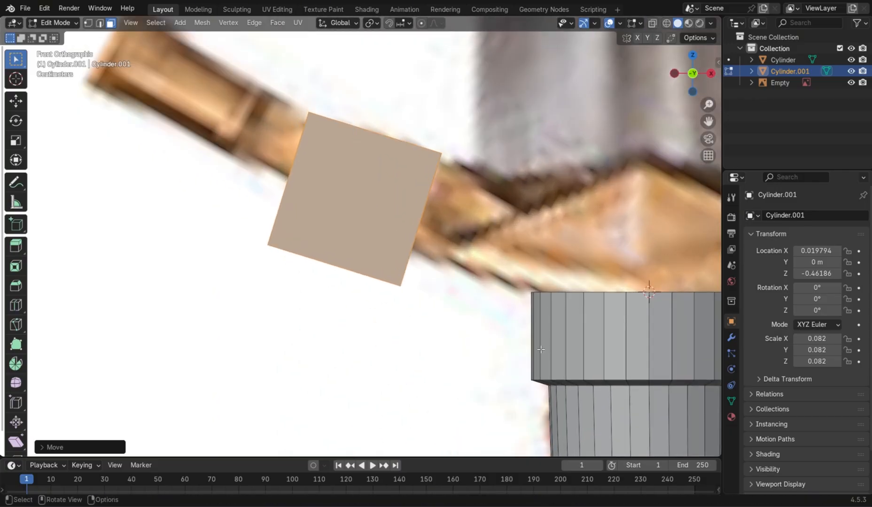
pyautogui.press('Tab')
pyautogui.hotkey('alt', 'z')
pyautogui.hotkey('alt', 'z')
pyautogui.press('Tab')
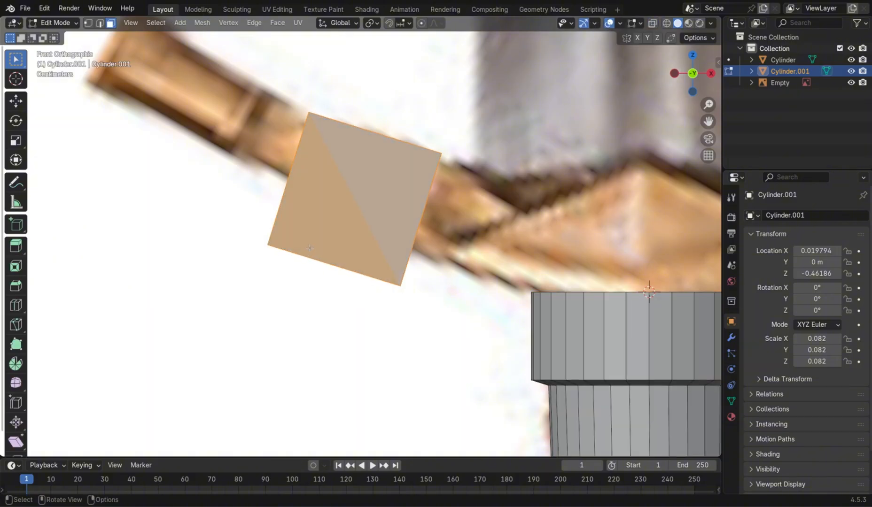
# Step: Raise the cube's lower vertices along Z towards the underside of the guard arm
pyautogui.hotkey('alt', 'a')
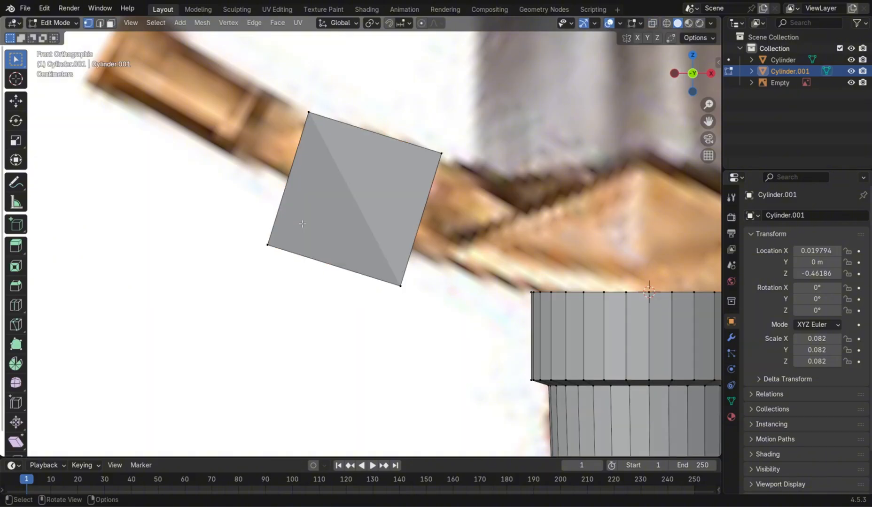
pyautogui.hotkey('alt', 'z')
pyautogui.moveTo(263, 215); pyautogui.dragTo(441, 346)
pyautogui.press('g')
pyautogui.press('z')
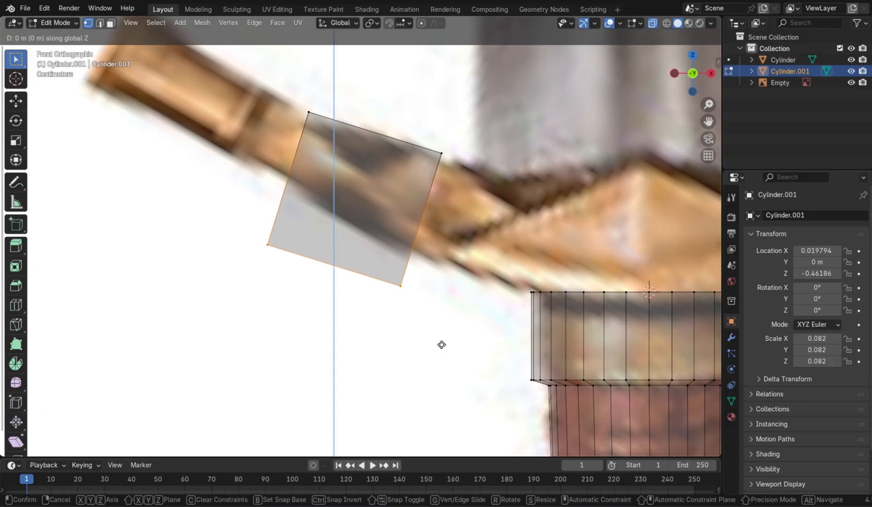
pyautogui.click(489, 292)
# Step: Rotate the block's lower edge about 16° and raise it about 0.007 m along Z to follow the arm's underside
pyautogui.press('r')
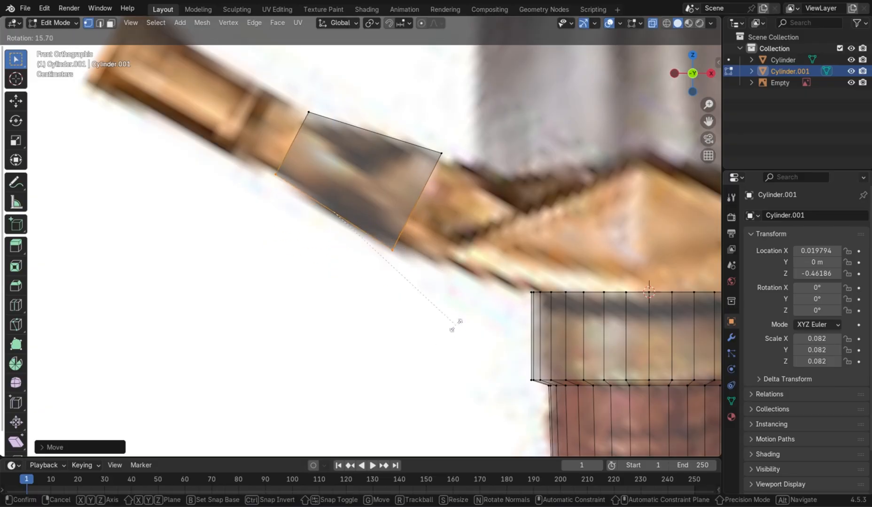
pyautogui.click(461, 321)
pyautogui.press('g')
pyautogui.press('z')
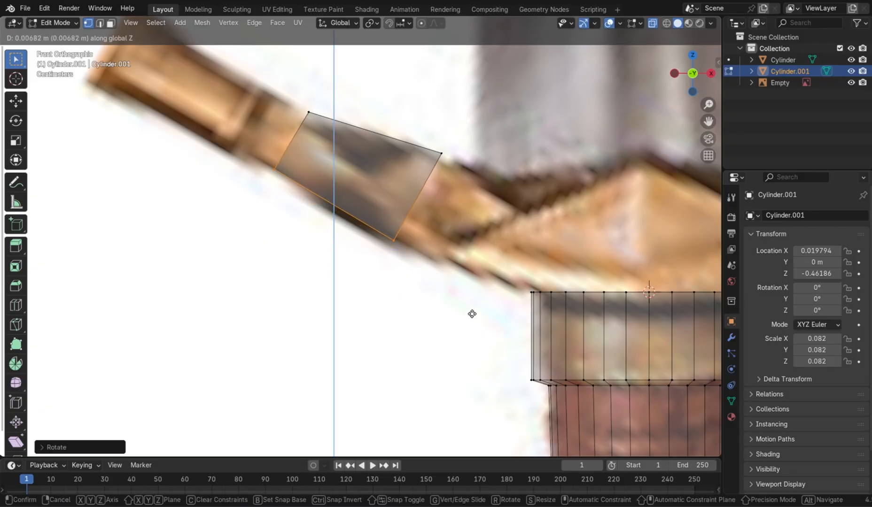
pyautogui.click(471, 313)
# Step: Extrude the block's outer side in two sections along the guard arm, ending at the flared tip
pyautogui.moveTo(262, 58); pyautogui.dragTo(353, 296)
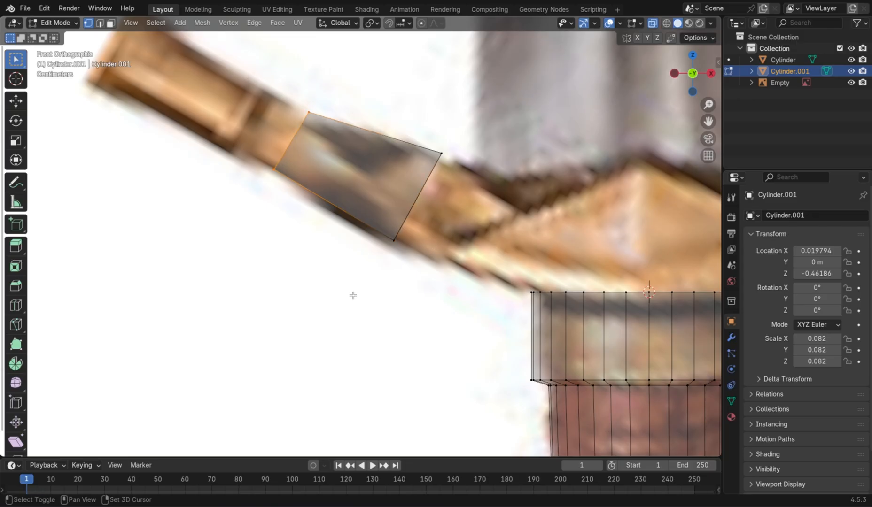
pyautogui.keyDown('shift'); pyautogui.moveTo(352, 296); pyautogui.dragTo(525, 422, button='middle'); pyautogui.keyUp('shift')
pyautogui.press('e')
pyautogui.click(472, 387)
pyautogui.press('g')
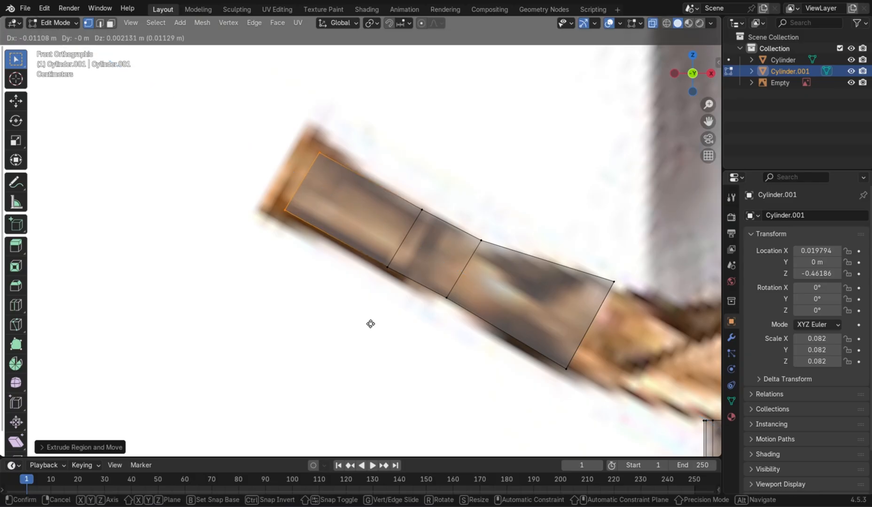
pyautogui.click(353, 312)
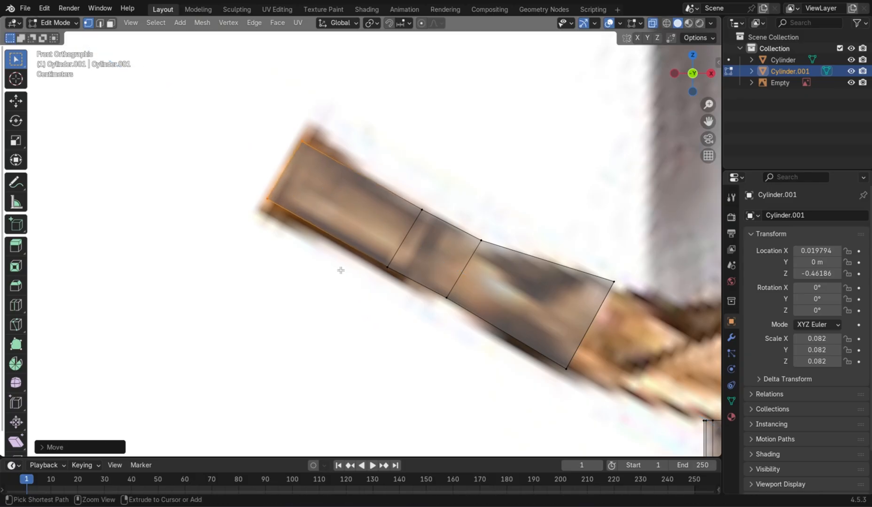
pyautogui.hotkey('ctrl', 'r')
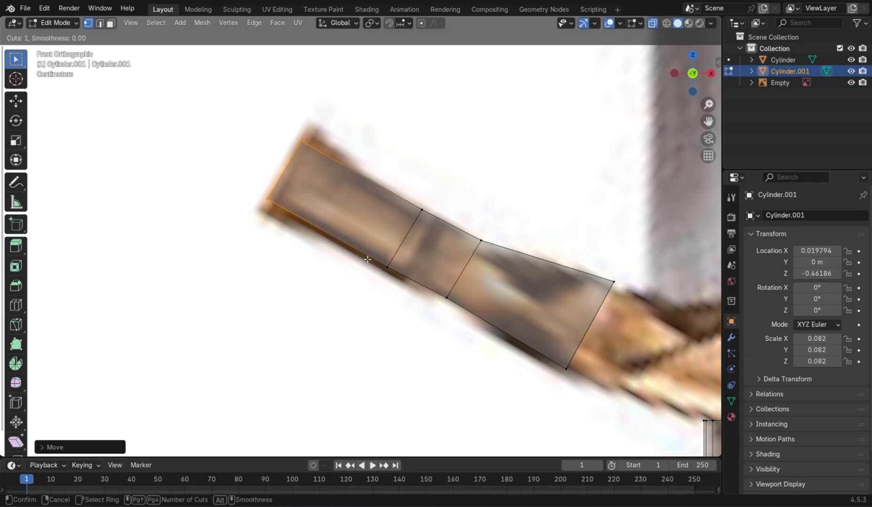
pyautogui.rightClick(367, 200)
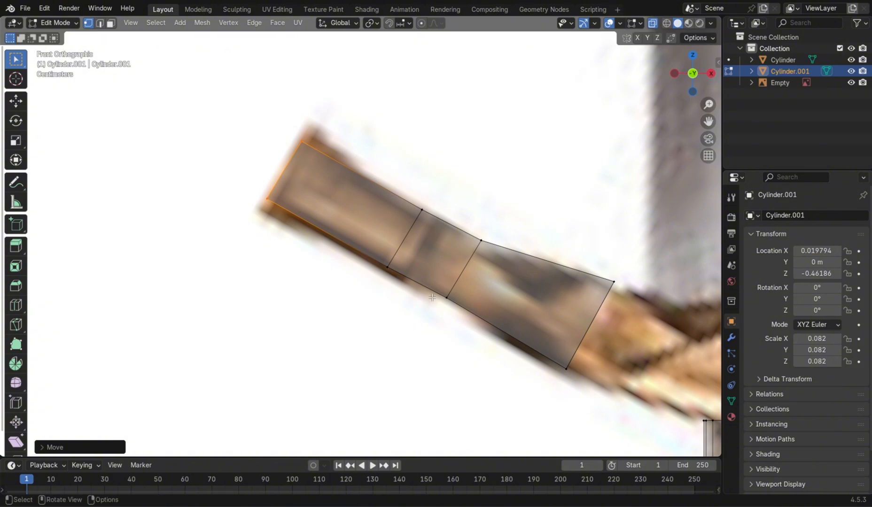
pyautogui.press('s')
pyautogui.rightClick(535, 234)
# Step: Scale the arm's outer end up along Z to the flared tip's height and rotate it to match the tip's angle
pyautogui.press('s')
pyautogui.press('x')
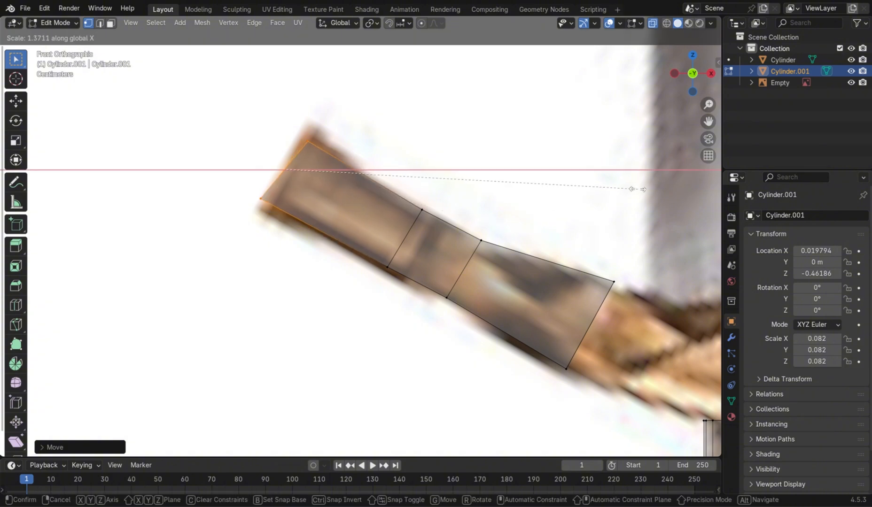
pyautogui.press('z')
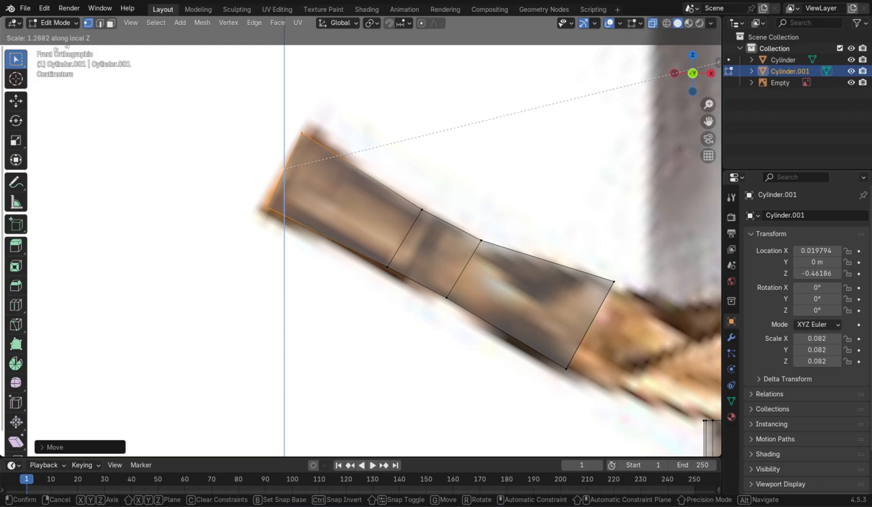
pyautogui.click(284, 168)
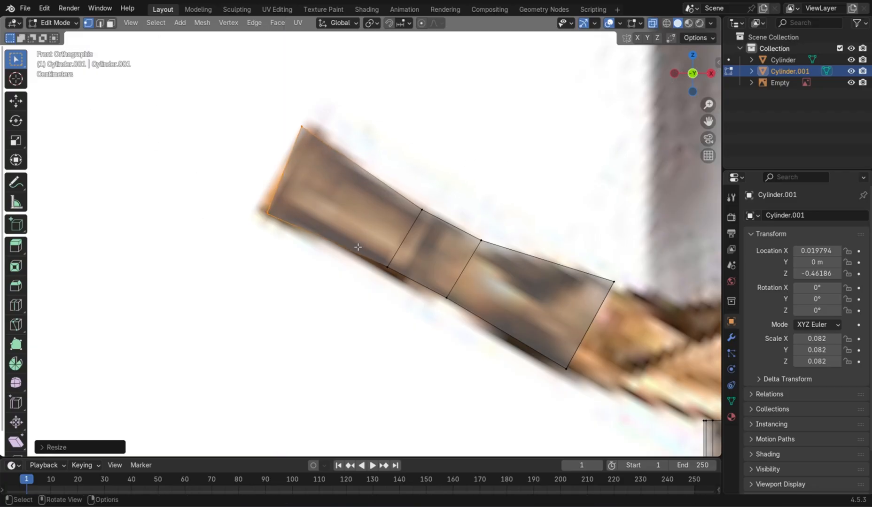
pyautogui.press('r')
pyautogui.click(356, 266)
# Step: Move the lower vertices of the arm's three inner cross-sections down to the guard's lower outline
pyautogui.moveTo(382, 253); pyautogui.dragTo(417, 300)
pyautogui.press('g')
pyautogui.click(415, 306)
pyautogui.keyDown('shift'); pyautogui.moveTo(439, 299); pyautogui.dragTo(362, 248, button='middle'); pyautogui.keyUp('shift')
pyautogui.press('g')
pyautogui.press('z')
pyautogui.click(466, 339)
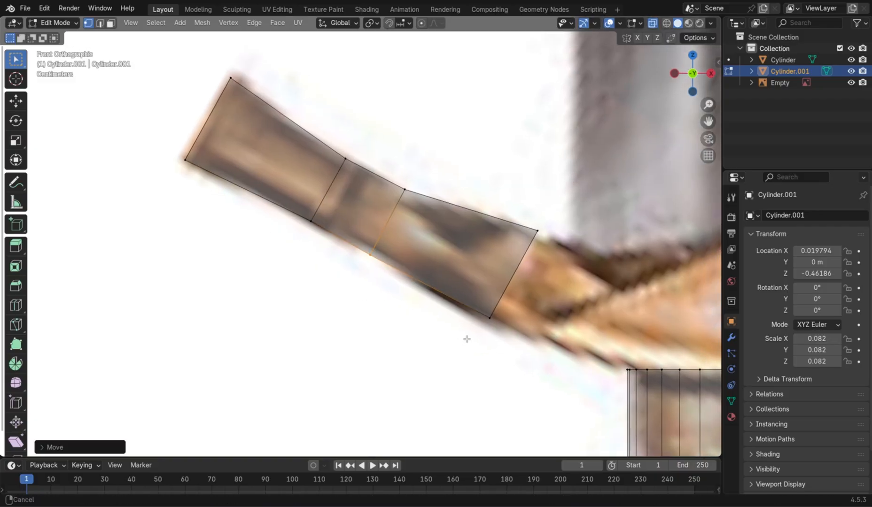
pyautogui.keyDown('shift'); pyautogui.moveTo(466, 339); pyautogui.dragTo(402, 265, button='middle'); pyautogui.keyUp('shift')
pyautogui.press('g')
pyautogui.press('z')
pyautogui.click(451, 302)
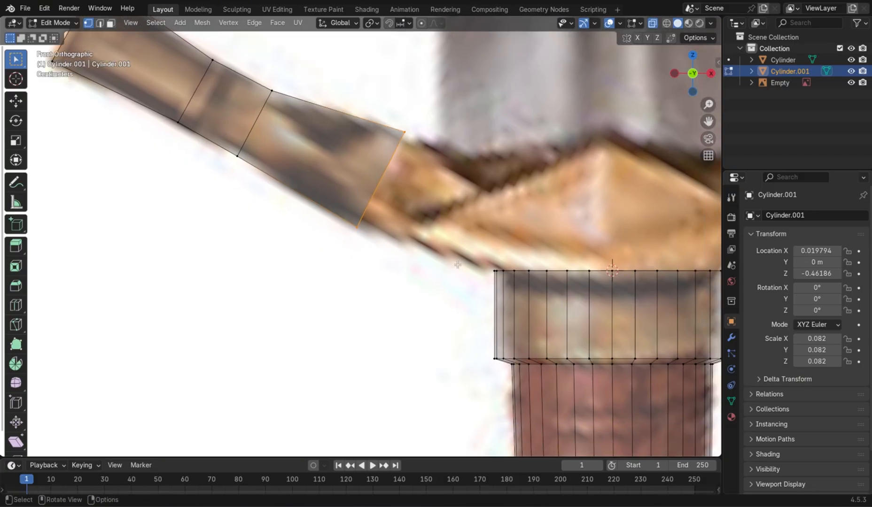
# Step: Extrude the arm's inner end towards the guard's centre, shrink the new end along Z, and adjust its height
pyautogui.press('e')
pyautogui.click(551, 273)
pyautogui.press('s')
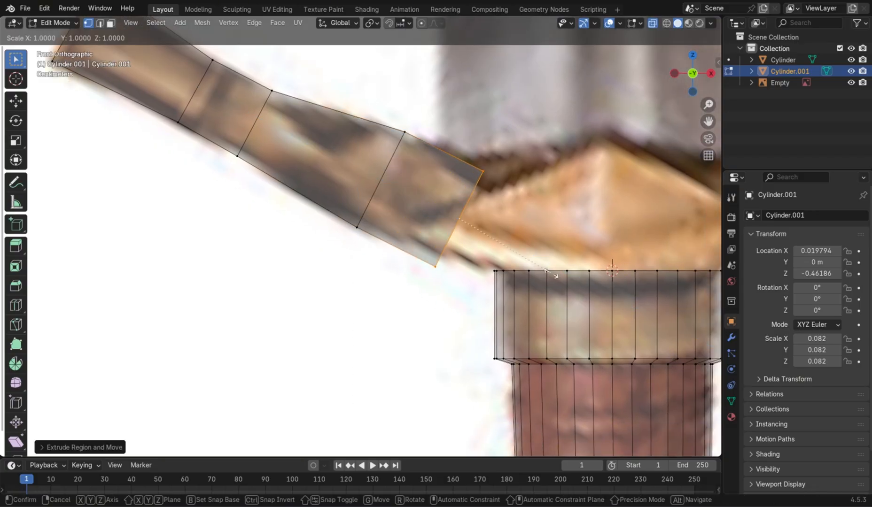
pyautogui.press('z')
pyautogui.click(521, 273)
pyautogui.press('g')
pyautogui.press('x')
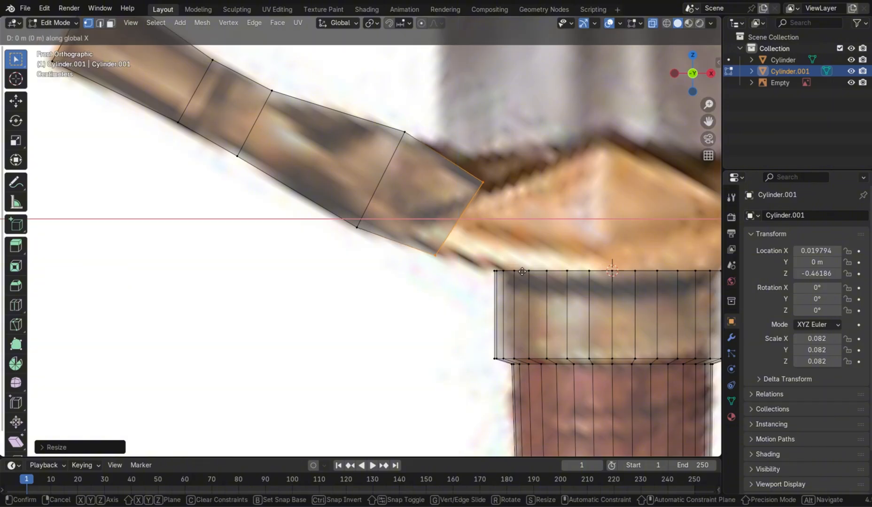
pyautogui.press('z')
pyautogui.click(524, 268)
pyautogui.keyDown('shift'); pyautogui.moveTo(521, 269); pyautogui.dragTo(401, 270, button='middle'); pyautogui.keyUp('shift')
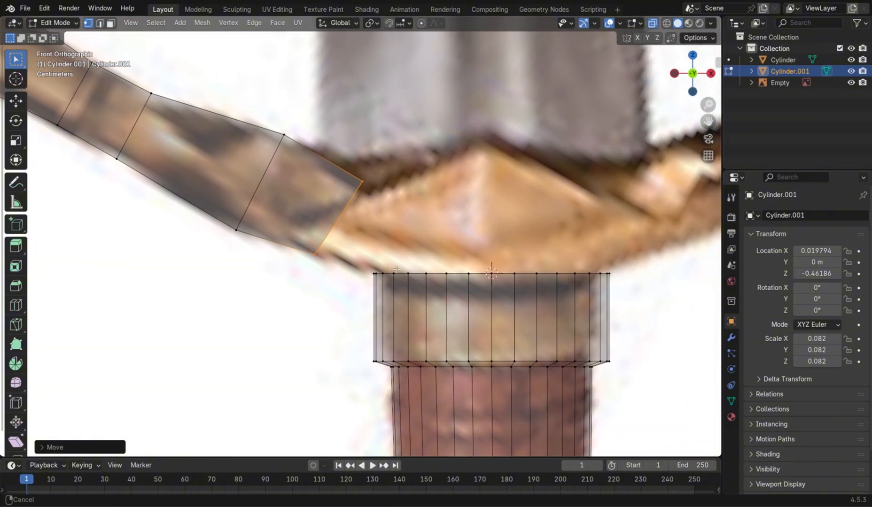
# Step: Extrude the arm's inner end by one more short section along its normal towards the collar
pyautogui.press('g')
pyautogui.press('z')
pyautogui.press('z')
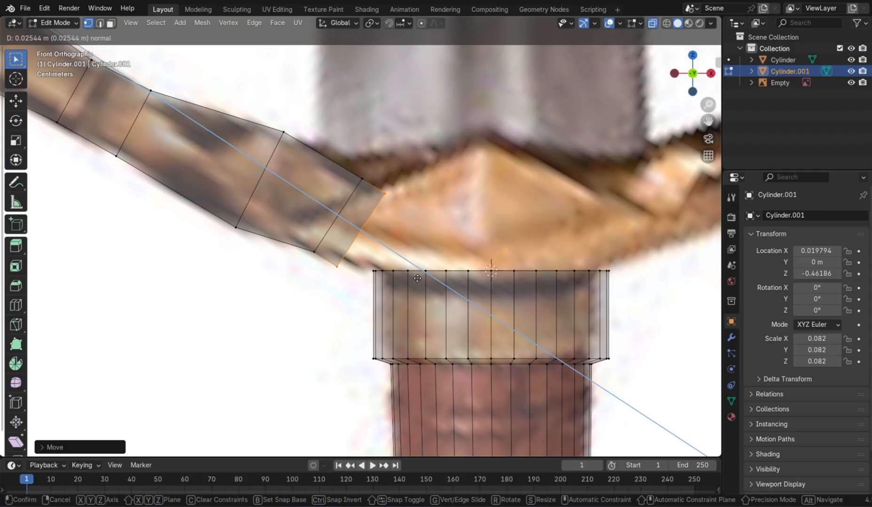
pyautogui.click(451, 261)
pyautogui.press('g')
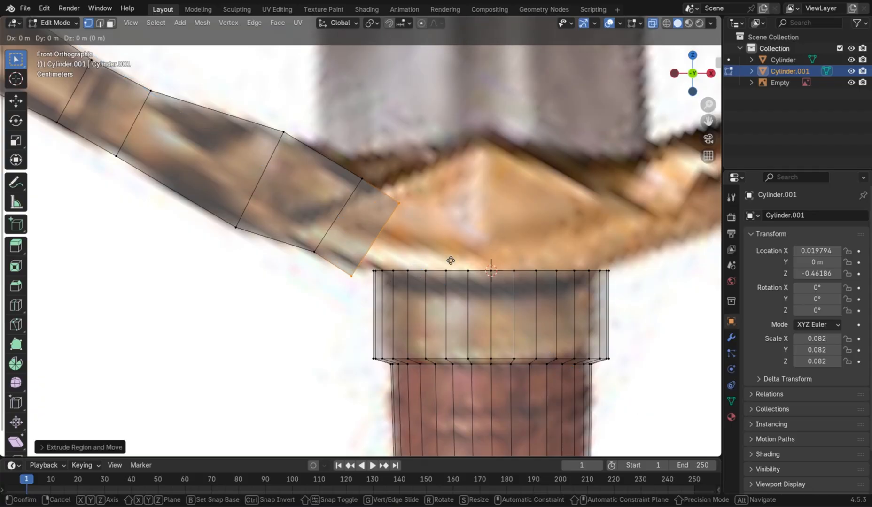
pyautogui.press('z')
pyautogui.rightClick(456, 249)
# Step: Delete the last extruded section at the arm's inner end, including its leftover stray vertices
pyautogui.rightClick(456, 251)
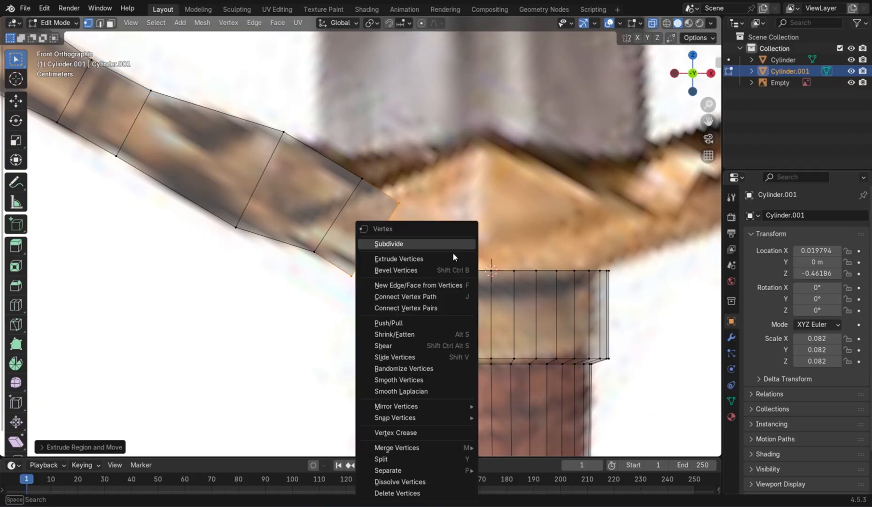
pyautogui.click(433, 459)
pyautogui.rightClick(390, 295)
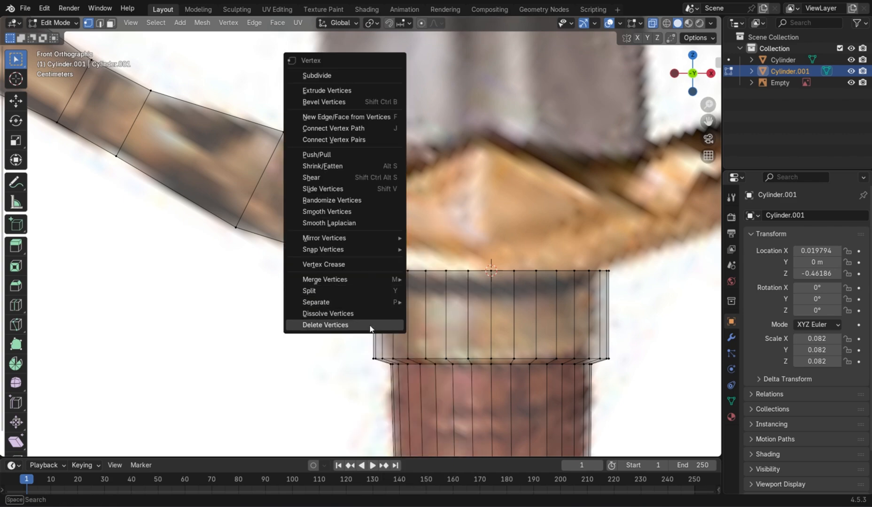
pyautogui.click(387, 325)
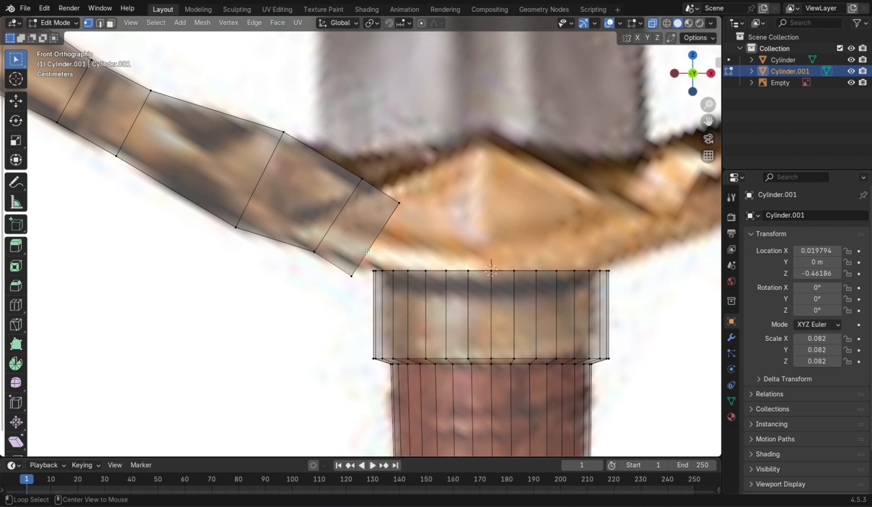
pyautogui.rightClick(376, 231)
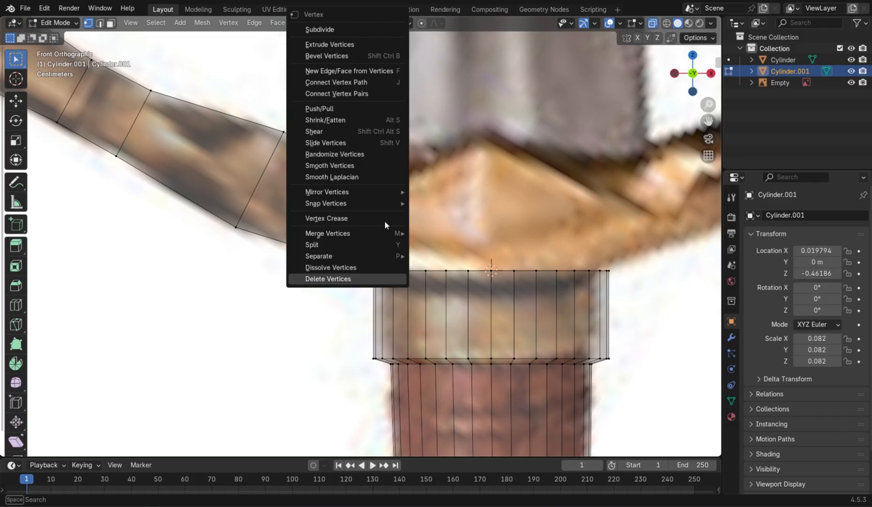
pyautogui.click(378, 277)
pyautogui.click(351, 277)
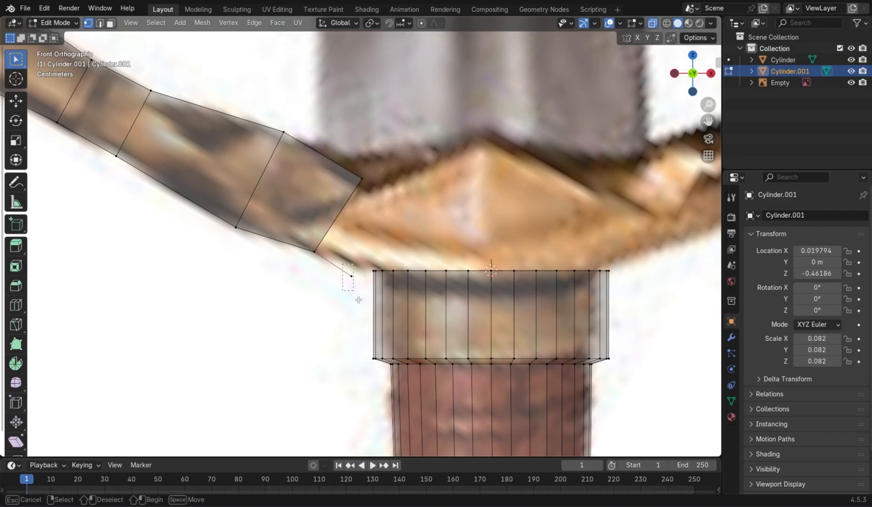
pyautogui.rightClick(362, 317)
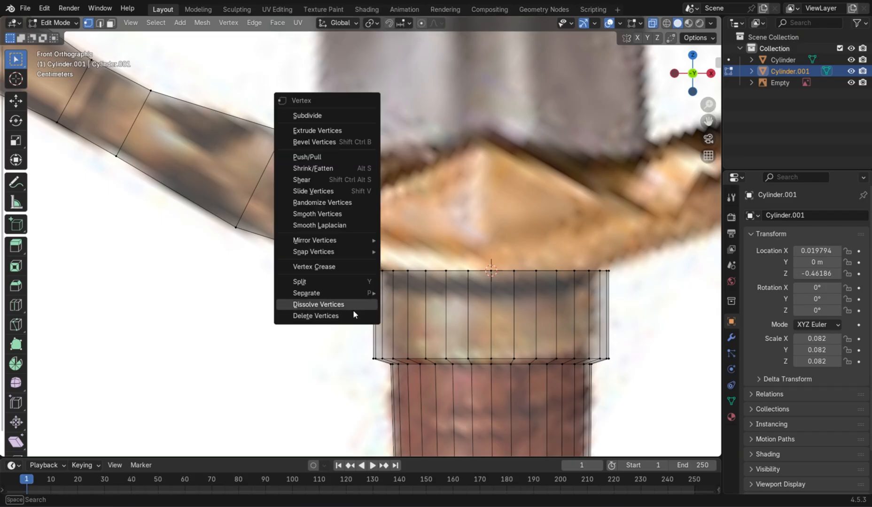
pyautogui.click(362, 306)
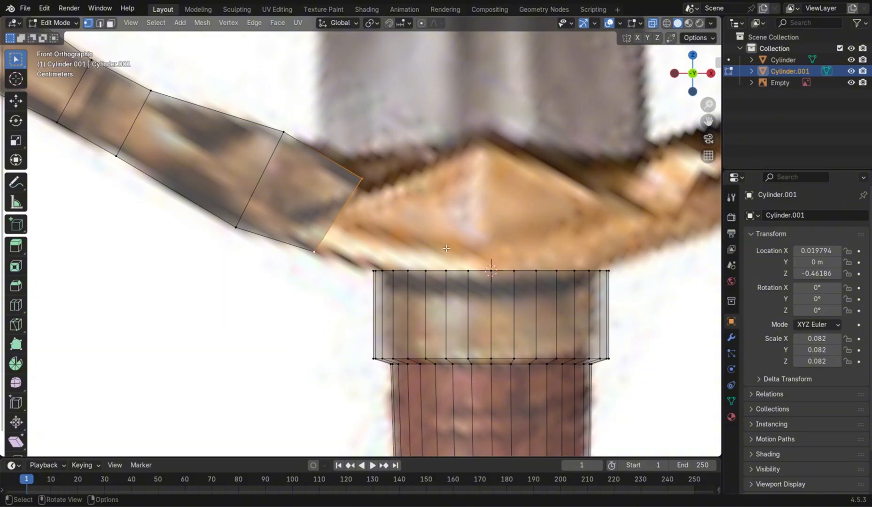
# Step: Try to close the open inner end of the arm from its corner vertices
pyautogui.moveTo(446, 248); pyautogui.dragTo(289, 213, button='middle')
pyautogui.hotkey('alt', 'z')
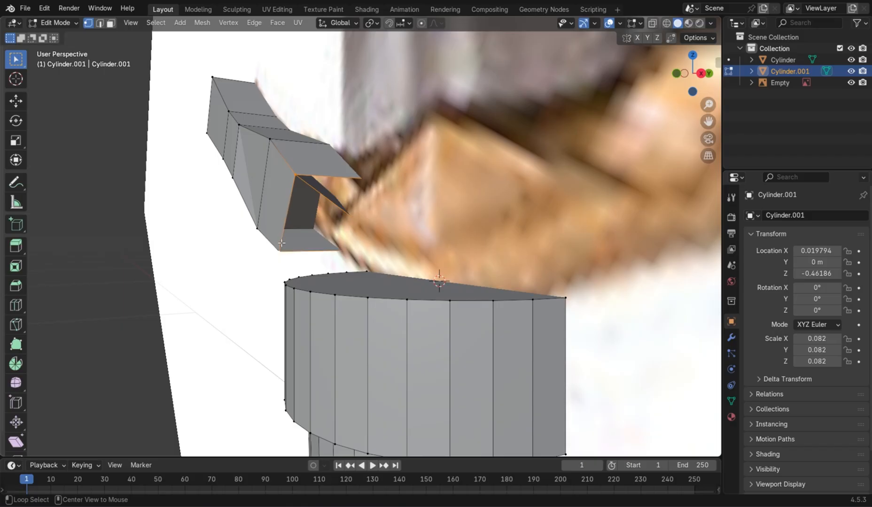
pyautogui.hotkey('alt', 'z')
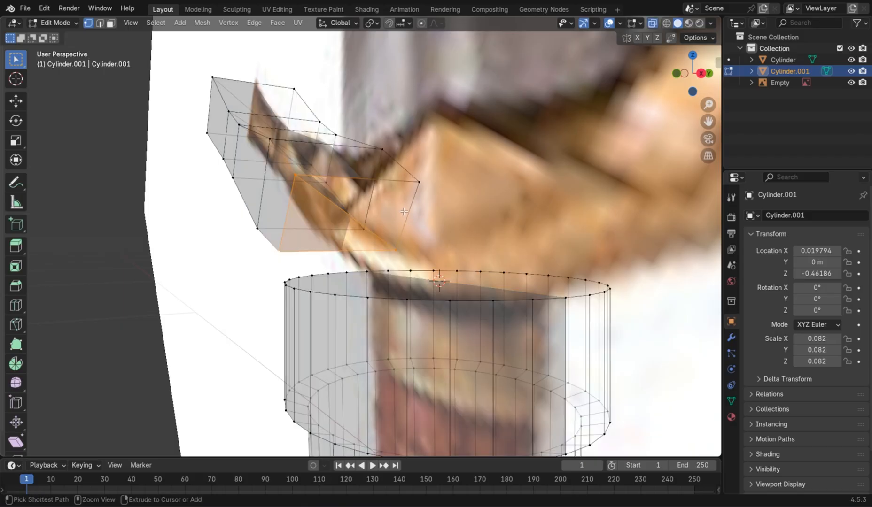
pyautogui.keyDown('shift'); pyautogui.click(413, 185); pyautogui.keyUp('shift')
pyautogui.hotkey('alt', 'z')
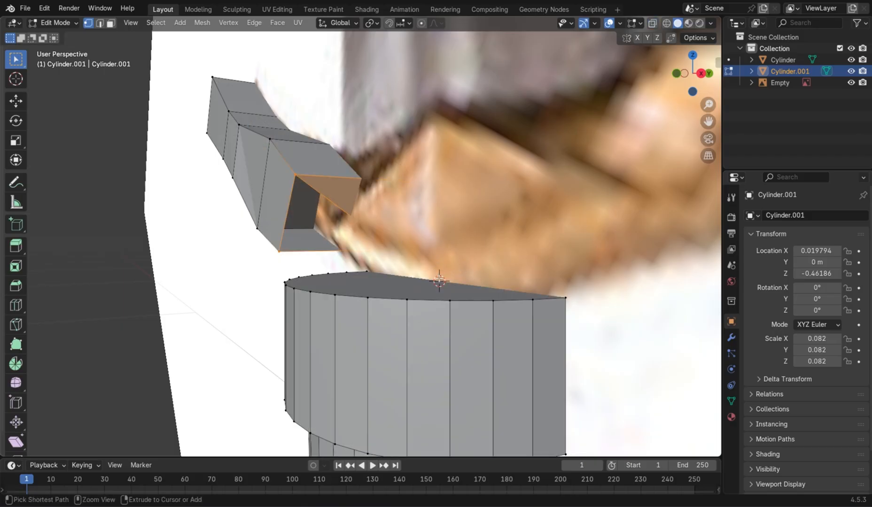
pyautogui.moveTo(418, 267); pyautogui.dragTo(452, 272, button='middle')
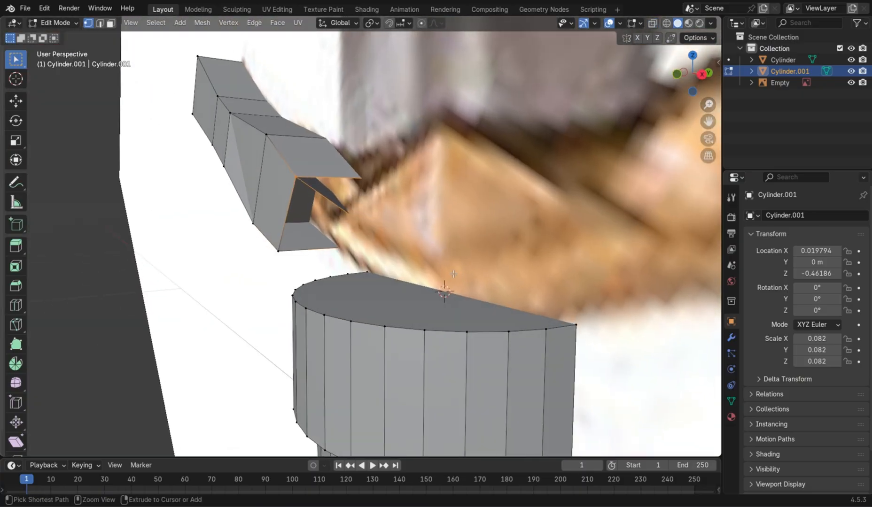
pyautogui.scroll(3, 446, 275)
# Step: Undo the end deletions and the earlier arm extrusions back to a single block
pyautogui.hotkey('ctrl', 'z')
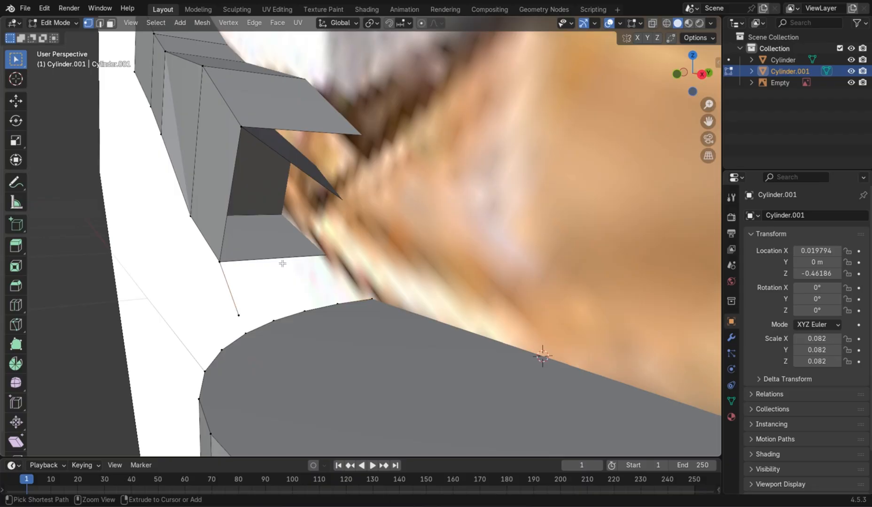
pyautogui.hotkey('ctrl', 'z')
pyautogui.hotkey('ctrl', 'z')
pyautogui.hotkey('ctrl', 'z')
pyautogui.hotkey('ctrl', 'z')
pyautogui.hotkey('ctrl', 'z')
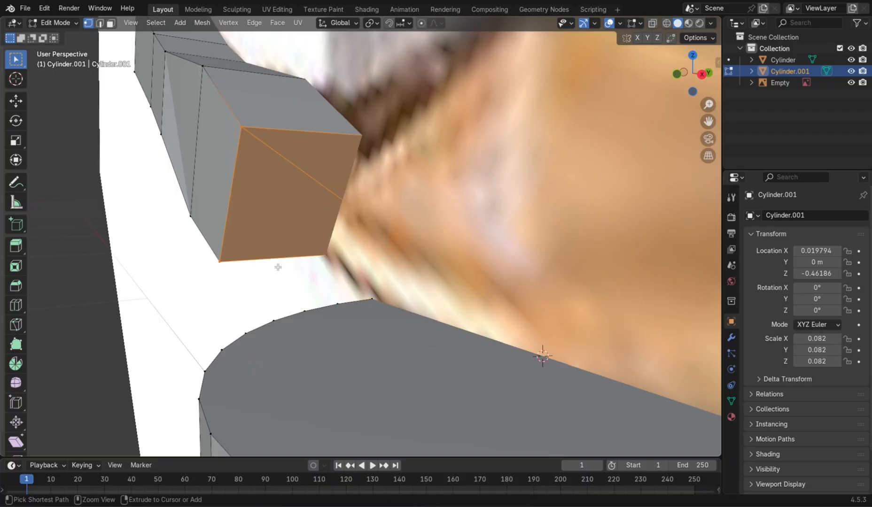
pyautogui.hotkey('ctrl', 'z')
pyautogui.hotkey('ctrl', 'z')
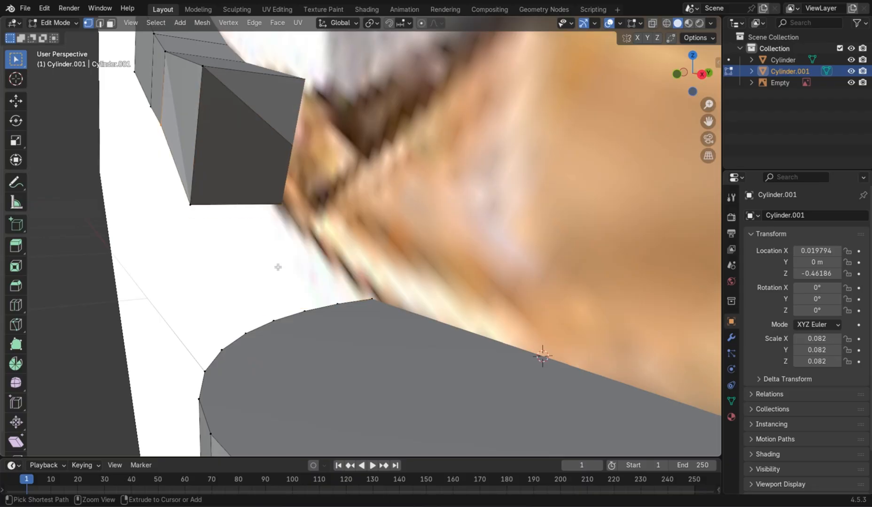
pyautogui.hotkey('ctrl', 'z')
pyautogui.hotkey('ctrl', 'z')
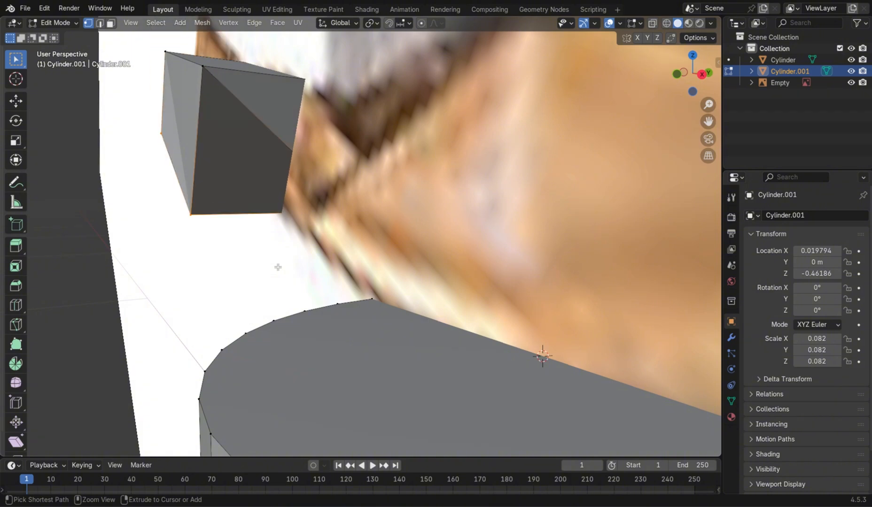
# Step: Select the whole remaining arm block and delete its vertices, leaving only the grip and collar
pyautogui.moveTo(278, 266); pyautogui.dragTo(461, 386, button='middle')
pyautogui.press('Tab')
pyautogui.press('Tab')
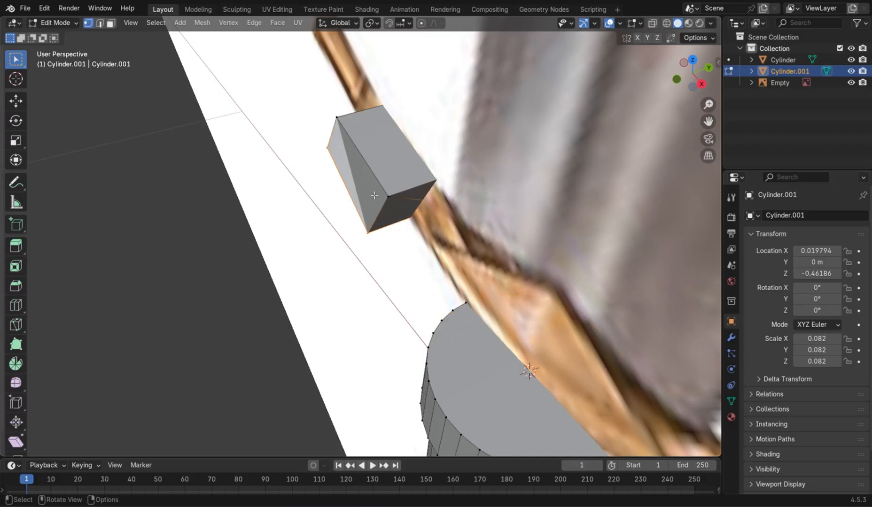
pyautogui.moveTo(375, 194); pyautogui.dragTo(399, 212, button='middle')
pyautogui.press('a')
pyautogui.hotkey('alt', 'z')
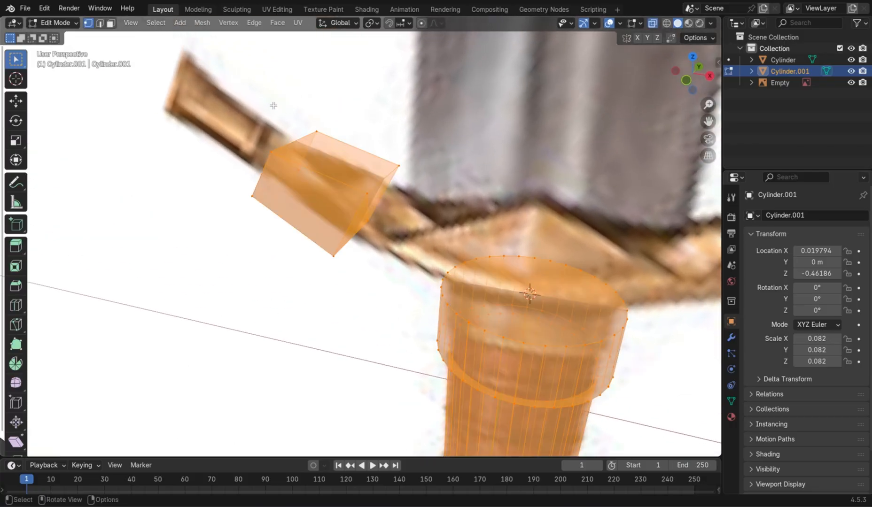
pyautogui.moveTo(256, 93); pyautogui.dragTo(465, 390)
pyautogui.moveTo(385, 321); pyautogui.dragTo(404, 311)
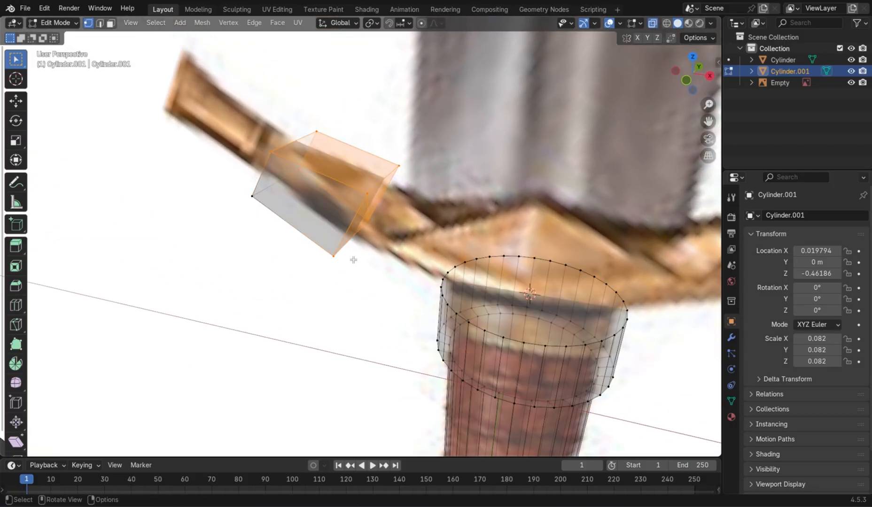
pyautogui.hotkey('ctrl', 'l')
pyautogui.hotkey('ctrl', 'v')
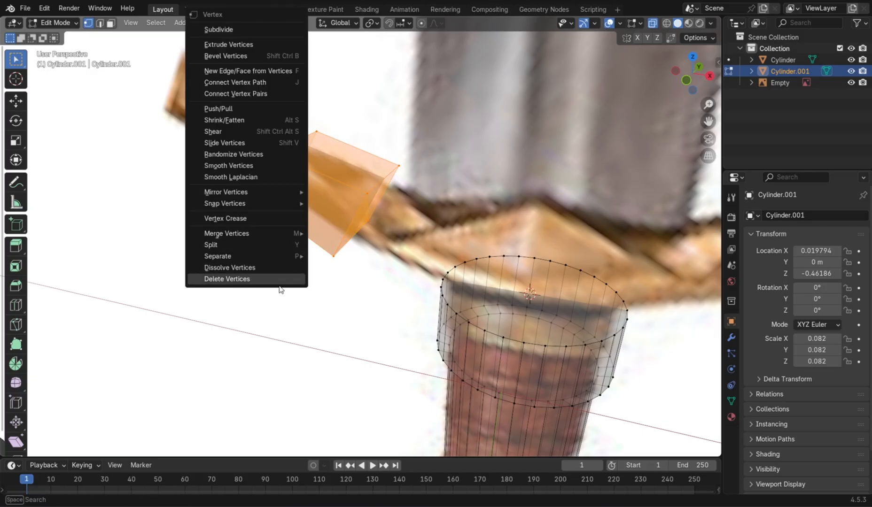
pyautogui.click(280, 284)
pyautogui.press('KP_1')
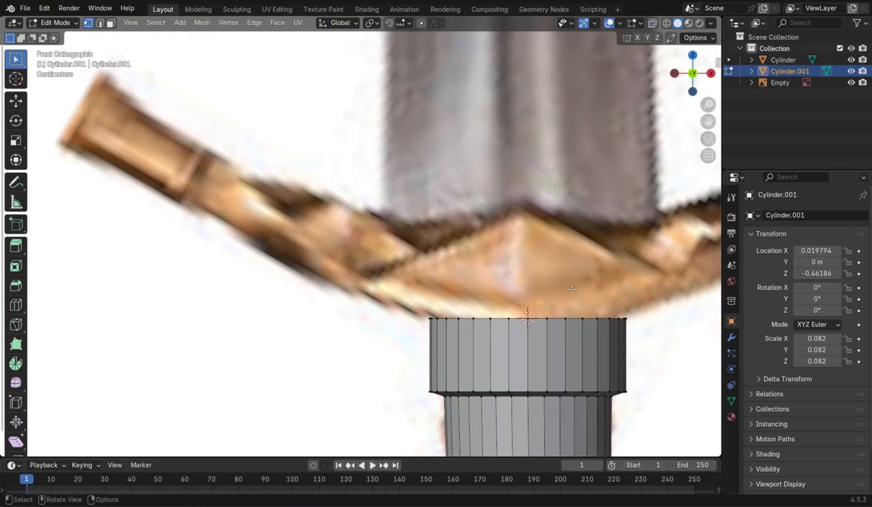
# Step: Add a cube at the 3D cursor, scale it down, and raise it along Z to sit on the collar's top
pyautogui.scroll(-5, 572, 290)
pyautogui.keyDown('shift'); pyautogui.moveTo(572, 290); pyautogui.dragTo(462, 254, button='middle'); pyautogui.keyUp('shift')
pyautogui.scroll(3, 307, 221)
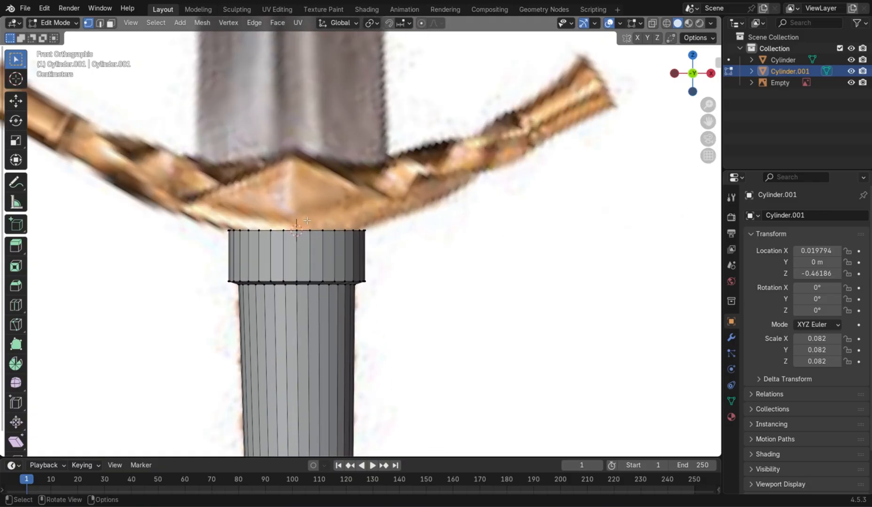
pyautogui.moveTo(226, 172); pyautogui.dragTo(352, 196)
pyautogui.hotkey('shift', 'a')
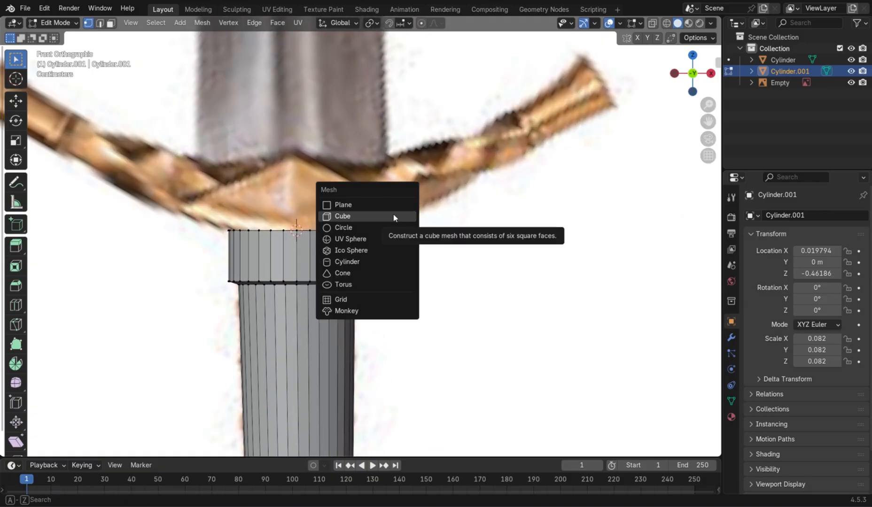
pyautogui.click(394, 216)
pyautogui.press('s')
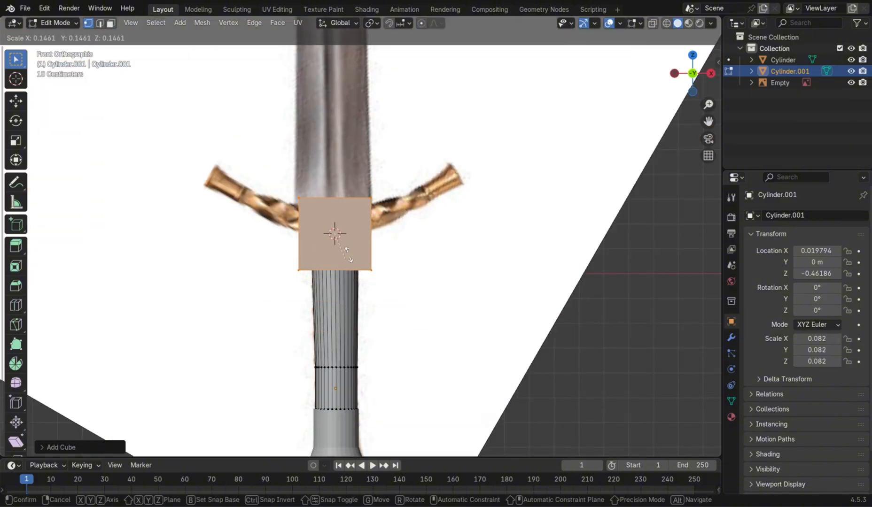
pyautogui.click(343, 231)
pyautogui.scroll(2, 343, 231)
pyautogui.press('g')
pyautogui.press('z')
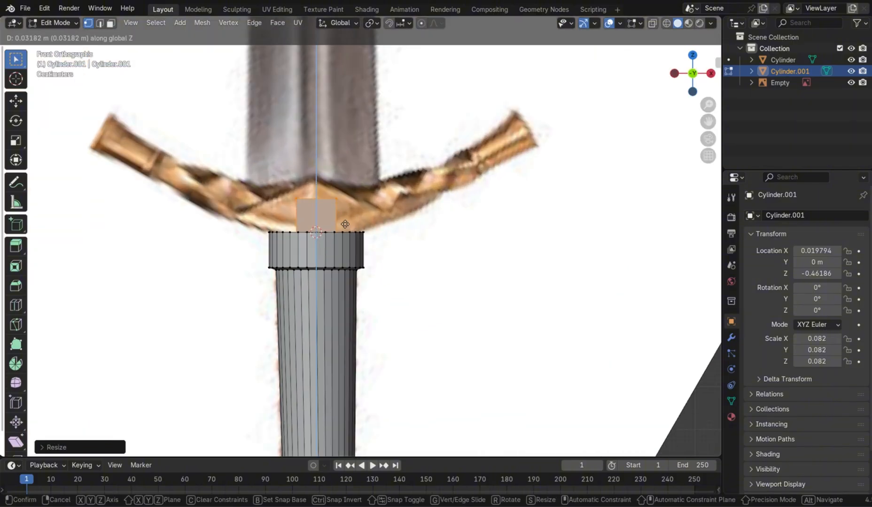
pyautogui.click(349, 216)
# Step: Rotate the cube 45° about Y and stretch it along X into a wide diamond over the guard's centre ornament
pyautogui.keyDown('shift'); pyautogui.moveTo(350, 217); pyautogui.dragTo(460, 280, button='middle'); pyautogui.keyUp('shift')
pyautogui.scroll(4, 460, 280)
pyautogui.press('r')
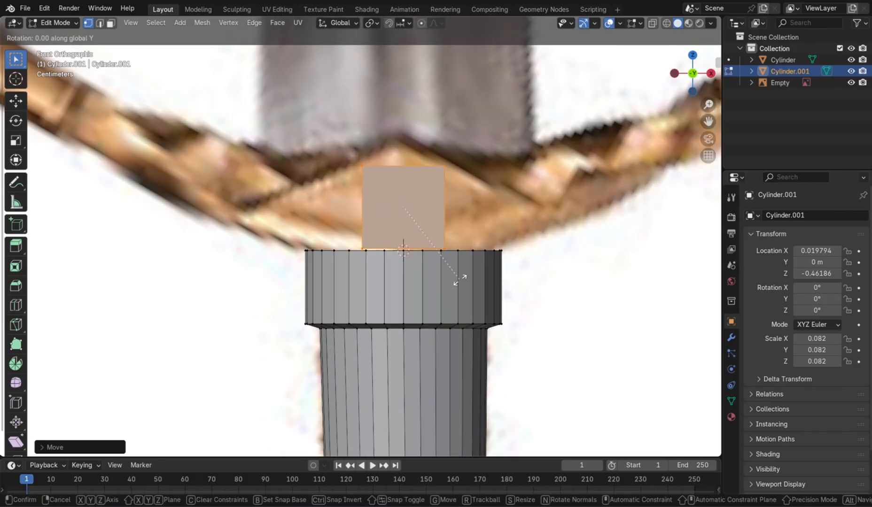
pyautogui.write('45')
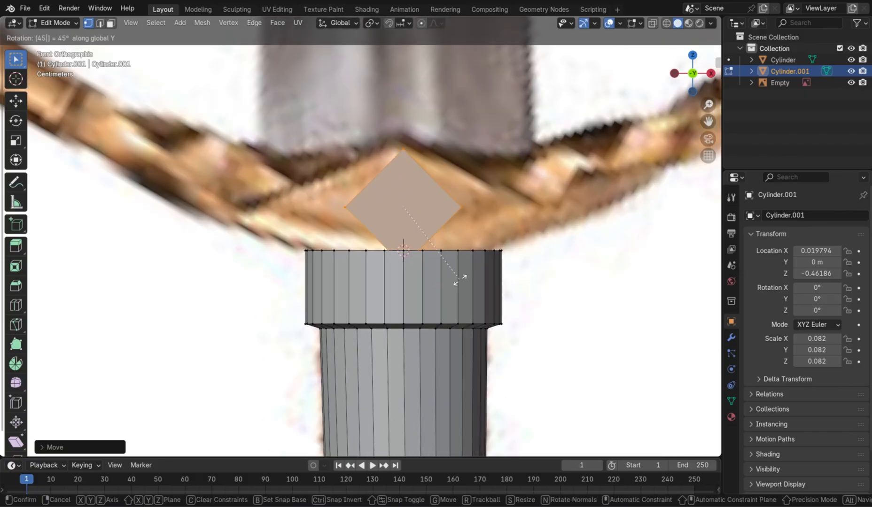
pyautogui.press('Return')
pyautogui.hotkey('alt', 'z')
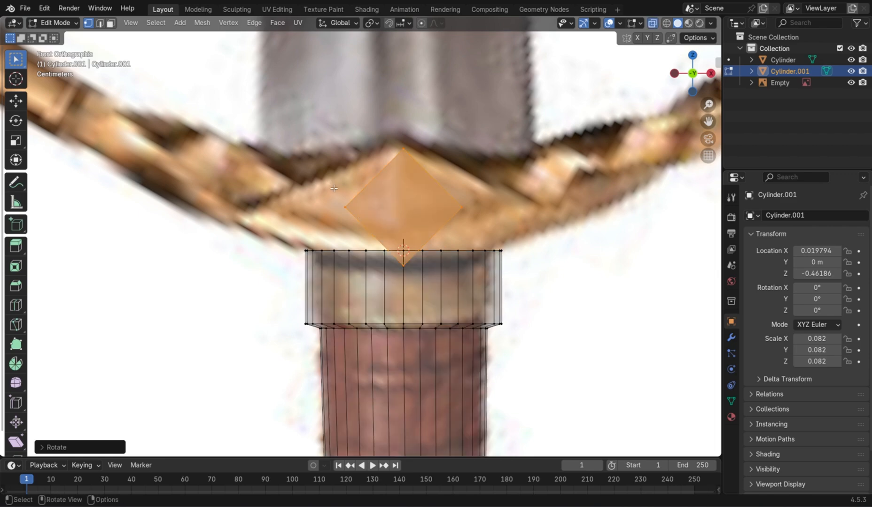
pyautogui.press('s')
pyautogui.press('x')
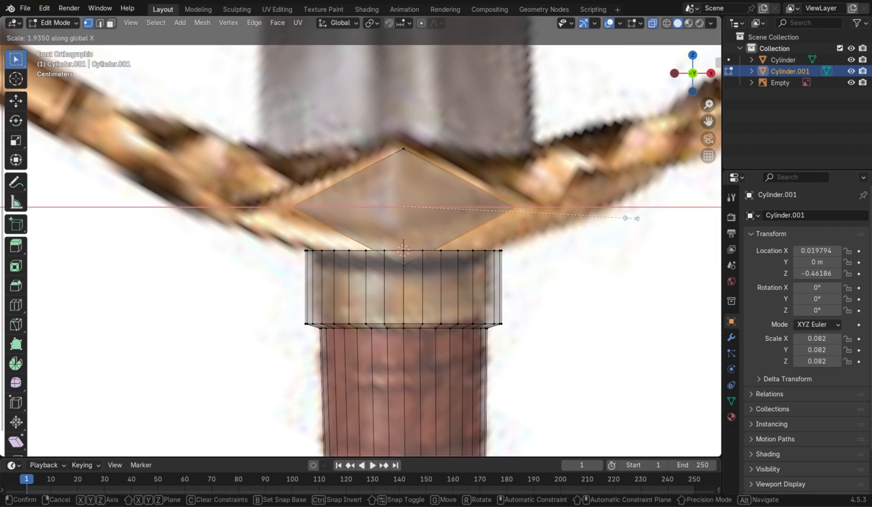
pyautogui.click(666, 217)
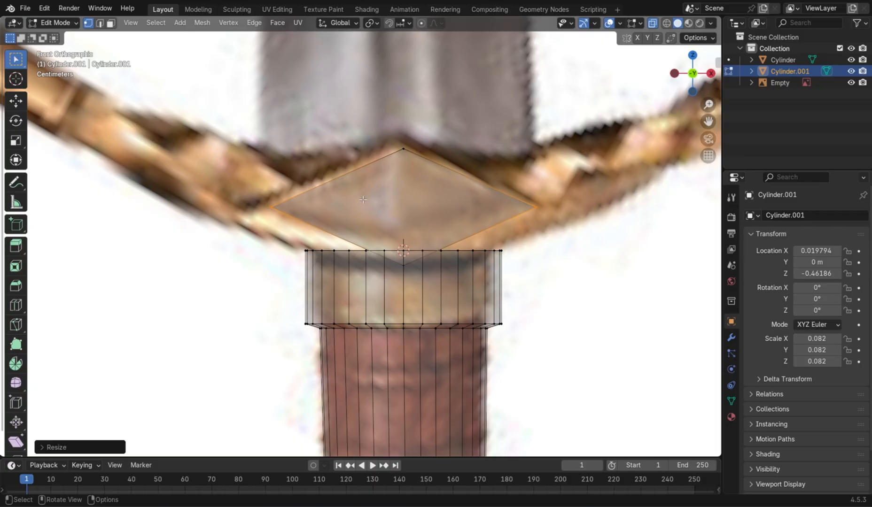
# Step: Move the diamond's left corner outward along X and down along Z to the centre ornament's left tip
pyautogui.press('g')
pyautogui.press('x')
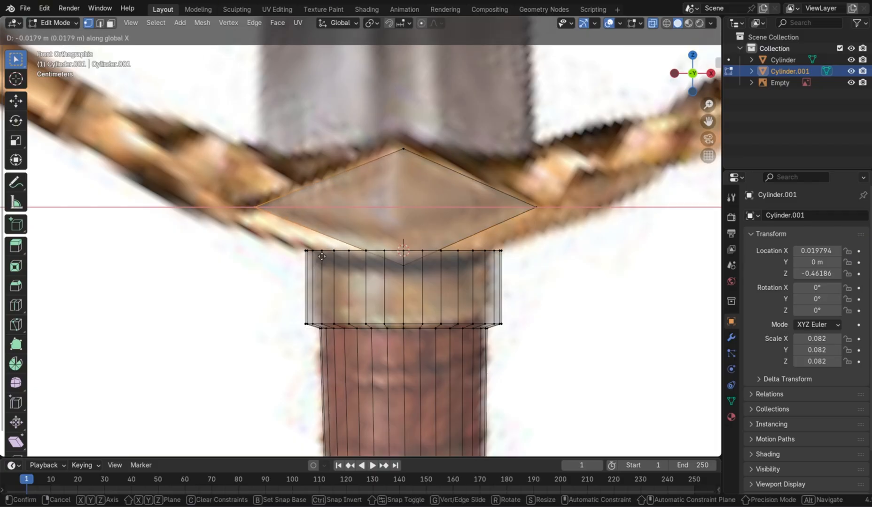
pyautogui.click(325, 257)
pyautogui.press('g')
pyautogui.press('z')
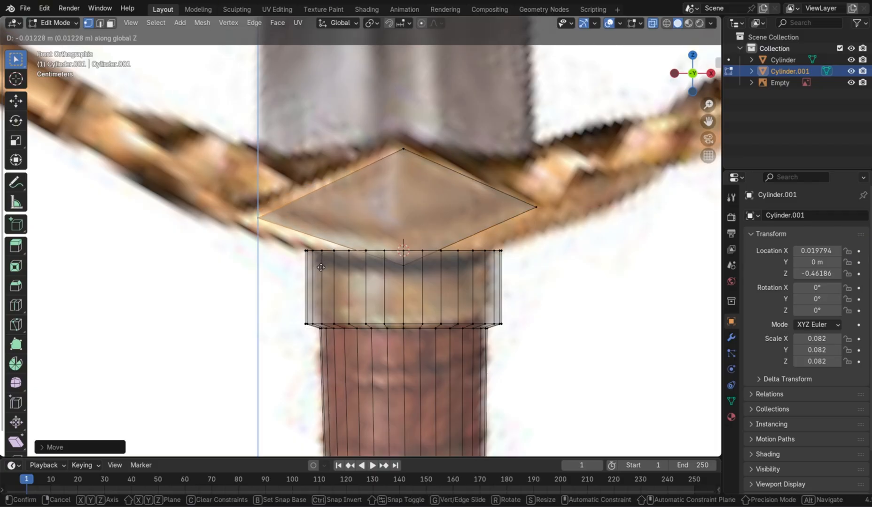
pyautogui.click(321, 267)
pyautogui.press('g')
pyautogui.press('x')
pyautogui.click(305, 266)
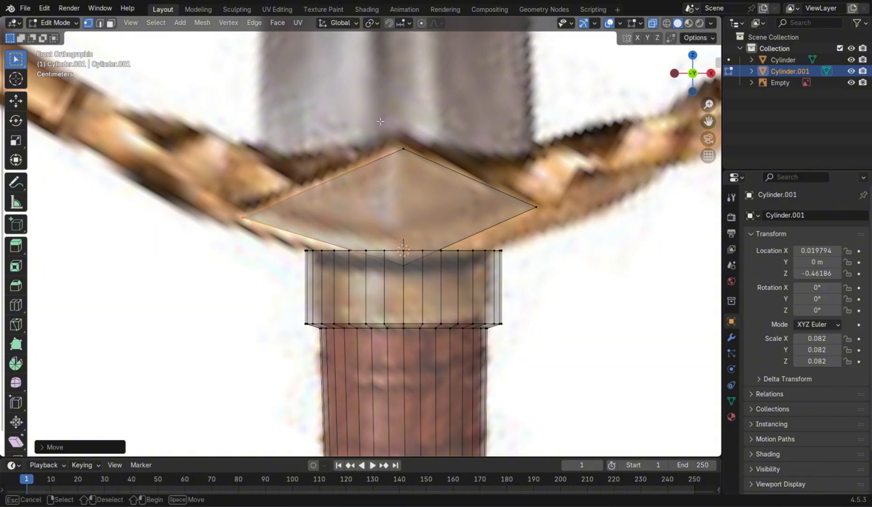
# Step: Shift the diamond's top corner slightly left along X to the ornament's peak in the reference
pyautogui.press('g')
pyautogui.press('x')
pyautogui.click(405, 168)
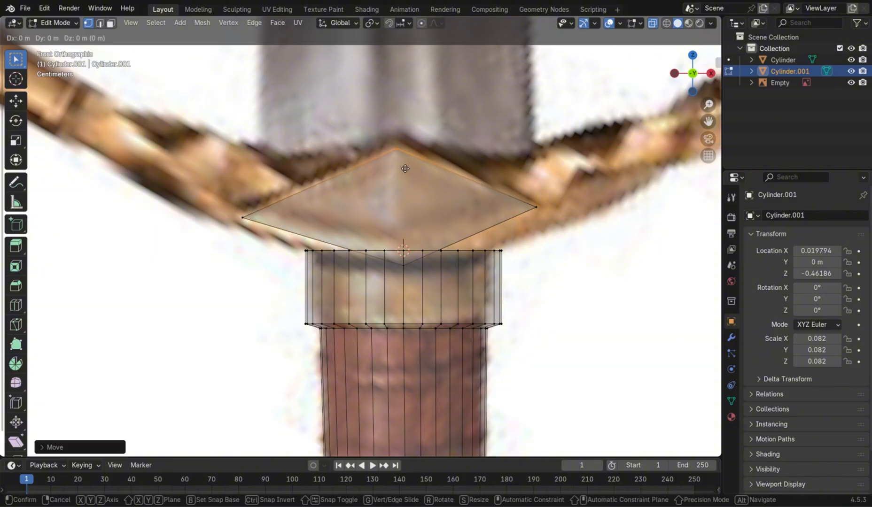
pyautogui.keyDown('shift'); pyautogui.moveTo(482, 216); pyautogui.dragTo(450, 193, button='middle'); pyautogui.keyUp('shift')
pyautogui.scroll(3, 450, 193)
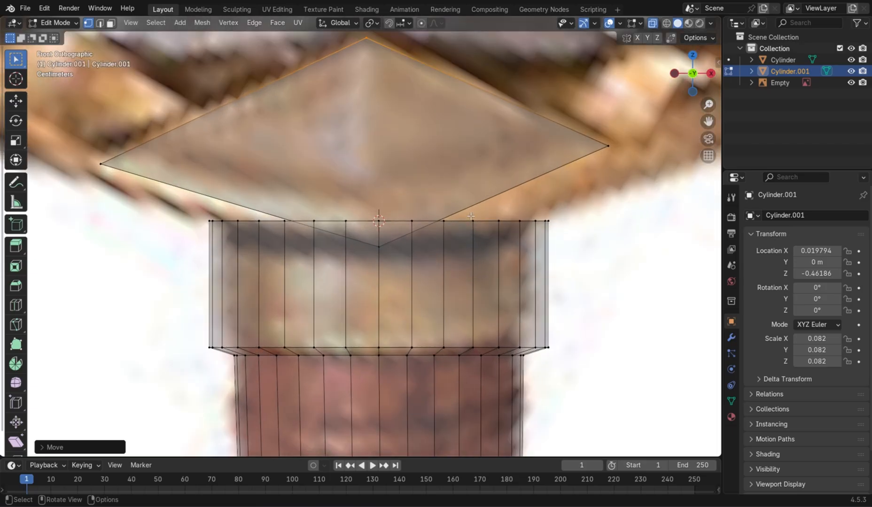
pyautogui.scroll(-2, 454, 205)
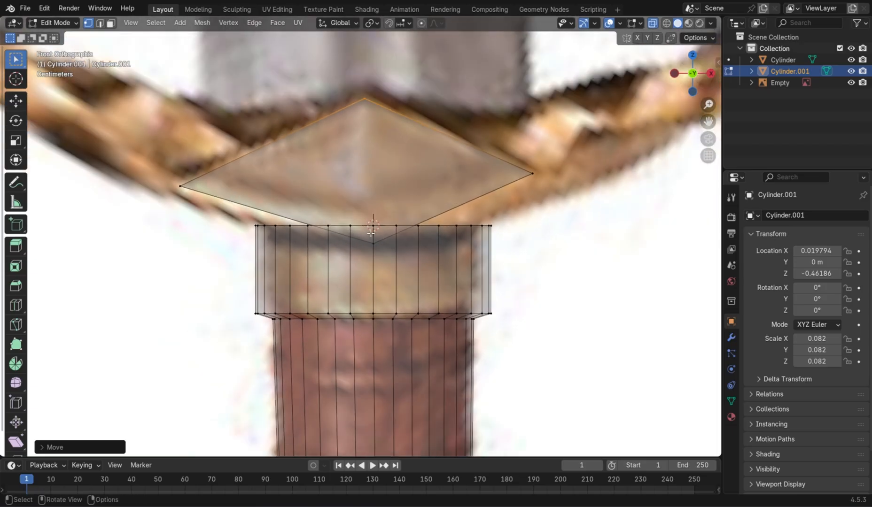
# Step: Lower the diamond's bottom corner slightly along Z below the collar's upper rim
pyautogui.moveTo(370, 234); pyautogui.dragTo(382, 256)
pyautogui.press('g')
pyautogui.press('z')
pyautogui.click(382, 260)
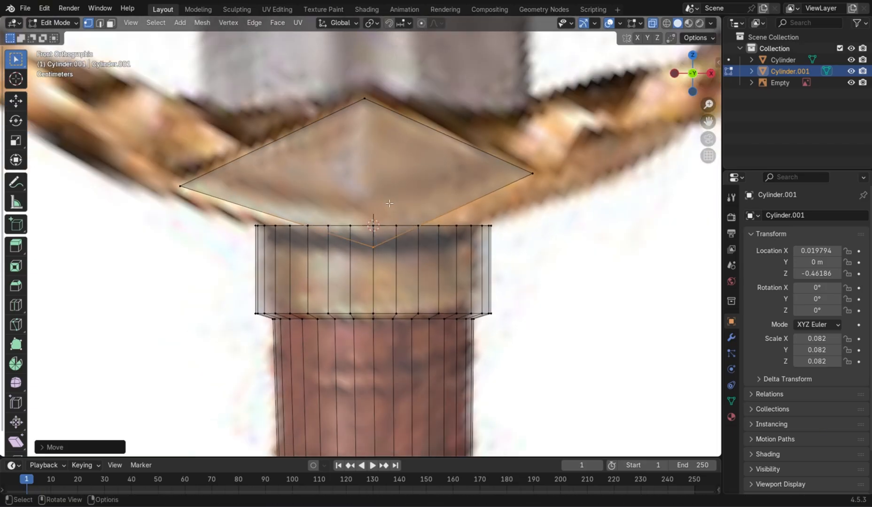
# Step: Separate the linked diamond mesh from the grip into its own object and select it
pyautogui.click(366, 99)
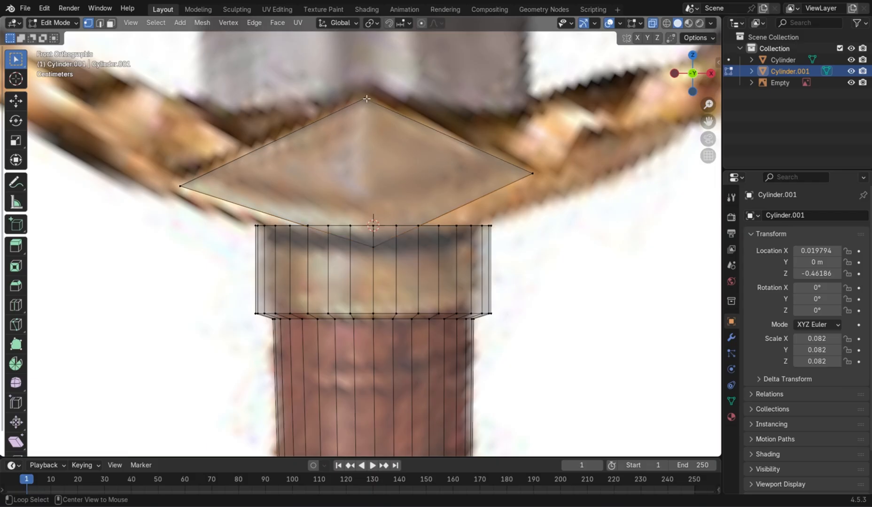
pyautogui.hotkey('ctrl', 'l')
pyautogui.press('p')
pyautogui.click(395, 108)
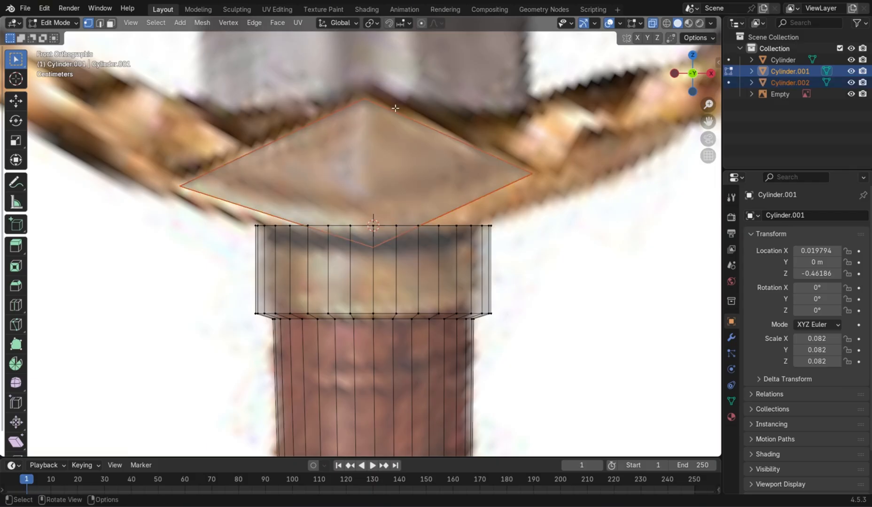
pyautogui.press('Tab')
pyautogui.click(402, 178)
pyautogui.keyDown('shift'); pyautogui.moveTo(403, 177); pyautogui.dragTo(519, 232, button='middle'); pyautogui.keyUp('shift')
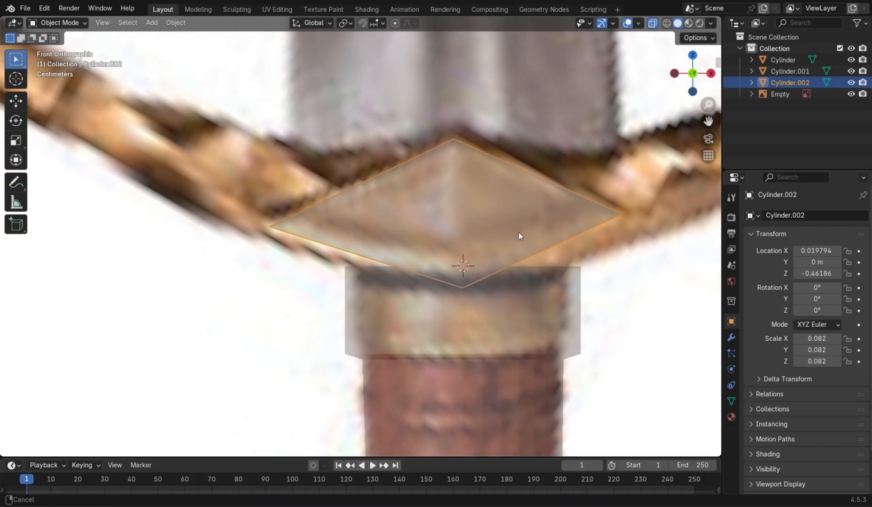
pyautogui.scroll(-1, 503, 236)
pyautogui.scroll(-1, 503, 236)
pyautogui.keyDown('shift'); pyautogui.moveTo(470, 212); pyautogui.dragTo(530, 277, button='middle'); pyautogui.keyUp('shift')
pyautogui.press('Tab')
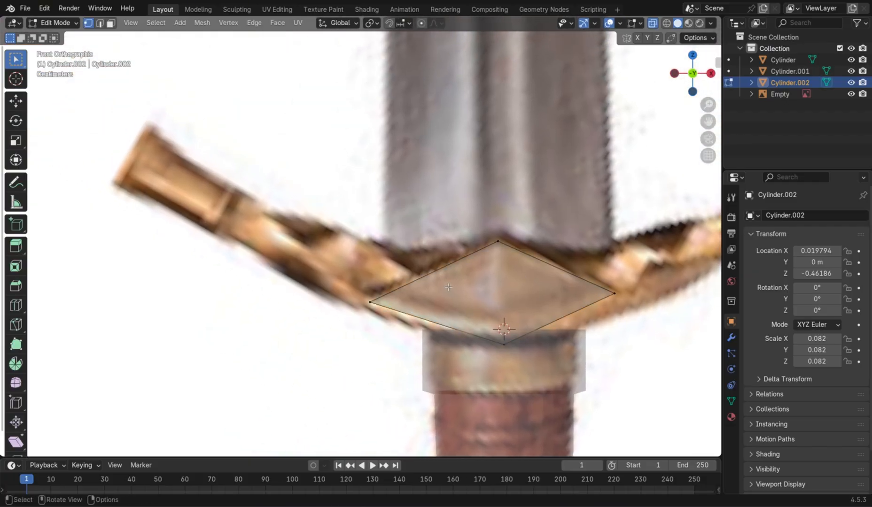
pyautogui.moveTo(346, 277); pyautogui.dragTo(437, 272)
pyautogui.moveTo(461, 303); pyautogui.dragTo(461, 303)
pyautogui.press('Tab')
# Step: Add a cube, scale it down to about 0.019, and move it over the guard's left arm at the diamond's left tip
pyautogui.click(338, 256)
pyautogui.hotkey('shift', 'a')
pyautogui.moveTo(336, 254)
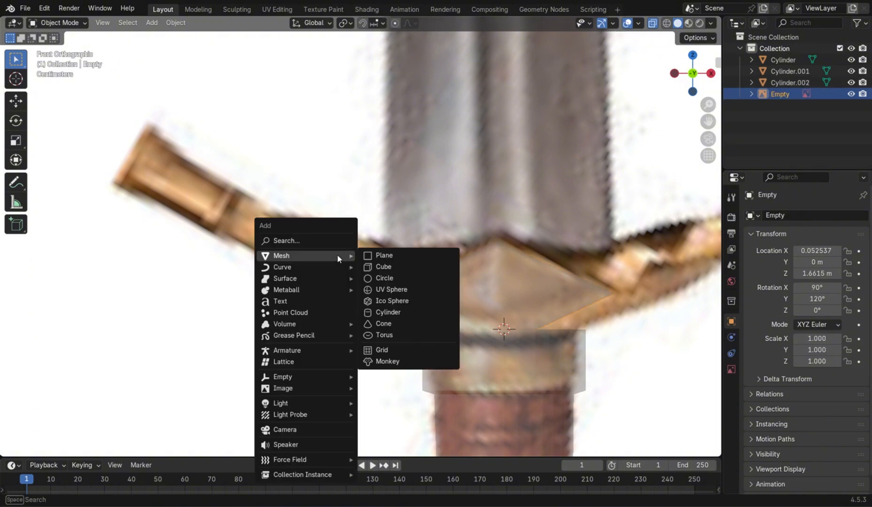
pyautogui.click(387, 267)
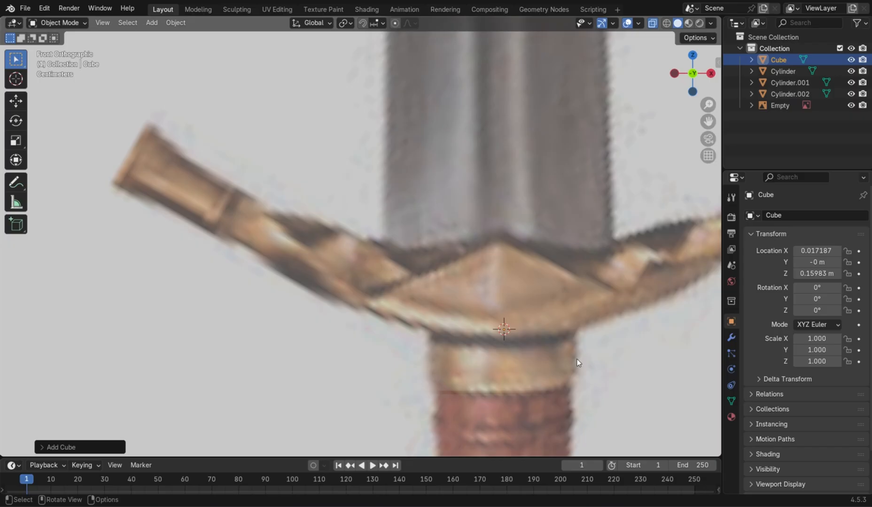
pyautogui.press('s')
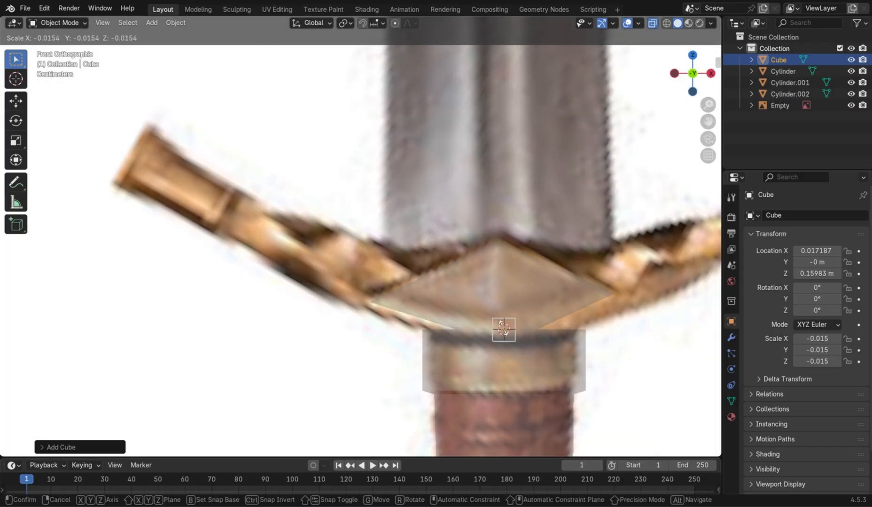
pyautogui.click(502, 329)
pyautogui.press('g')
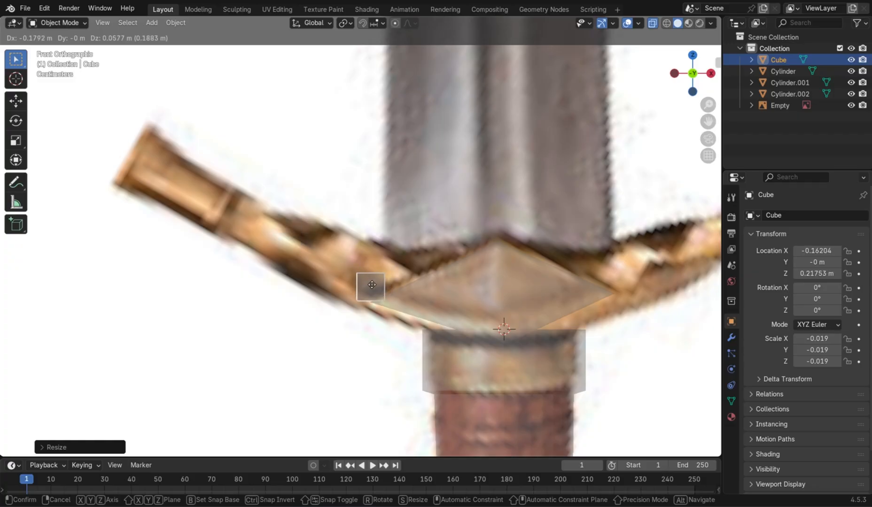
pyautogui.click(372, 285)
# Step: Lower the small cube's bottom-left and bottom-right corners along Z to the guard's lower edge
pyautogui.scroll(3, 371, 285)
pyautogui.press('Tab')
pyautogui.keyDown('shift'); pyautogui.moveTo(421, 352); pyautogui.dragTo(424, 268, button='middle'); pyautogui.keyUp('shift')
pyautogui.moveTo(347, 244); pyautogui.dragTo(376, 307)
pyautogui.press('g')
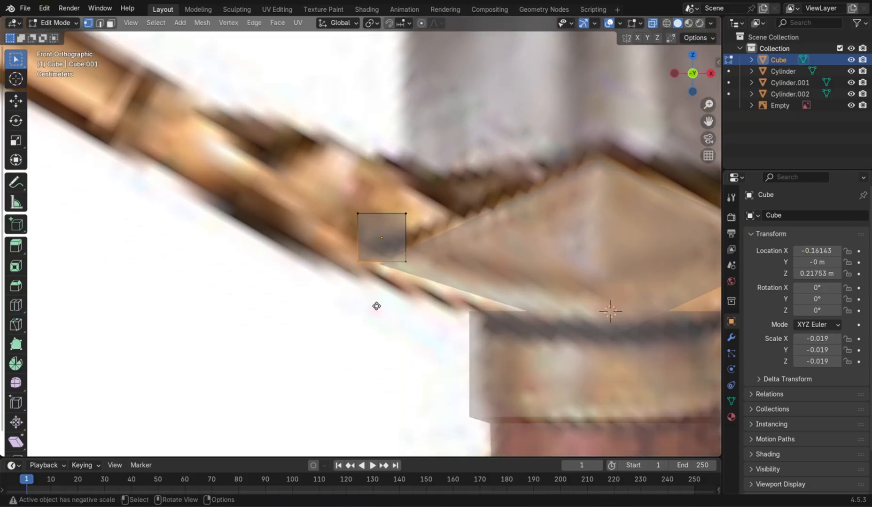
pyautogui.press('z')
pyautogui.click(376, 319)
pyautogui.moveTo(391, 249); pyautogui.dragTo(450, 305)
pyautogui.press('g')
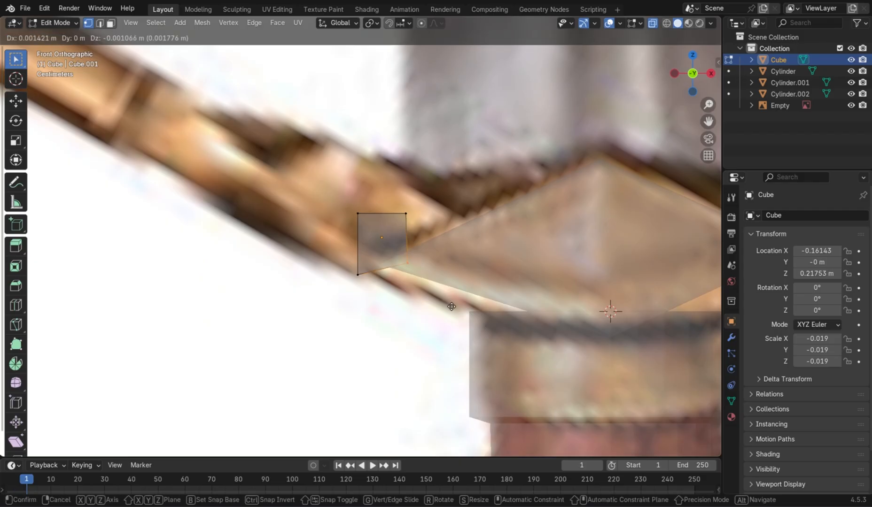
pyautogui.press('z')
pyautogui.click(458, 336)
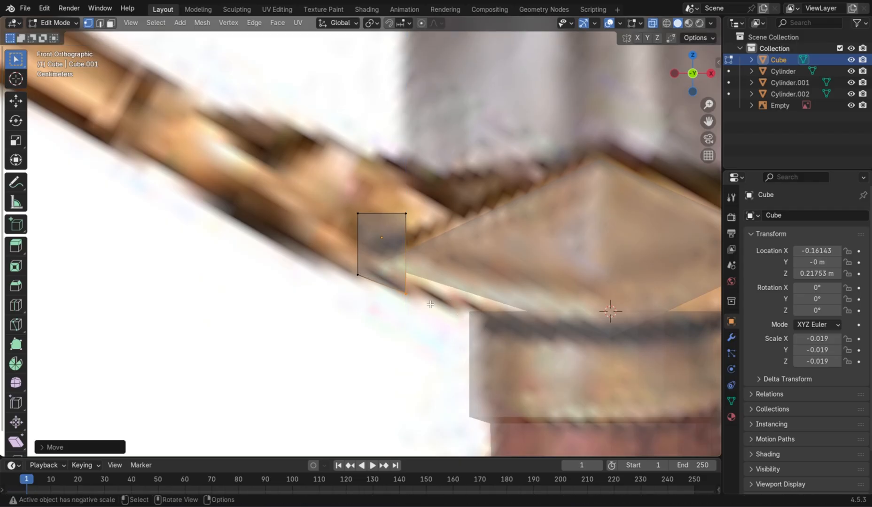
# Step: Move the block's right side along X into the diamond and down, and push its upper corner further along X
pyautogui.press('g')
pyautogui.press('x')
pyautogui.click(529, 375)
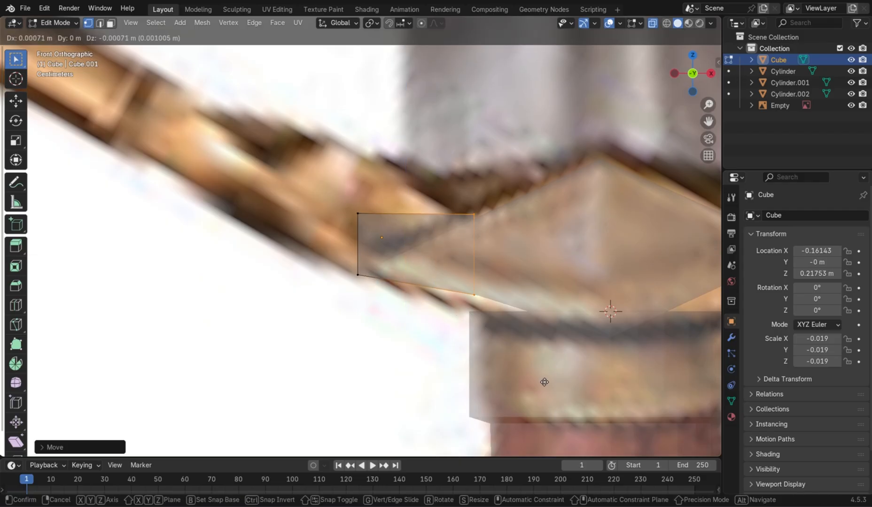
pyautogui.press('g')
pyautogui.click(559, 405)
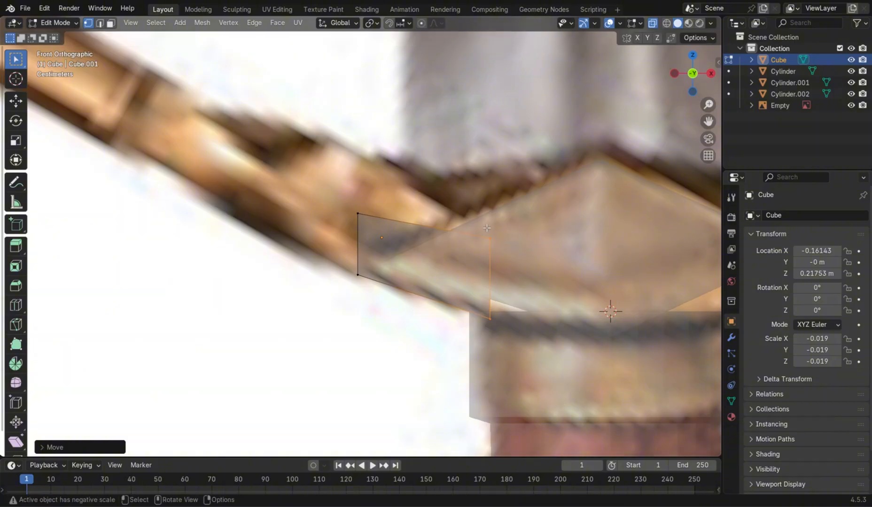
pyautogui.press('g')
pyautogui.press('x')
pyautogui.click(608, 339)
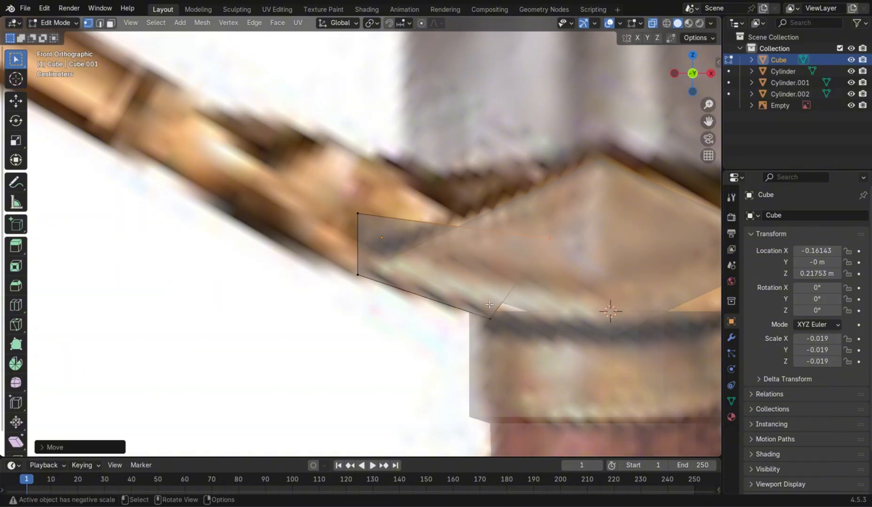
# Step: Move the block's lower right corner along X and down to the guard's lower edge above the collar
pyautogui.moveTo(468, 299); pyautogui.dragTo(523, 346)
pyautogui.press('x')
pyautogui.rightClick(501, 345)
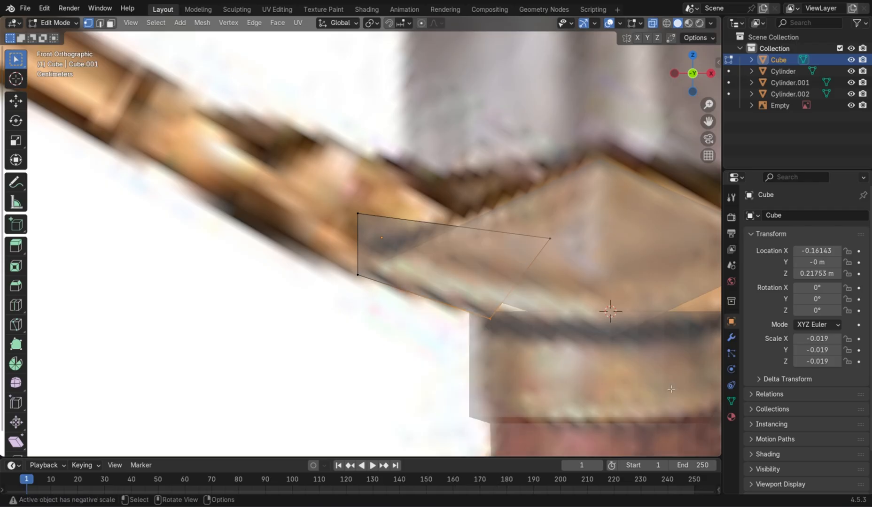
pyautogui.press('g')
pyautogui.press('x')
pyautogui.click(587, 343)
pyautogui.press('g')
pyautogui.click(590, 362)
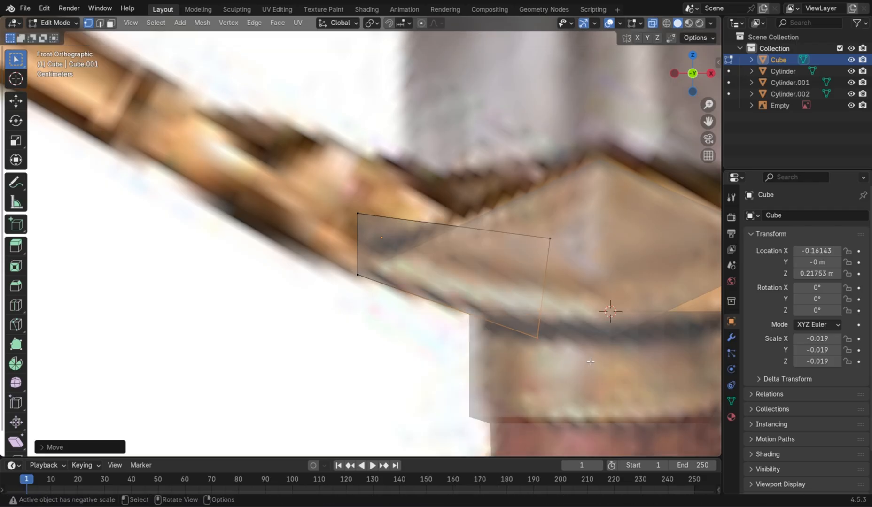
# Step: Pull the block's upper right corner back toward the guard arm and raise its upper left corner along Z to the guard's upper edge
pyautogui.click(550, 238)
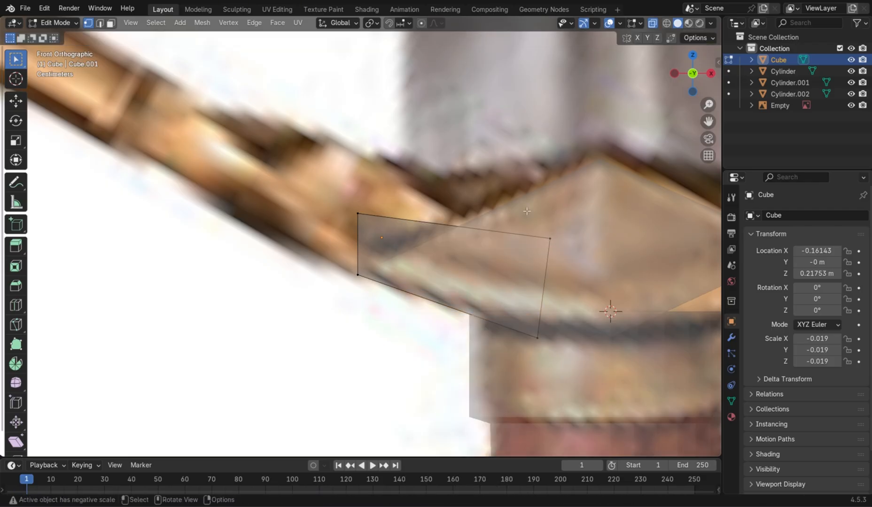
pyautogui.press('g')
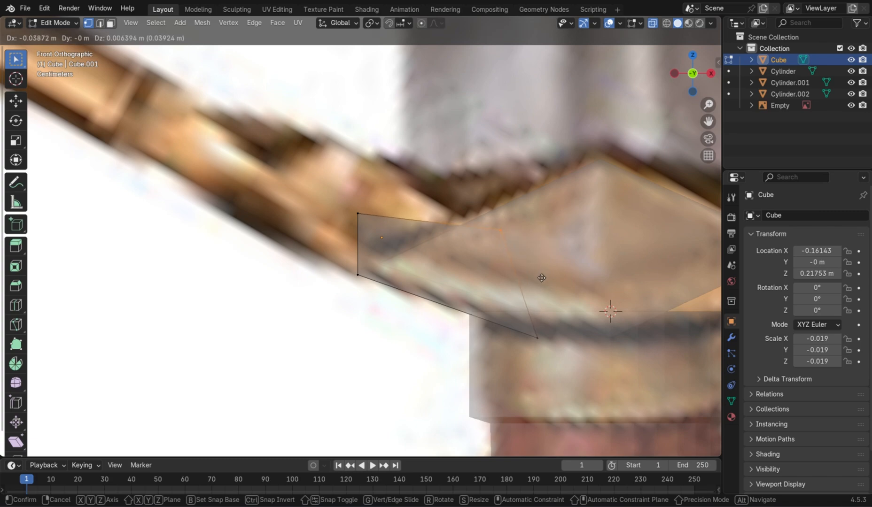
pyautogui.click(542, 278)
pyautogui.click(358, 214)
pyautogui.press('g')
pyautogui.press('z')
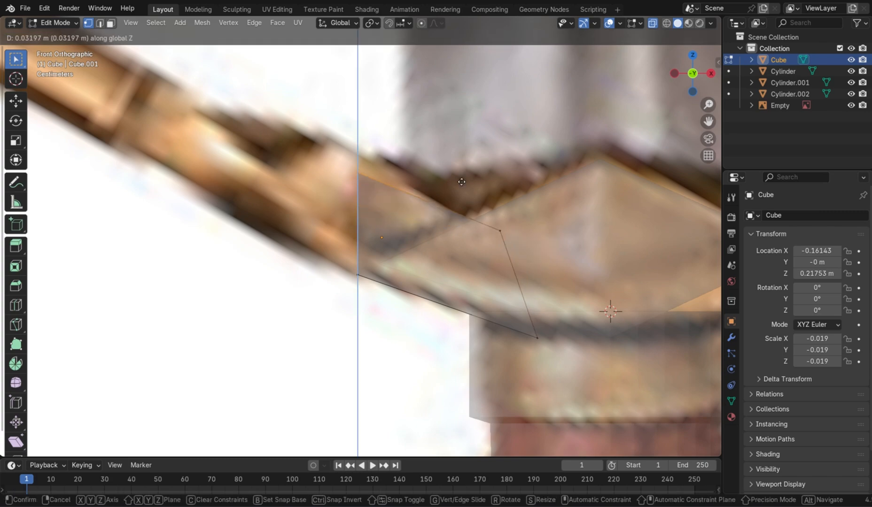
pyautogui.click(469, 171)
# Step: Extrude the block's left face outward along the guard arm and adjust its lower edge along Z to the reference outline
pyautogui.keyDown('shift'); pyautogui.moveTo(452, 212); pyautogui.dragTo(625, 302, button='middle'); pyautogui.keyUp('shift')
pyautogui.moveTo(500, 223); pyautogui.dragTo(556, 415)
pyautogui.press('e')
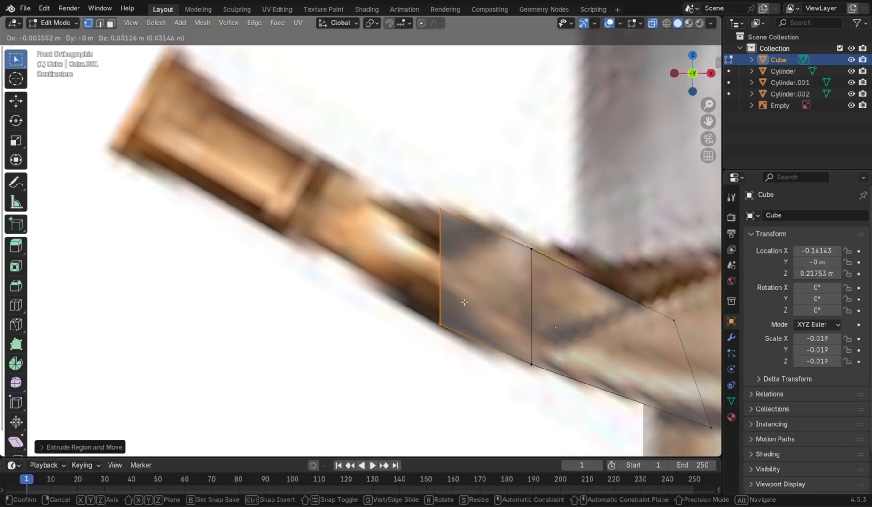
pyautogui.click(437, 303)
pyautogui.moveTo(436, 303); pyautogui.dragTo(465, 348)
pyautogui.press('g')
pyautogui.press('z')
pyautogui.click(464, 348)
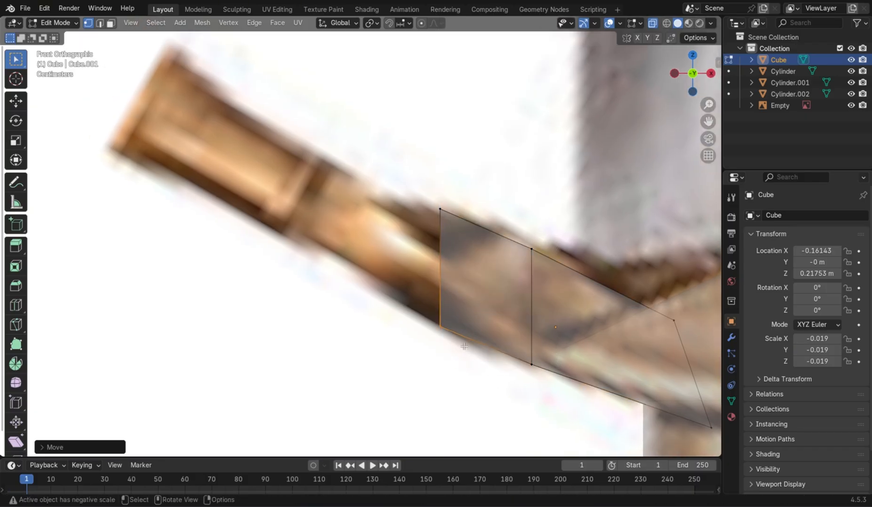
# Step: Extrude the left face again up to the arm's end band and raise its lower edge along Z to the outline
pyautogui.moveTo(413, 162); pyautogui.dragTo(448, 256)
pyautogui.press('e')
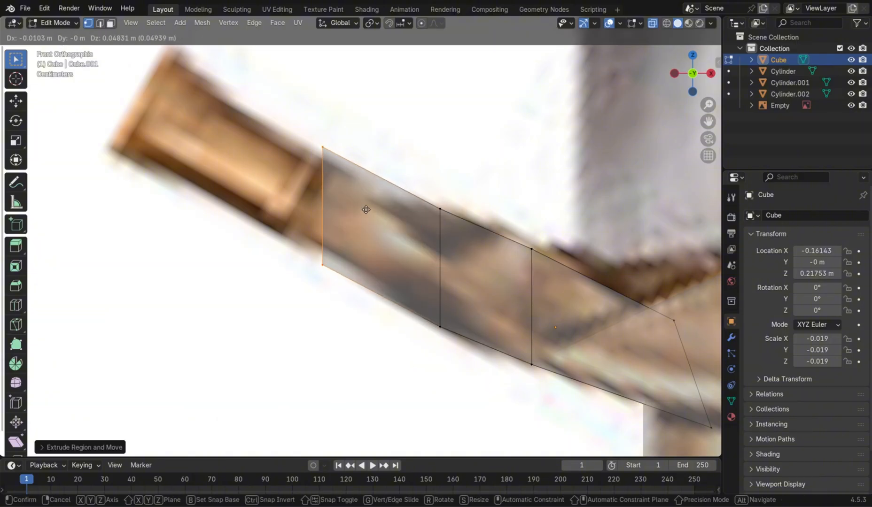
pyautogui.click(366, 217)
pyautogui.moveTo(306, 218); pyautogui.dragTo(376, 322)
pyautogui.press('g')
pyautogui.press('z')
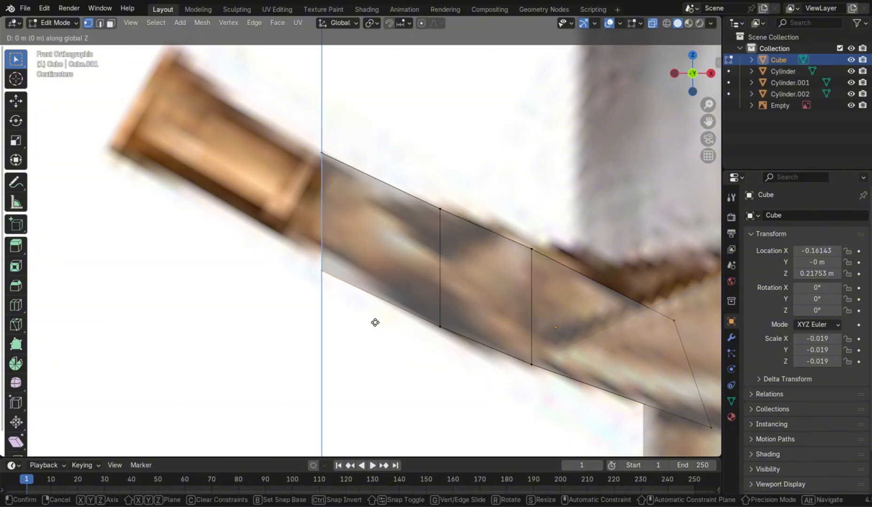
pyautogui.click(376, 304)
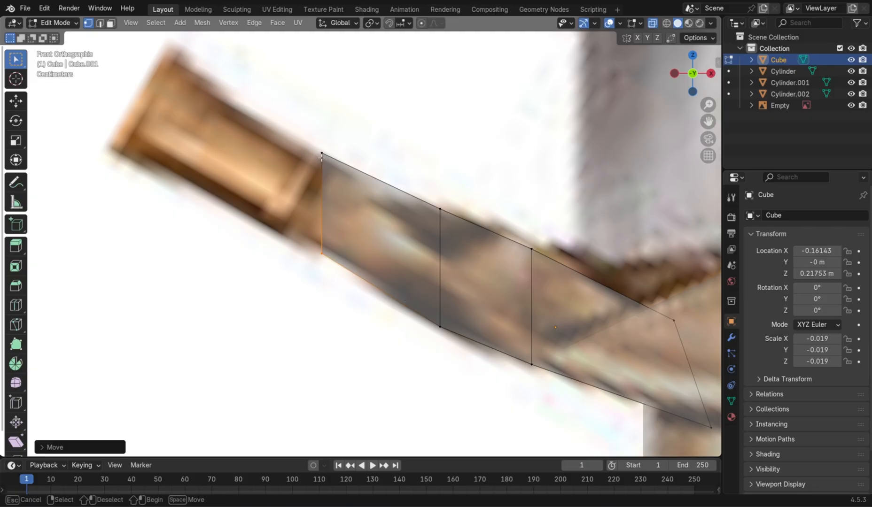
# Step: Extrude a third segment halfway into the arm's end cap and lower its bottom edge slightly along Z
pyautogui.press('e')
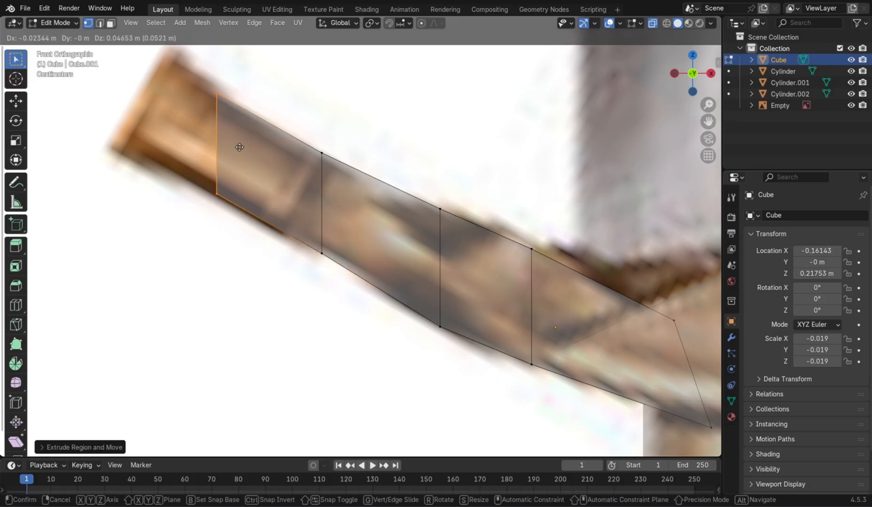
pyautogui.click(240, 148)
pyautogui.moveTo(199, 161); pyautogui.dragTo(257, 256)
pyautogui.press('g')
pyautogui.press('z')
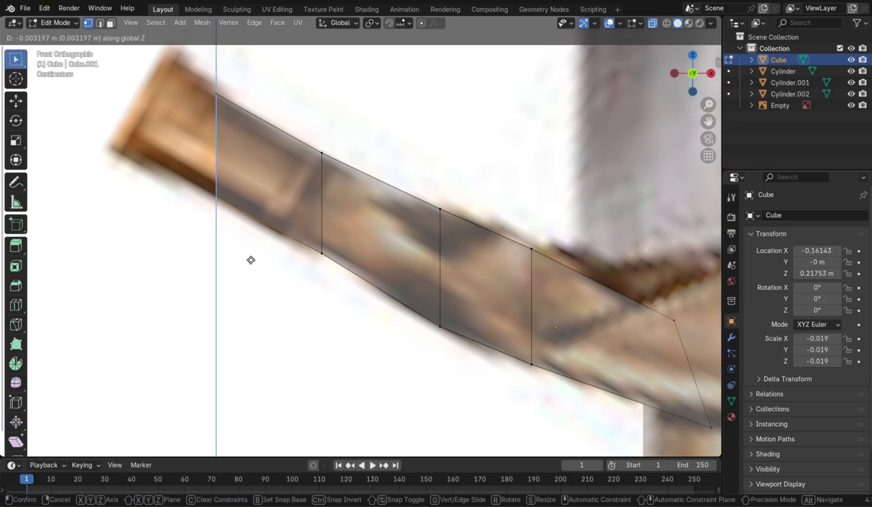
pyautogui.click(252, 260)
# Step: Rotate the new end face about 18° to follow the slope of the arm's end cap
pyautogui.keyDown('shift'); pyautogui.moveTo(251, 260); pyautogui.dragTo(384, 350, button='middle'); pyautogui.keyUp('shift')
pyautogui.moveTo(288, 147); pyautogui.dragTo(344, 387)
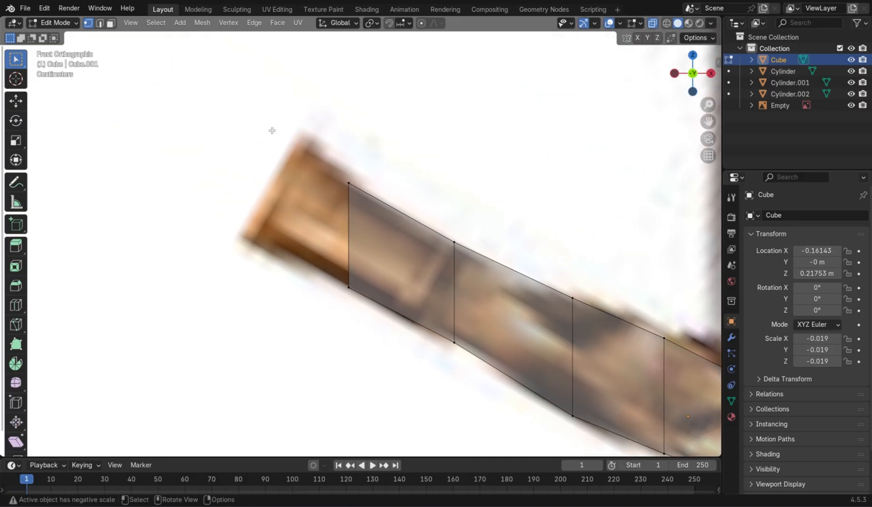
pyautogui.moveTo(272, 130); pyautogui.dragTo(391, 404)
pyautogui.press('r')
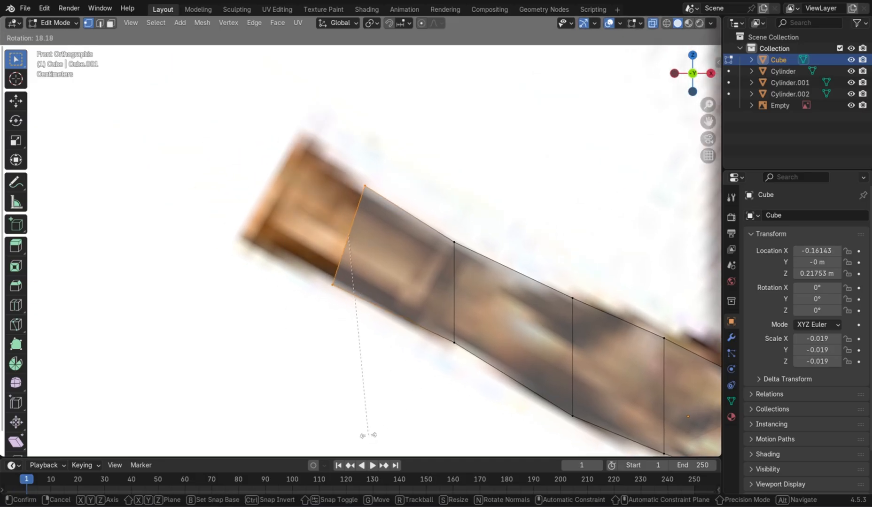
pyautogui.click(367, 430)
# Step: Extrude the tilted end face outward and move it to the tip of the guard arm
pyautogui.press('g')
pyautogui.press('z')
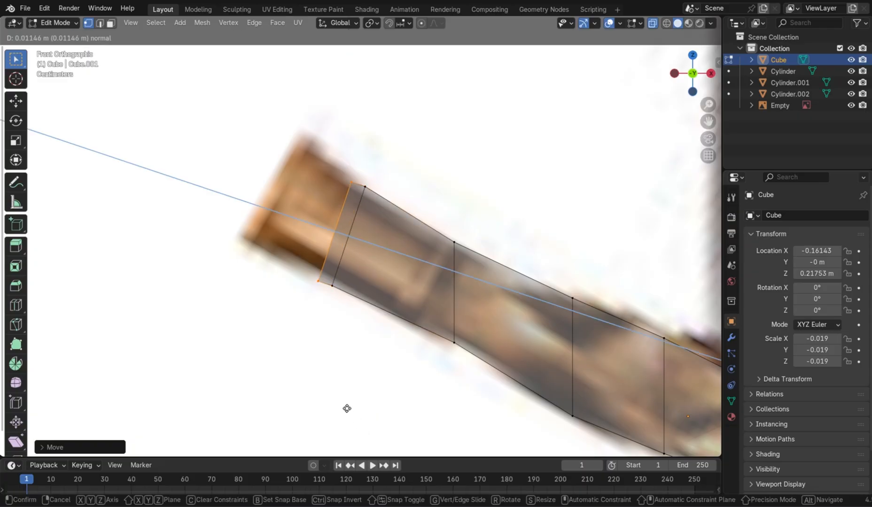
pyautogui.click(296, 349)
pyautogui.press('g')
pyautogui.click(309, 330)
# Step: Tilt the tip face further, stretch it slightly along Z, and move it to the end cap's outer edge
pyautogui.press('r')
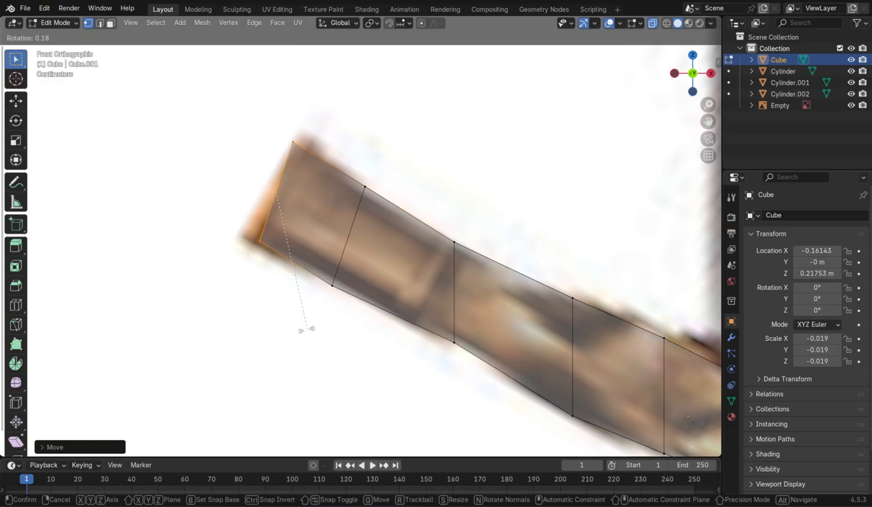
pyautogui.click(288, 352)
pyautogui.press('s')
pyautogui.press('z')
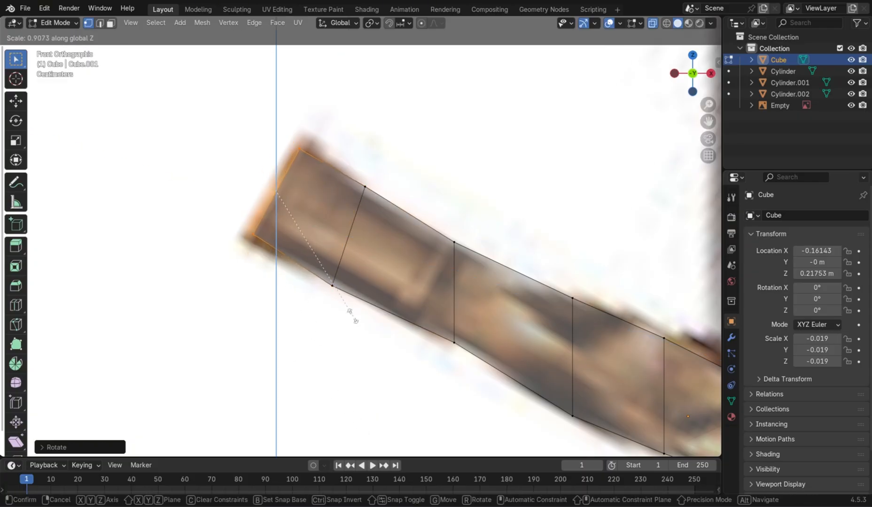
pyautogui.click(280, 376)
pyautogui.press('g')
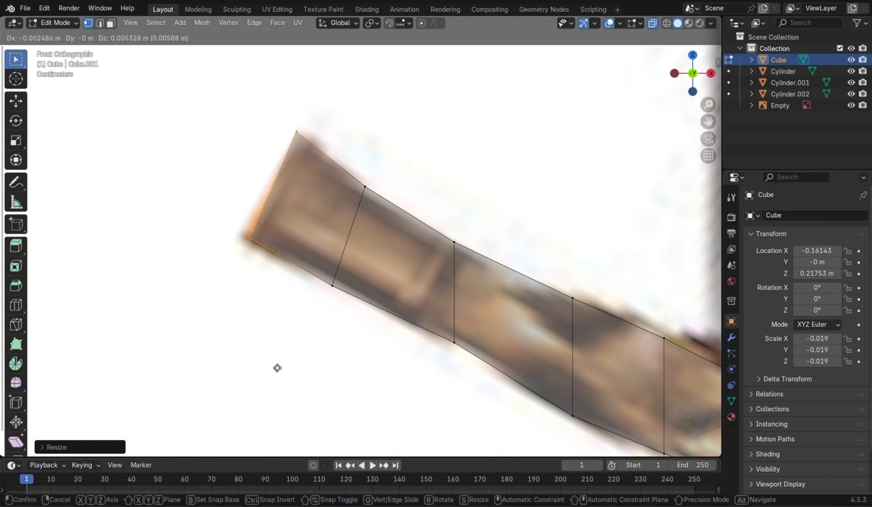
pyautogui.click(277, 372)
# Step: Shift the arm's tip face about 0.004 m inward along X and rotate it slightly to match the end cap's slope
pyautogui.press('g')
pyautogui.press('x')
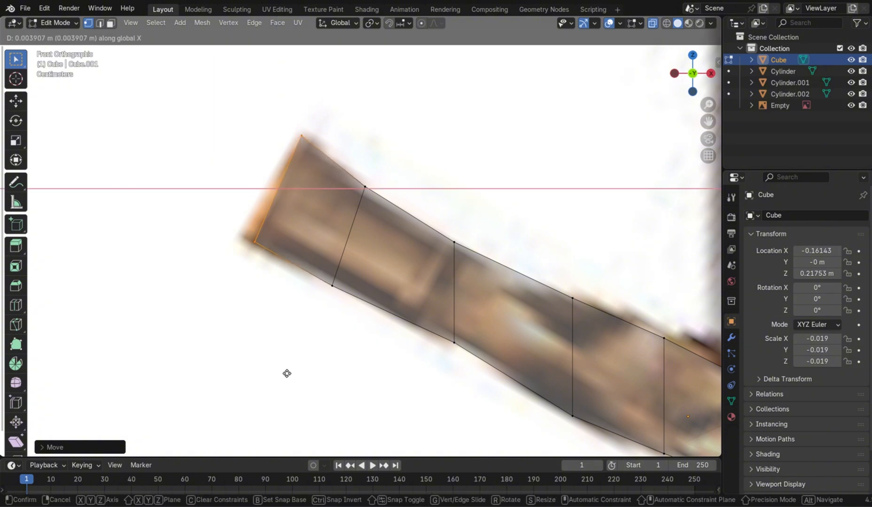
pyautogui.click(286, 371)
pyautogui.press('r')
pyautogui.click(270, 385)
# Step: Align the tip face with the inner side of the end cap's rim by moving it along X and about 0.004 m down along Z
pyautogui.press('g')
pyautogui.press('x')
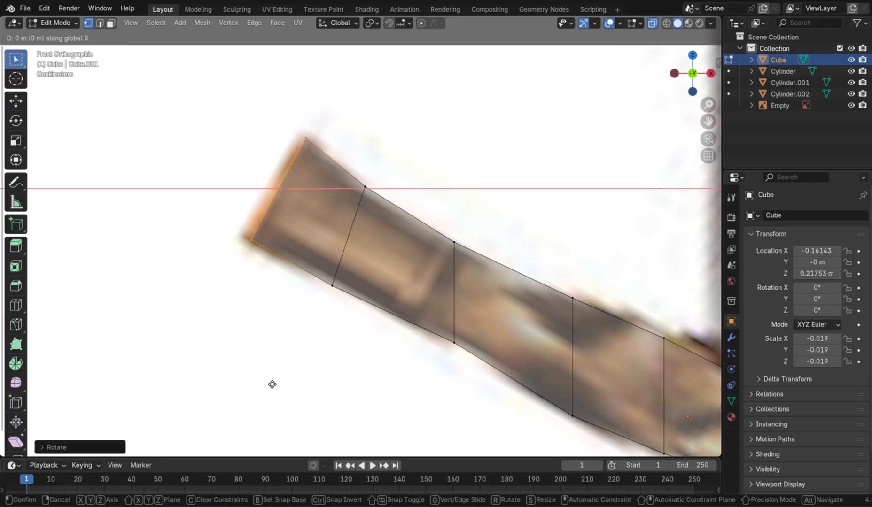
pyautogui.click(276, 388)
pyautogui.press('g')
pyautogui.press('z')
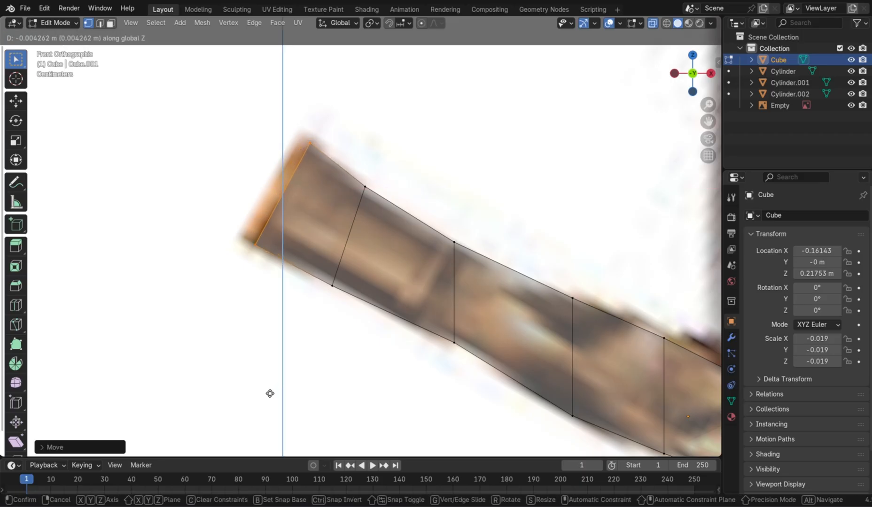
pyautogui.click(270, 394)
pyautogui.press('g')
pyautogui.click(270, 394)
# Step: Form the arm's flared rim by extruding the tip face about 0.002 m, enlarging it slightly, and extruding it outward again
pyautogui.press('e')
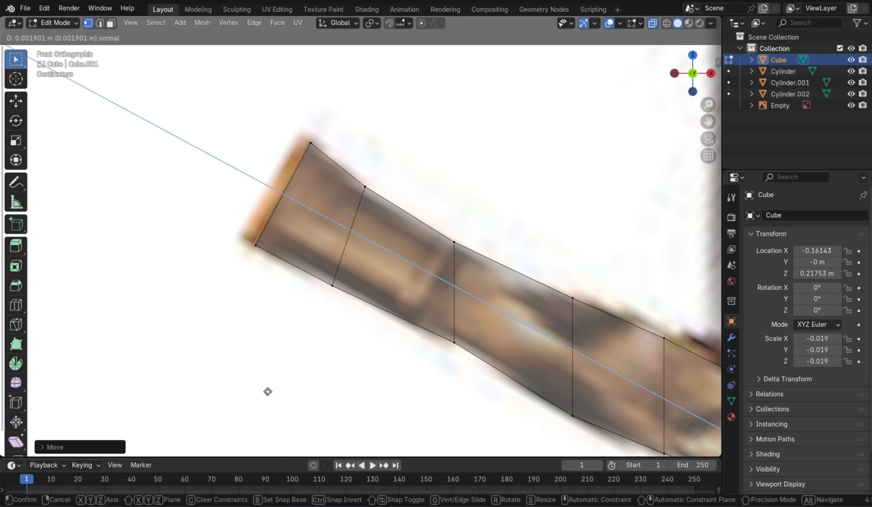
pyautogui.click(268, 392)
pyautogui.press('s')
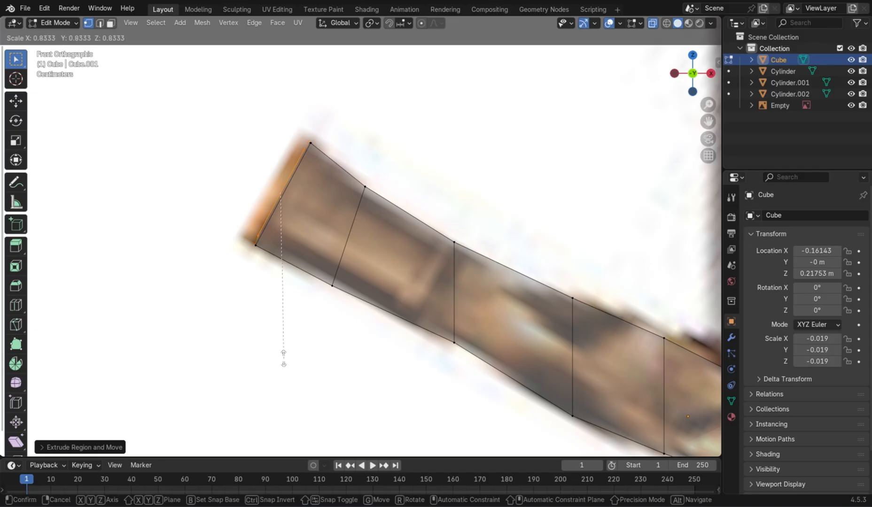
pyautogui.click(313, 412)
pyautogui.press('g')
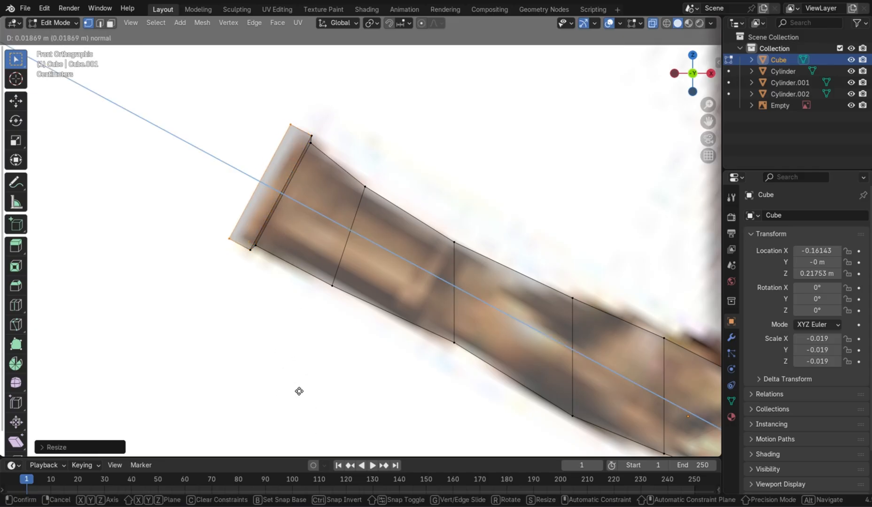
pyautogui.click(306, 395)
# Step: Add a centred loop cut across the arm's innermost segment, working in the front view
pyautogui.scroll(-3, 426, 373)
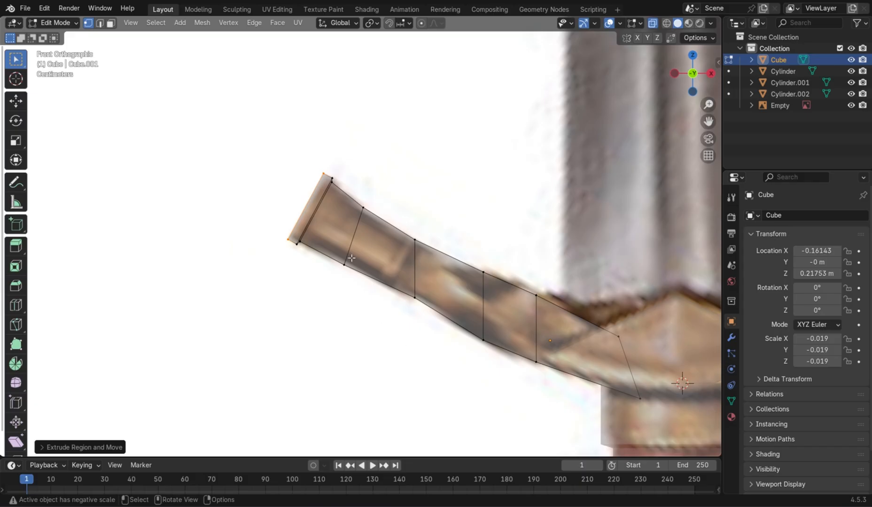
pyautogui.scroll(-1, 352, 258)
pyautogui.press('a')
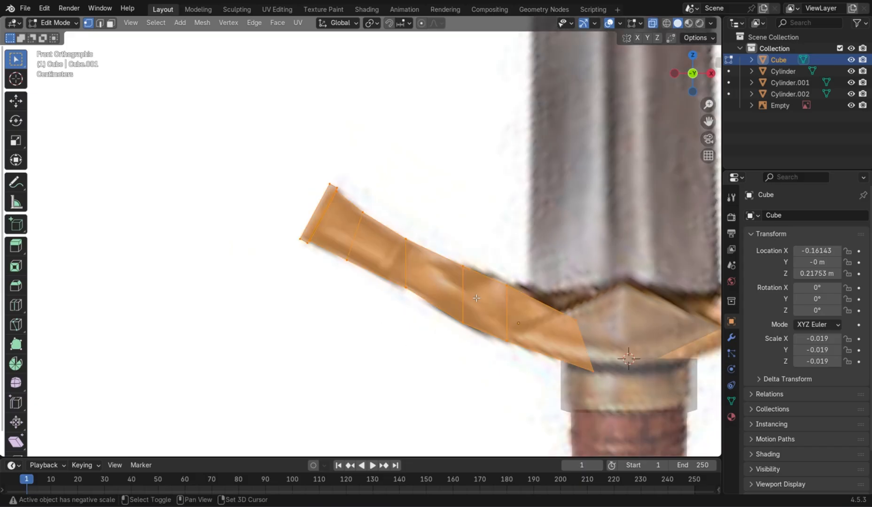
pyautogui.moveTo(425, 285); pyautogui.dragTo(467, 307, button='middle')
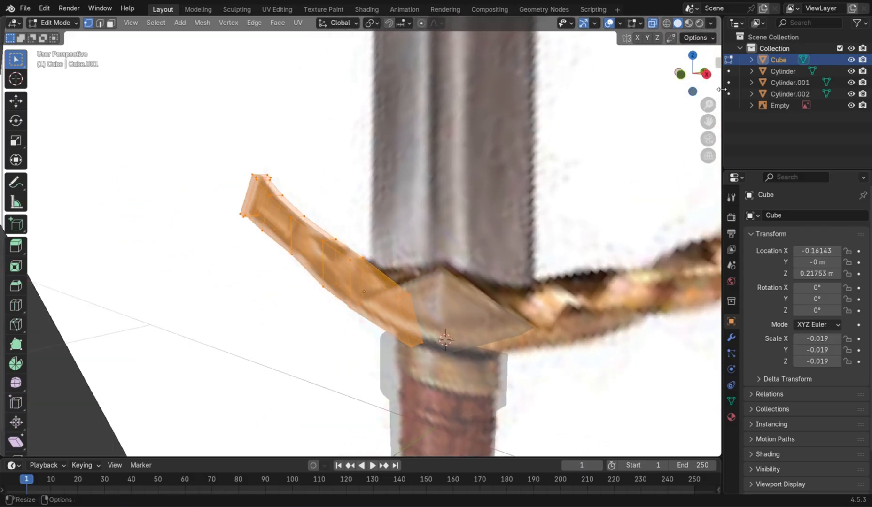
pyautogui.click(683, 81)
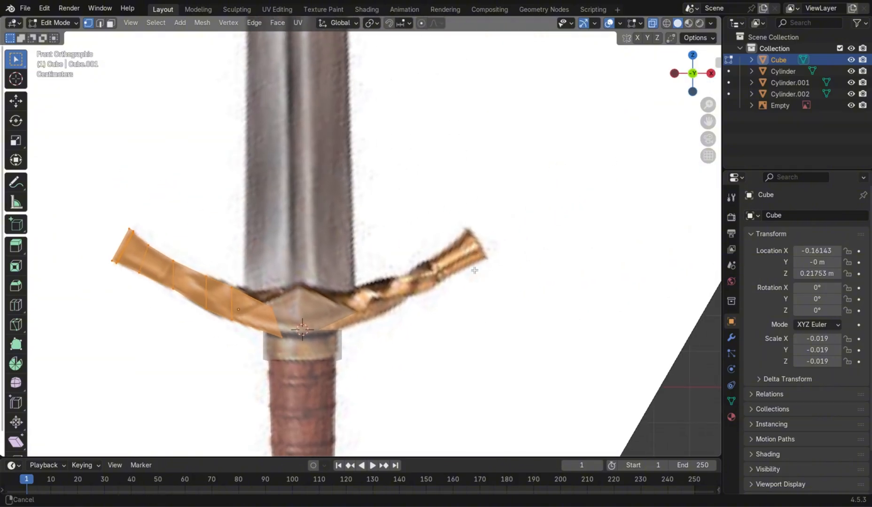
pyautogui.scroll(3, 481, 277)
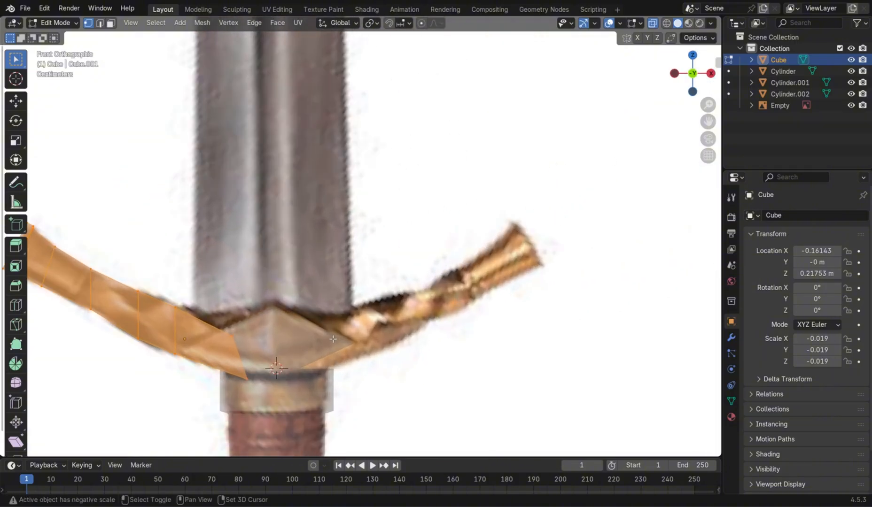
pyautogui.keyDown('shift'); pyautogui.moveTo(343, 338); pyautogui.dragTo(476, 275, button='middle'); pyautogui.keyUp('shift')
pyautogui.scroll(3, 472, 276)
pyautogui.hotkey('ctrl', 'r')
pyautogui.click(319, 290)
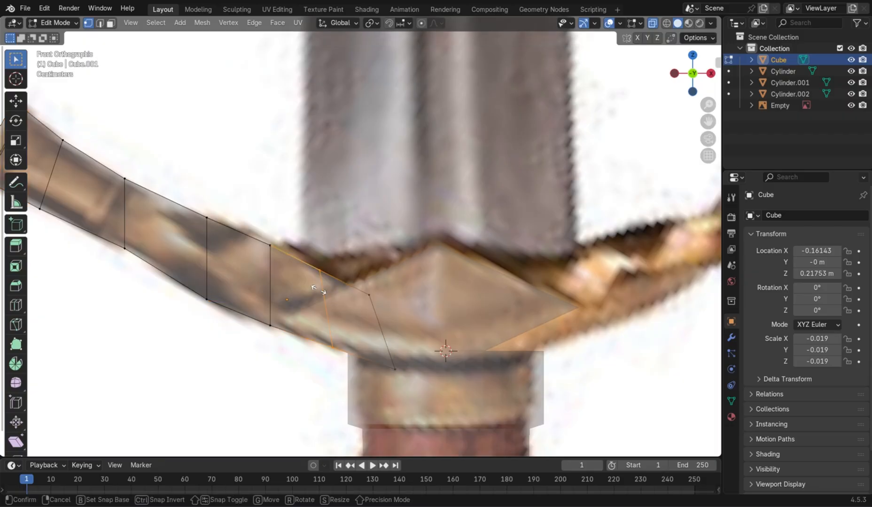
pyautogui.rightClick(318, 290)
# Step: Raise the top edge of the new loop about 0.02 m along Z to the guard's upper outline
pyautogui.moveTo(349, 250); pyautogui.dragTo(307, 320)
pyautogui.press('g')
pyautogui.press('z')
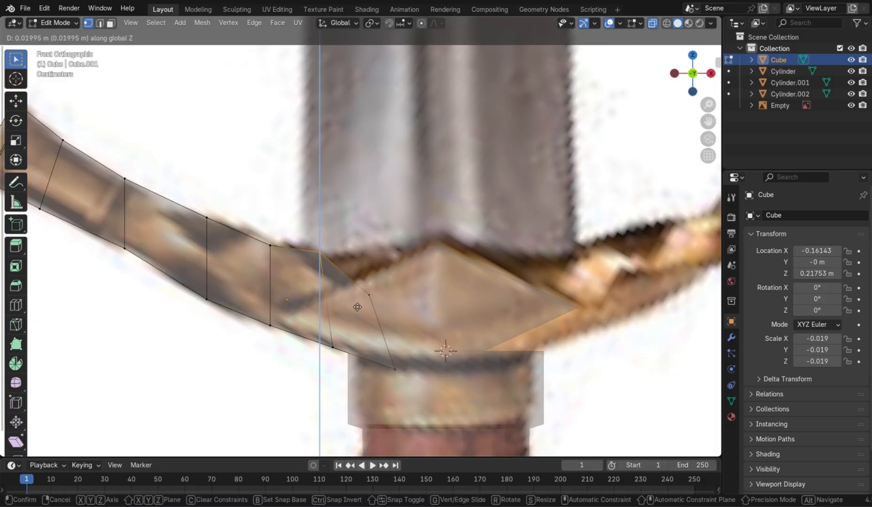
pyautogui.click(356, 308)
# Step: Add another centred loop cut near the arm's inner end and move its top edge about 0.021 m up and towards the blade's centre along X
pyautogui.hotkey('ctrl', 'r')
pyautogui.click(350, 283)
pyautogui.rightClick(350, 283)
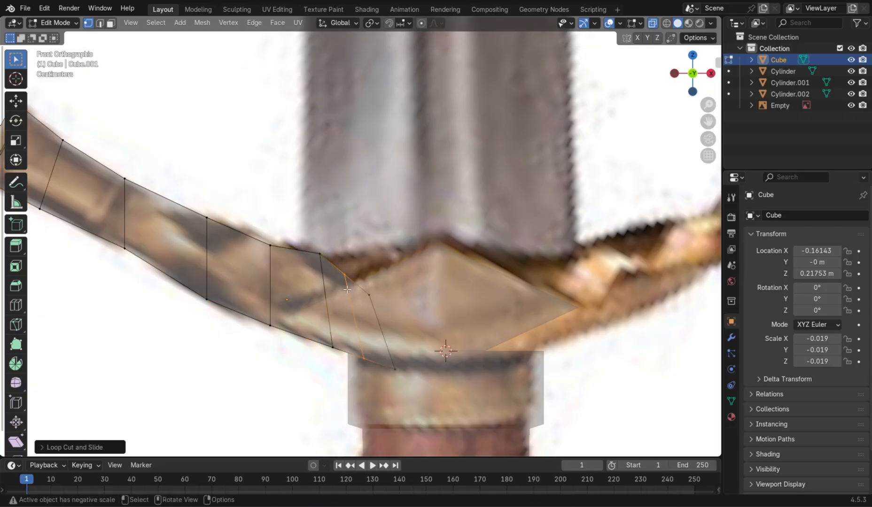
pyautogui.press('g')
pyautogui.press('z')
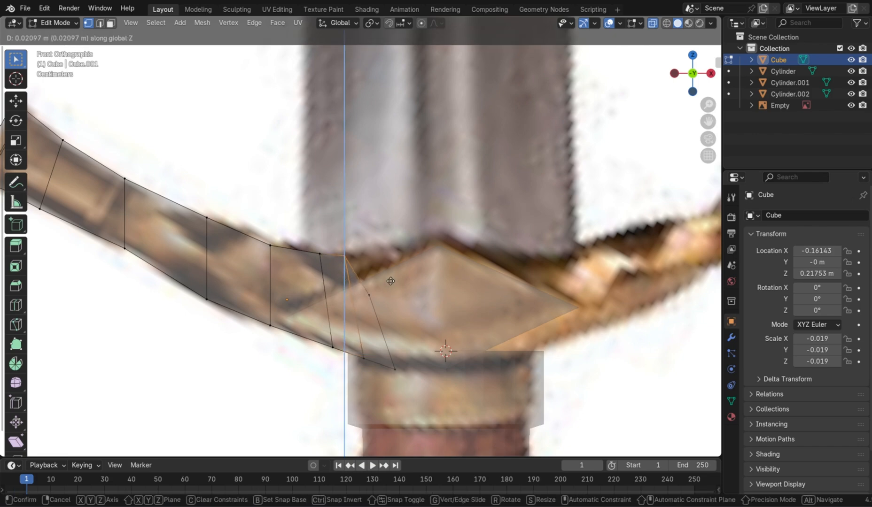
pyautogui.click(390, 281)
pyautogui.press('g')
pyautogui.press('x')
pyautogui.click(425, 278)
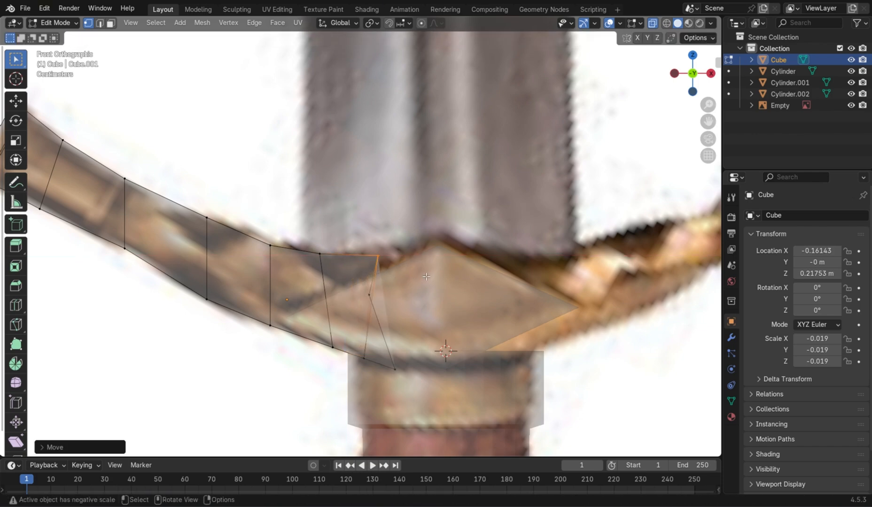
# Step: Move the top edge of the arm's inner end about 0.042 m along X and up along Z to the guard's upper outline
pyautogui.click(370, 295)
pyautogui.press('g')
pyautogui.press('x')
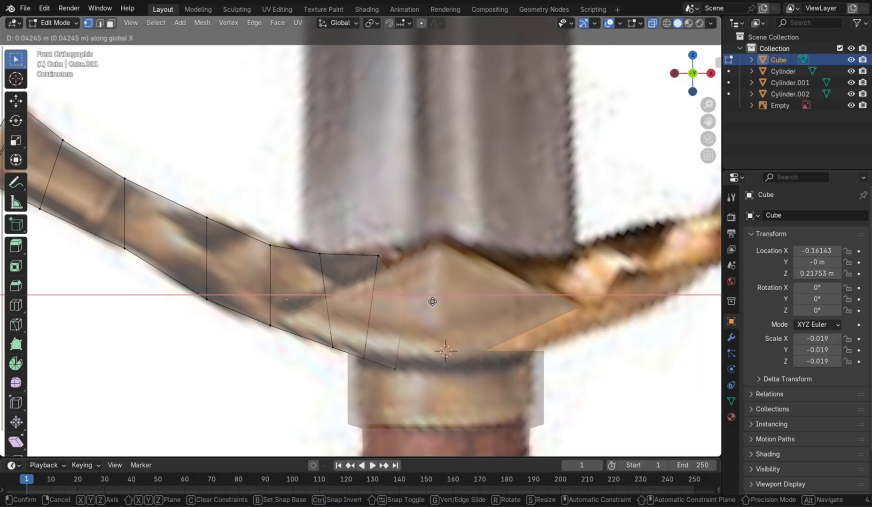
pyautogui.click(432, 301)
pyautogui.press('g')
pyautogui.press('z')
pyautogui.click(469, 261)
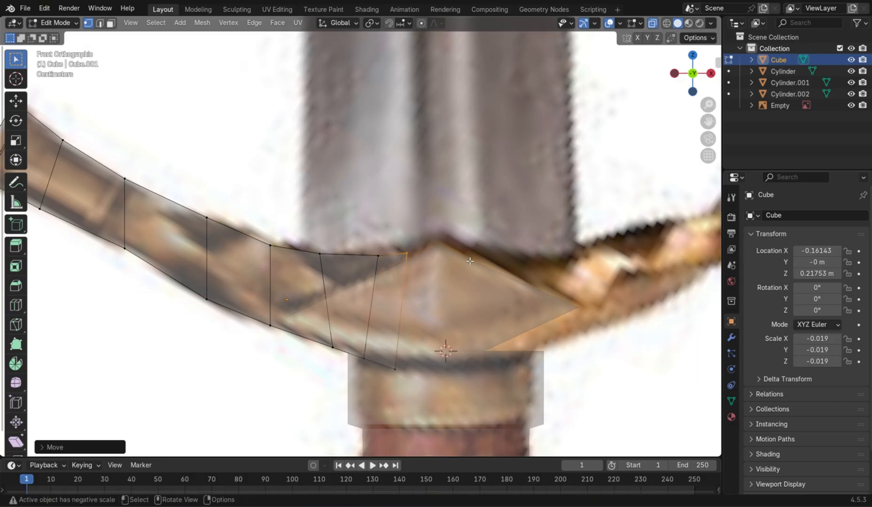
# Step: Duplicate the whole left arm, place the copy towards the right side of the guard, and rotate it 180° about the Z axis
pyautogui.scroll(-3, 463, 268)
pyautogui.press('a')
pyautogui.hotkey('shift', 'd')
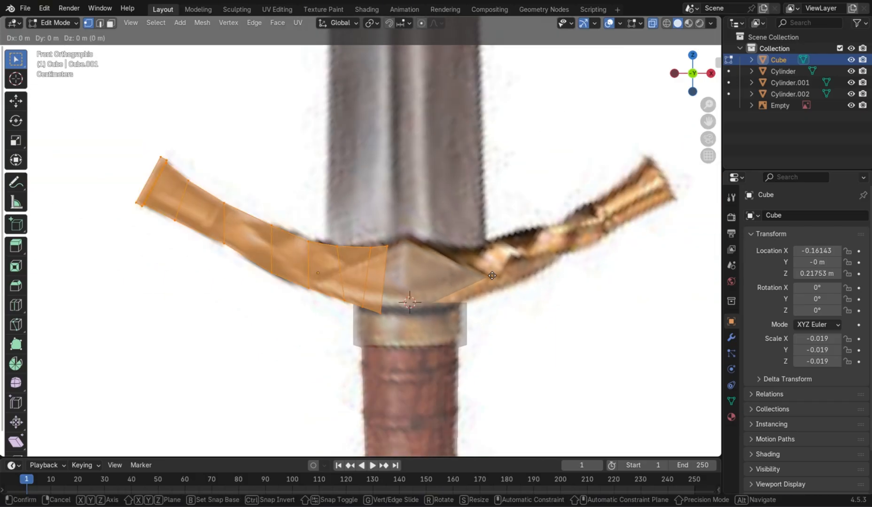
pyautogui.click(699, 270)
pyautogui.press('r')
pyautogui.press('x')
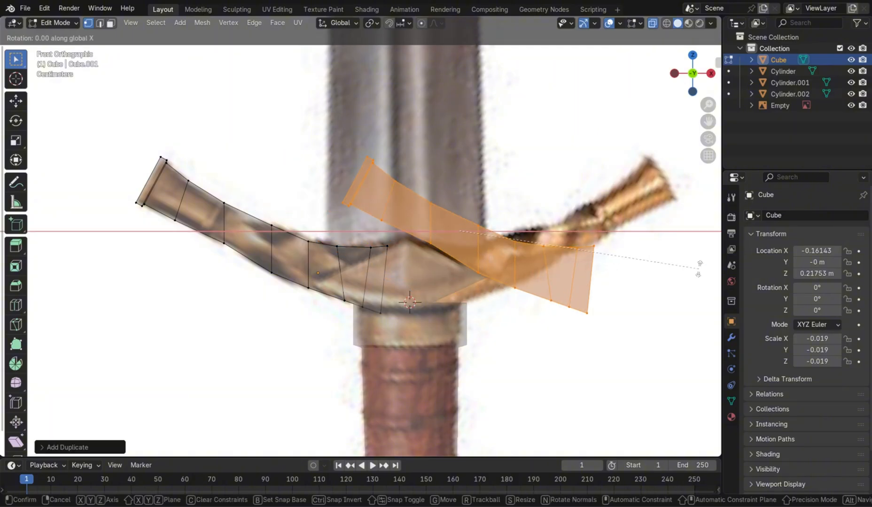
pyautogui.write('z180')
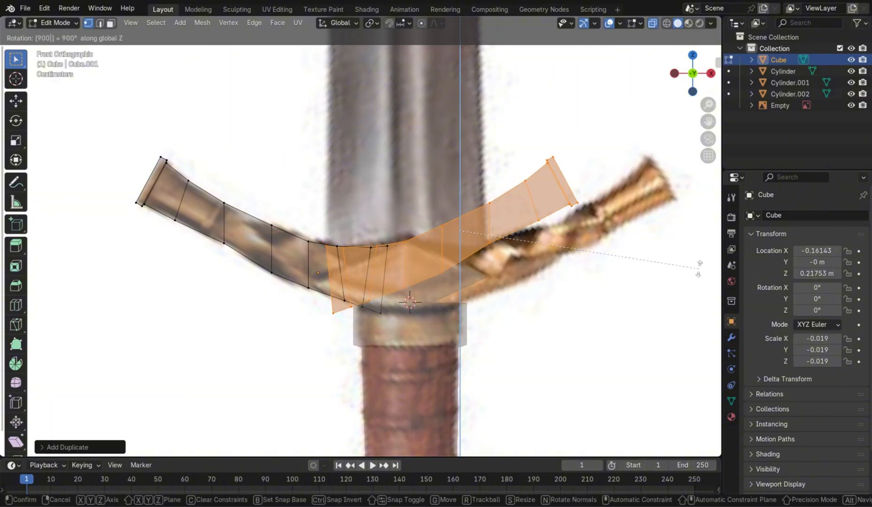
pyautogui.press('Return')
# Step: Slide the duplicated arm along X until it lines up with the right guard arm in the reference image
pyautogui.press('g')
pyautogui.press('x')
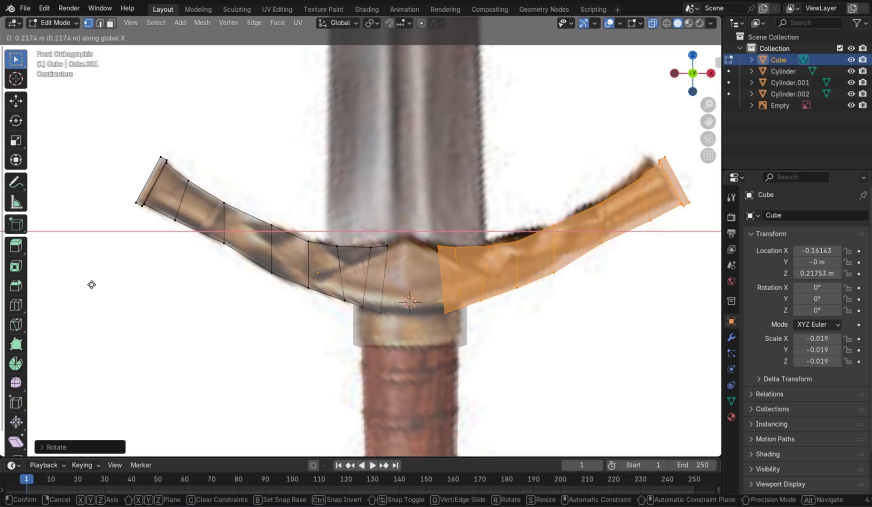
pyautogui.click(84, 282)
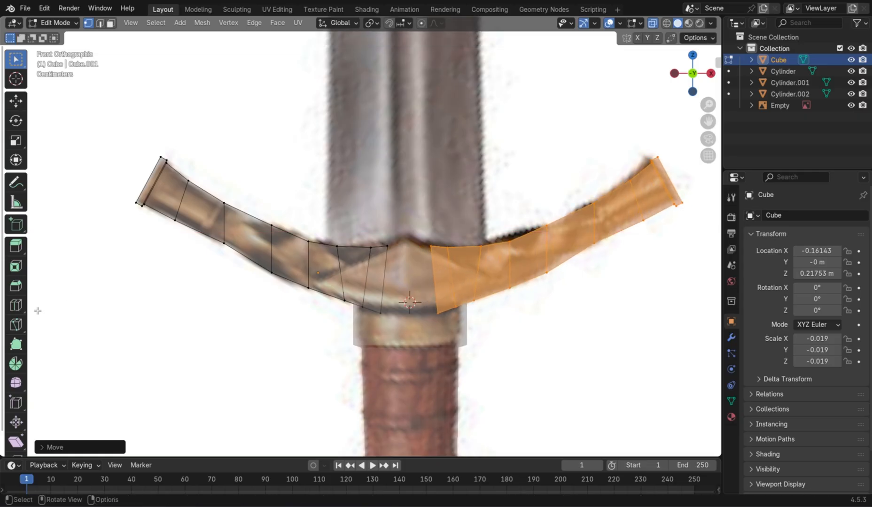
pyautogui.press('g')
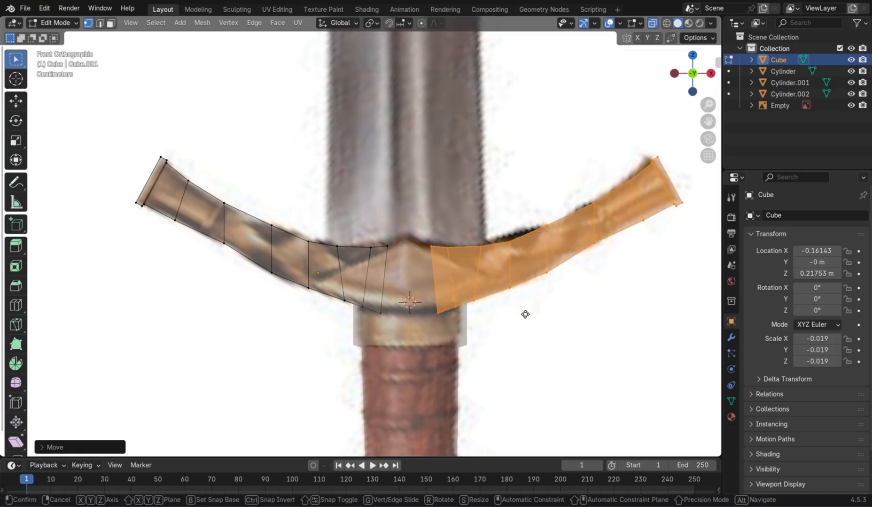
pyautogui.press('x')
pyautogui.click(520, 317)
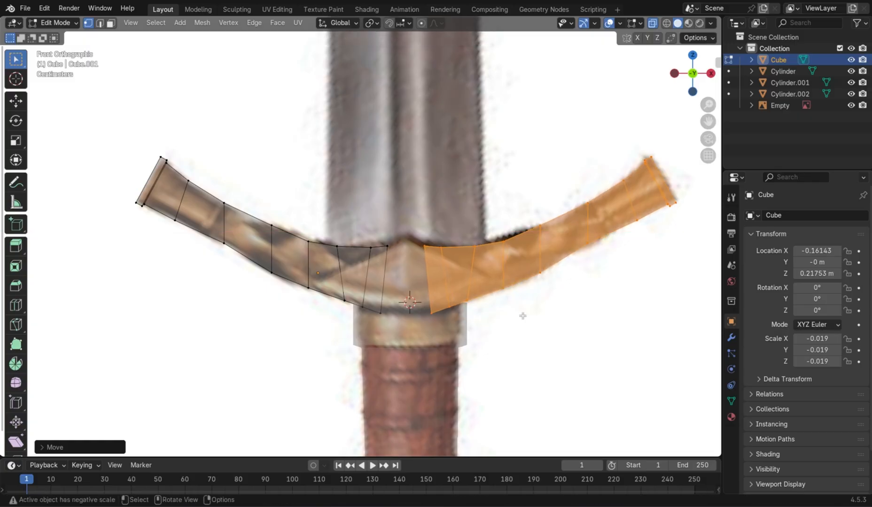
# Step: Join the two arms by selecting their facing inner end loops and bridging them with Bridge Edge Loops
pyautogui.scroll(3, 469, 310)
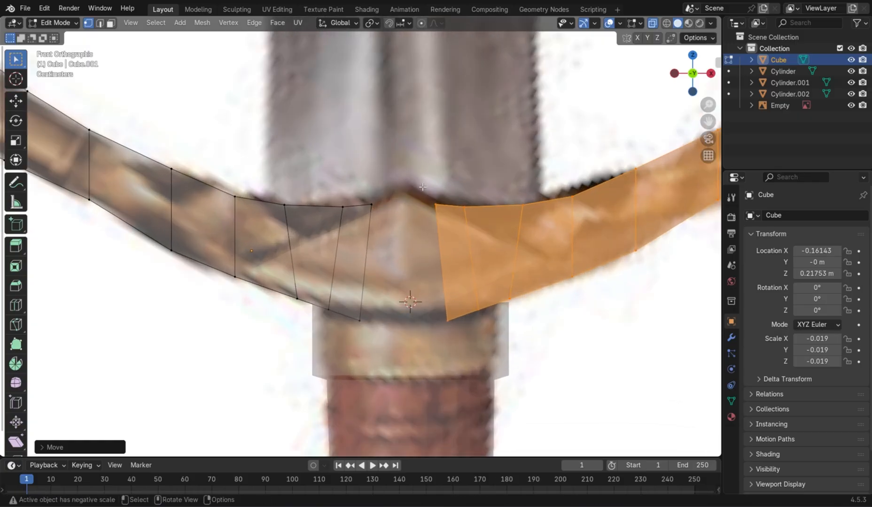
pyautogui.moveTo(423, 187); pyautogui.dragTo(456, 396)
pyautogui.keyDown('shift'); pyautogui.moveTo(351, 181); pyautogui.dragTo(390, 414); pyautogui.keyUp('shift')
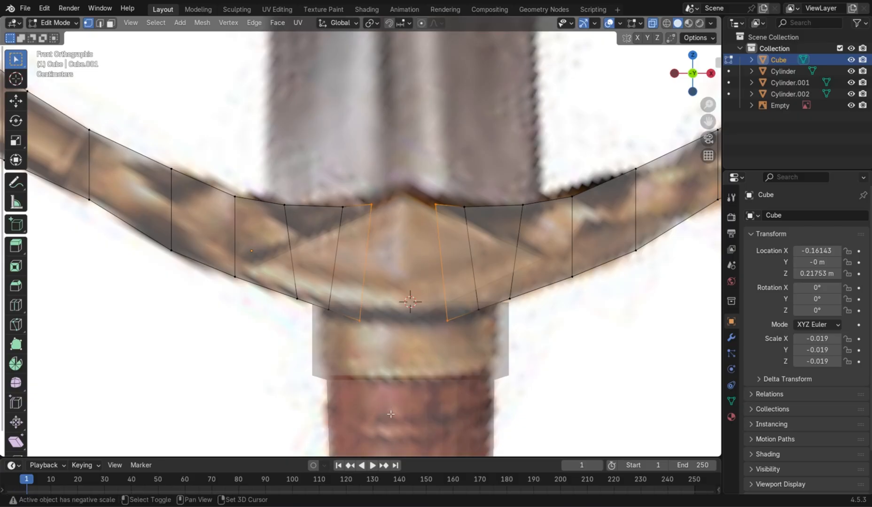
pyautogui.rightClick(391, 415)
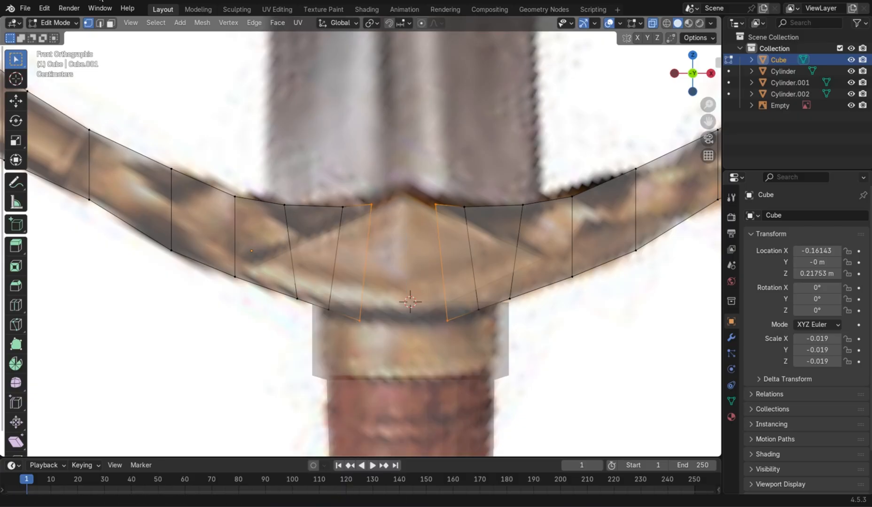
pyautogui.press('2')
pyautogui.rightClick(338, 255)
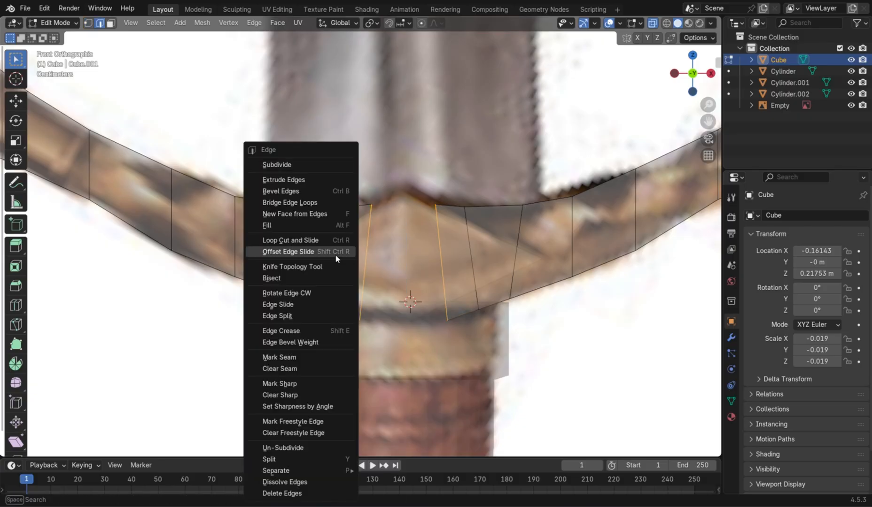
pyautogui.click(324, 207)
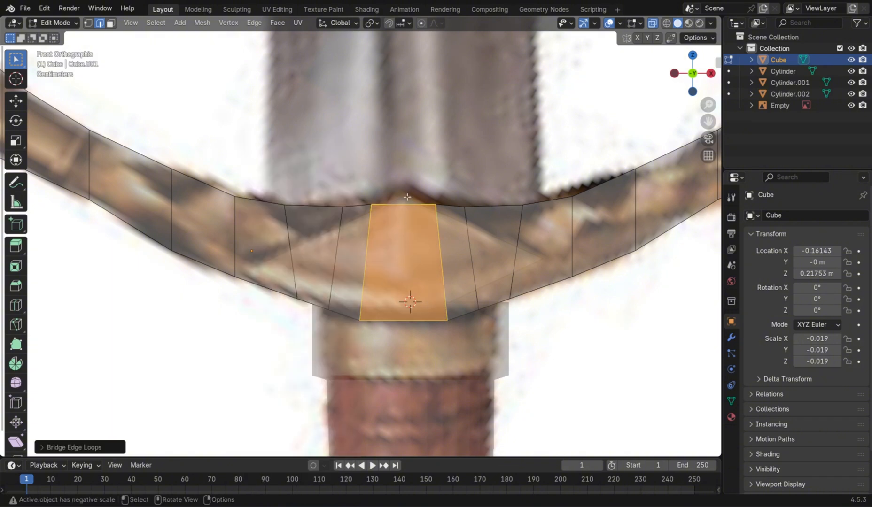
# Step: Add a centred loop cut through the bridged section and raise its top edge along Z towards the guard's central peak
pyautogui.hotkey('ctrl', 'r')
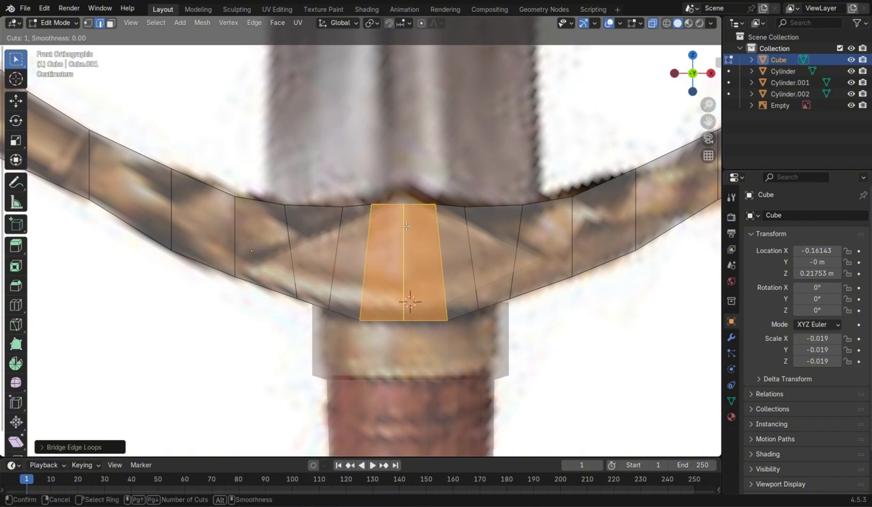
pyautogui.click(406, 226)
pyautogui.rightClick(406, 224)
pyautogui.press('1')
pyautogui.click(404, 193)
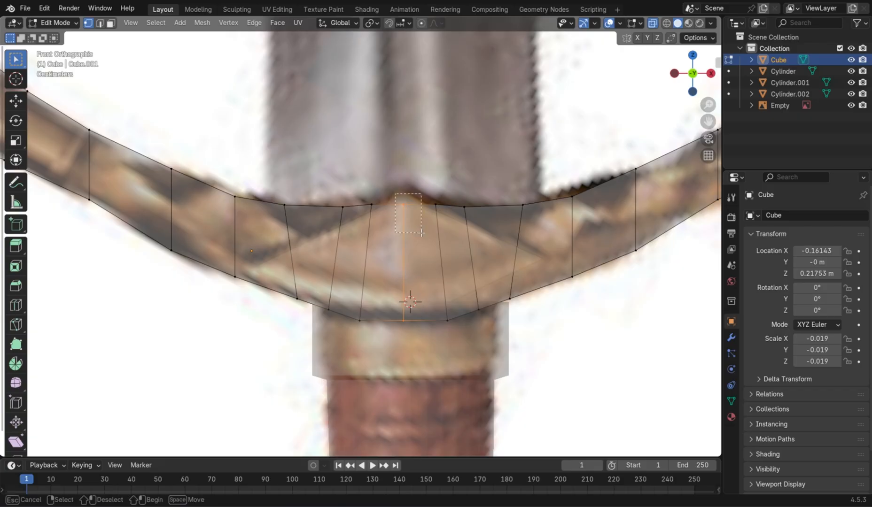
pyautogui.press('g')
pyautogui.press('z')
pyautogui.click(424, 220)
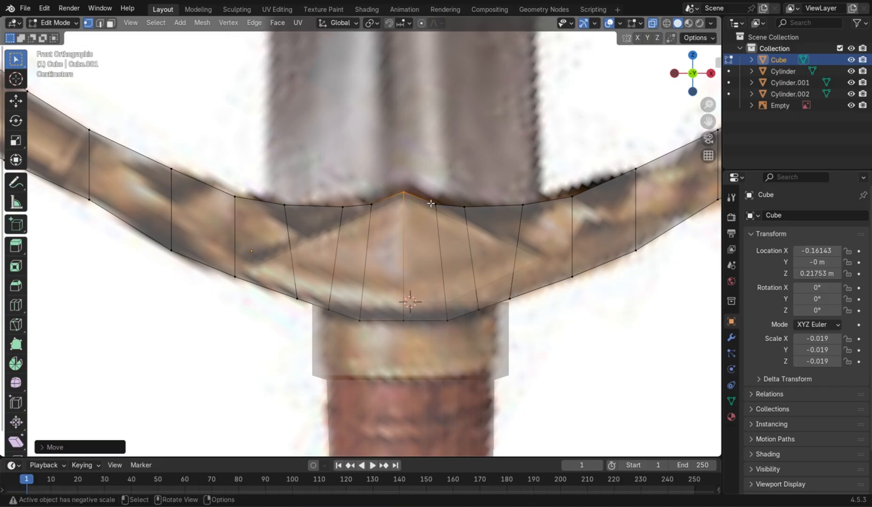
# Step: Raise the top edge just right of the central peak about 0.008 m along Z to follow the peak's slope
pyautogui.scroll(3, 431, 204)
pyautogui.click(490, 168)
pyautogui.press('g')
pyautogui.press('z')
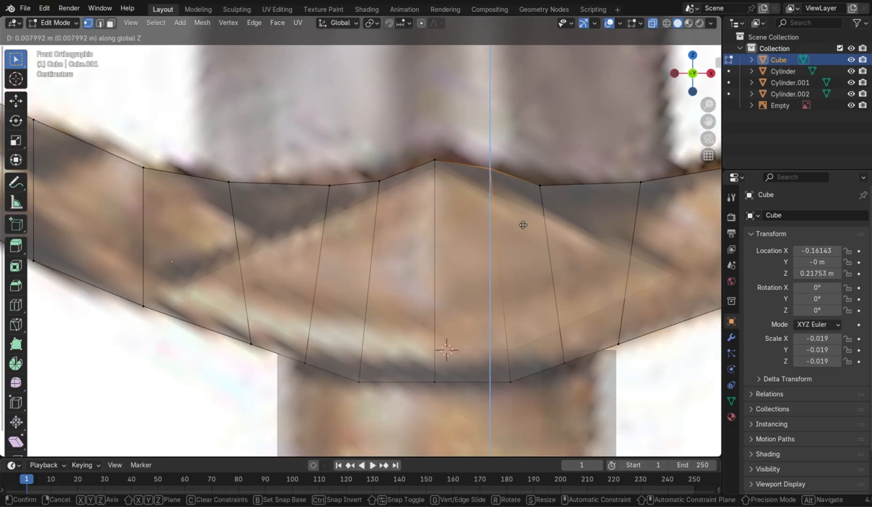
pyautogui.click(522, 226)
# Step: Raise the guard's central peak edge further along Z, and the top edge just left of it by about 0.007 m
pyautogui.click(427, 158)
pyautogui.press('g')
pyautogui.press('z')
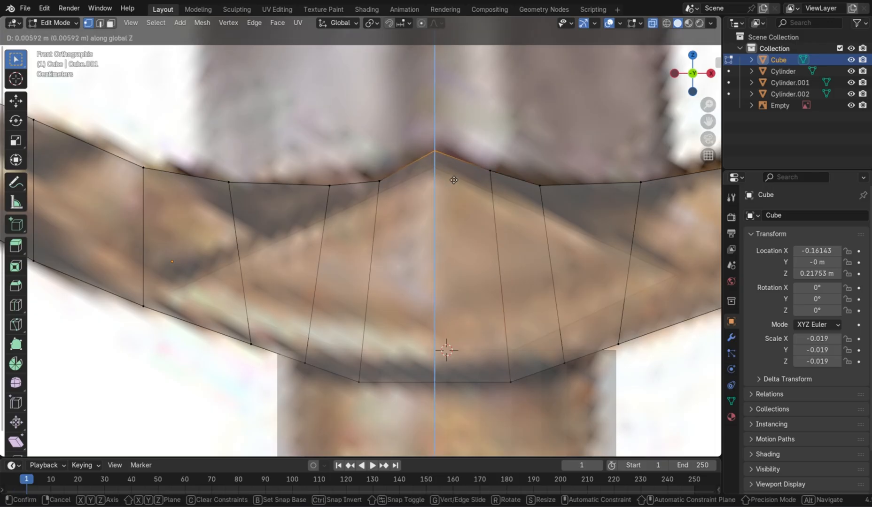
pyautogui.click(453, 175)
pyautogui.click(380, 185)
pyautogui.press('g')
pyautogui.press('z')
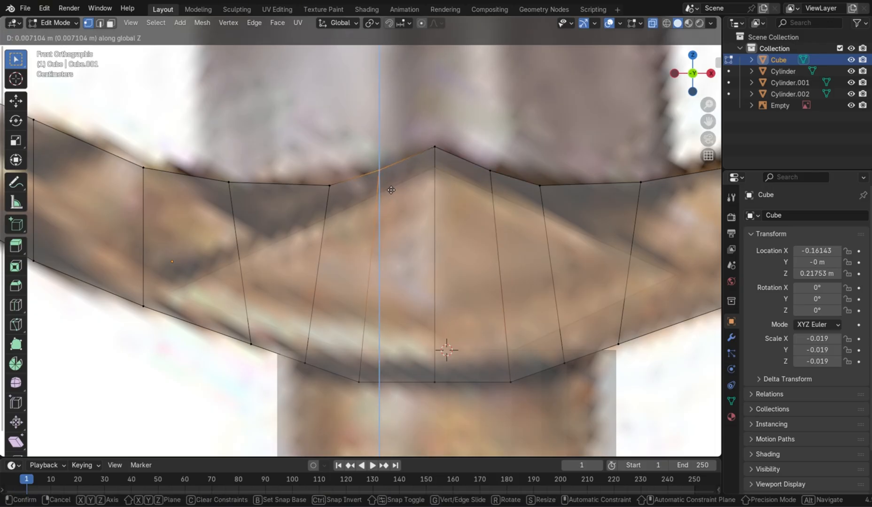
pyautogui.click(391, 191)
# Step: Raise the second top edge left of the central peak about 0.01 m along Z to follow the reference outline
pyautogui.click(330, 188)
pyautogui.press('g')
pyautogui.press('z')
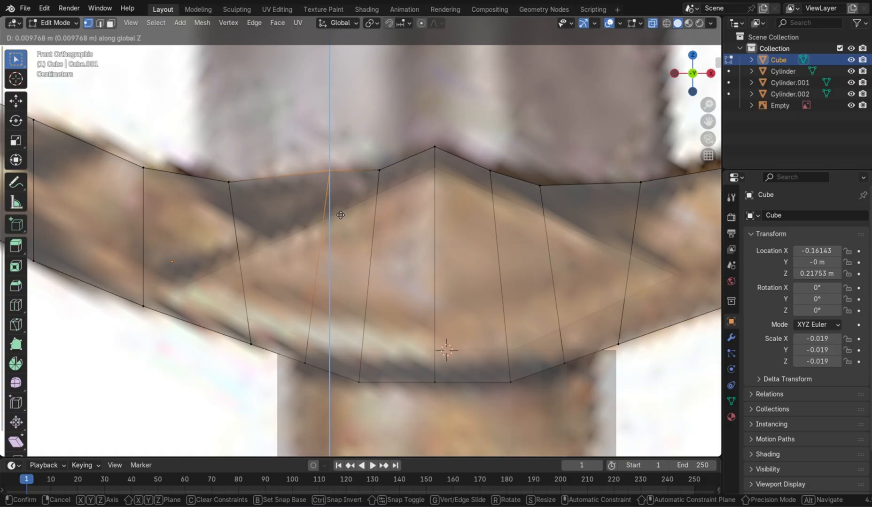
pyautogui.click(335, 219)
pyautogui.scroll(-4, 386, 203)
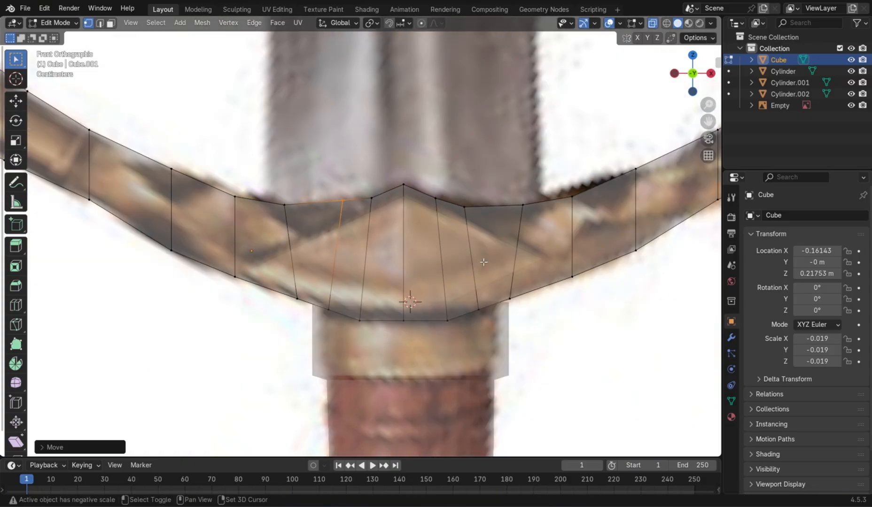
# Step: Finish editing the crossguard and open the diamond-shaped centre plate's mesh for editing
pyautogui.press('Tab')
pyautogui.click(400, 227)
pyautogui.moveTo(400, 227); pyautogui.dragTo(426, 274, button='middle')
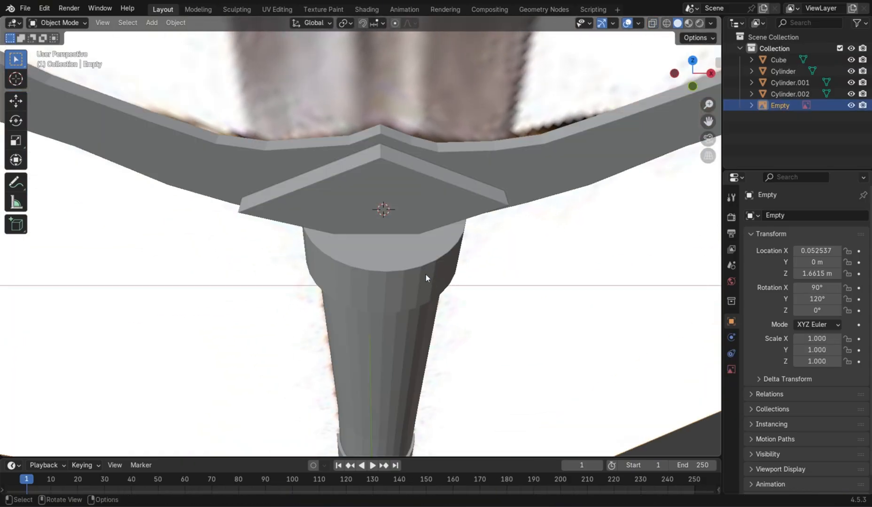
pyautogui.click(388, 198)
pyautogui.moveTo(388, 197); pyautogui.dragTo(393, 141, button='middle')
pyautogui.press('Tab')
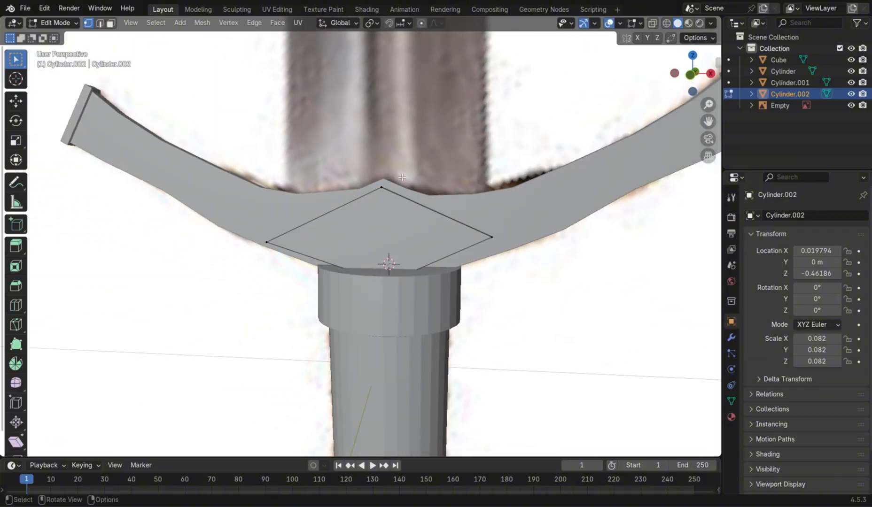
# Step: Examine the diamond plate on the crossguard from angled and front views, with and without X-ray, against the reference image
pyautogui.hotkey('alt', 'z')
pyautogui.moveTo(484, 288); pyautogui.dragTo(462, 302, button='middle')
pyautogui.press('Tab')
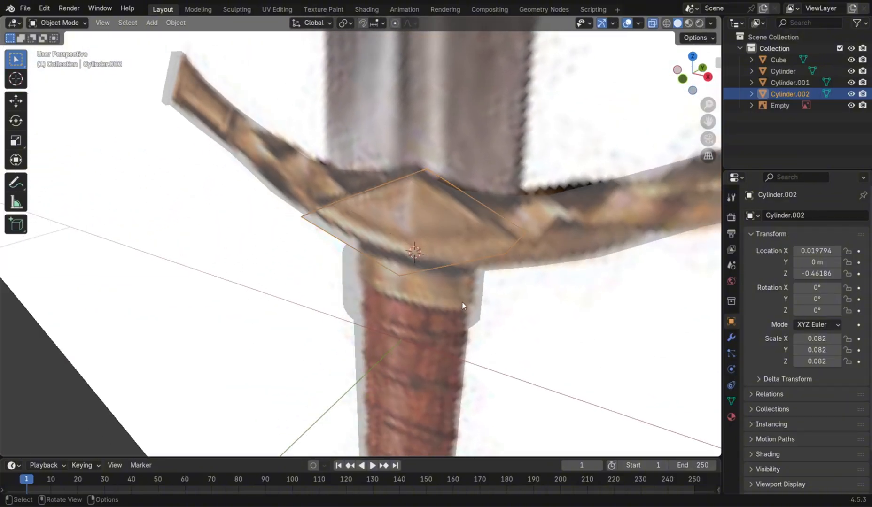
pyautogui.hotkey('alt', 'z')
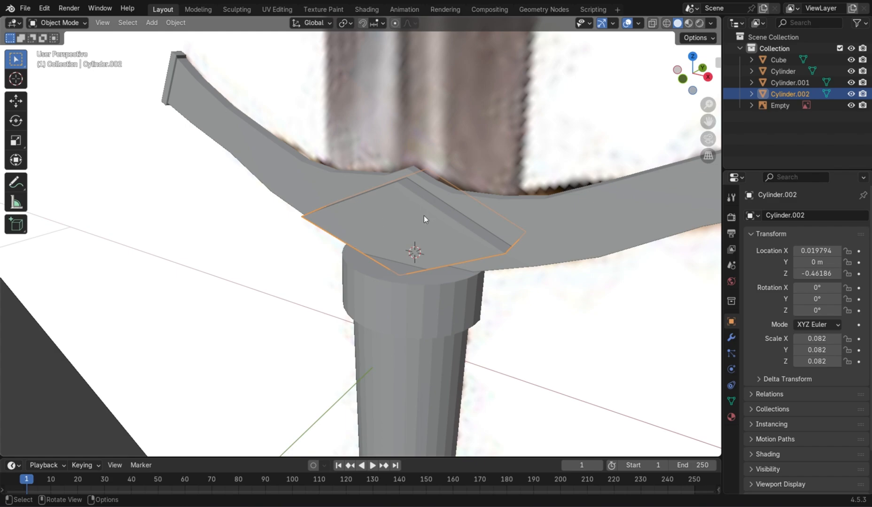
pyautogui.press('Tab')
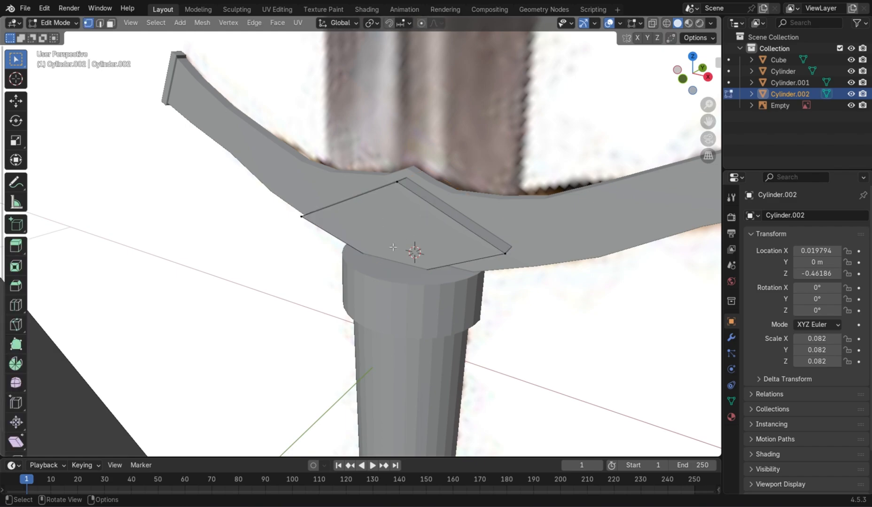
pyautogui.moveTo(393, 247); pyautogui.dragTo(542, 191, button='middle')
pyautogui.hotkey('alt', 'z')
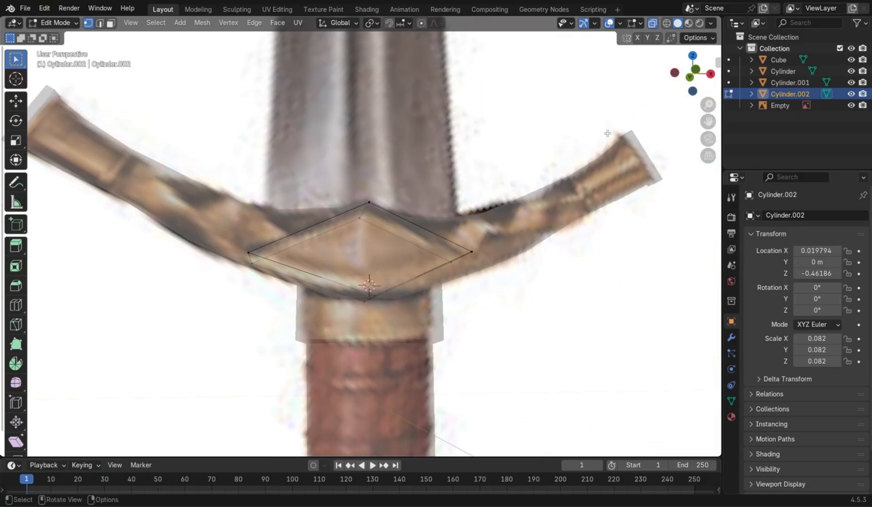
pyautogui.click(692, 78)
pyautogui.click(693, 78)
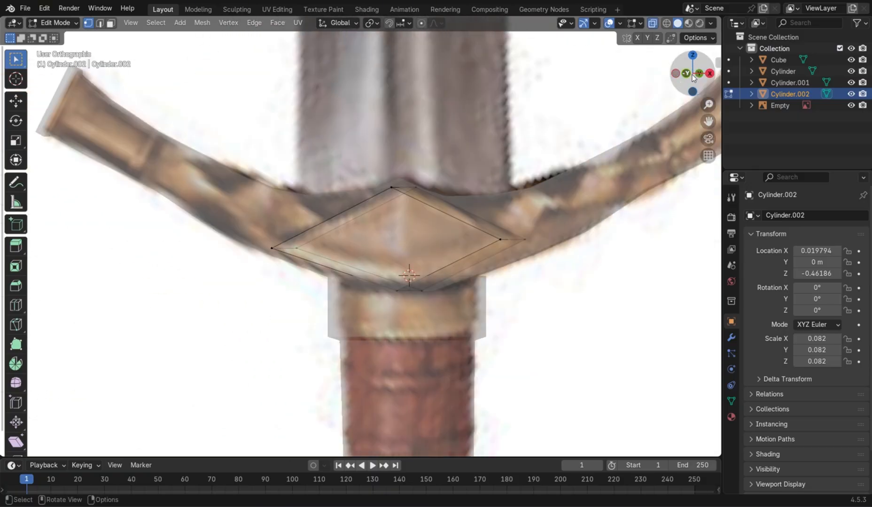
pyautogui.hotkey('alt', 'z')
pyautogui.scroll(-4, 487, 259)
pyautogui.press('Tab')
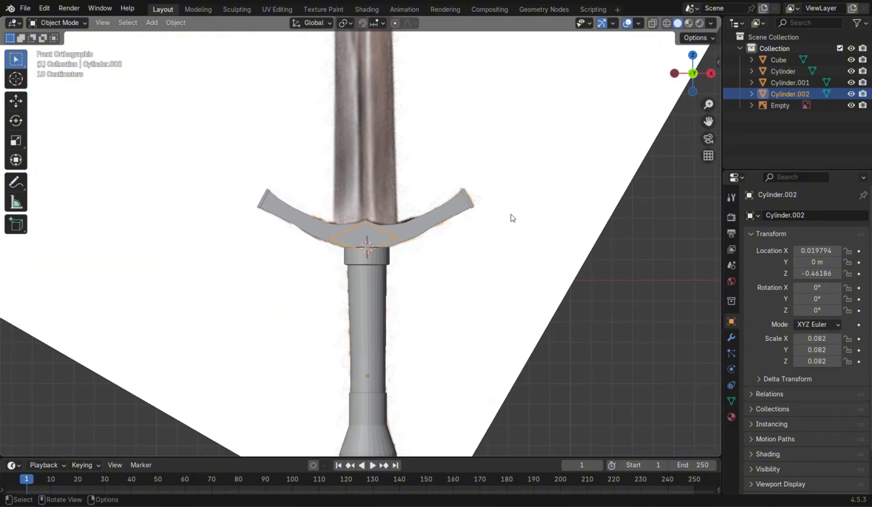
pyautogui.press('Tab')
pyautogui.scroll(5, 377, 242)
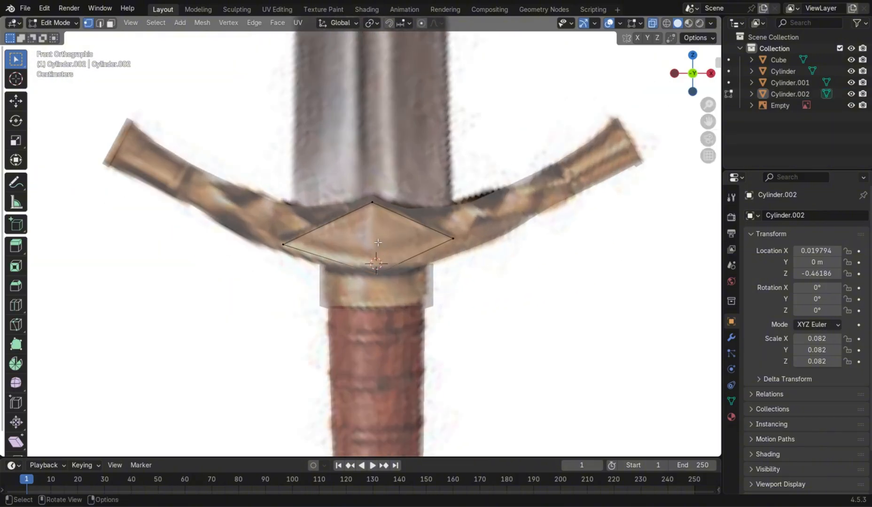
pyautogui.press('Tab')
pyautogui.click(378, 242)
pyautogui.press('Tab')
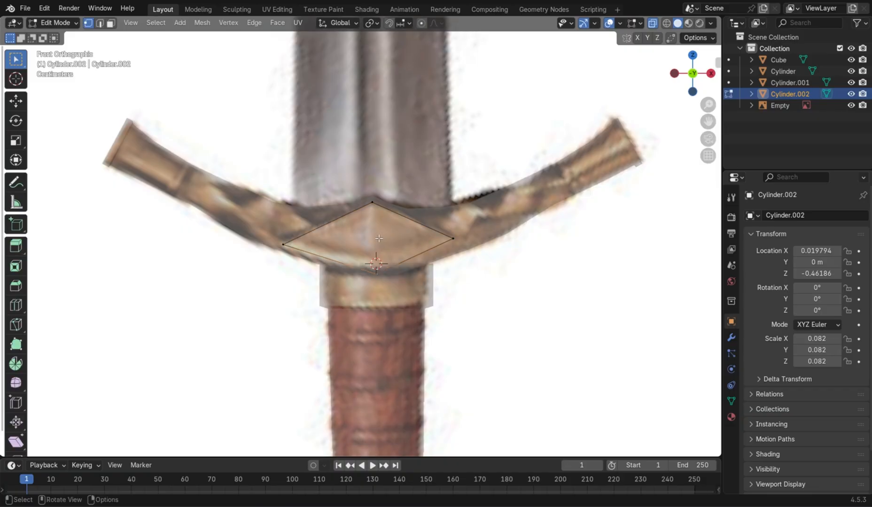
pyautogui.hotkey('ctrl', 'e')
pyautogui.press('Escape')
pyautogui.hotkey('ctrl', 'r')
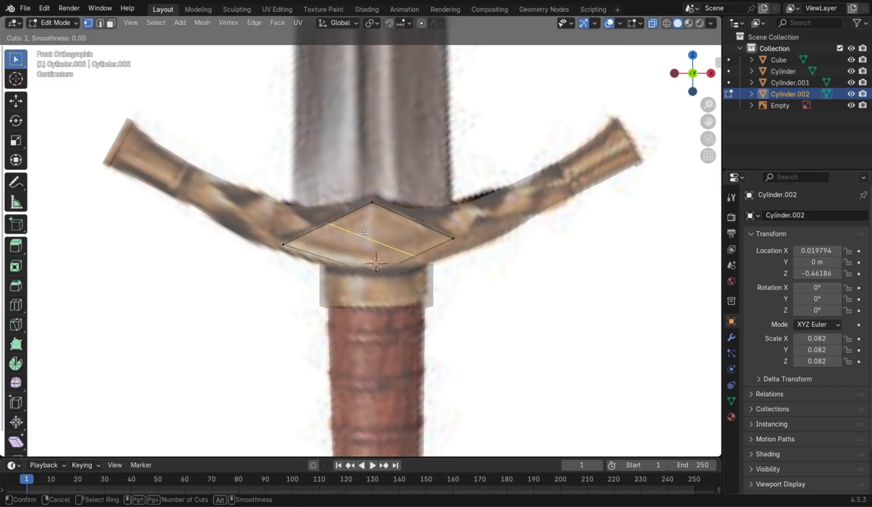
pyautogui.rightClick(378, 207)
# Step: Shift the diamond's lower tip vertex slightly in the negative X direction
pyautogui.scroll(7, 379, 207)
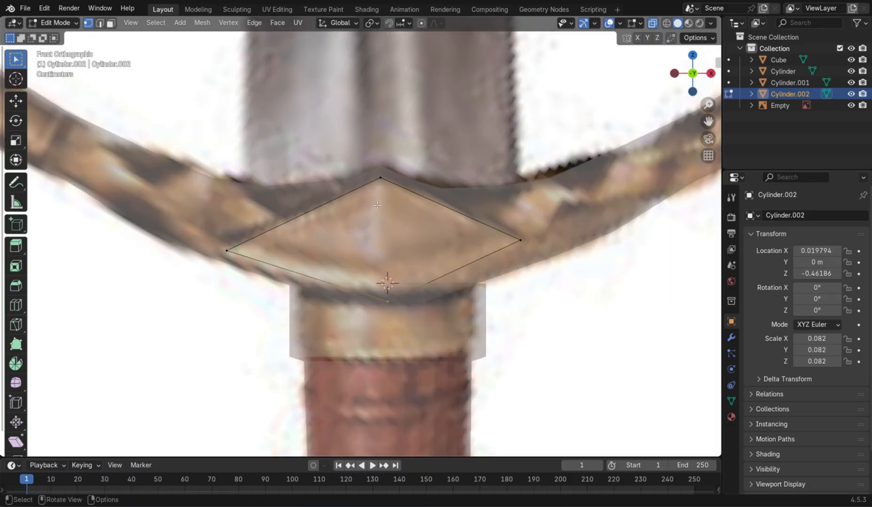
pyautogui.press('g')
pyautogui.press('x')
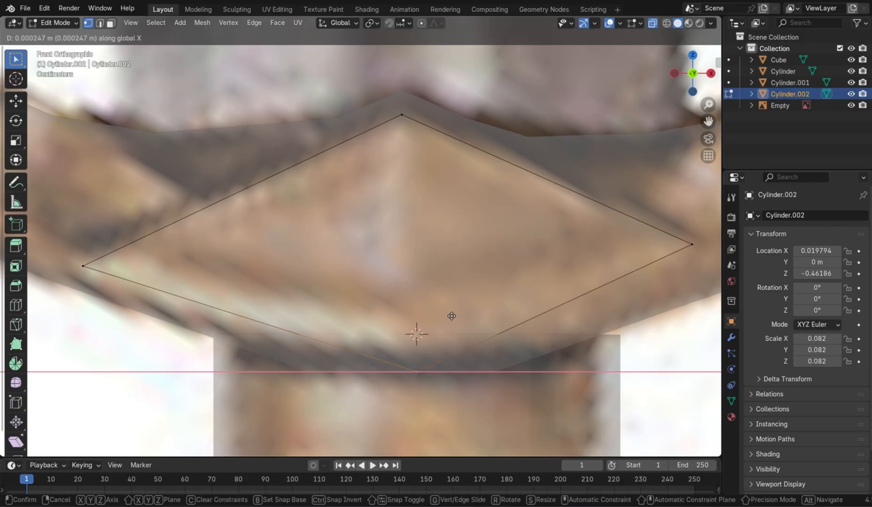
pyautogui.click(445, 319)
# Step: Add one centred loop cut around the diamond's side thickness
pyautogui.hotkey('ctrl', 'r')
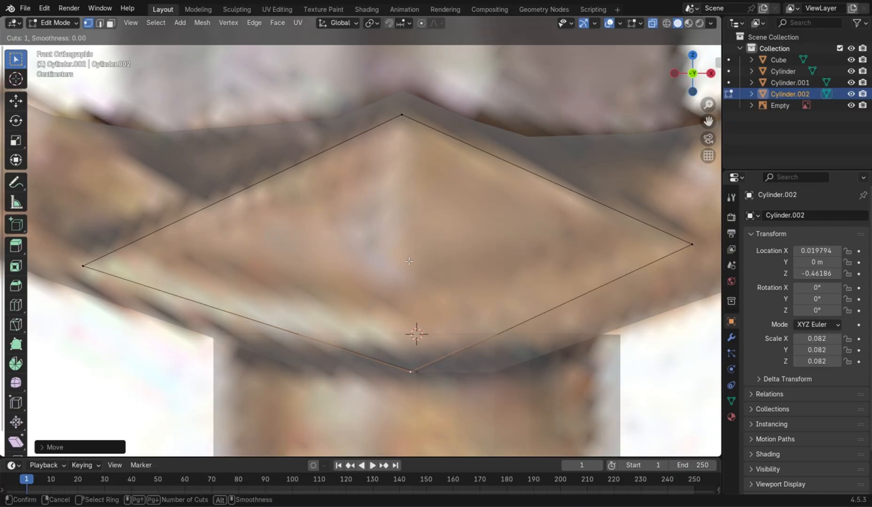
pyautogui.click(402, 139)
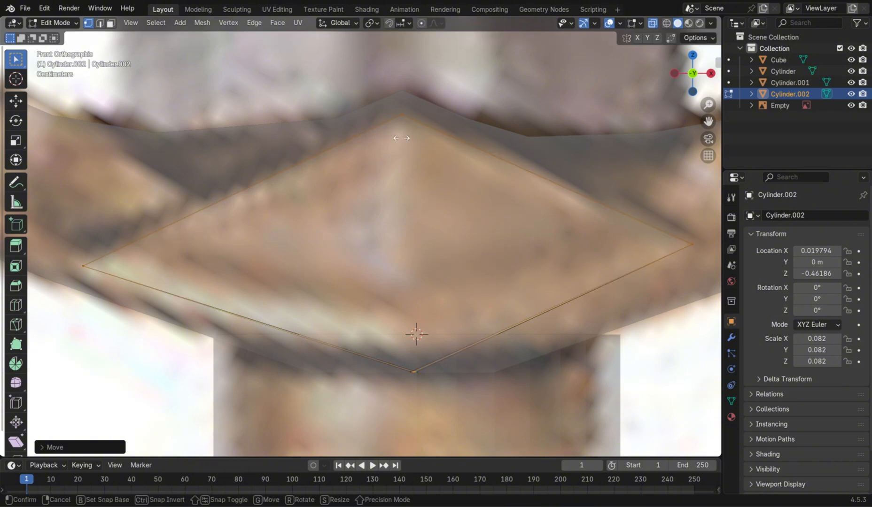
pyautogui.rightClick(402, 140)
# Step: Push the diamond's middle edge loop outward with Shrink/Fatten to form a slanted rim
pyautogui.moveTo(410, 164); pyautogui.dragTo(412, 202, button='middle')
pyautogui.hotkey('alt', 'z')
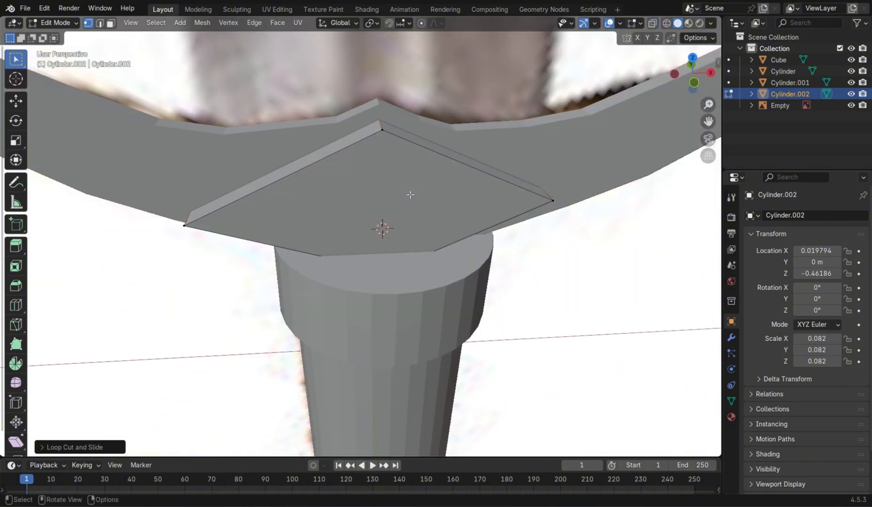
pyautogui.hotkey('alt', 's')
pyautogui.click(388, 135)
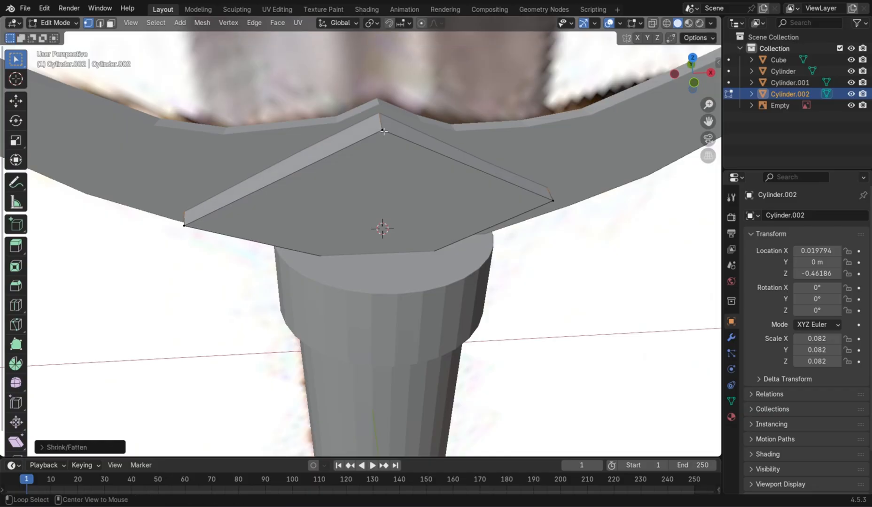
pyautogui.hotkey('alt', 'z')
pyautogui.hotkey('alt', 'z')
pyautogui.hotkey('alt', 's')
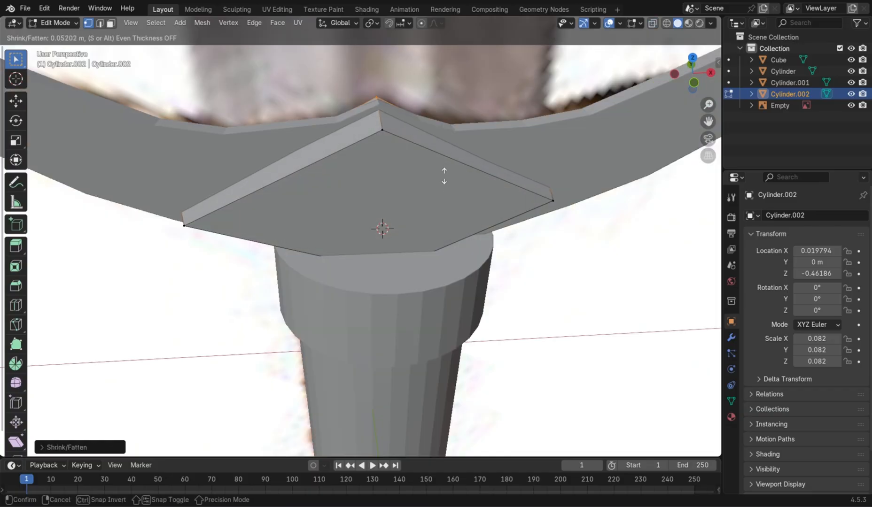
pyautogui.click(442, 195)
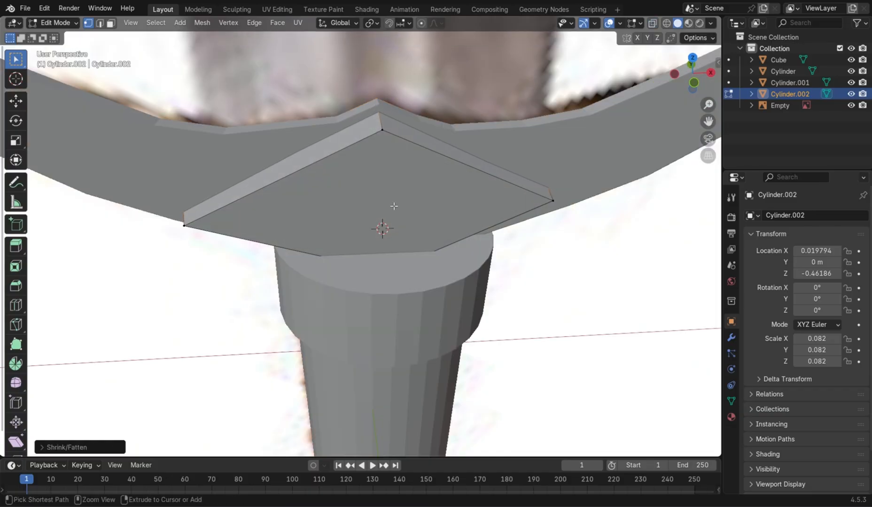
# Step: Try to add a loop cut across the diamond's front face
pyautogui.hotkey('ctrl', 'r')
pyautogui.rightClick(465, 246)
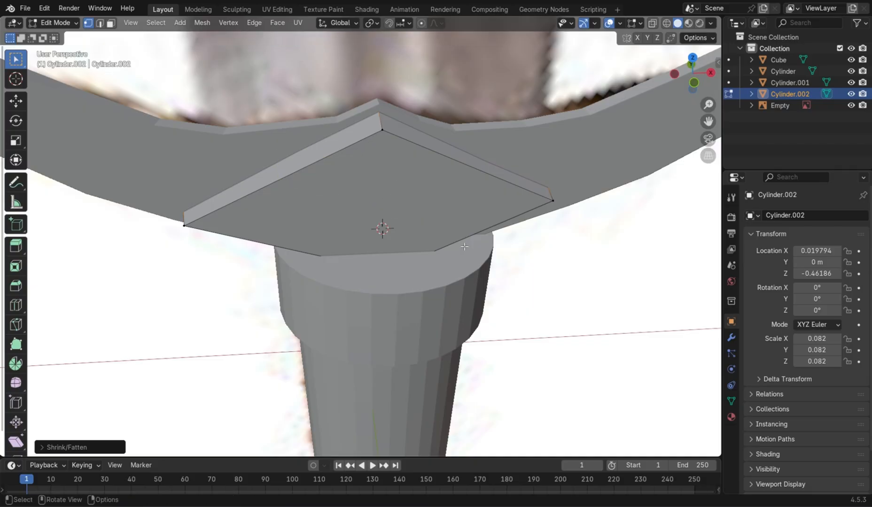
pyautogui.hotkey('ctrl', 'r')
pyautogui.click(460, 219)
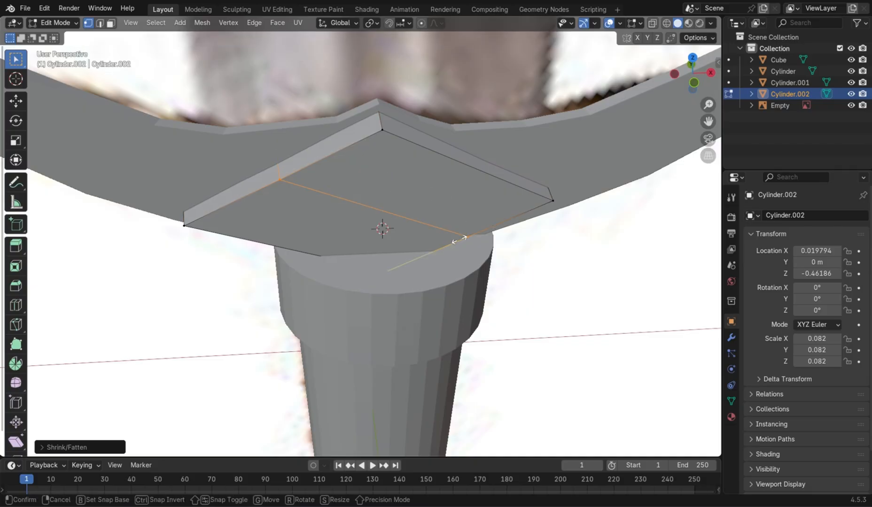
pyautogui.click(554, 210)
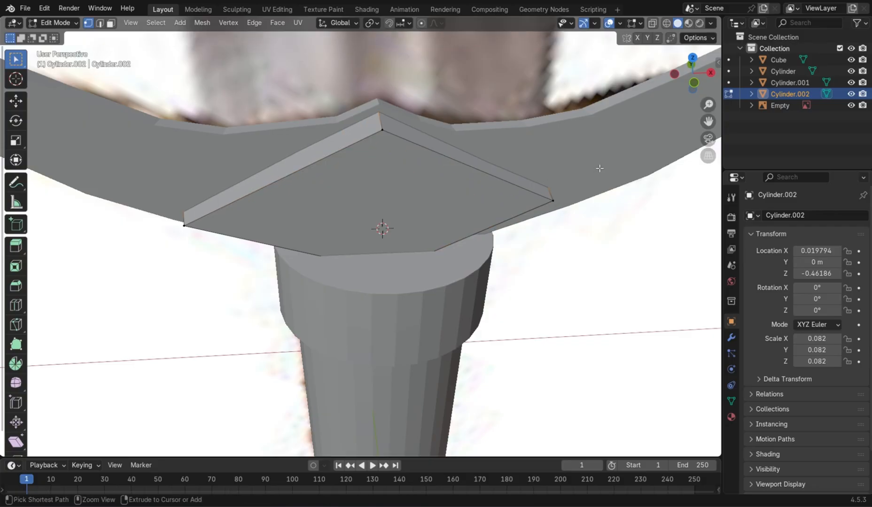
# Step: Try to reposition the vertices at the diamond's bottom tip in the X-ray front view
pyautogui.keyDown('alt'); pyautogui.moveTo(570, 161); pyautogui.dragTo(520, 131, button='middle'); pyautogui.keyUp('alt')
pyautogui.hotkey('alt', 'z')
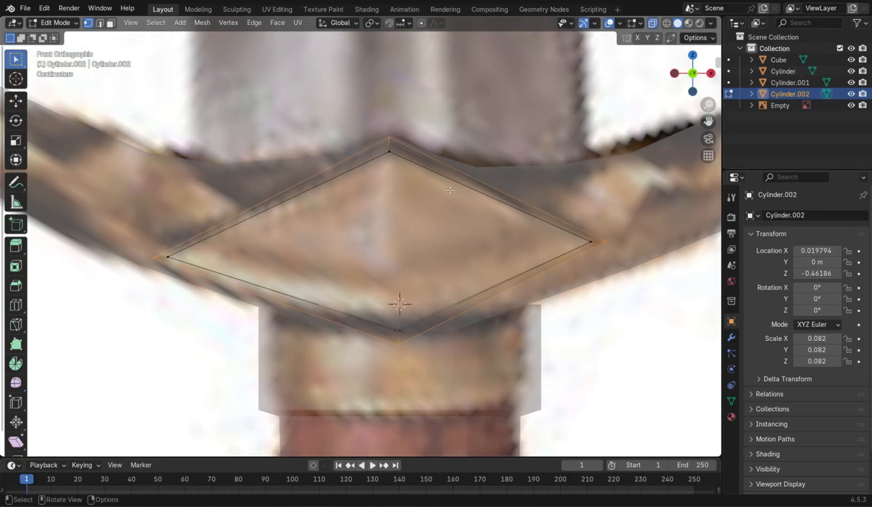
pyautogui.scroll(3, 465, 192)
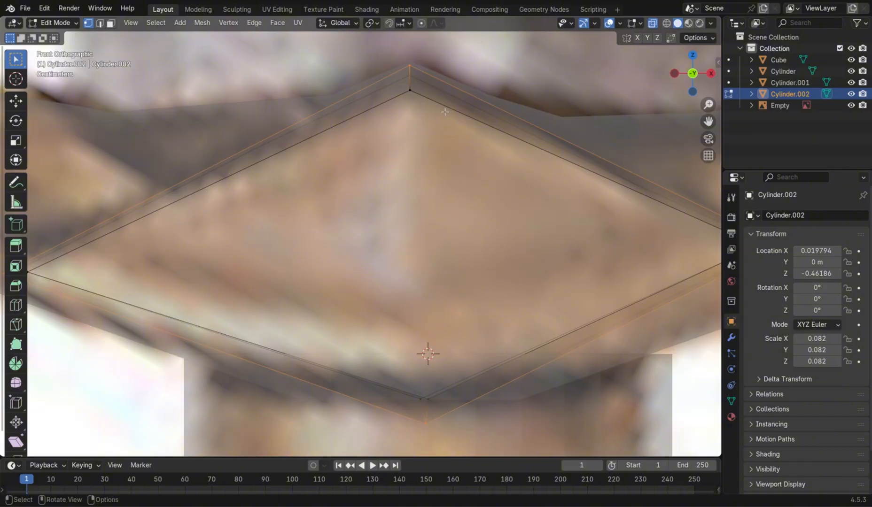
pyautogui.hotkey('ctrl', 'r')
pyautogui.click(421, 415)
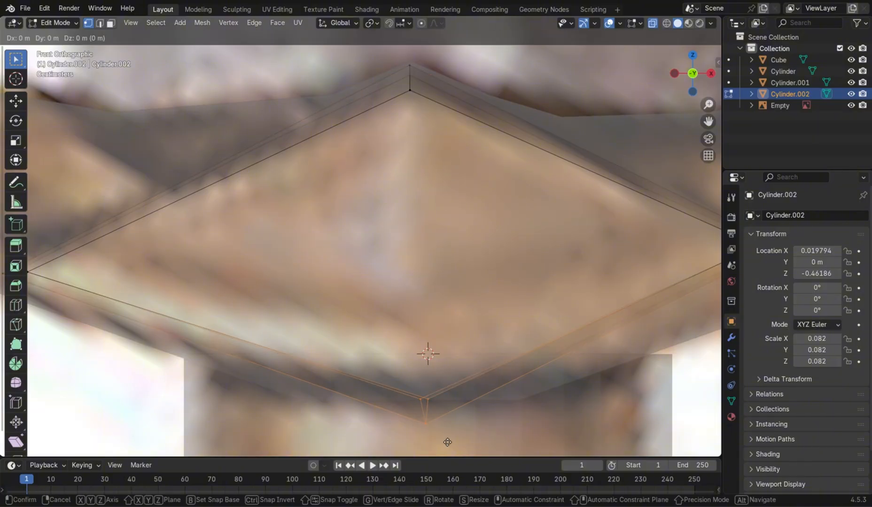
pyautogui.click(433, 410)
# Step: Undo the diamond's fattened rim, its middle loop cut and the first shift of the lower tip vertex
pyautogui.hotkey('alt', 'z')
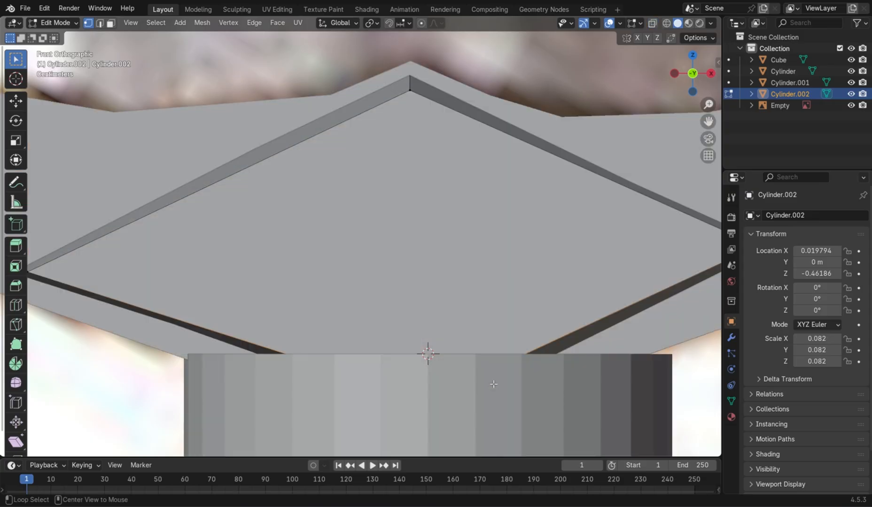
pyautogui.hotkey('alt', 'z')
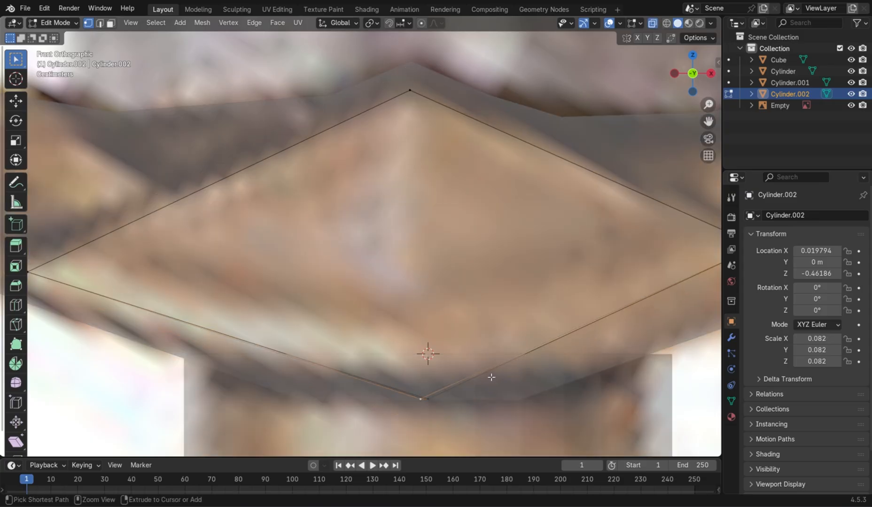
pyautogui.press('Tab')
pyautogui.press('Tab')
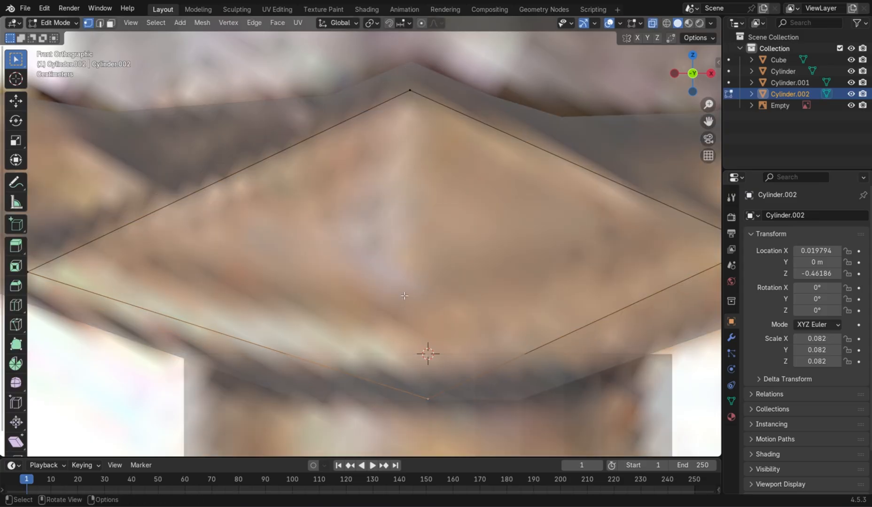
# Step: Move the diamond's bottom tip about 0.0074 m in the negative X direction to line it up under the top tip
pyautogui.press('g')
pyautogui.press('x')
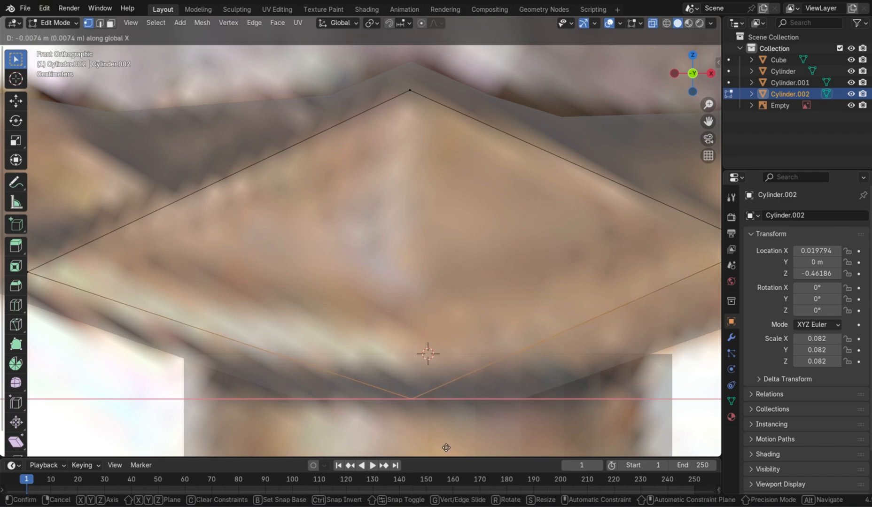
pyautogui.click(446, 448)
pyautogui.hotkey('ctrl', 'r')
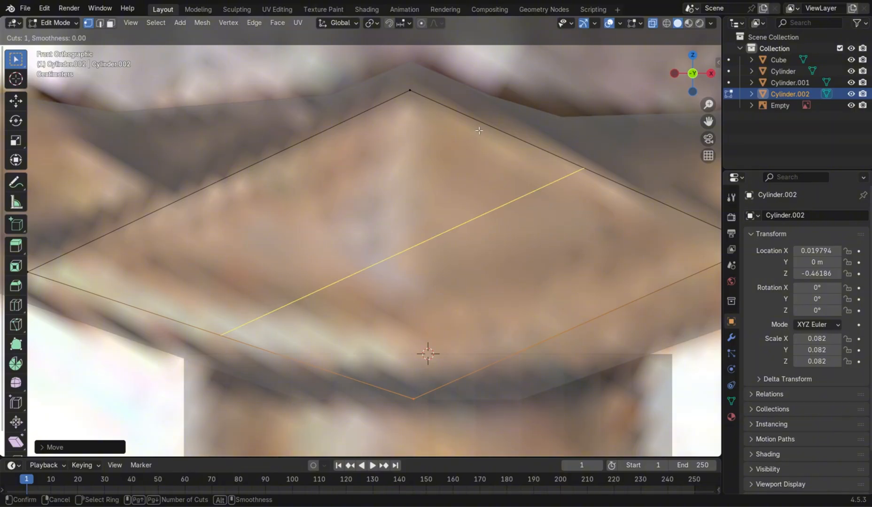
pyautogui.rightClick(669, 191)
# Step: Delete all vertices of the diamond mesh and add a cube primitive inside the same object
pyautogui.scroll(-4, 668, 191)
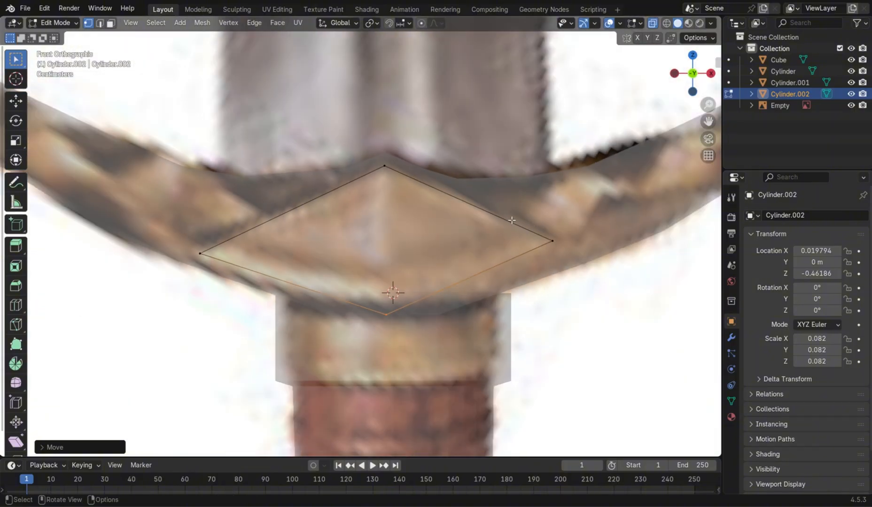
pyautogui.press('a')
pyautogui.hotkey('ctrl', 'v')
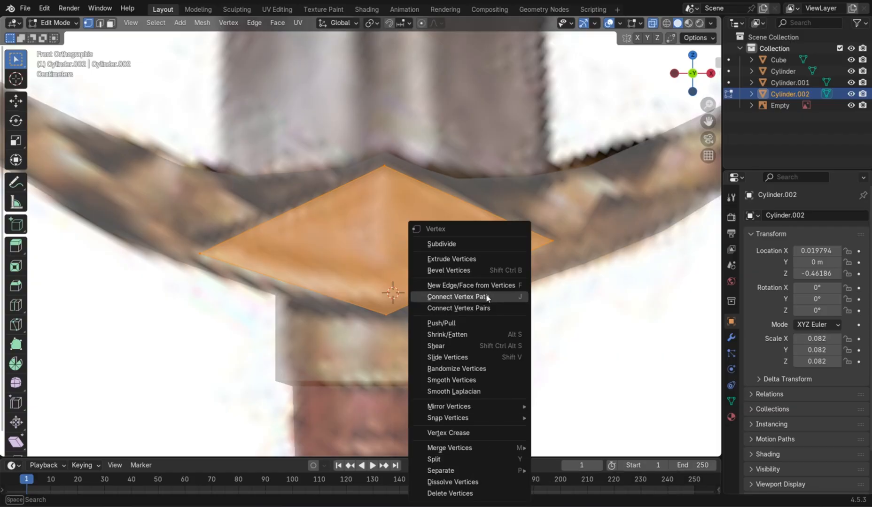
pyautogui.scroll(-3, 469, 423)
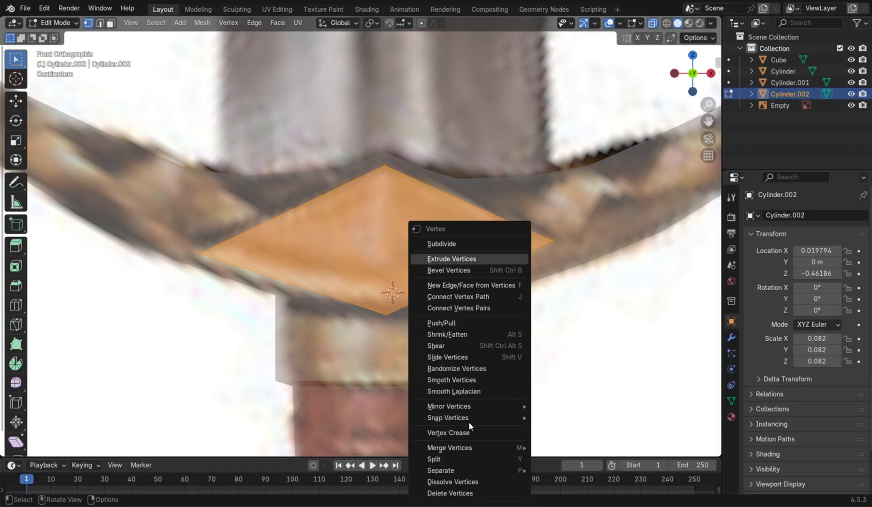
pyautogui.rightClick(426, 165)
pyautogui.click(447, 415)
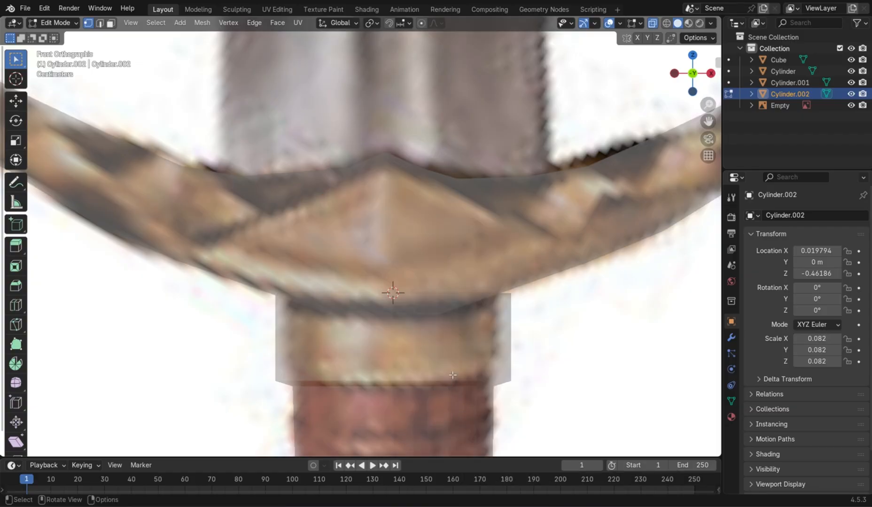
pyautogui.hotkey('shift', 'a')
pyautogui.click(432, 255)
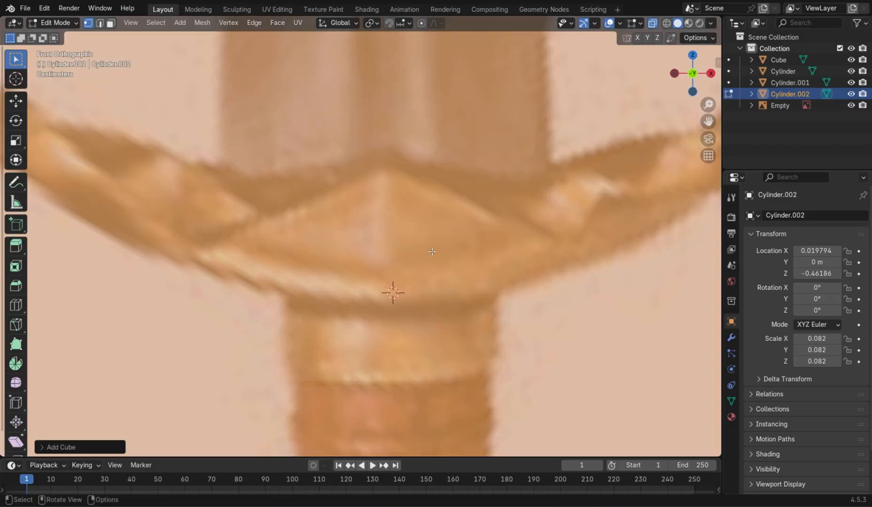
# Step: Rotate and shrink the added cube into a small diamond, positioned over the crossguard's central ornament in the reference image
pyautogui.press('r')
pyautogui.press('Return')
pyautogui.press('s')
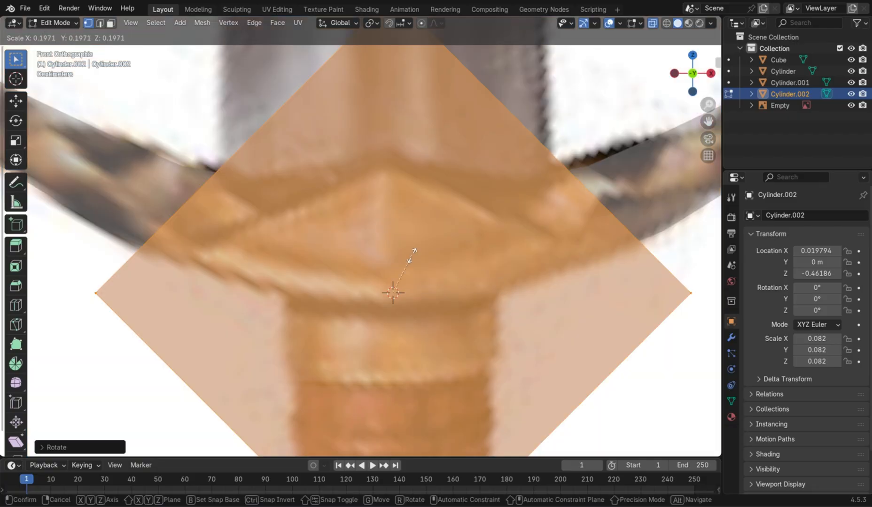
pyautogui.click(388, 288)
pyautogui.press('g')
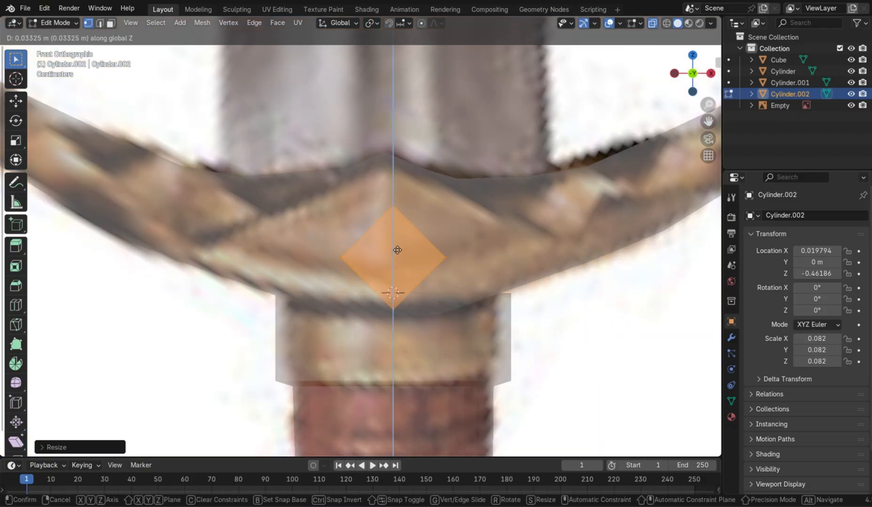
pyautogui.press('x')
pyautogui.click(390, 242)
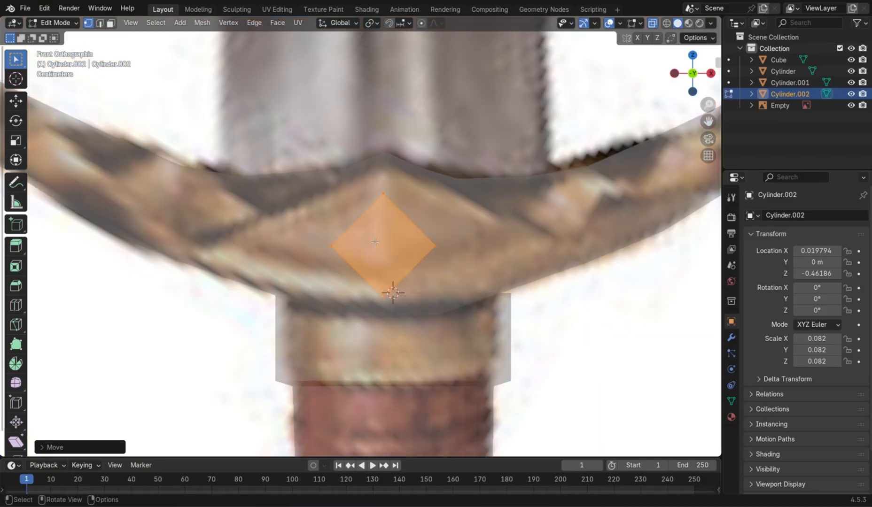
# Step: Widen the diamond's two side corners along X to the reference ornament's tips and lower them slightly along Z
pyautogui.moveTo(314, 217); pyautogui.dragTo(500, 271)
pyautogui.press('s')
pyautogui.press('x')
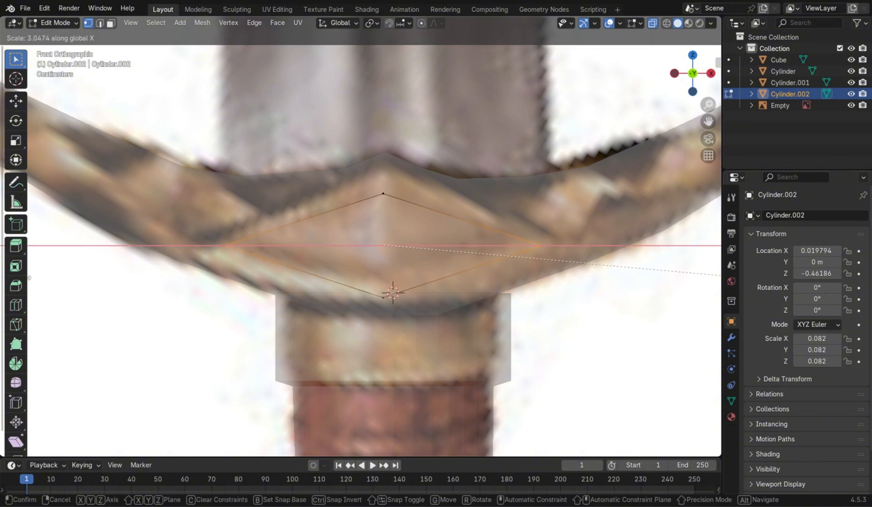
pyautogui.click(77, 282)
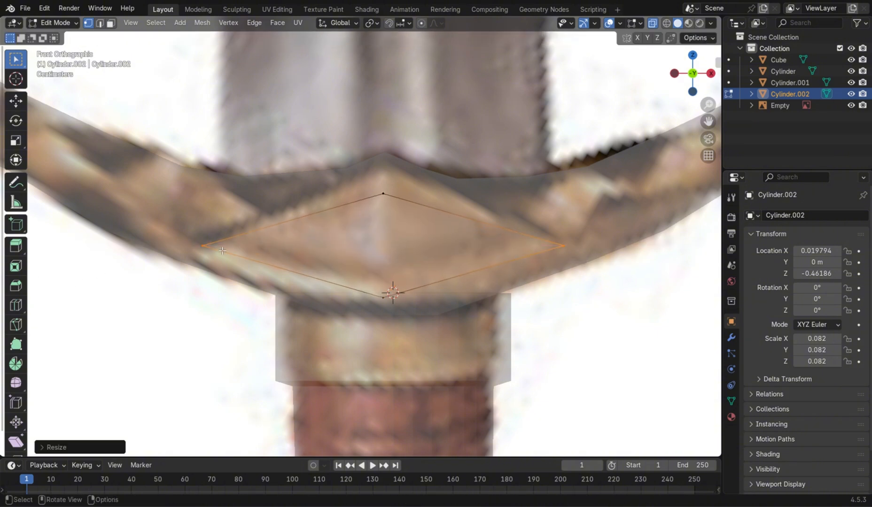
pyautogui.press('g')
pyautogui.press('z')
pyautogui.click(263, 249)
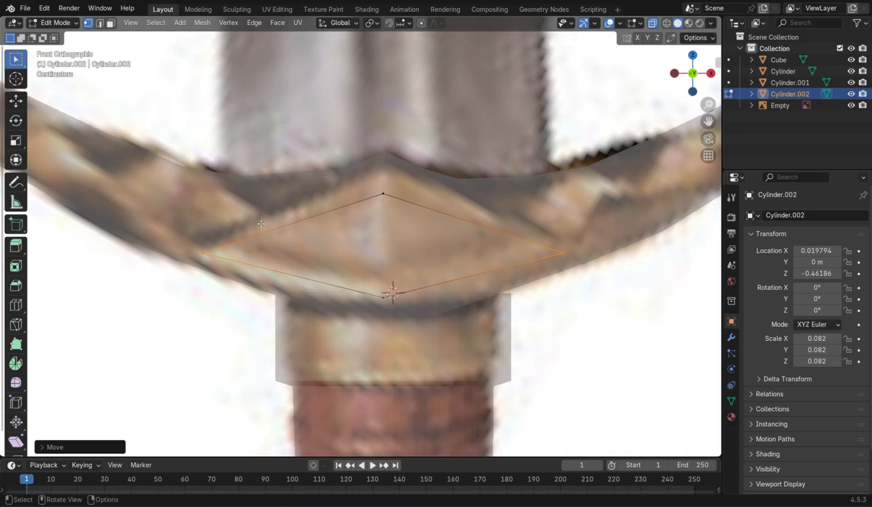
# Step: Raise the diamond's top corner along Z to the reference ornament's peak
pyautogui.moveTo(363, 179); pyautogui.dragTo(427, 225)
pyautogui.press('g')
pyautogui.press('z')
pyautogui.click(441, 198)
pyautogui.press('g')
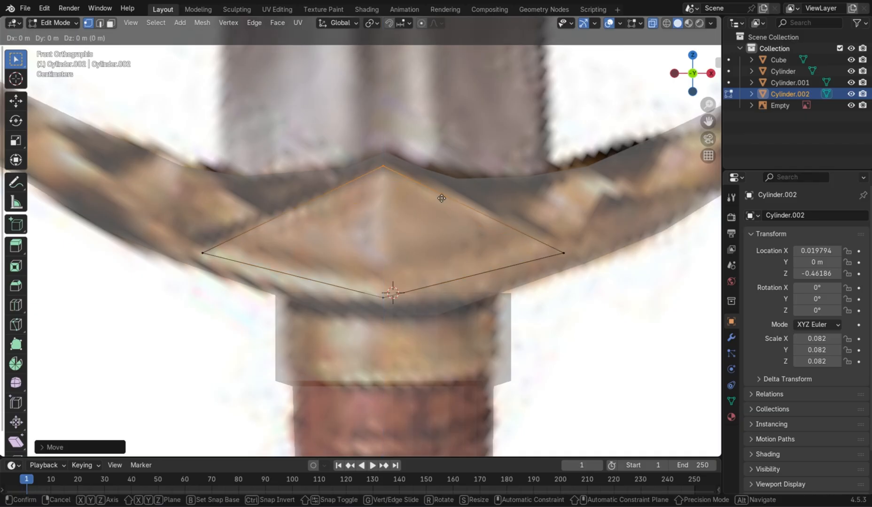
pyautogui.press('x')
pyautogui.rightClick(445, 199)
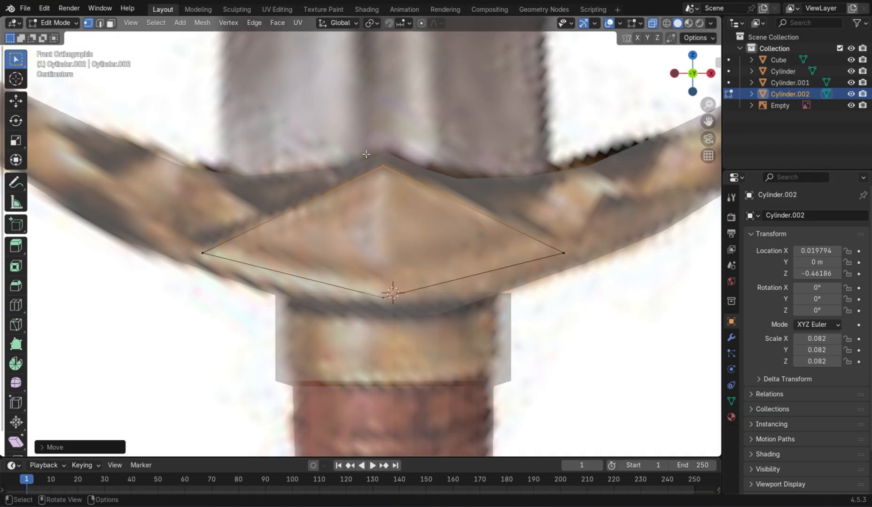
# Step: Stretch the diamond's top and bottom corners apart along Z and align both with the reference ornament vertically and horizontally
pyautogui.keyDown('shift'); pyautogui.click(384, 296); pyautogui.keyUp('shift')
pyautogui.press('s')
pyautogui.press('z')
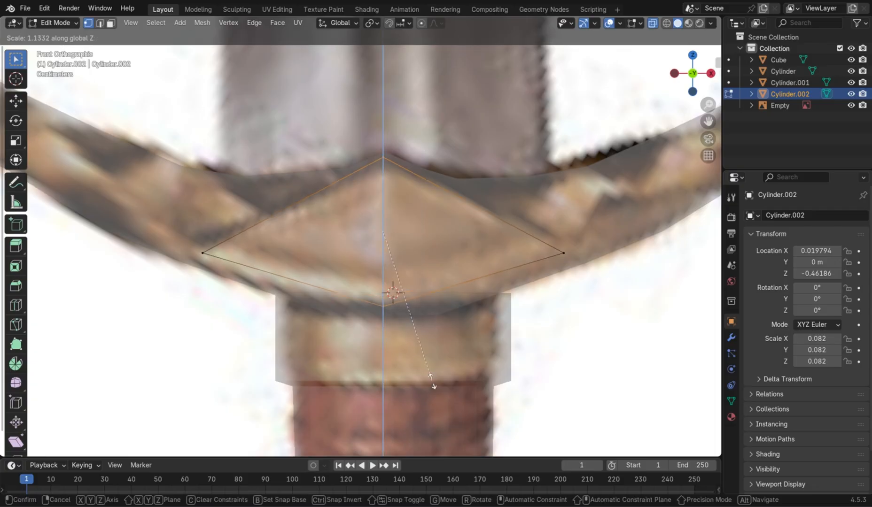
pyautogui.click(432, 386)
pyautogui.press('g')
pyautogui.press('z')
pyautogui.click(432, 388)
pyautogui.press('g')
pyautogui.press('x')
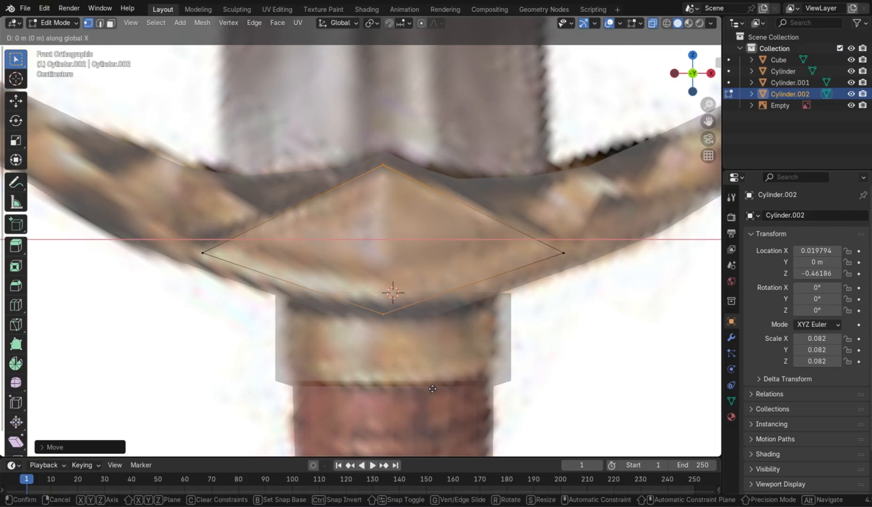
# Step: Add one loop cut around the diamond's rim, midway through its thickness, and fatten that loop outward
pyautogui.hotkey('ctrl', 'r')
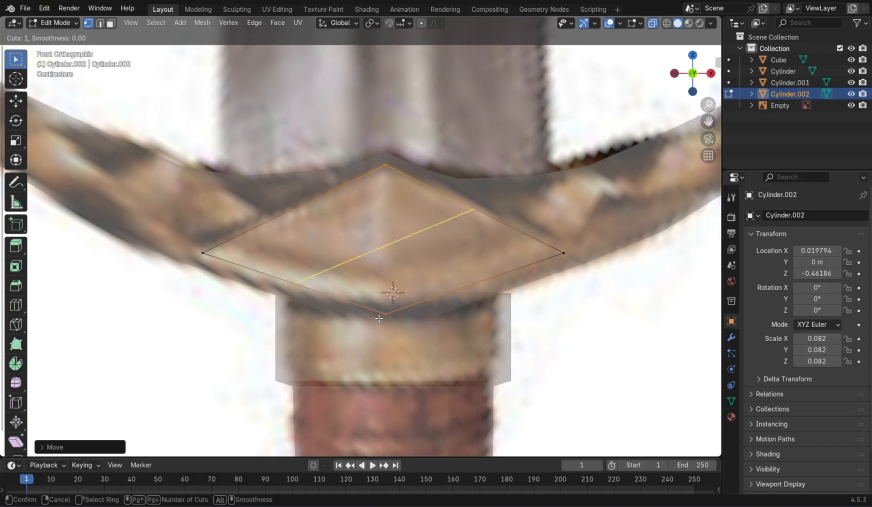
pyautogui.moveTo(408, 329); pyautogui.dragTo(310, 244, button='middle')
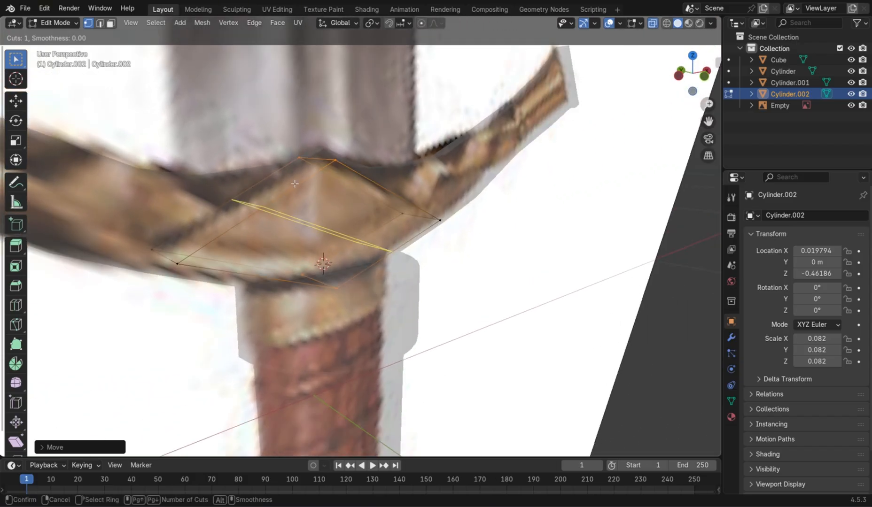
pyautogui.click(322, 162)
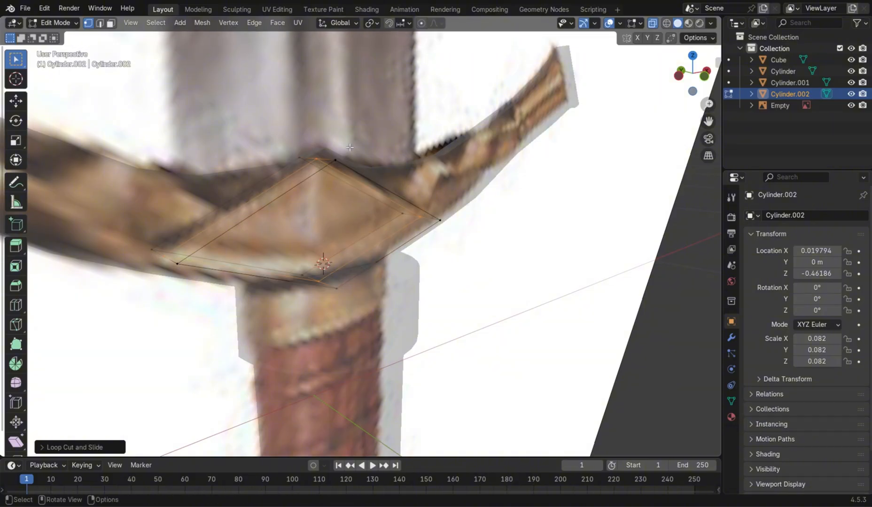
pyautogui.hotkey('alt', 's')
pyautogui.click(433, 318)
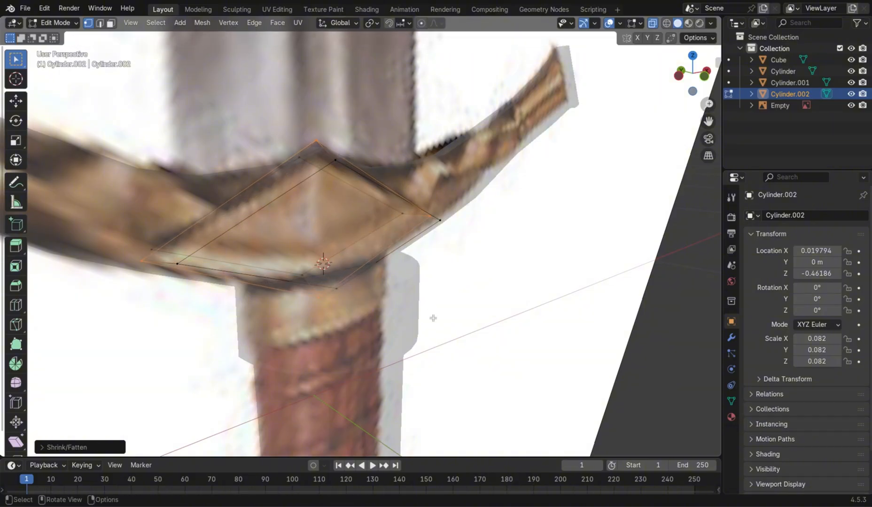
pyautogui.press('KP_1')
pyautogui.press('Tab')
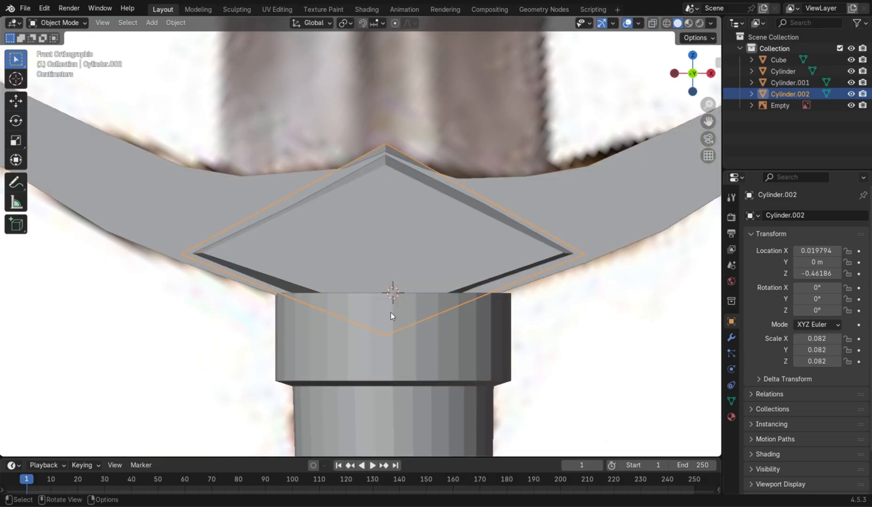
# Step: Scale the diamond's middle edge loop down slightly to fit the reference outline
pyautogui.press('Tab')
pyautogui.press('s')
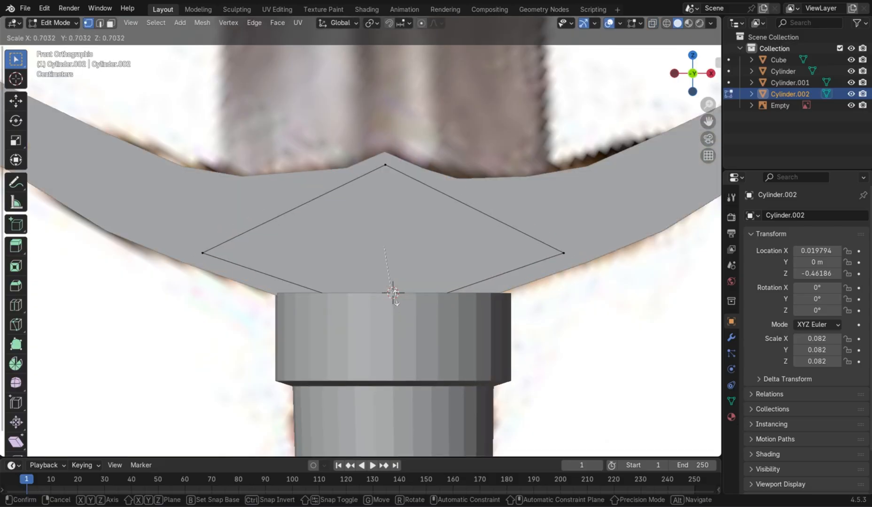
pyautogui.click(399, 300)
pyautogui.press('Tab')
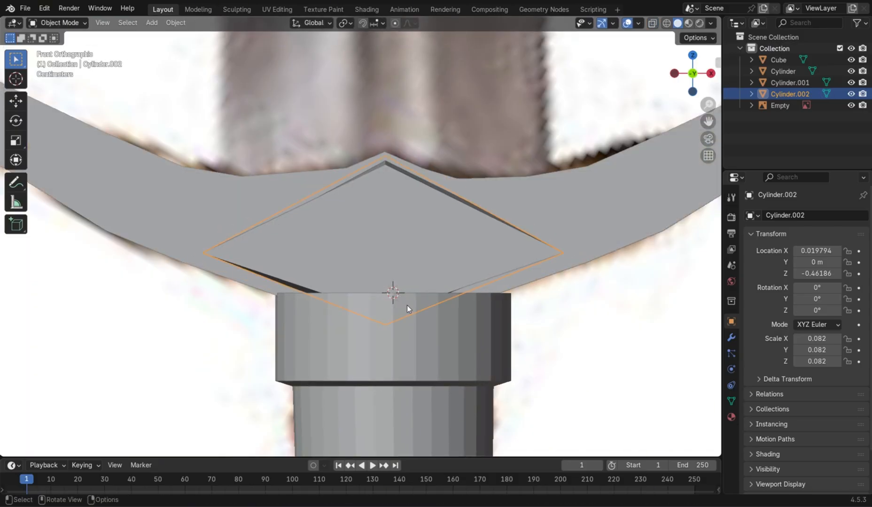
pyautogui.press('Tab')
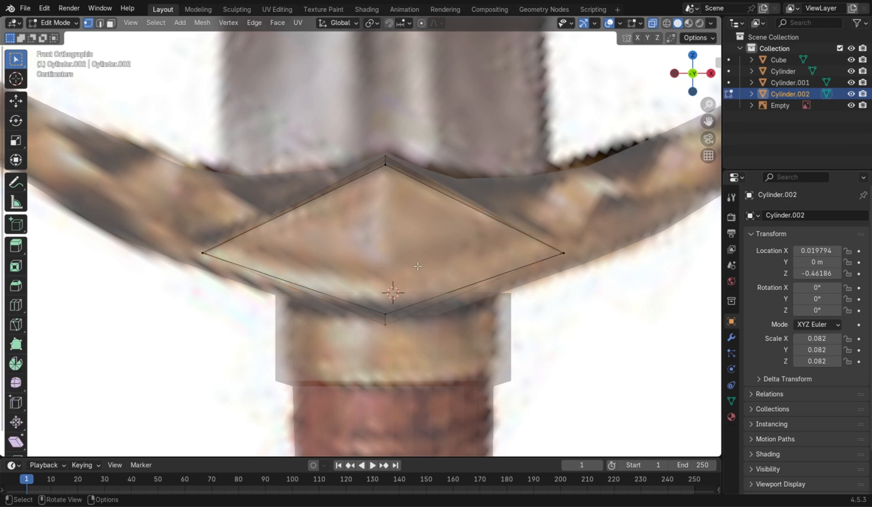
# Step: Knife-cut the diamond's front face vertically between its top and bottom corners
pyautogui.hotkey('ctrl', 'r')
pyautogui.press('Escape')
pyautogui.press('k')
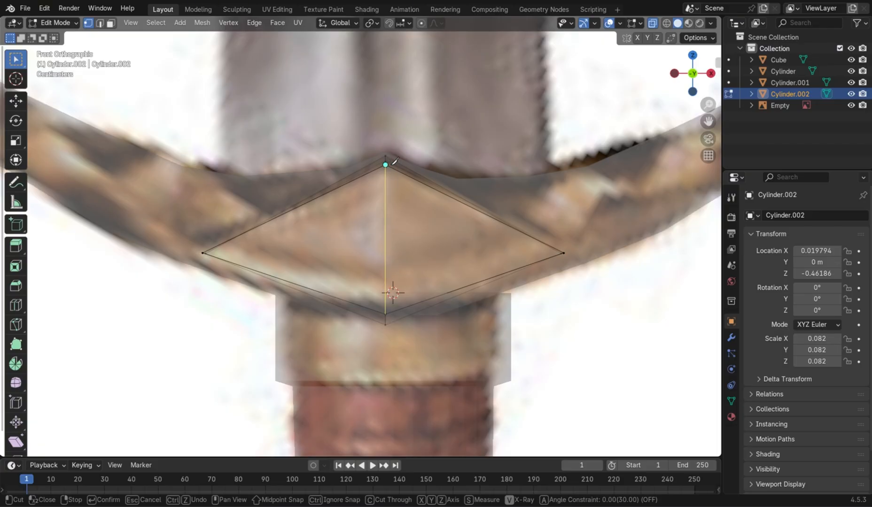
pyautogui.press('Return')
# Step: Knife-cut the diamond's back face vertically between its bottom and top corners
pyautogui.moveTo(424, 174); pyautogui.dragTo(186, 181, button='middle')
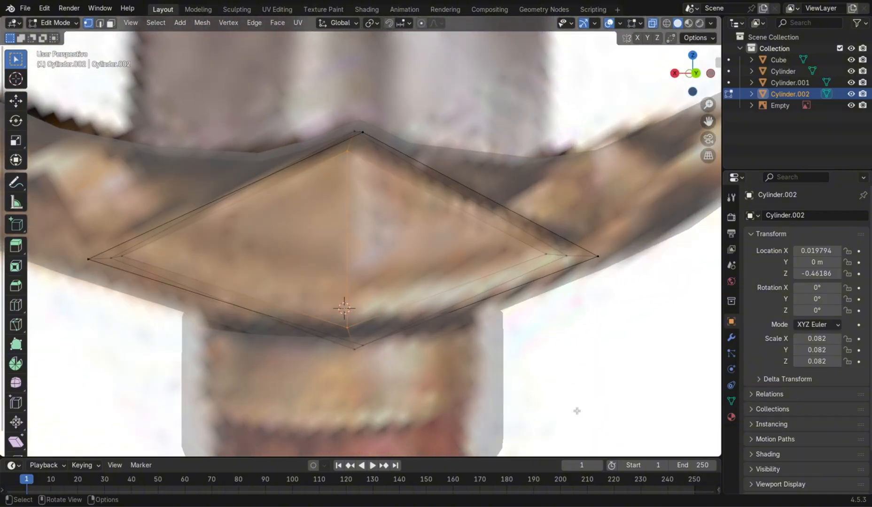
pyautogui.press('k')
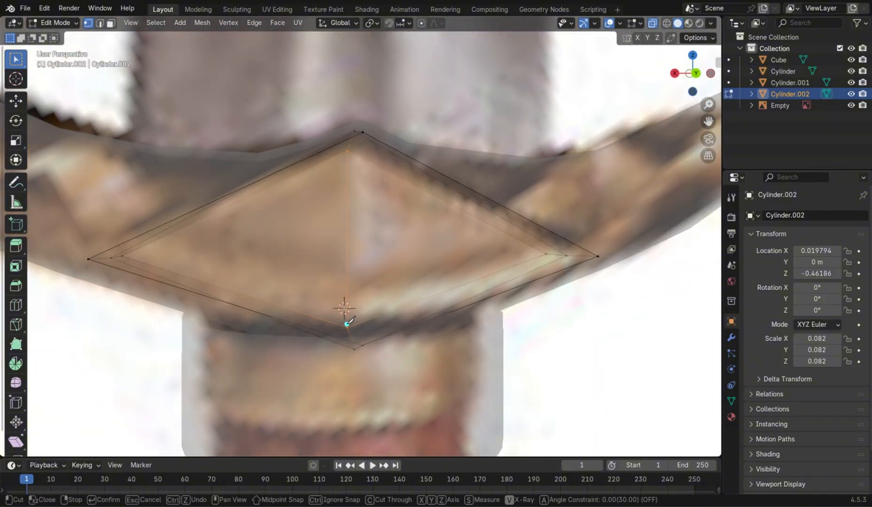
pyautogui.press('Escape')
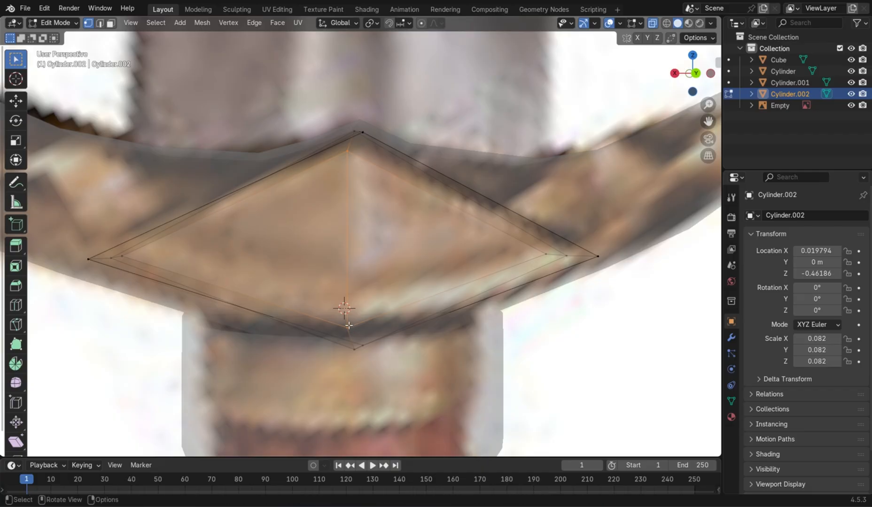
pyautogui.moveTo(352, 330); pyautogui.dragTo(329, 333, button='middle')
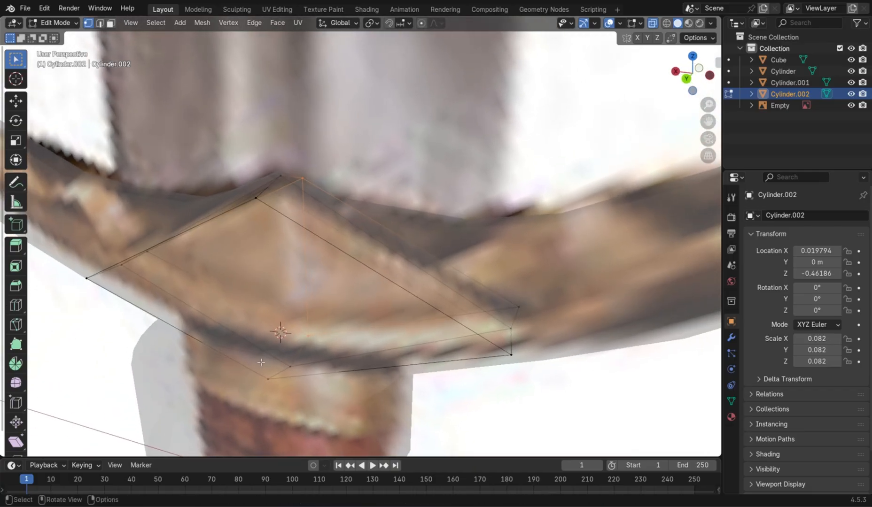
pyautogui.press('k')
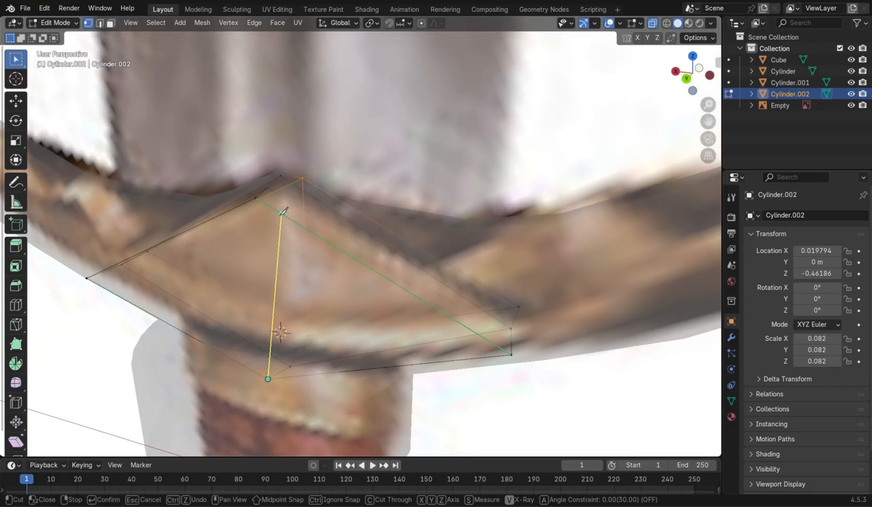
pyautogui.click(261, 190)
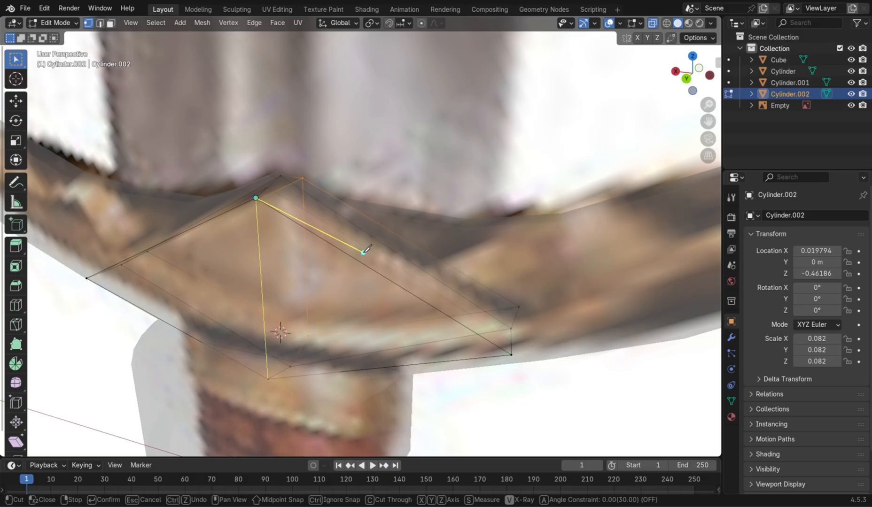
pyautogui.press('Return')
# Step: Knife-cut the diamond's front face horizontally between its two side corners, crossing the vertical centre cut
pyautogui.moveTo(366, 249); pyautogui.dragTo(171, 263, button='middle')
pyautogui.hotkey('ctrl', 'r')
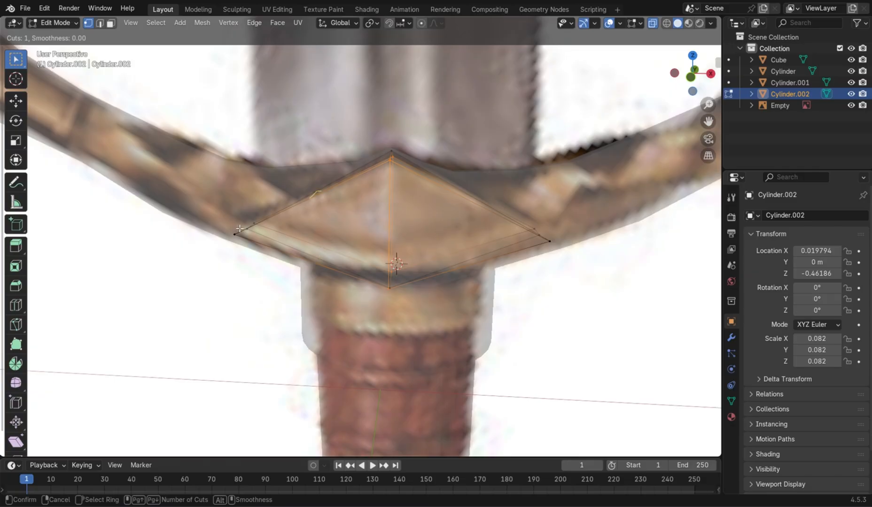
pyautogui.rightClick(389, 222)
pyautogui.scroll(3, 209, 251)
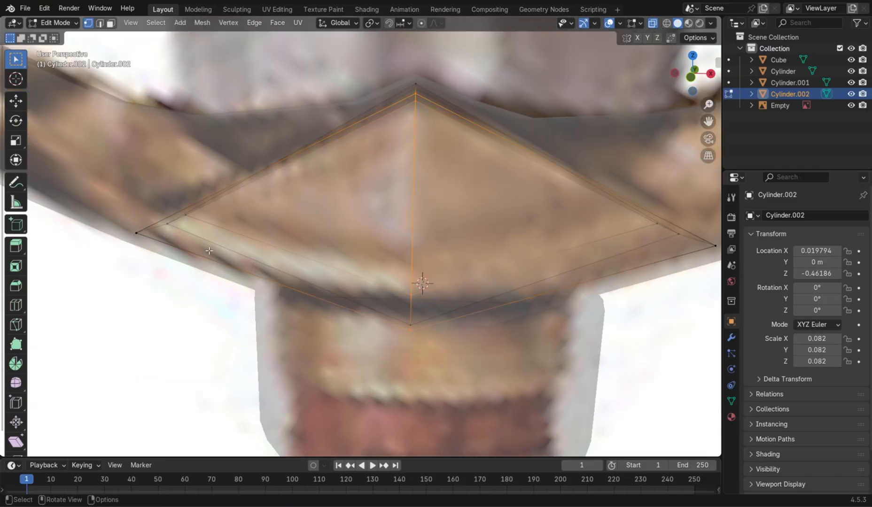
pyautogui.press('k')
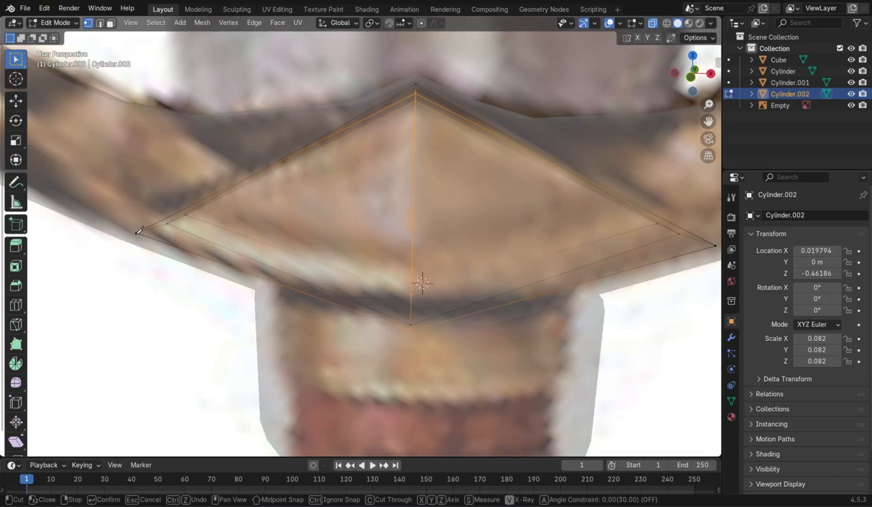
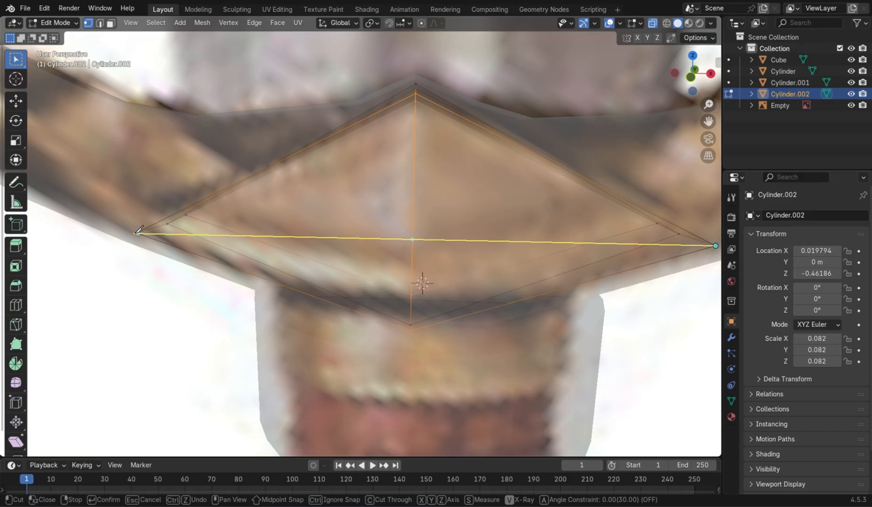
pyautogui.click(137, 233)
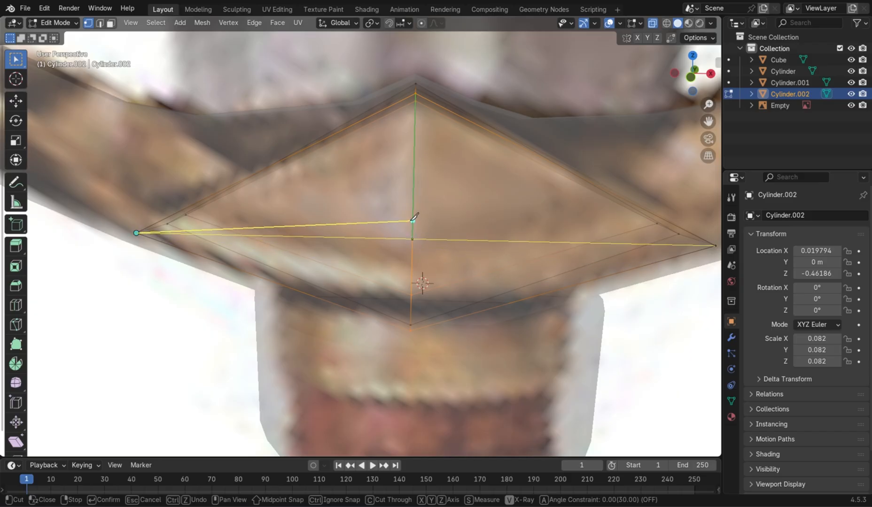
pyautogui.press('Return')
# Step: Knife-cut the diamond's back face horizontally between its two side corners
pyautogui.moveTo(465, 252); pyautogui.dragTo(370, 300, button='middle')
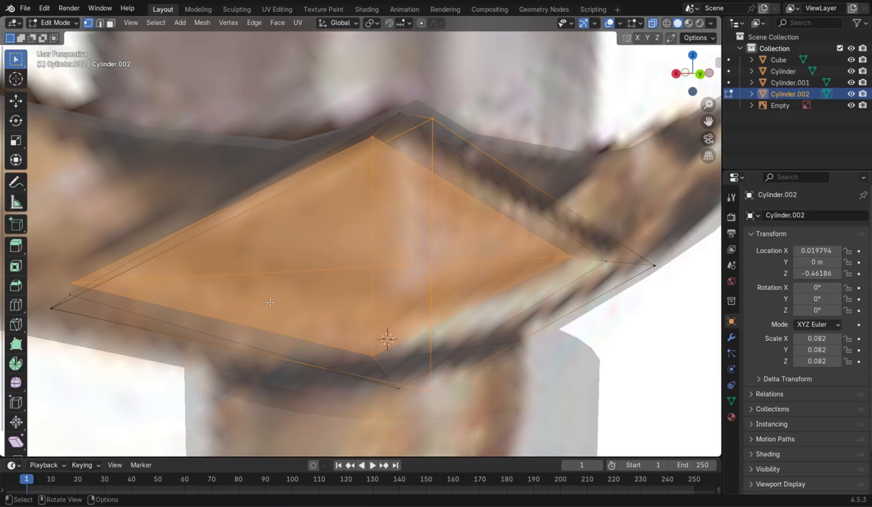
pyautogui.press('k')
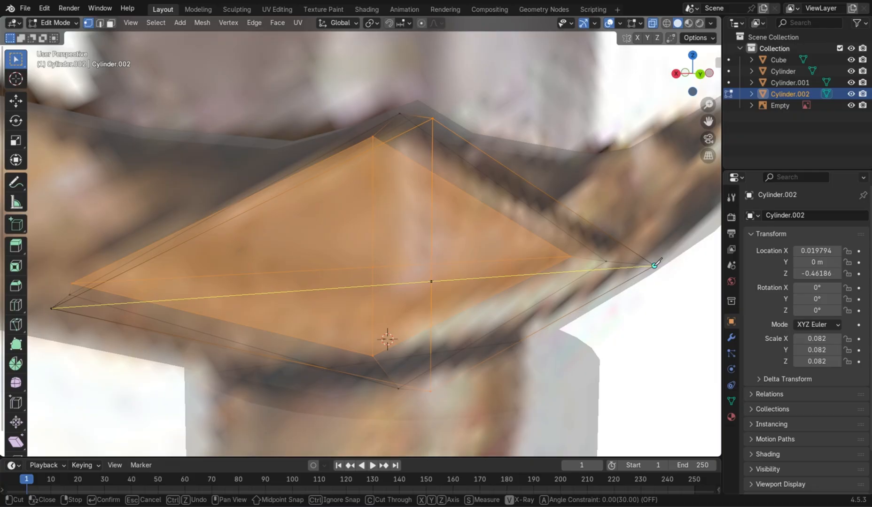
pyautogui.click(655, 265)
pyautogui.press('Return')
# Step: Scale up the selected vertices along the diamond's vertical centre cuts to push the ridge outward from the guard
pyautogui.moveTo(490, 292); pyautogui.dragTo(411, 272, button='middle')
pyautogui.hotkey('alt', 'z')
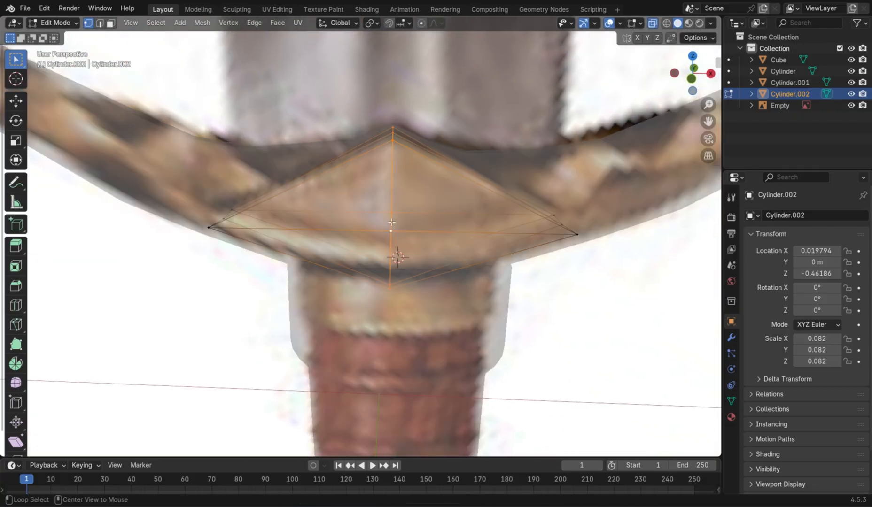
pyautogui.moveTo(395, 232); pyautogui.dragTo(485, 288, button='middle')
pyautogui.hotkey('alt', 'z')
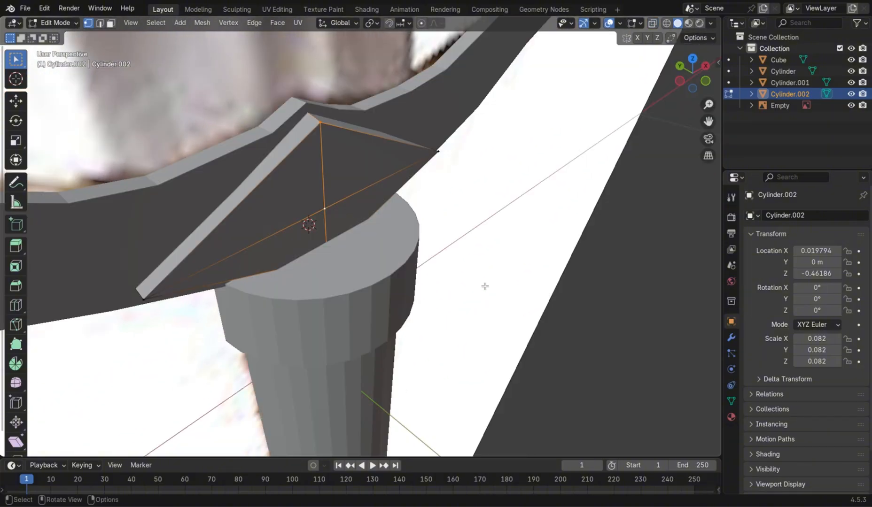
pyautogui.press('s')
pyautogui.click(577, 396)
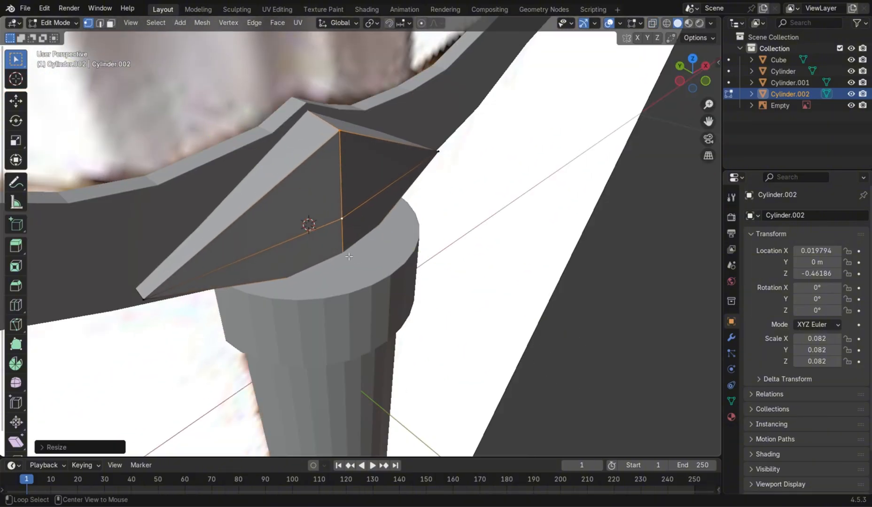
# Step: Scale the vertices of the diamond's horizontal centre cuts along Y to push the points outward from the guard
pyautogui.press('s')
pyautogui.press('y')
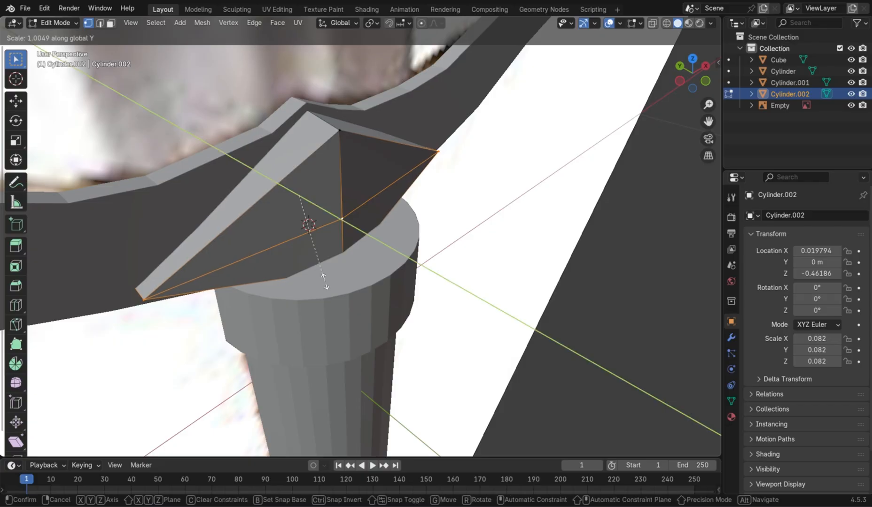
pyautogui.click(319, 298)
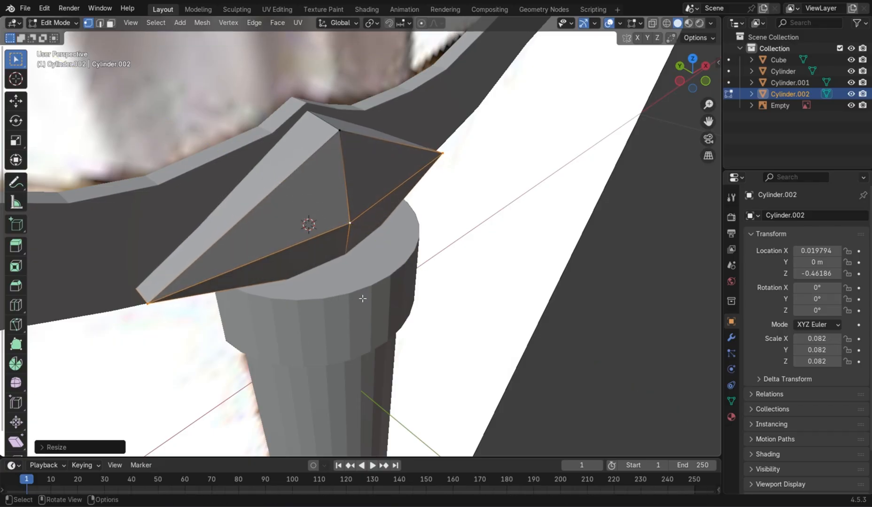
pyautogui.scroll(1, 321, 227)
pyautogui.moveTo(321, 226); pyautogui.dragTo(516, 312, button='middle')
pyautogui.hotkey('alt', 'z')
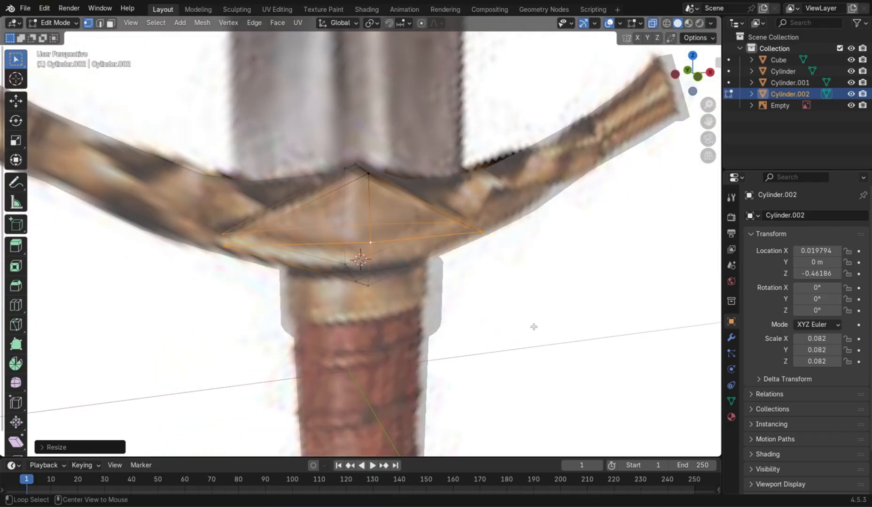
pyautogui.hotkey('alt', 'z')
pyautogui.moveTo(414, 317); pyautogui.dragTo(491, 351, button='middle')
pyautogui.hotkey('alt', 'z')
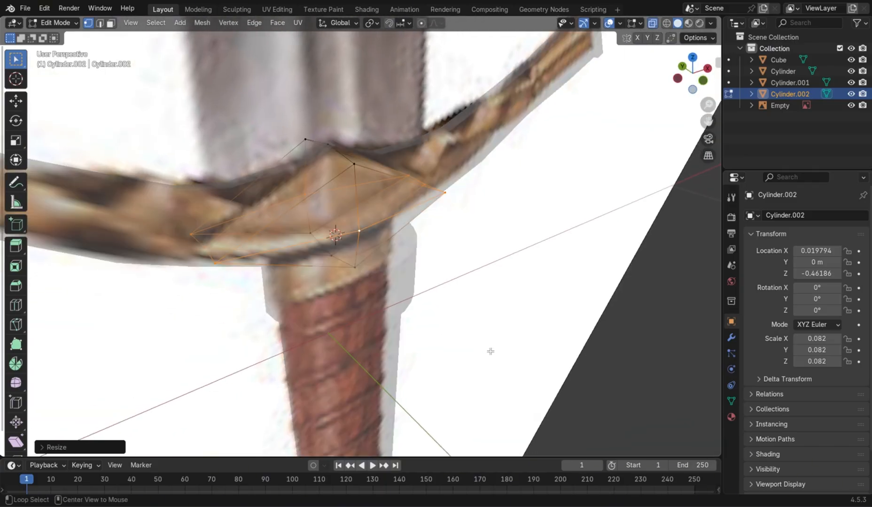
# Step: Select the edge loop around the middle of the diamond's thickness and scale it up uniformly
pyautogui.hotkey('alt', 'z')
pyautogui.hotkey('alt', 'z')
pyautogui.keyDown('alt'); pyautogui.click(307, 174); pyautogui.keyUp('alt')
pyautogui.hotkey('alt', 'z')
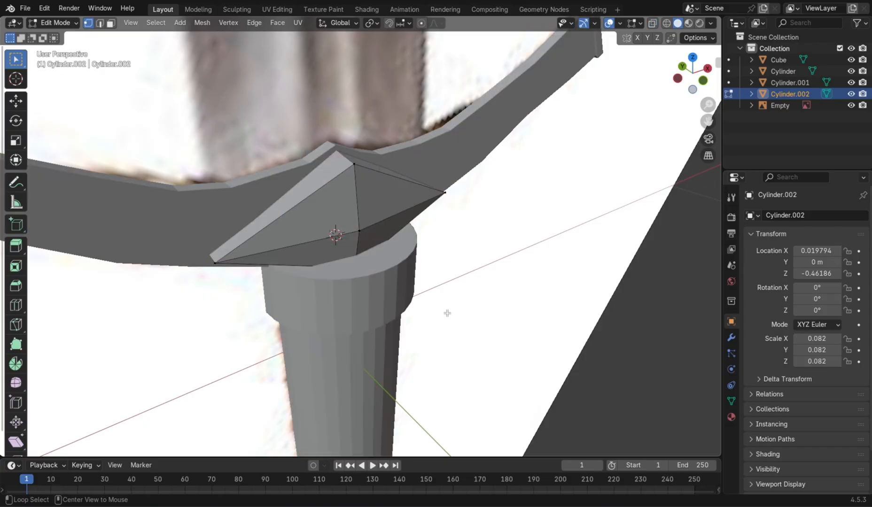
pyautogui.press('s')
pyautogui.press('z')
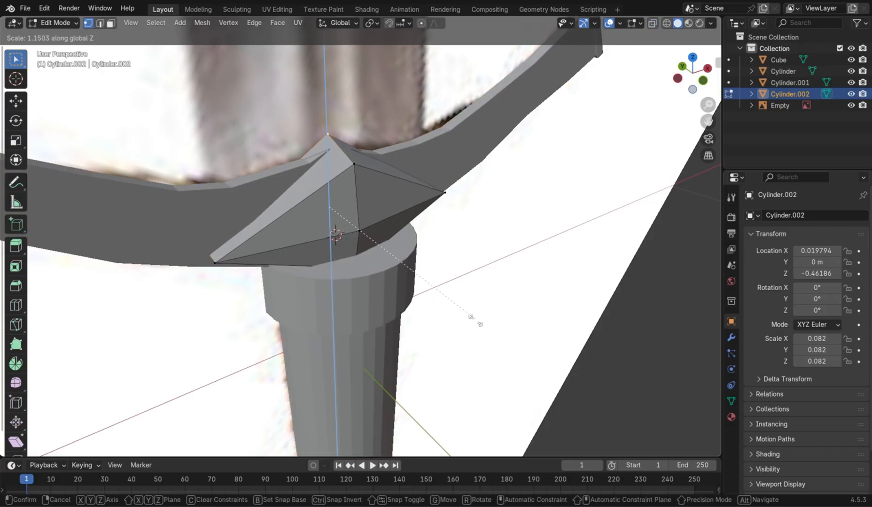
pyautogui.rightClick(476, 322)
pyautogui.press('s')
pyautogui.click(494, 349)
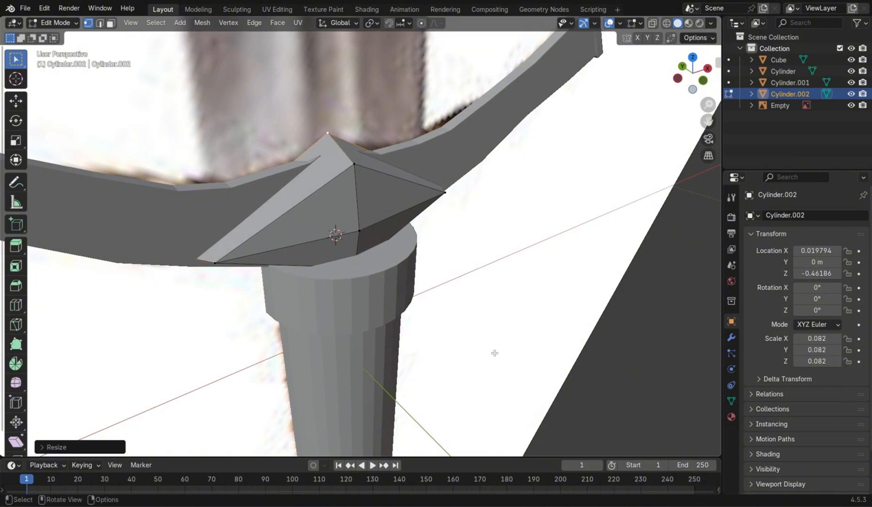
# Step: Scale up the crossguard's whole mesh in Edit Mode
pyautogui.press('Tab')
pyautogui.click(435, 145)
pyautogui.press('s')
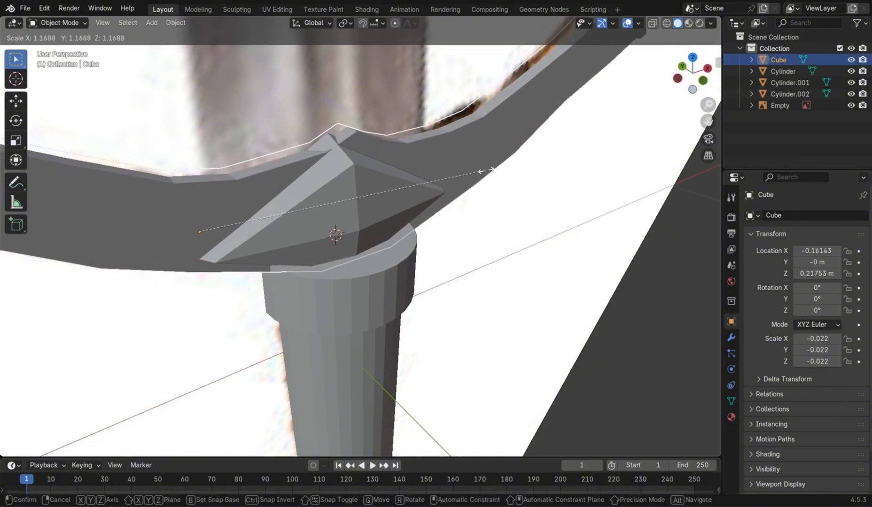
pyautogui.rightClick(480, 170)
pyautogui.moveTo(481, 170)
pyautogui.mouseDown(button='middle')
pyautogui.moveTo(451, 175)
pyautogui.moveTo(483, 179)
pyautogui.moveTo(498, 170)
pyautogui.mouseUp(button='middle')
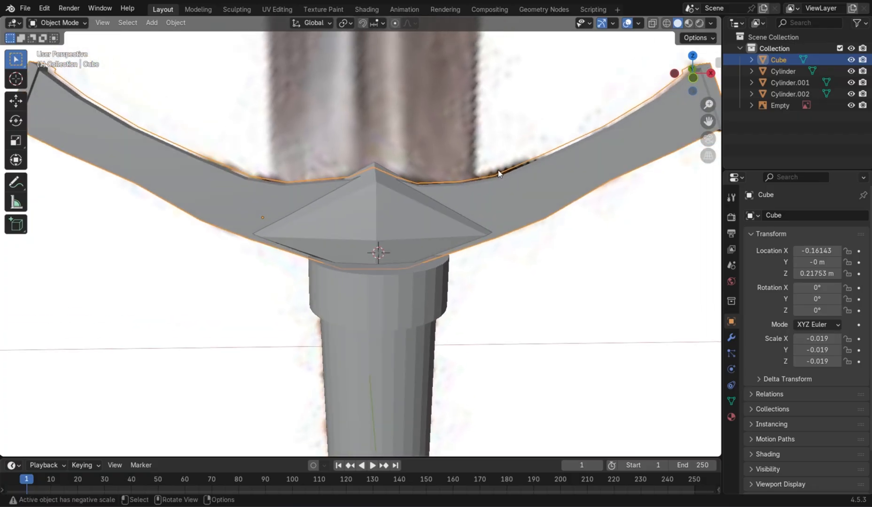
pyautogui.press('Tab')
pyautogui.press('s')
pyautogui.click(535, 223)
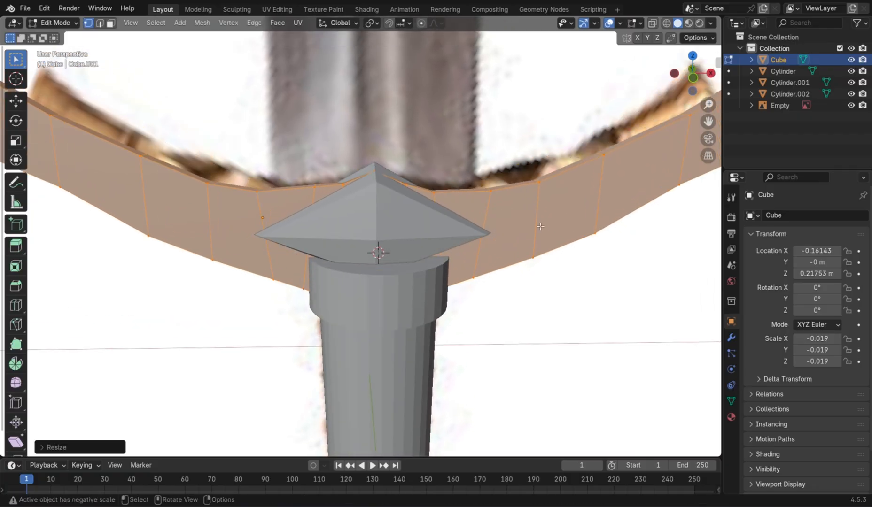
# Step: Move the crossguard's mesh slightly upward along Z and return to Object Mode
pyautogui.press('g')
pyautogui.press('z')
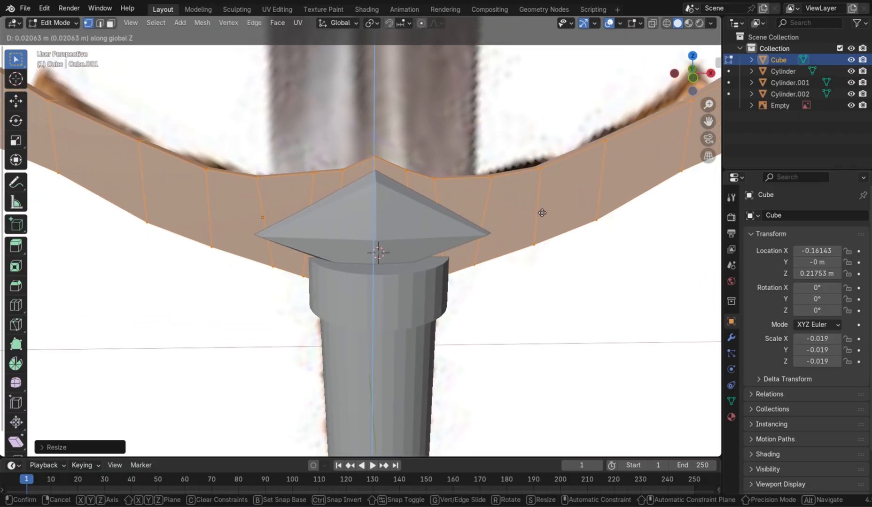
pyautogui.click(538, 211)
pyautogui.press('capslock')
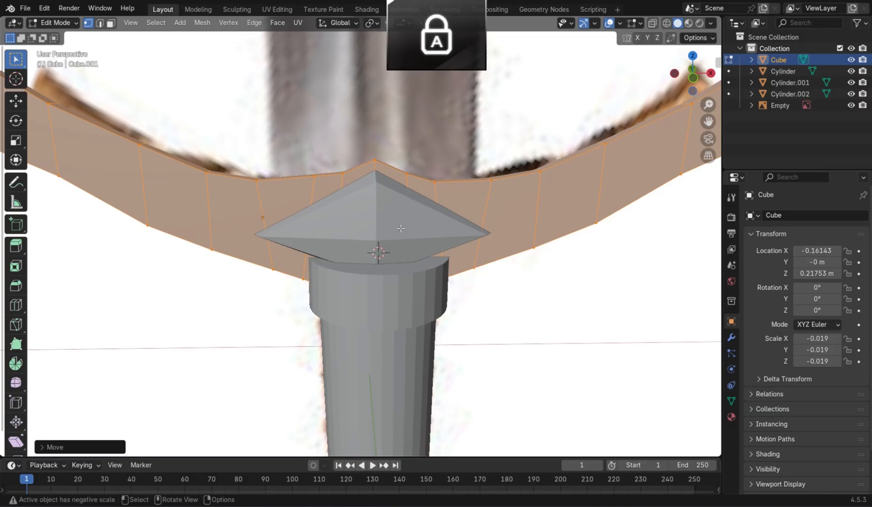
pyautogui.press('Tab')
pyautogui.moveTo(425, 279); pyautogui.dragTo(327, 214, button='middle')
pyautogui.scroll(-4, 466, 329)
pyautogui.click(471, 313)
pyautogui.click(327, 213)
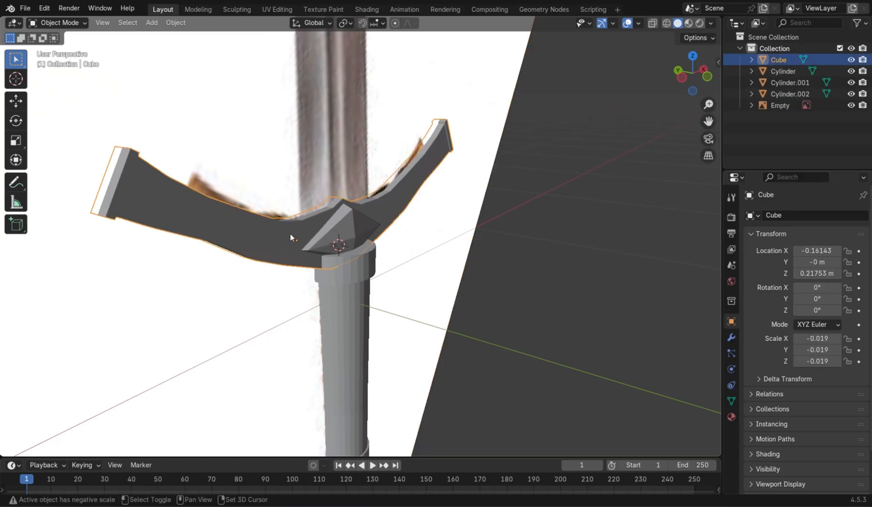
pyautogui.press('s')
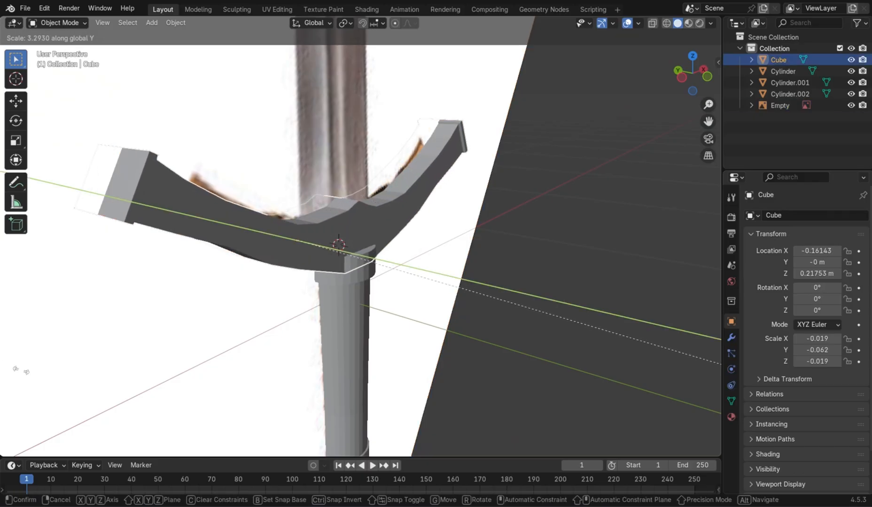
pyautogui.press('Escape')
# Step: Try to flatten the grip on its own along Y to a scale of 0.026
pyautogui.click(357, 342)
pyautogui.press('s')
pyautogui.press('y')
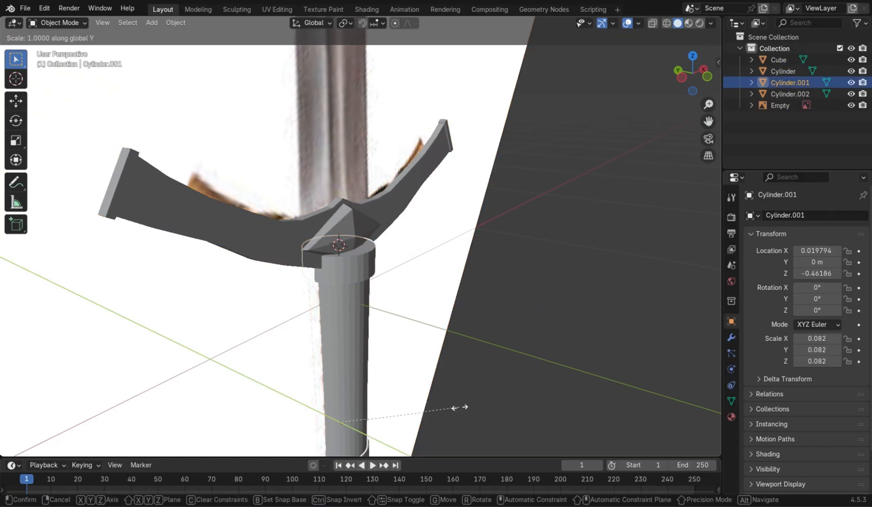
pyautogui.click(373, 404)
pyautogui.moveTo(373, 404); pyautogui.dragTo(501, 407, button='middle')
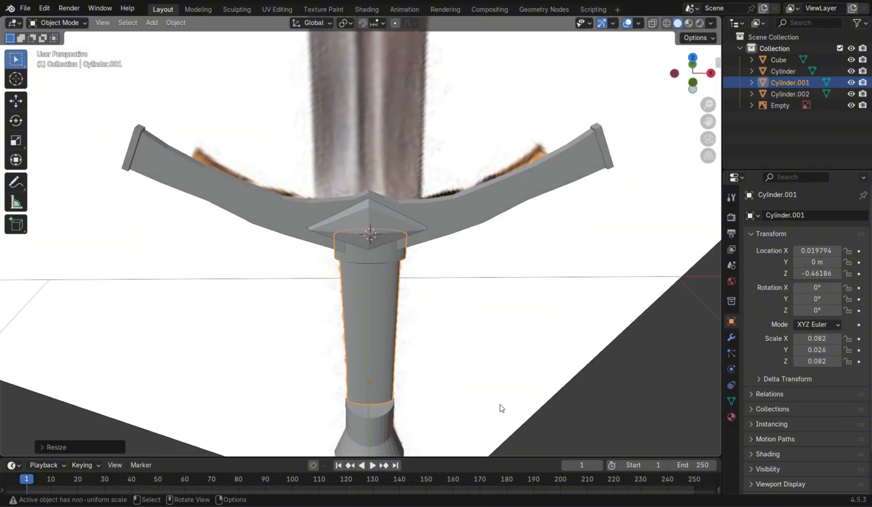
# Step: Flatten the grip and pommel together by scaling them along Y by about 0.34
pyautogui.keyDown('shift'); pyautogui.click(365, 440); pyautogui.keyUp('shift')
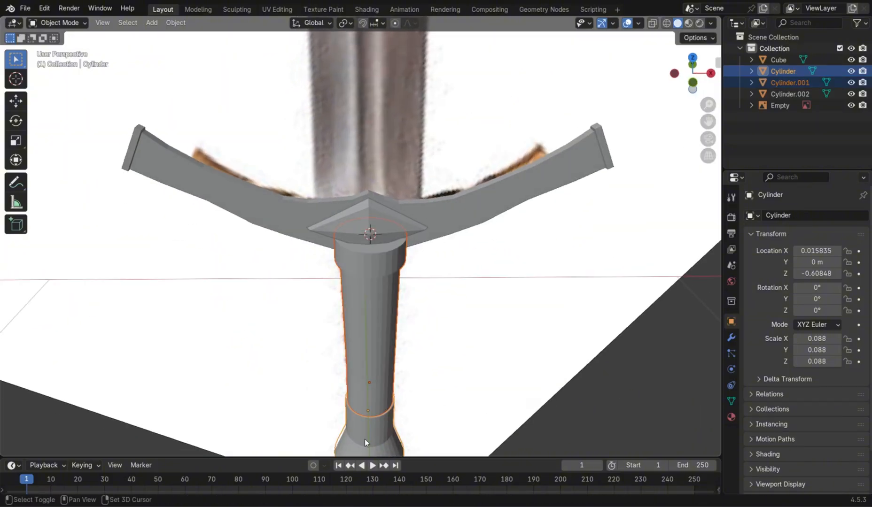
pyautogui.press('s')
pyautogui.press('y')
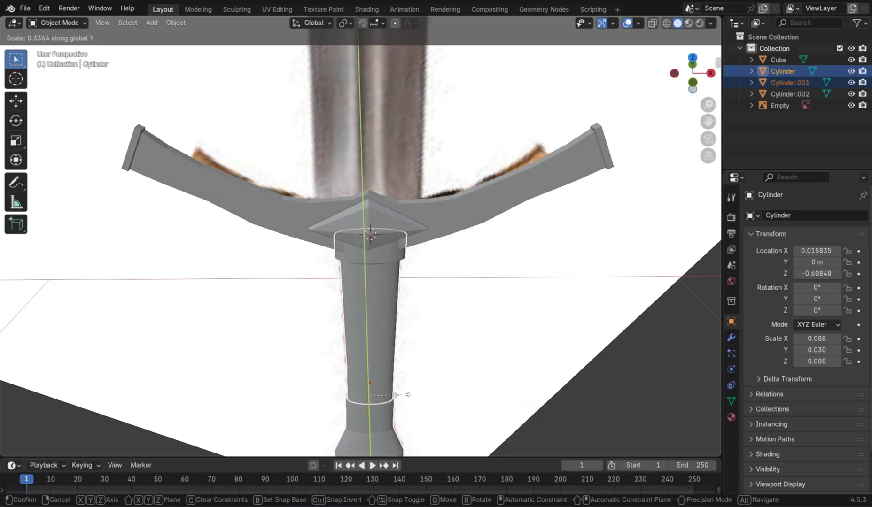
pyautogui.click(399, 395)
# Step: Narrow the grip and pommel together along X, bringing the grip's X scale to 0.066
pyautogui.press('s')
pyautogui.press('x')
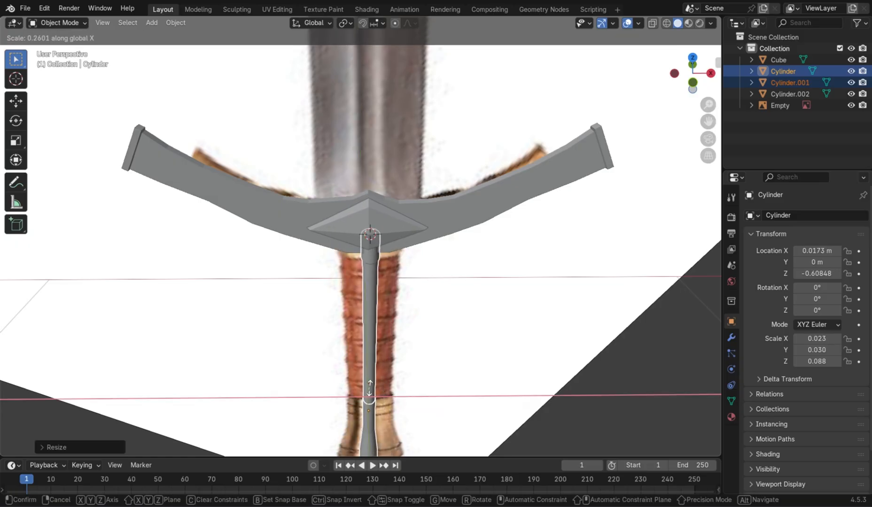
pyautogui.click(395, 395)
pyautogui.moveTo(395, 395); pyautogui.dragTo(414, 325, button='middle')
pyautogui.press('s')
pyautogui.rightClick(517, 344)
# Step: Thicken the crossguard by scaling it along Y by about 1.6
pyautogui.click(420, 256)
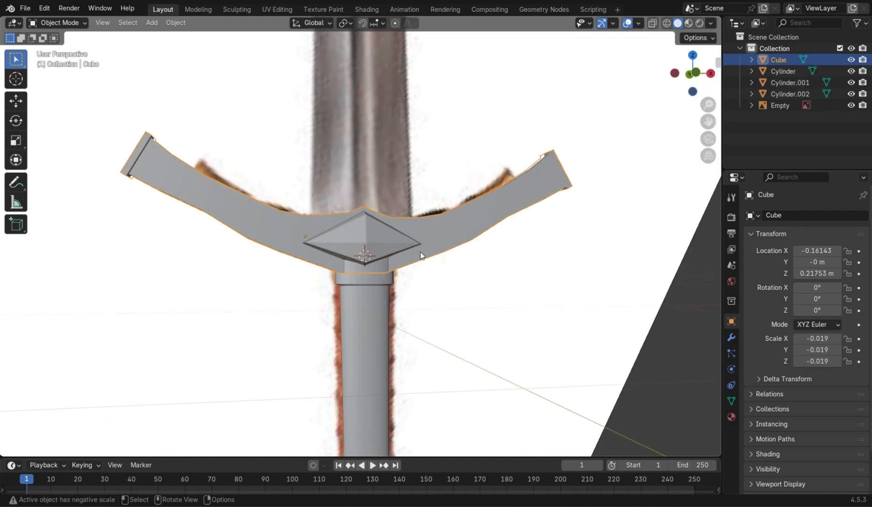
pyautogui.moveTo(421, 256); pyautogui.dragTo(545, 286, button='middle')
pyautogui.press('s')
pyautogui.press('y')
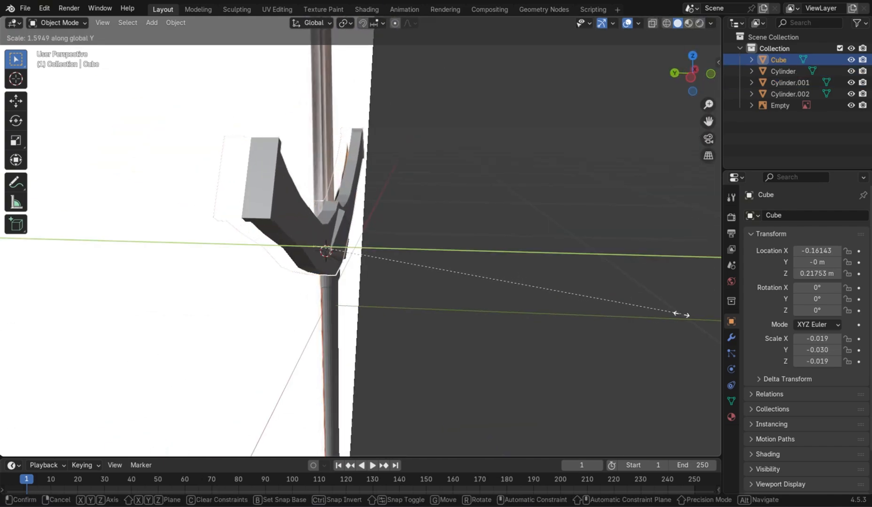
pyautogui.click(681, 315)
pyautogui.moveTo(672, 322); pyautogui.dragTo(461, 214, button='middle')
# Step: Narrow the grip and pommel together along X until the pommel's X scale is 0.038
pyautogui.click(390, 273)
pyautogui.click(341, 269)
pyautogui.press('s')
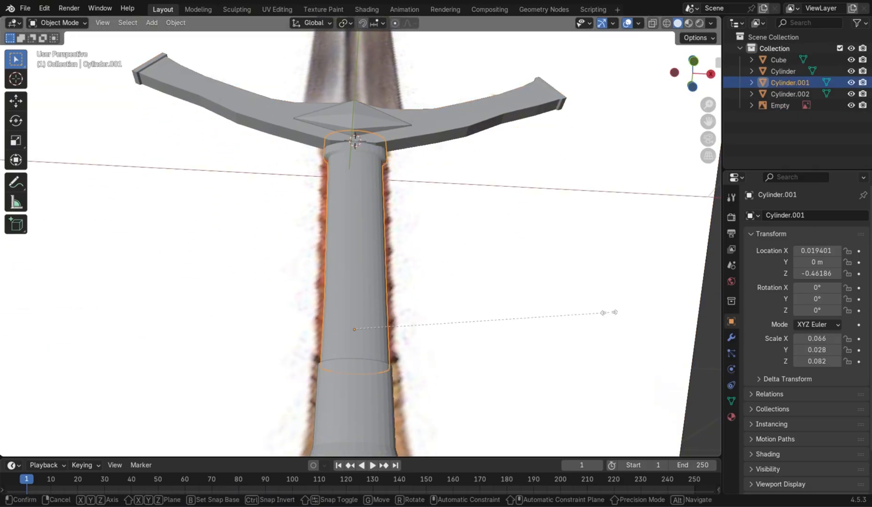
pyautogui.press('x')
pyautogui.press('Escape')
pyautogui.press('capslock')
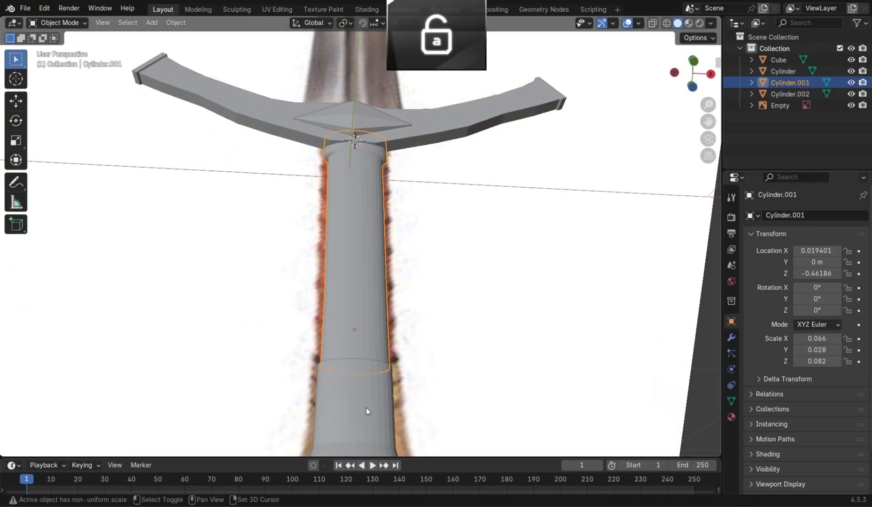
pyautogui.keyDown('shift'); pyautogui.click(366, 408); pyautogui.keyUp('shift')
pyautogui.press('s')
pyautogui.press('x')
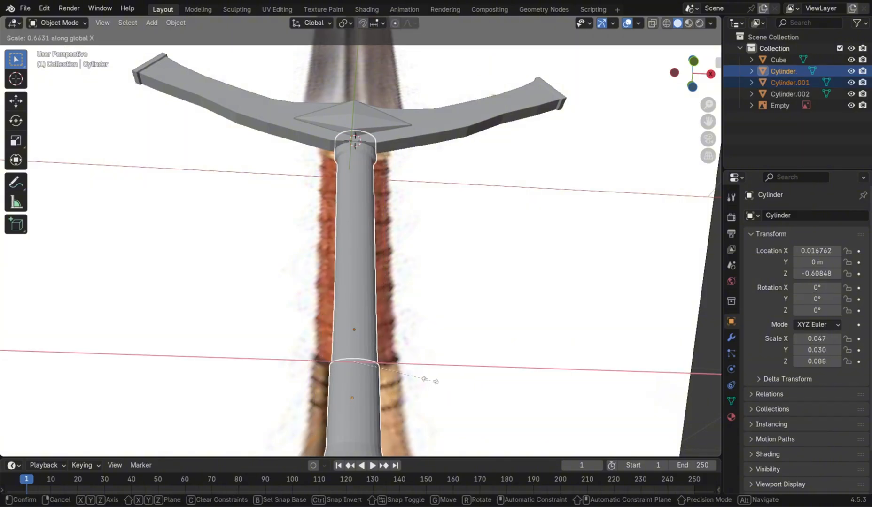
pyautogui.click(421, 378)
pyautogui.moveTo(428, 366); pyautogui.dragTo(424, 401, button='middle')
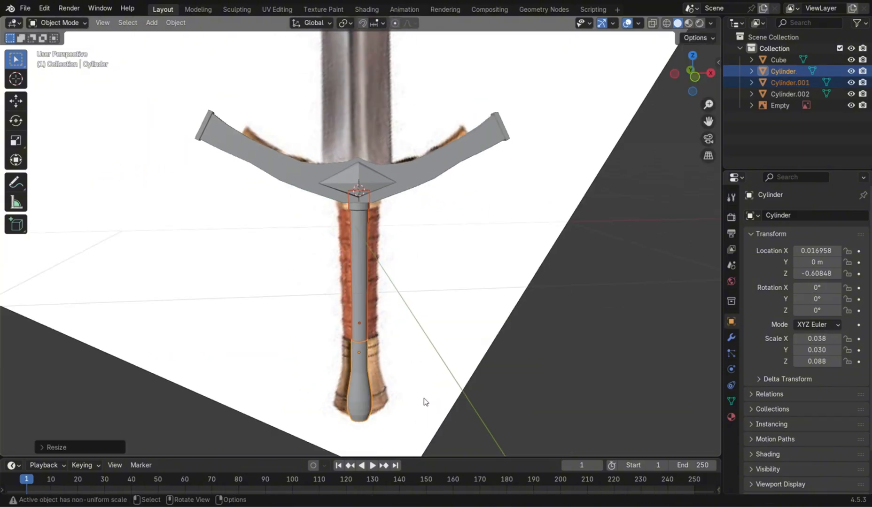
# Step: Widen the grip and pommel along X to a pommel X scale of 0.055 and thicken them along Y by about 1.3
pyautogui.press('s')
pyautogui.press('x')
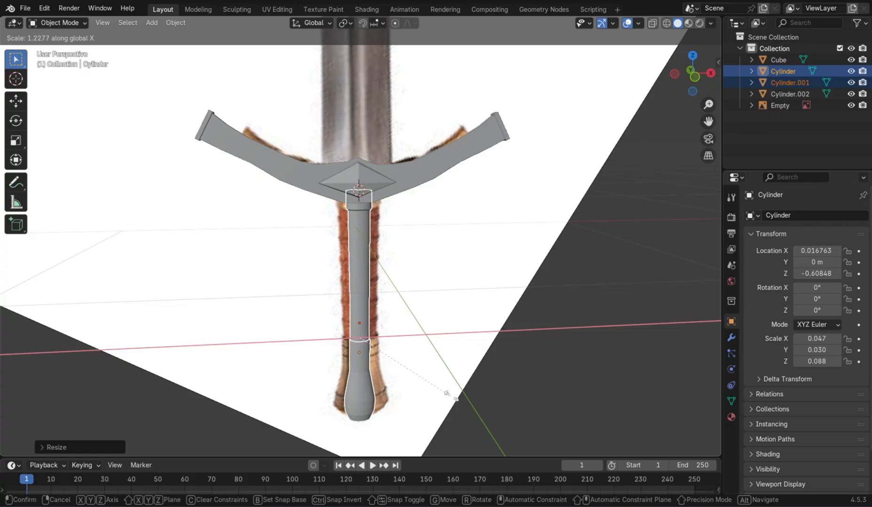
pyautogui.click(474, 391)
pyautogui.moveTo(475, 390); pyautogui.dragTo(559, 376, button='middle')
pyautogui.press('s')
pyautogui.press('y')
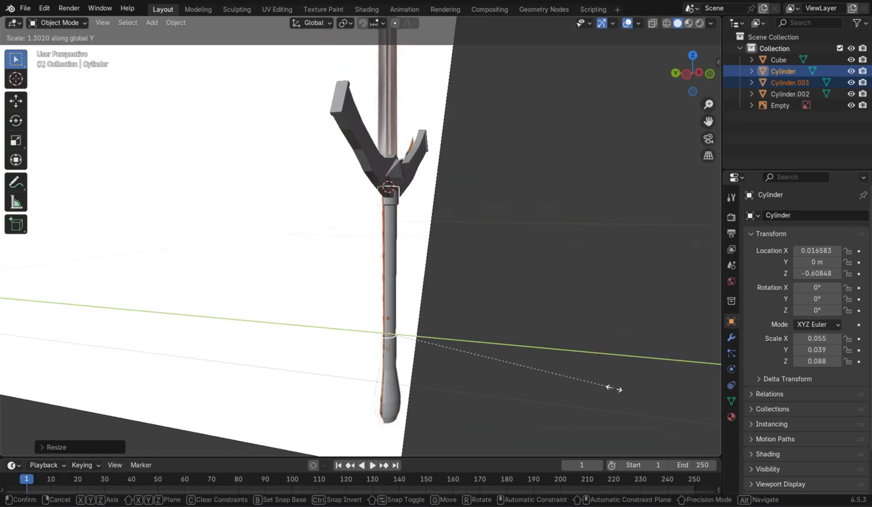
pyautogui.click(611, 390)
# Step: Thicken the crossguard further by scaling it along Y
pyautogui.moveTo(612, 390); pyautogui.dragTo(342, 186, button='middle')
pyautogui.click(342, 187)
pyautogui.moveTo(446, 214); pyautogui.dragTo(353, 215, button='middle')
pyautogui.press('s')
pyautogui.press('y')
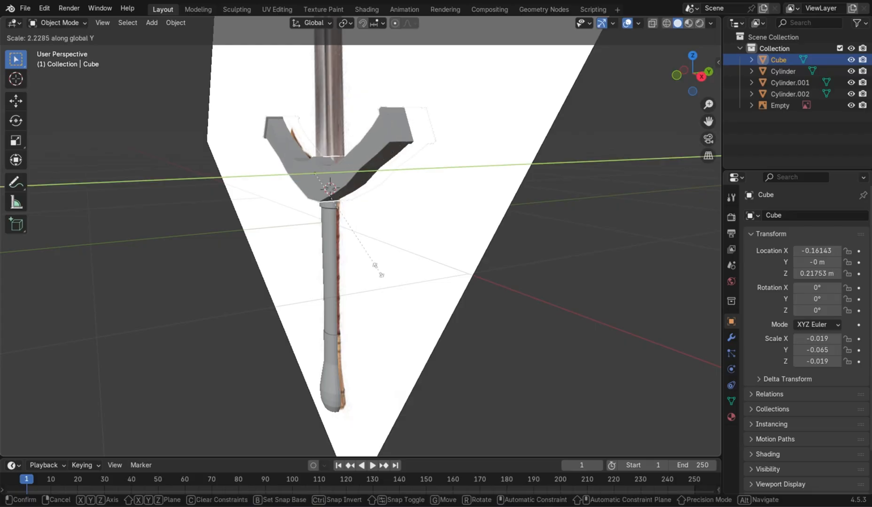
pyautogui.click(362, 218)
# Step: Scale the diamond ornament along Y to 0.102 so it protrudes further from the crossguard
pyautogui.click(318, 181)
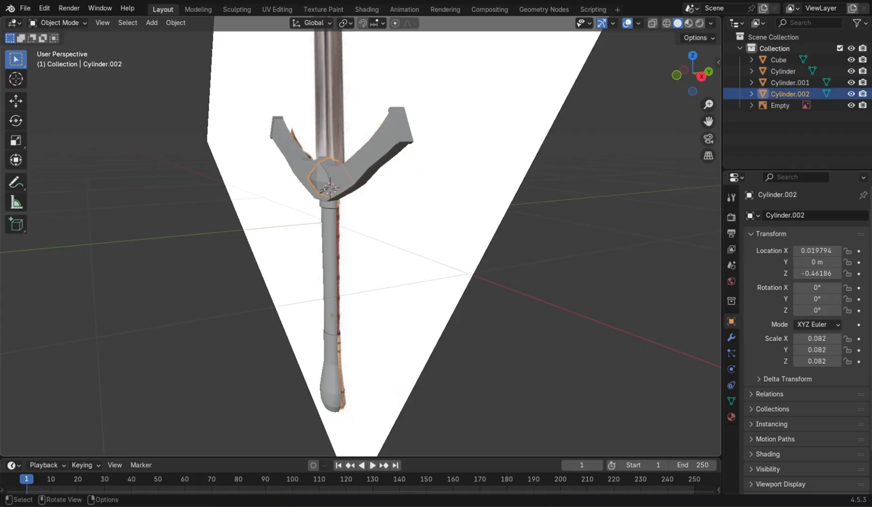
pyautogui.press('s')
pyautogui.press('y')
pyautogui.click(307, 151)
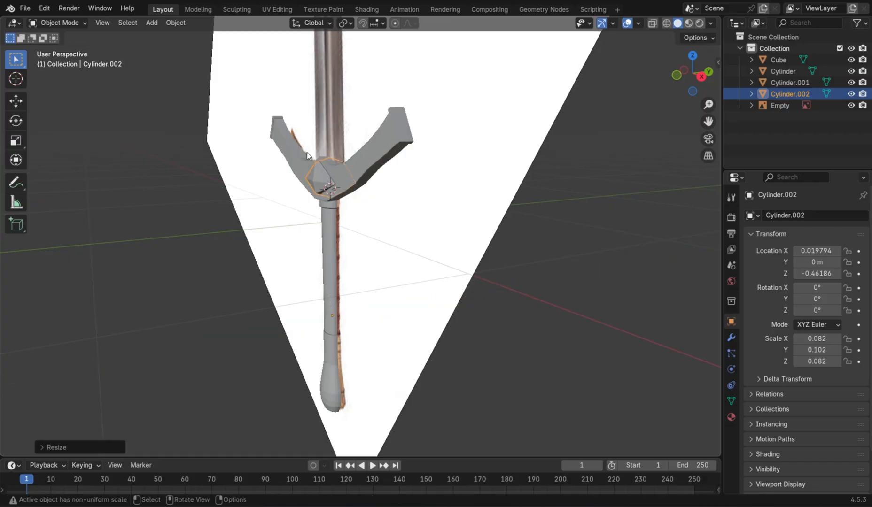
pyautogui.moveTo(351, 198); pyautogui.dragTo(498, 200, button='middle')
pyautogui.scroll(4, 462, 238)
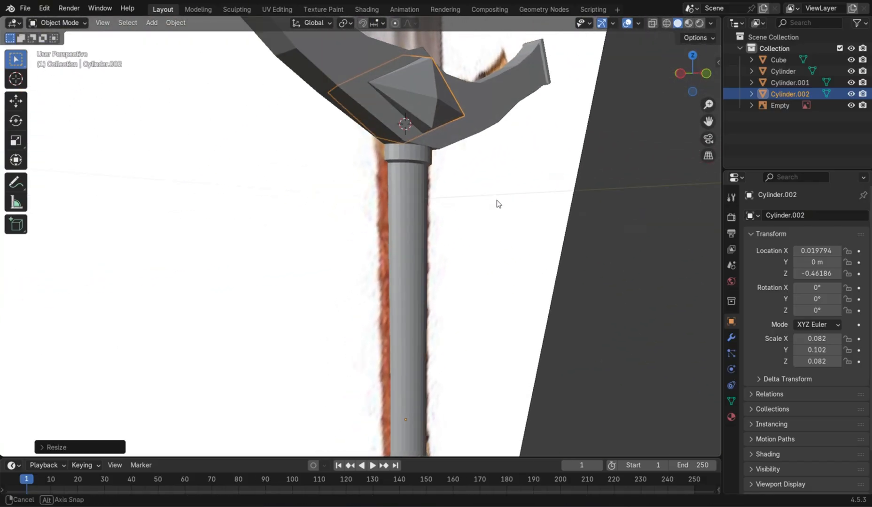
pyautogui.scroll(-3, 498, 199)
# Step: Move the diamond ornament's top vertices up along Z by about 0.022 m in front view
pyautogui.moveTo(469, 234); pyautogui.dragTo(407, 249, button='middle')
pyautogui.press('Tab')
pyautogui.scroll(5, 392, 194)
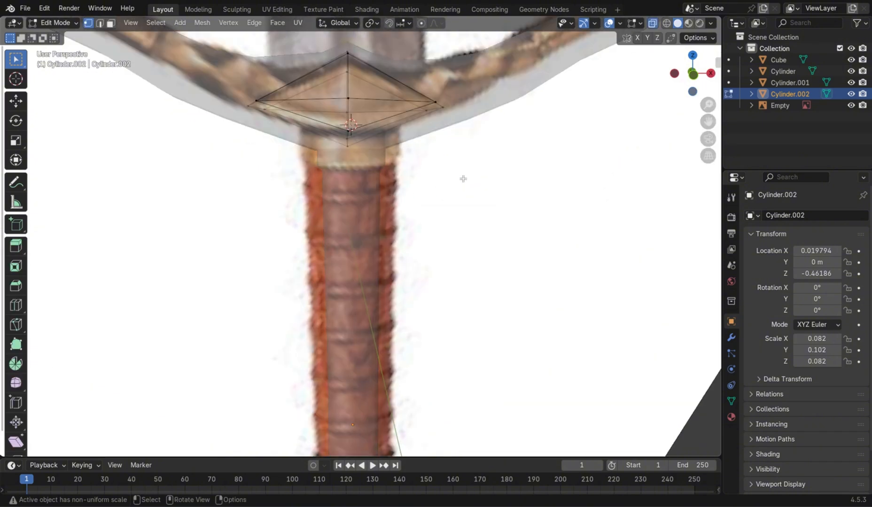
pyautogui.click(693, 74)
pyautogui.hotkey('alt', 'z')
pyautogui.hotkey('alt', 'z')
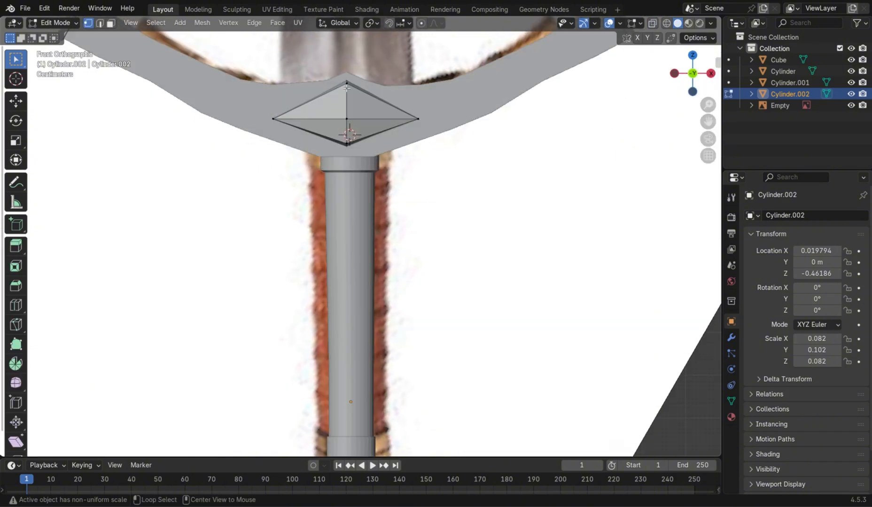
pyautogui.moveTo(337, 62); pyautogui.dragTo(396, 128)
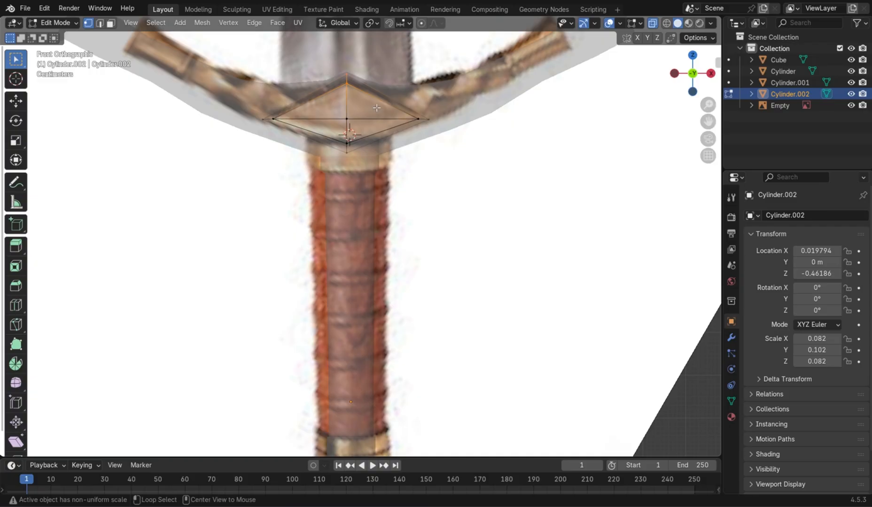
pyautogui.hotkey('alt', 'z')
pyautogui.press('g')
pyautogui.press('z')
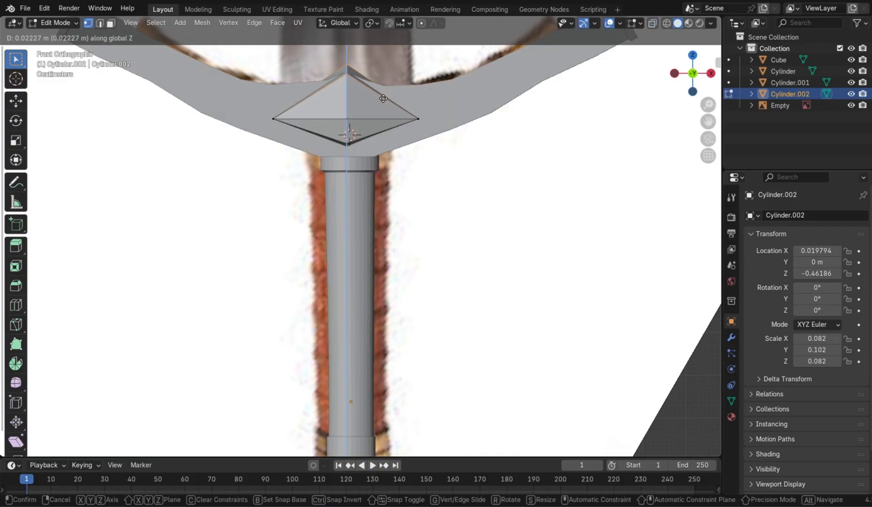
pyautogui.click(384, 99)
# Step: Add a single centred loop cut across each of the diamond ornament's two upper slanted sides
pyautogui.hotkey('ctrl', 'r')
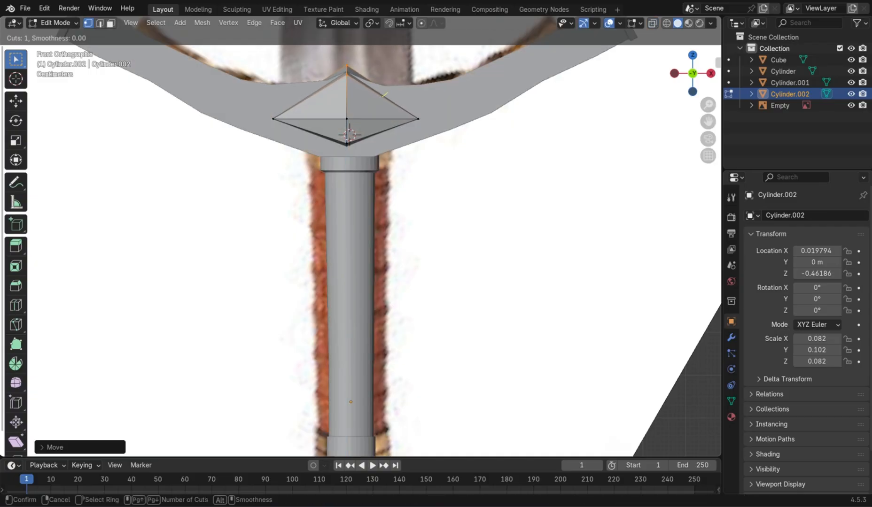
pyautogui.click(384, 95)
pyautogui.rightClick(384, 95)
pyautogui.hotkey('ctrl', 'r')
pyautogui.click(306, 89)
pyautogui.rightClick(306, 89)
pyautogui.hotkey('alt', 'z')
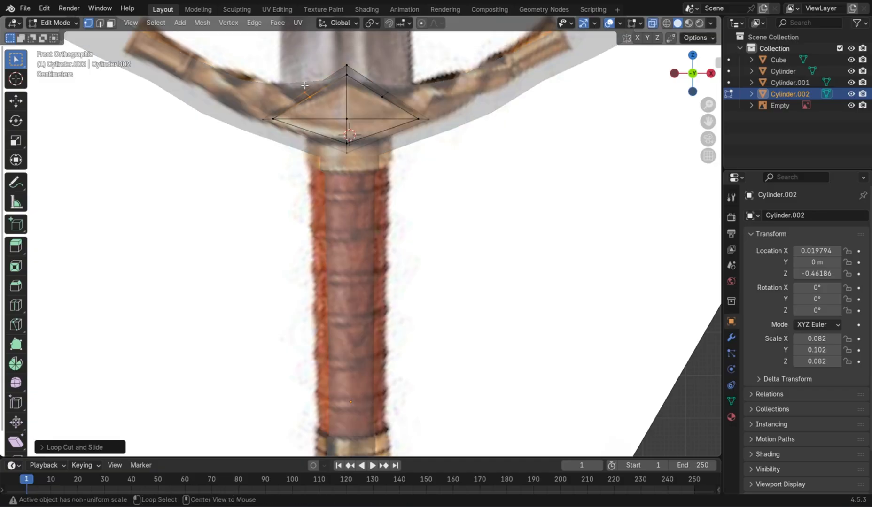
# Step: Select the new midpoint vertices on both upper sides of the diamond and raise them along Z
pyautogui.moveTo(298, 83); pyautogui.dragTo(323, 111)
pyautogui.keyDown('shift'); pyautogui.moveTo(376, 80); pyautogui.dragTo(399, 112); pyautogui.keyUp('shift')
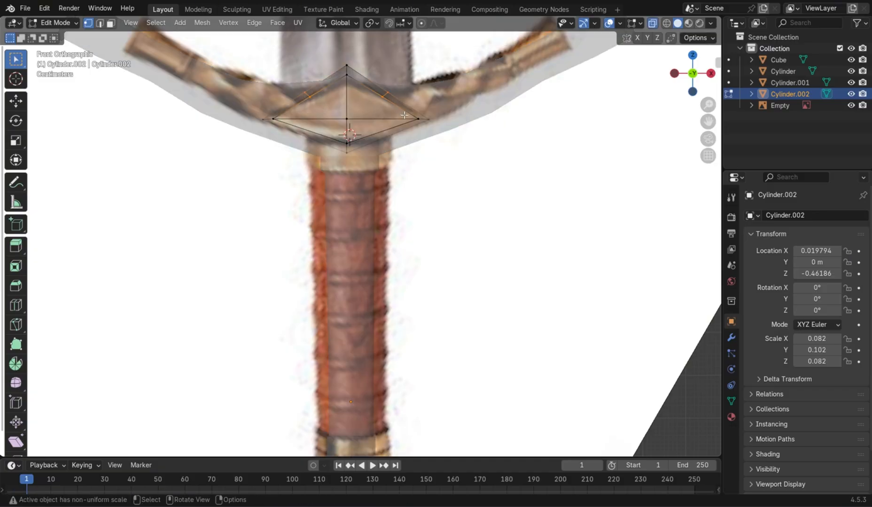
pyautogui.press('g')
pyautogui.press('z')
pyautogui.click(412, 102)
pyautogui.hotkey('alt', 'z')
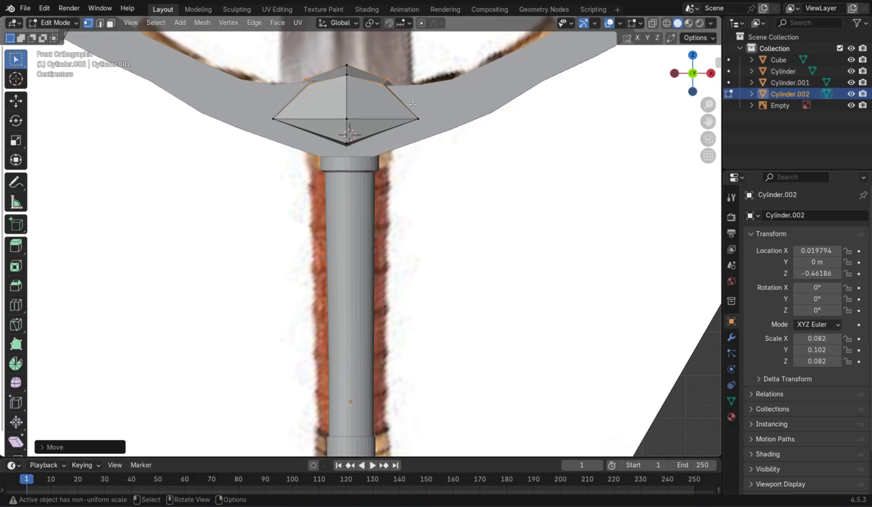
pyautogui.press('g')
pyautogui.press('z')
pyautogui.click(436, 142)
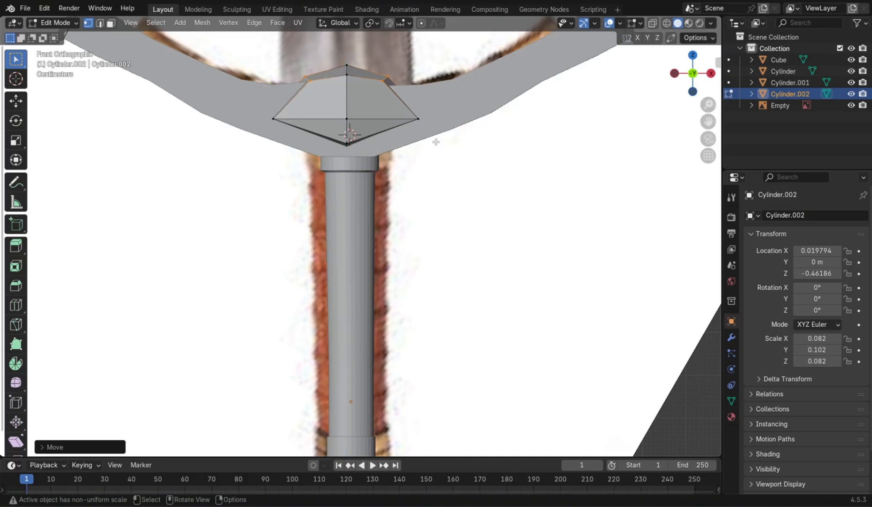
# Step: Spread the raised midpoint vertices of the diamond apart by scaling them along X
pyautogui.press('s')
pyautogui.press('x')
pyautogui.click(466, 152)
pyautogui.hotkey('alt', 'z')
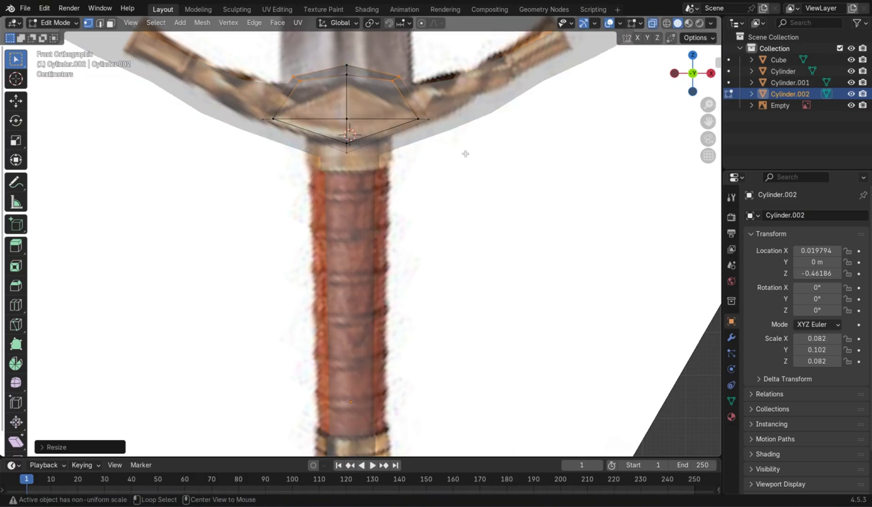
# Step: Undo the vertex moves and loop cuts to restore the plain diamond ornament, and return to Object Mode
pyautogui.hotkey('ctrl', 'z')
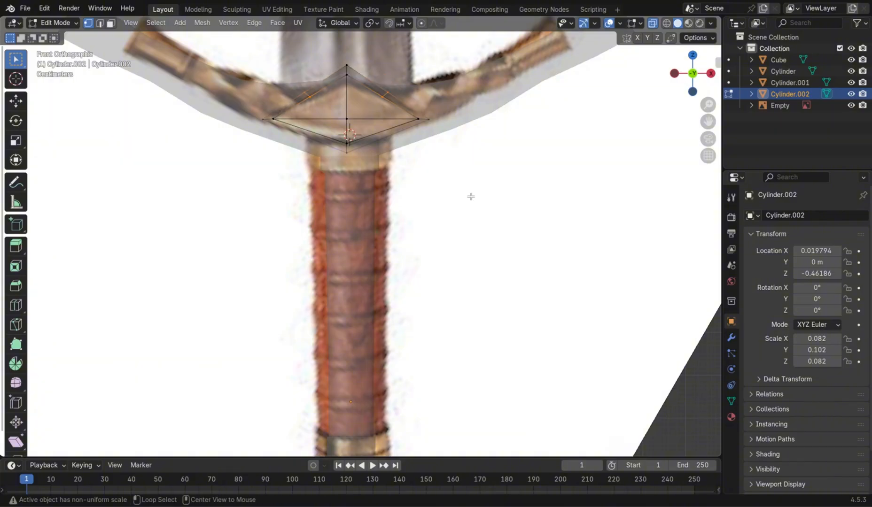
pyautogui.hotkey('alt', 'z')
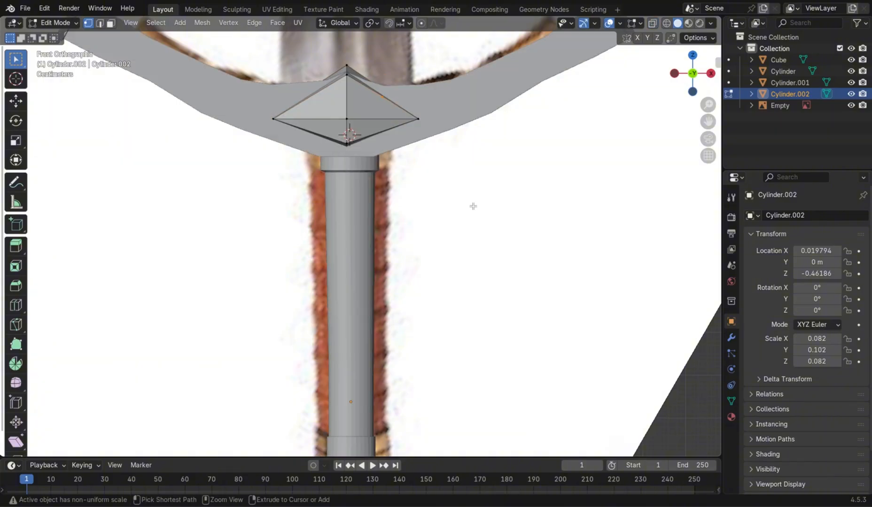
pyautogui.hotkey('ctrl', 'z')
pyautogui.hotkey('ctrl', 'z')
pyautogui.hotkey('alt', 'z')
pyautogui.click(474, 207)
pyautogui.press('Tab')
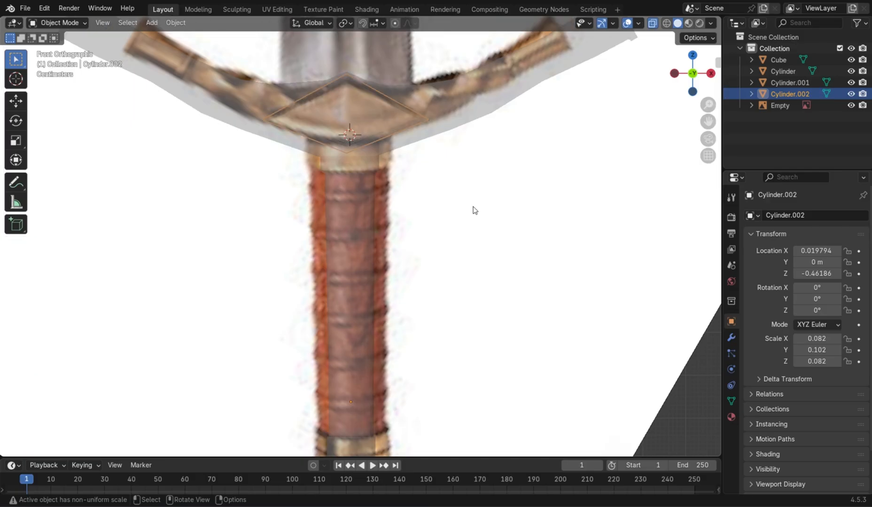
# Step: Deselect the diamond ornament and add a new cube mesh in Object Mode for the blade
pyautogui.scroll(-4, 473, 207)
pyautogui.press('Tab')
pyautogui.hotkey('alt', 'z')
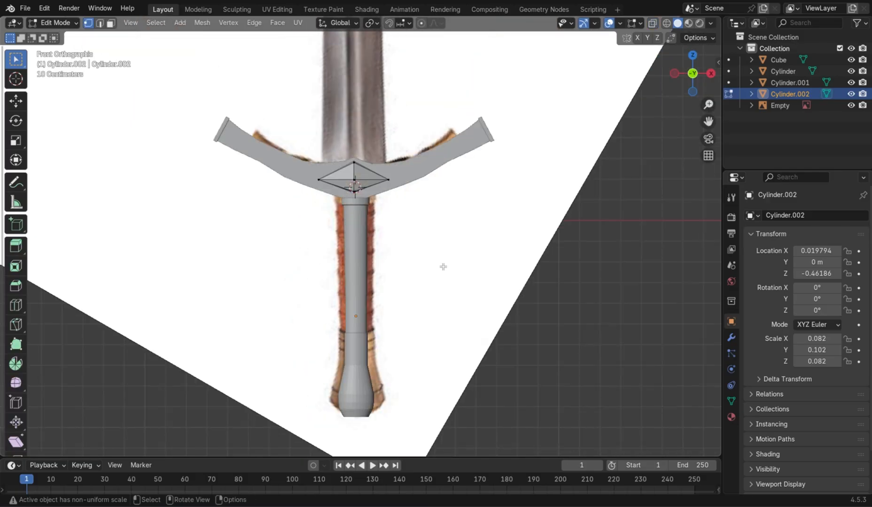
pyautogui.hotkey('shift', 'a')
pyautogui.press('Tab')
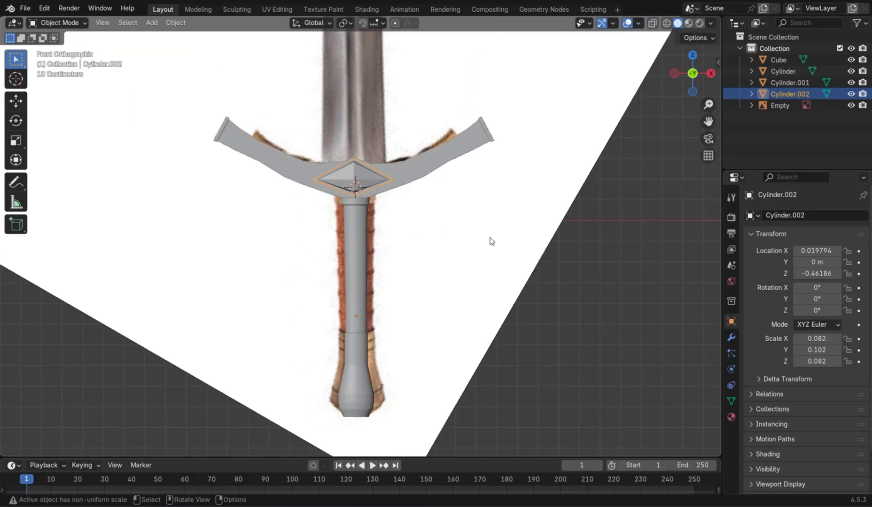
pyautogui.click(493, 243)
pyautogui.click(615, 306)
pyautogui.hotkey('shift', 'a')
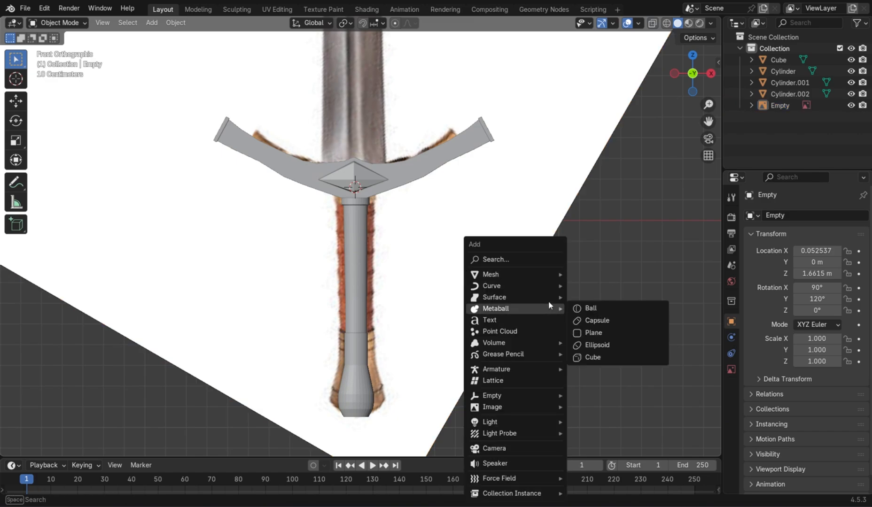
pyautogui.moveTo(538, 274)
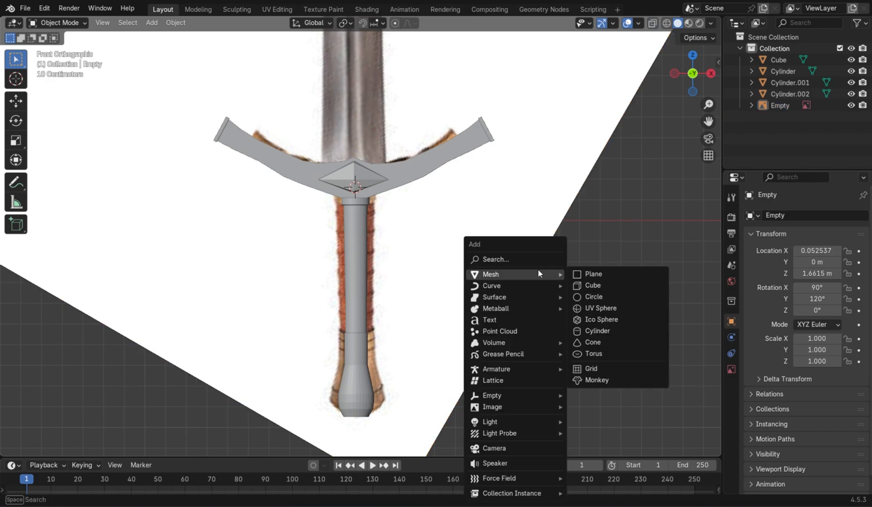
pyautogui.click(625, 285)
# Step: Scale the cube down to 0.034 and move it along Z to 0.30719 m, at the base of the blade
pyautogui.press('s')
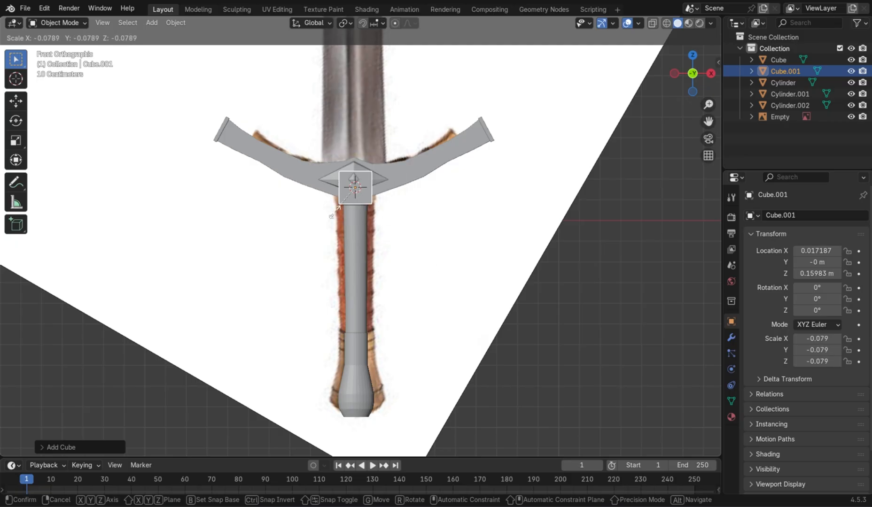
pyautogui.click(353, 229)
pyautogui.press('g')
pyautogui.press('z')
pyautogui.click(363, 177)
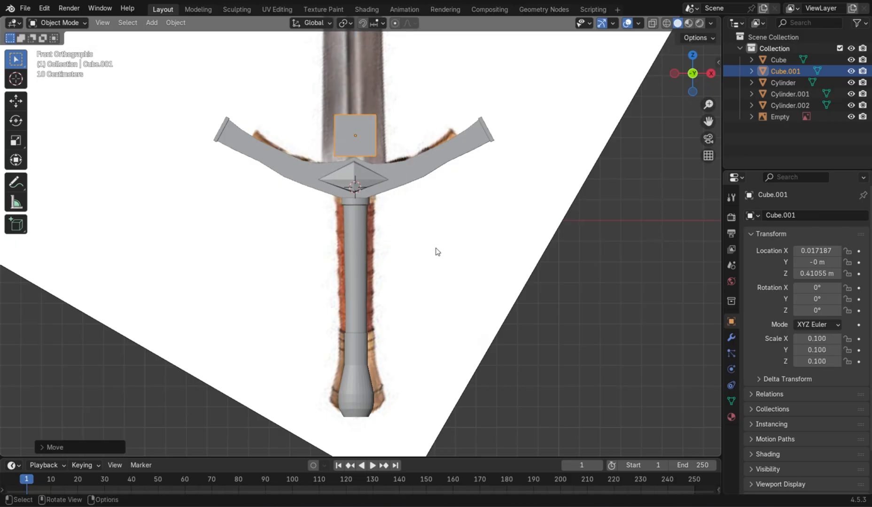
pyautogui.press('s')
pyautogui.click(370, 189)
pyautogui.press('g')
pyautogui.press('z')
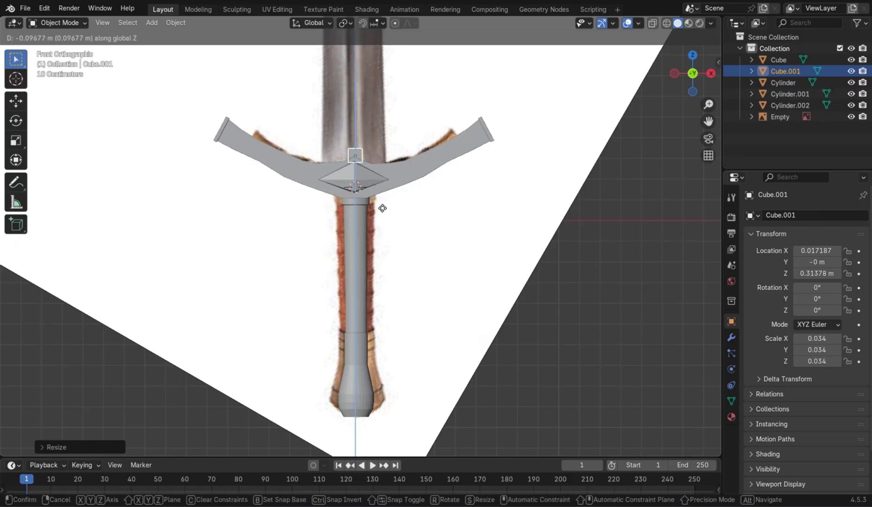
pyautogui.click(381, 210)
# Step: Stretch the cube's whole mesh along X by about 4.1 in Edit Mode to span the reference blade
pyautogui.press('Tab')
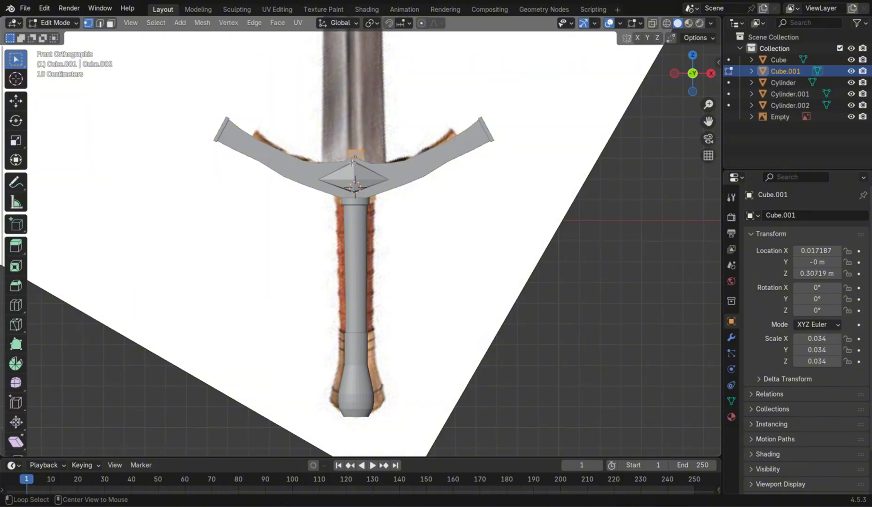
pyautogui.hotkey('alt', 'z')
pyautogui.press('g')
pyautogui.press('Escape')
pyautogui.moveTo(311, 127); pyautogui.dragTo(539, 253)
pyautogui.press('s')
pyautogui.press('x')
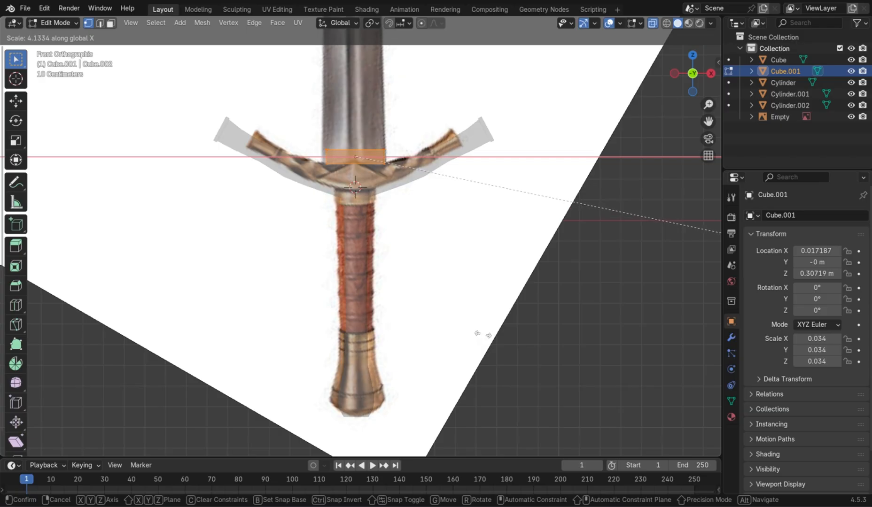
pyautogui.click(482, 335)
# Step: Shift the block's left vertices about 0.009 m outward along X, and widen the block slightly along X to match the blade's base
pyautogui.moveTo(304, 138); pyautogui.dragTo(373, 212)
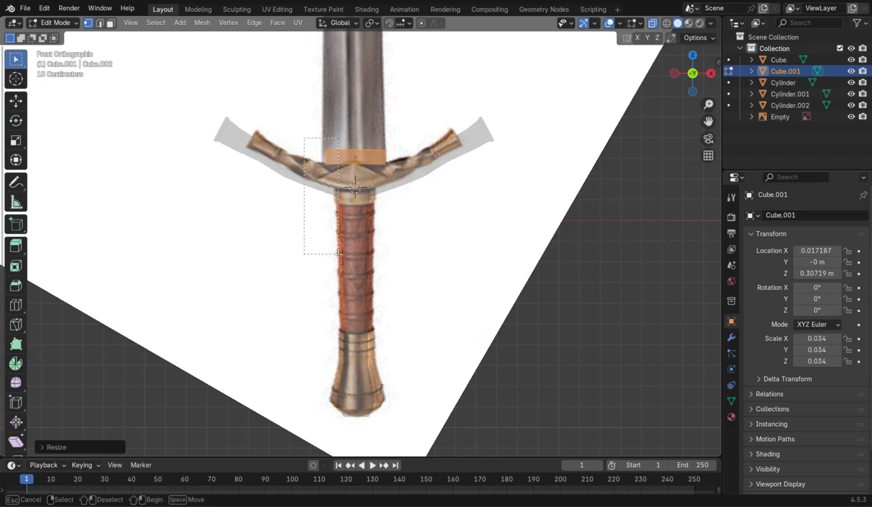
pyautogui.moveTo(338, 254); pyautogui.dragTo(338, 254)
pyautogui.press('g')
pyautogui.press('x')
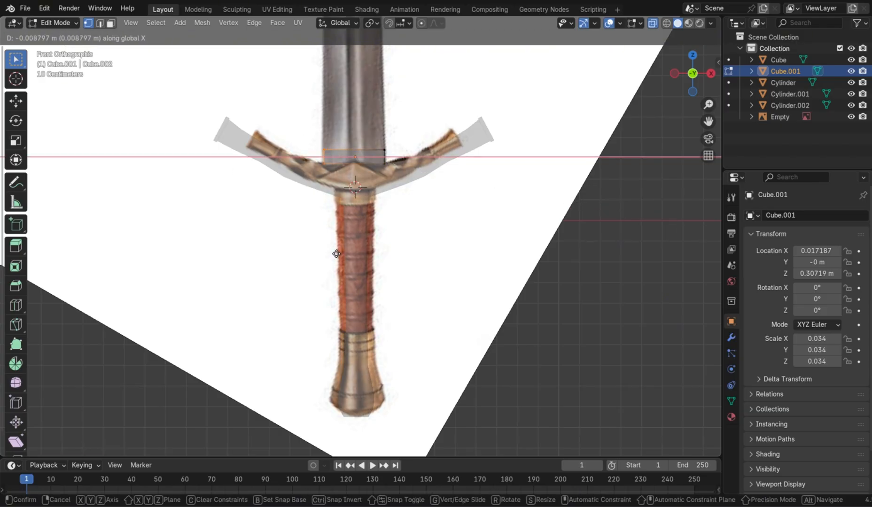
pyautogui.click(336, 254)
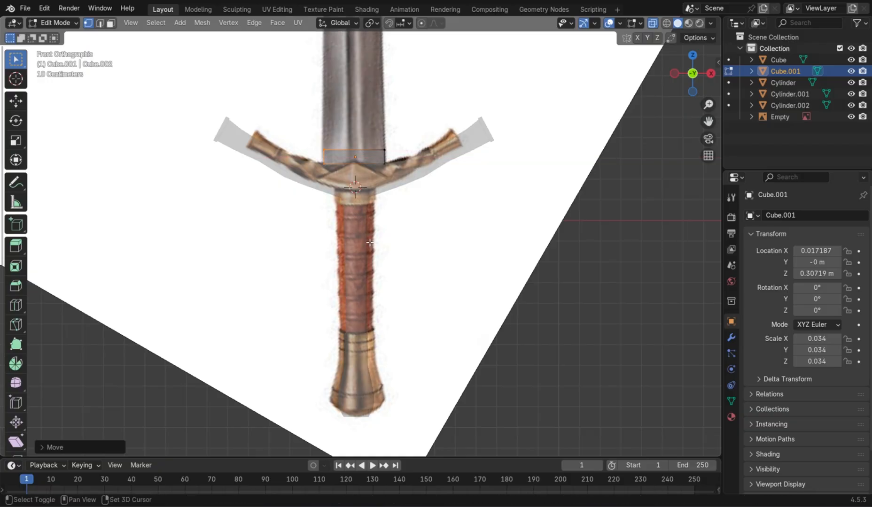
pyautogui.keyDown('shift'); pyautogui.moveTo(356, 229); pyautogui.dragTo(365, 324, button='middle'); pyautogui.keyUp('shift')
pyautogui.moveTo(315, 227); pyautogui.dragTo(440, 247)
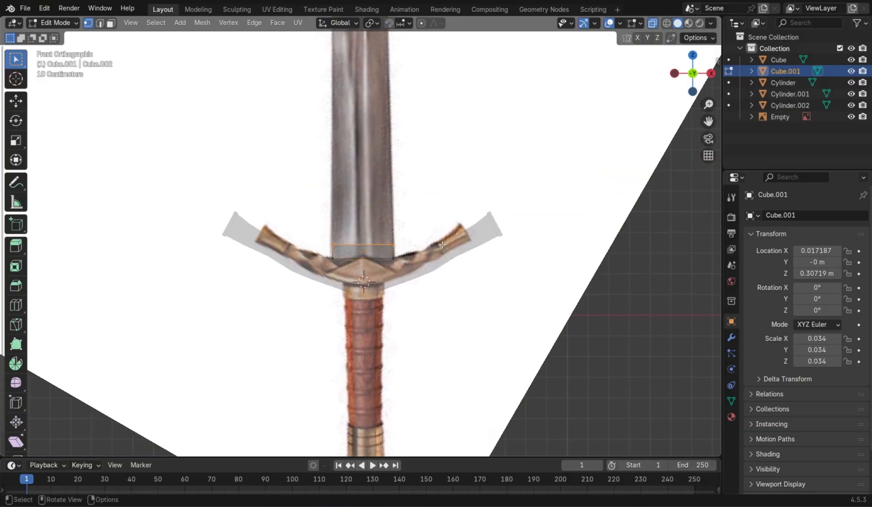
pyautogui.press('s')
pyautogui.press('x')
pyautogui.click(498, 278)
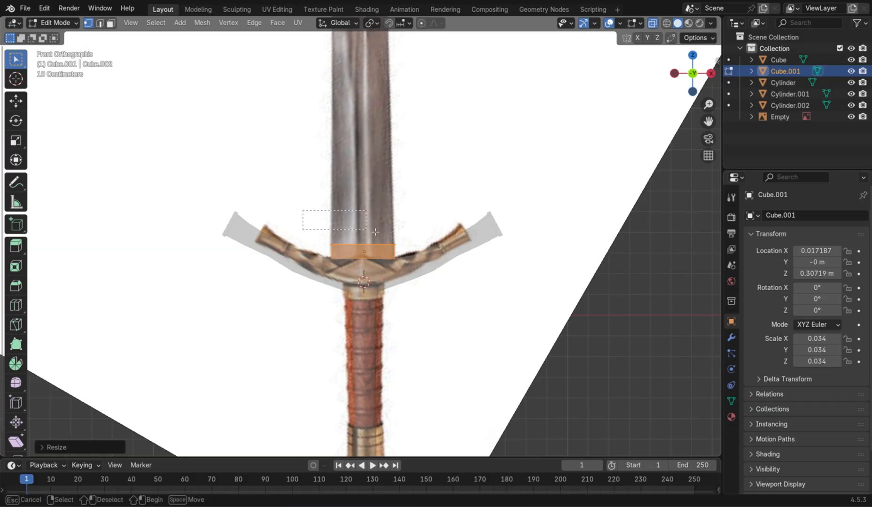
# Step: Extrude the block's top upward along the reference blade and narrow the new end along X
pyautogui.moveTo(433, 248); pyautogui.dragTo(434, 248)
pyautogui.press('e')
pyautogui.click(472, 63)
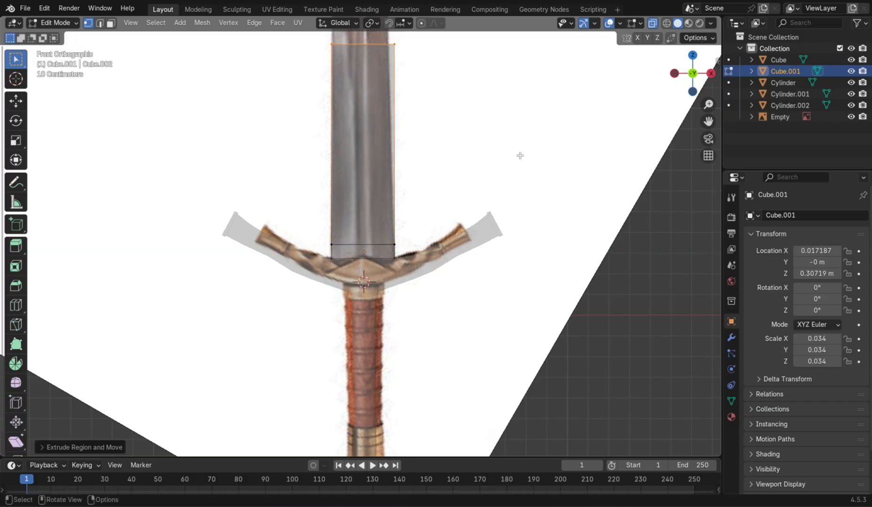
pyautogui.press('s')
pyautogui.press('x')
pyautogui.click(522, 181)
# Step: Fine-tune the extruded end's width and position along X to follow the reference blade's edges
pyautogui.press('g')
pyautogui.press('x')
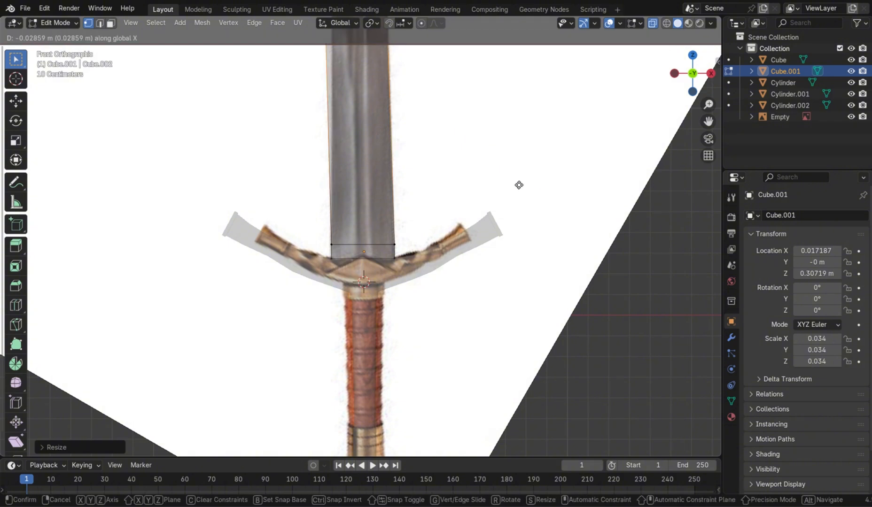
pyautogui.press('Escape')
pyautogui.press('s')
pyautogui.press('x')
pyautogui.press('g')
pyautogui.press('x')
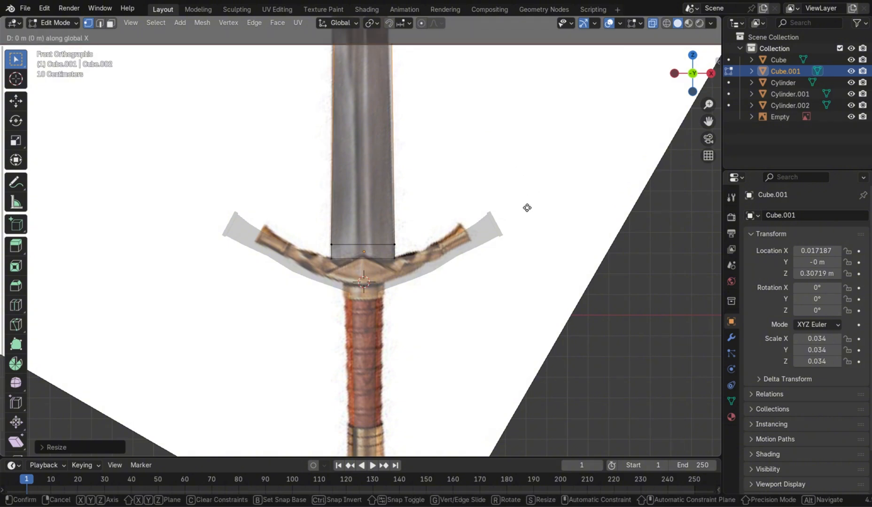
pyautogui.click(524, 206)
# Step: Extrude a second blade section upward, then narrow and shift its end along X to match the reference taper
pyautogui.keyDown('shift'); pyautogui.moveTo(523, 207); pyautogui.dragTo(514, 410, button='middle'); pyautogui.keyUp('shift')
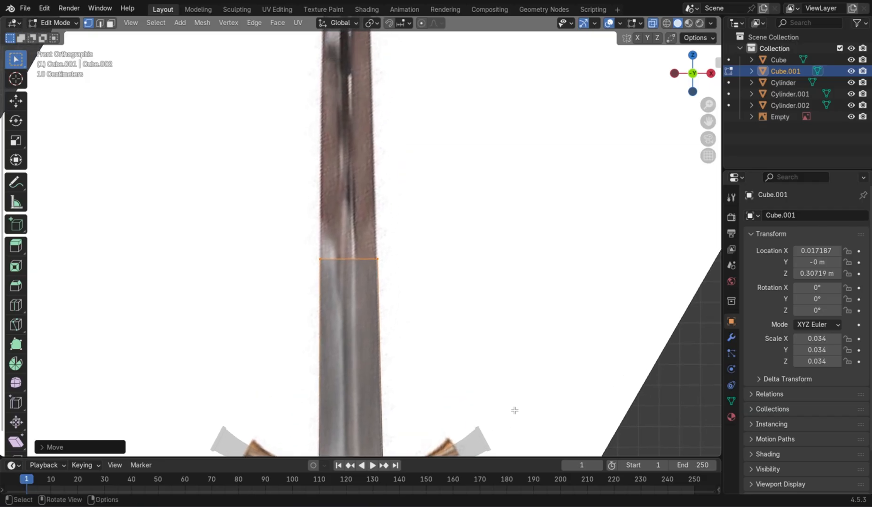
pyautogui.scroll(-3, 515, 411)
pyautogui.keyDown('shift'); pyautogui.moveTo(504, 286); pyautogui.dragTo(536, 410, button='middle'); pyautogui.keyUp('shift')
pyautogui.press('e')
pyautogui.click(545, 187)
pyautogui.press('s')
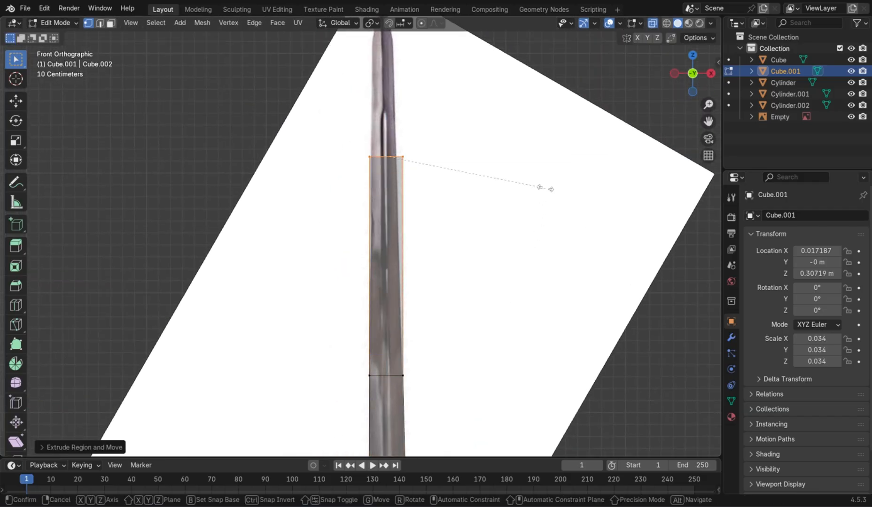
pyautogui.press('x')
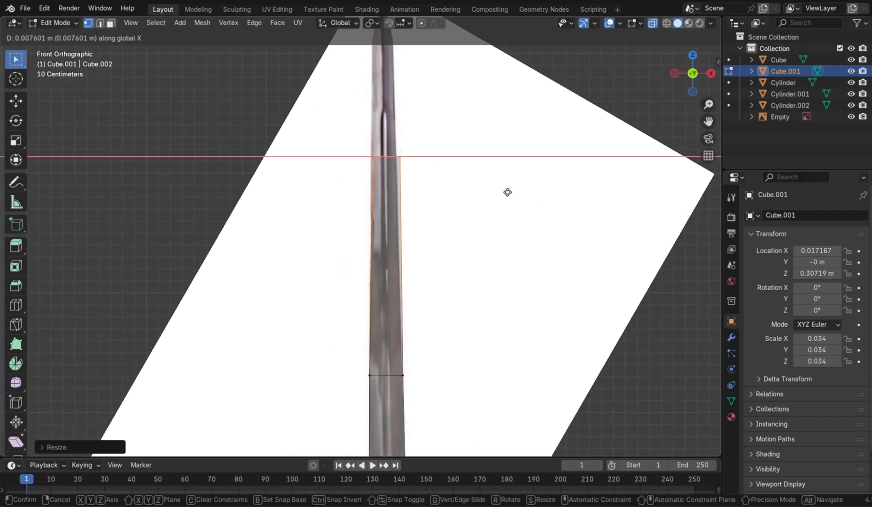
pyautogui.click(507, 194)
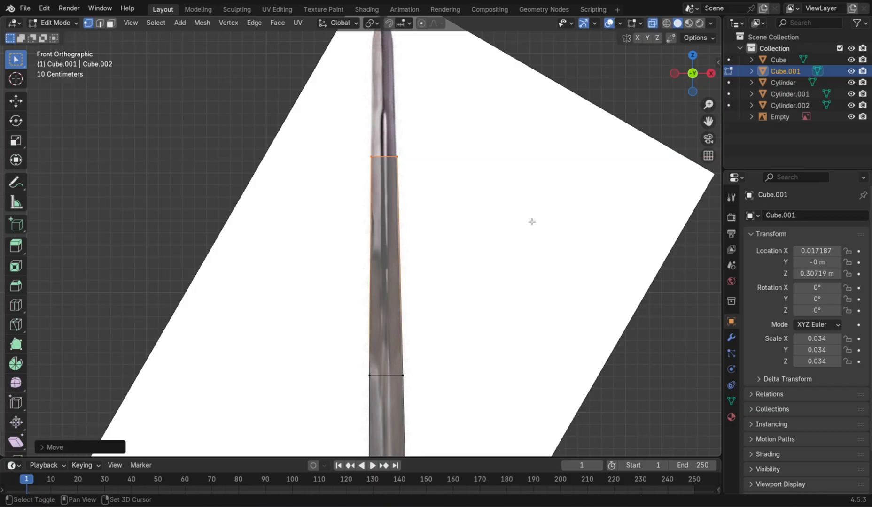
# Step: Extrude a third blade section upward to where the reference blade's pointed tip begins
pyautogui.scroll(-2, 532, 222)
pyautogui.press('e')
pyautogui.click(528, 269)
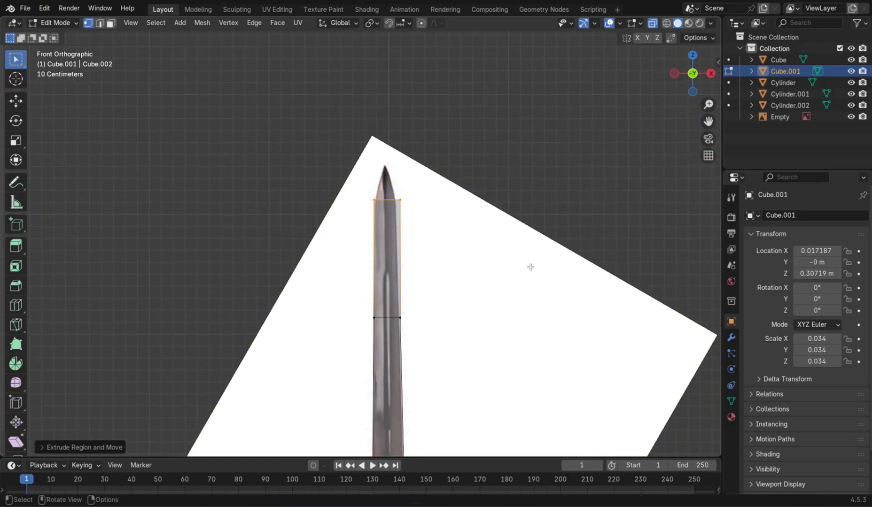
# Step: Narrow the third blade section's upper end along X and shift it to meet the reference blade's edges
pyautogui.press('s')
pyautogui.press('x')
pyautogui.click(501, 264)
pyautogui.press('g')
pyautogui.press('x')
pyautogui.click(501, 265)
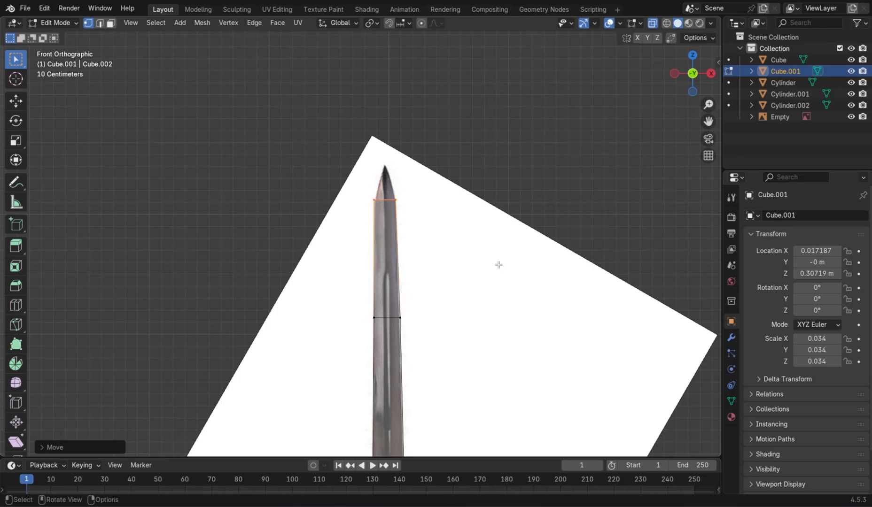
pyautogui.press('s')
pyautogui.press('x')
pyautogui.click(492, 267)
pyautogui.scroll(2, 492, 266)
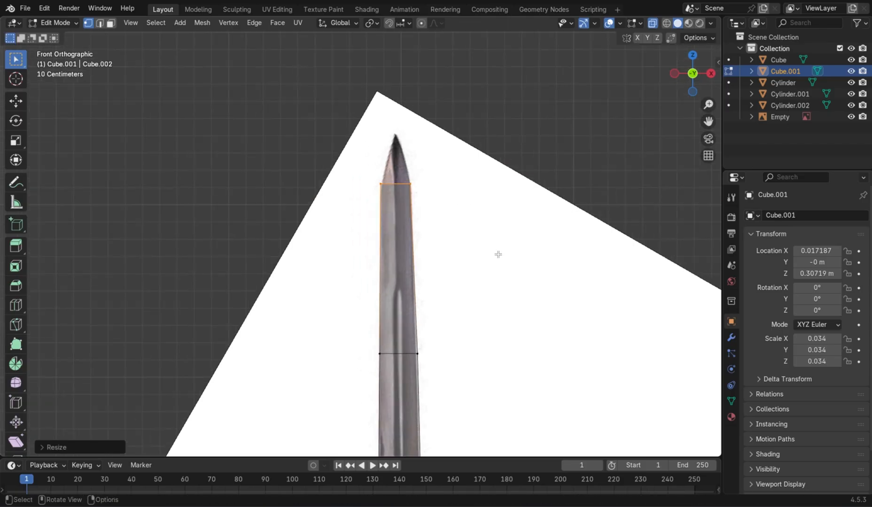
# Step: Extrude the blade's tip section, collapse its end to 0 along X, and raise the point to the reference tip
pyautogui.press('e')
pyautogui.click(508, 199)
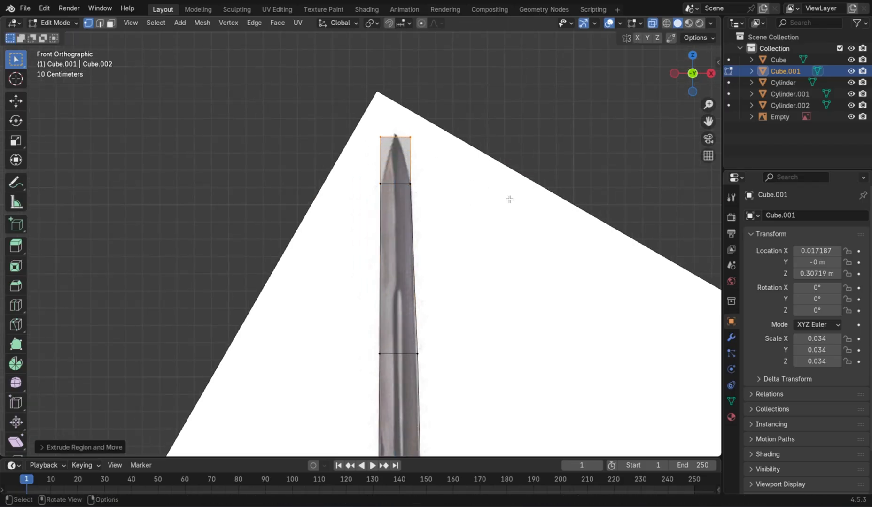
pyautogui.press('s')
pyautogui.press('x')
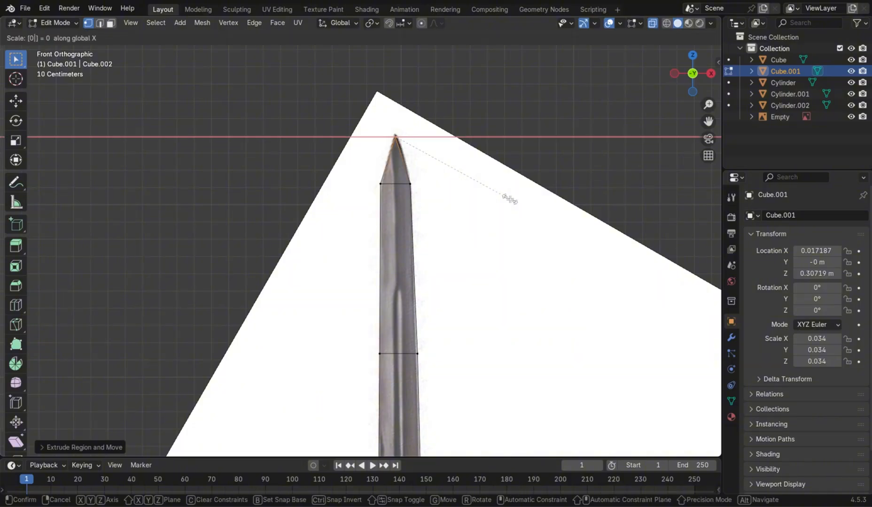
pyautogui.click(510, 199)
pyautogui.press('g')
pyautogui.press('z')
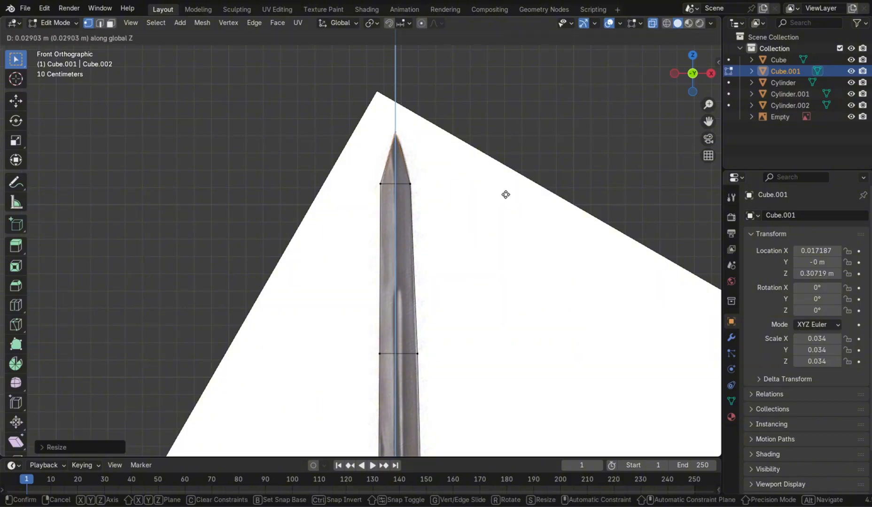
pyautogui.click(508, 194)
pyautogui.scroll(1, 504, 197)
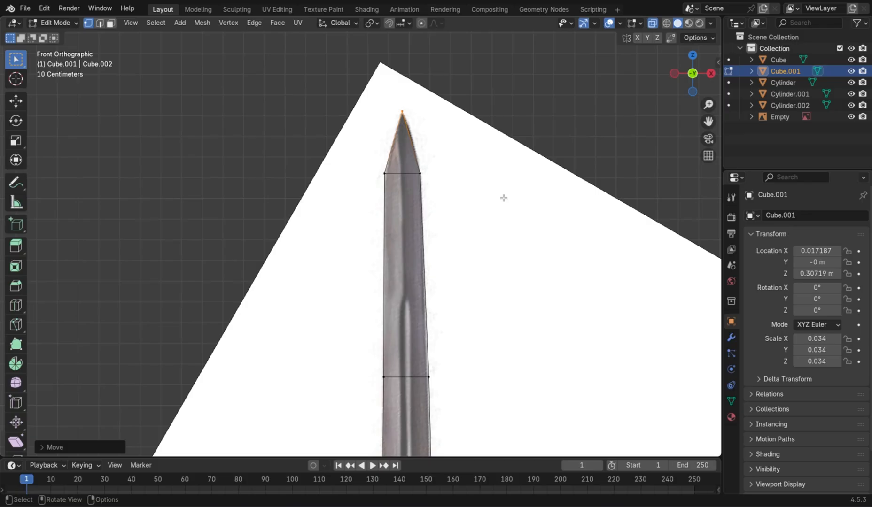
# Step: Leave mesh editing and examine the whole sword in perspective and from the front against the reference image
pyautogui.scroll(-2, 504, 198)
pyautogui.keyDown('shift'); pyautogui.moveTo(493, 323); pyautogui.dragTo(485, 204, button='middle'); pyautogui.keyUp('shift')
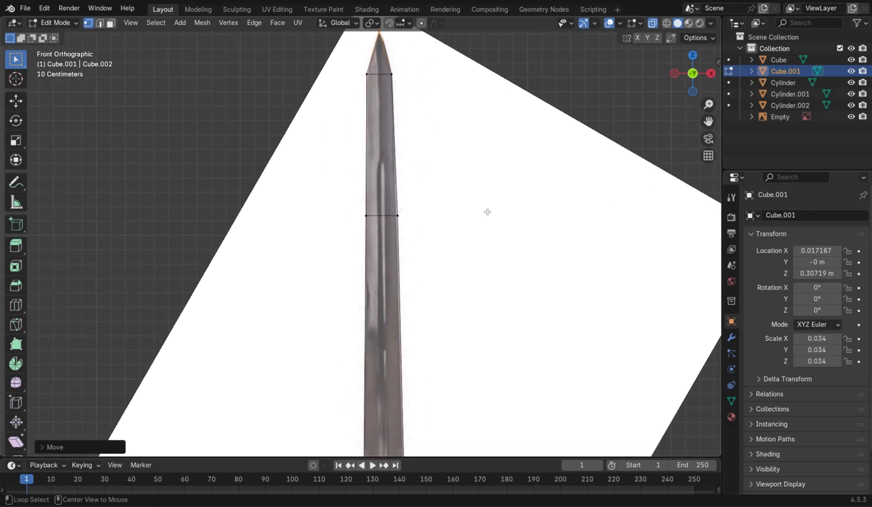
pyautogui.moveTo(485, 249); pyautogui.dragTo(504, 259, button='middle')
pyautogui.press('Tab')
pyautogui.click(454, 257)
pyautogui.scroll(-2, 452, 258)
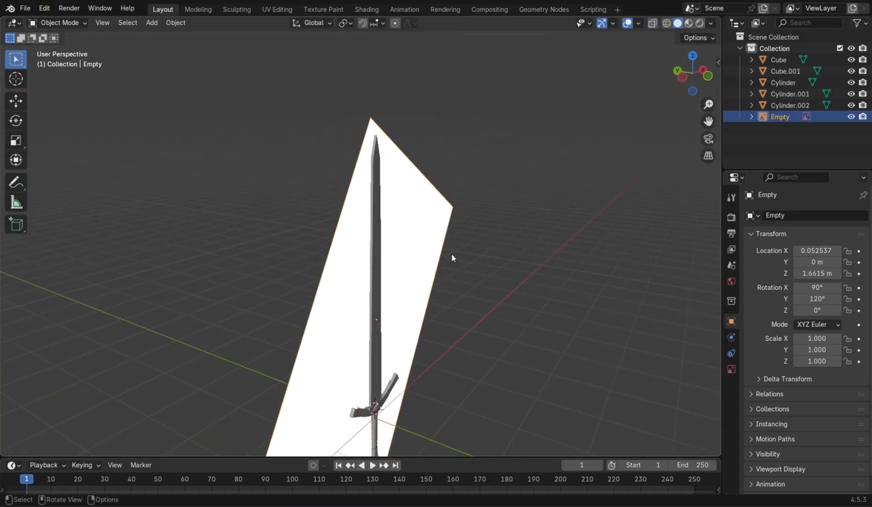
pyautogui.moveTo(462, 322); pyautogui.dragTo(415, 309, button='middle')
pyautogui.scroll(-3, 424, 313)
pyautogui.scroll(3, 427, 316)
pyautogui.hotkey('alt', 'z')
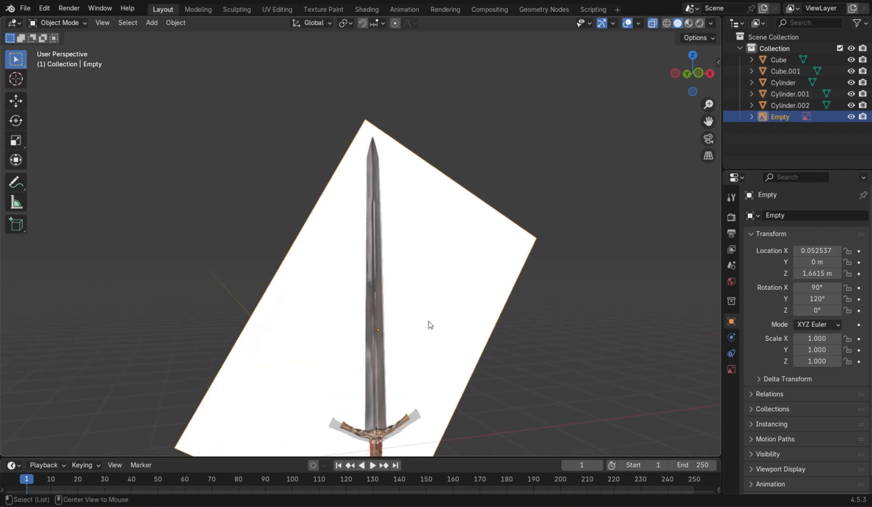
pyautogui.keyDown('shift'); pyautogui.moveTo(482, 371); pyautogui.dragTo(408, 212, button='middle'); pyautogui.keyUp('shift')
pyautogui.click(701, 76)
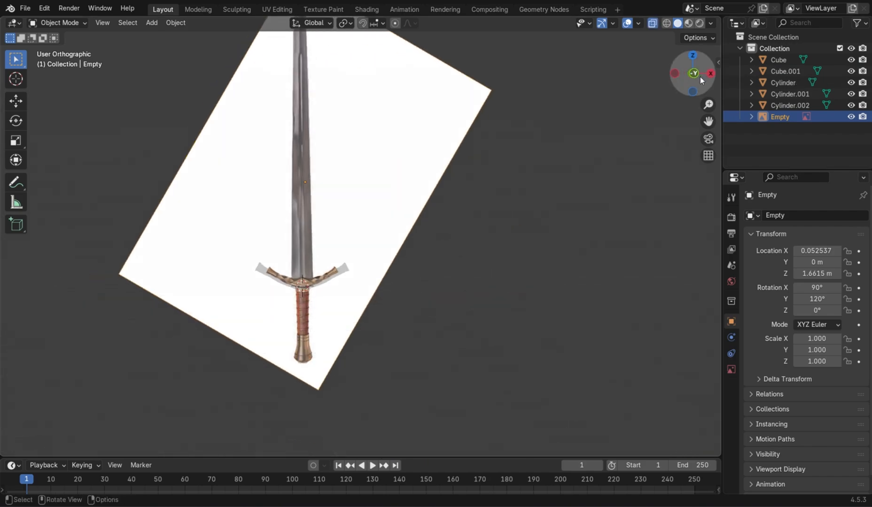
pyautogui.scroll(1, 553, 308)
pyautogui.scroll(4, 553, 307)
pyautogui.keyDown('shift'); pyautogui.moveTo(450, 325); pyautogui.dragTo(605, 151, button='middle'); pyautogui.keyUp('shift')
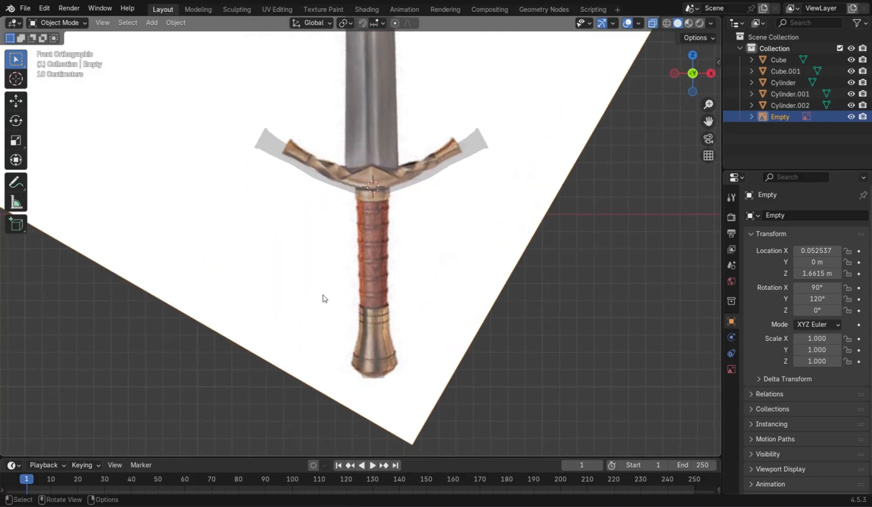
pyautogui.click(372, 266)
pyautogui.scroll(2, 372, 267)
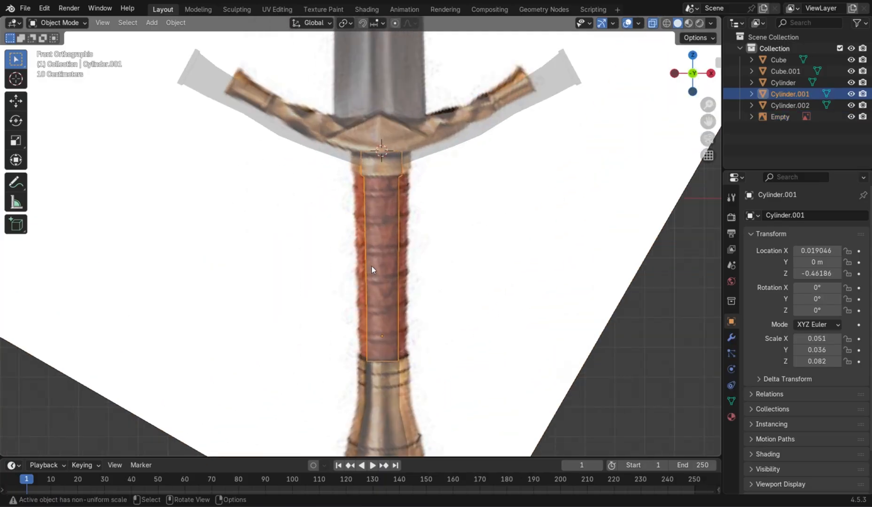
pyautogui.press('Tab')
pyautogui.press('a')
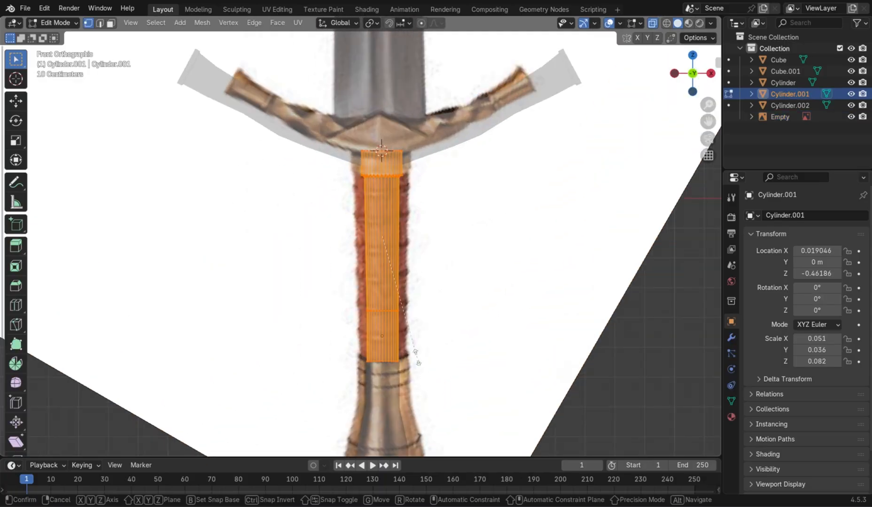
pyautogui.press('Tab')
# Step: Widen the grip and pommel meshes together along X by about 1.45 to match the reference hilt
pyautogui.click(397, 411)
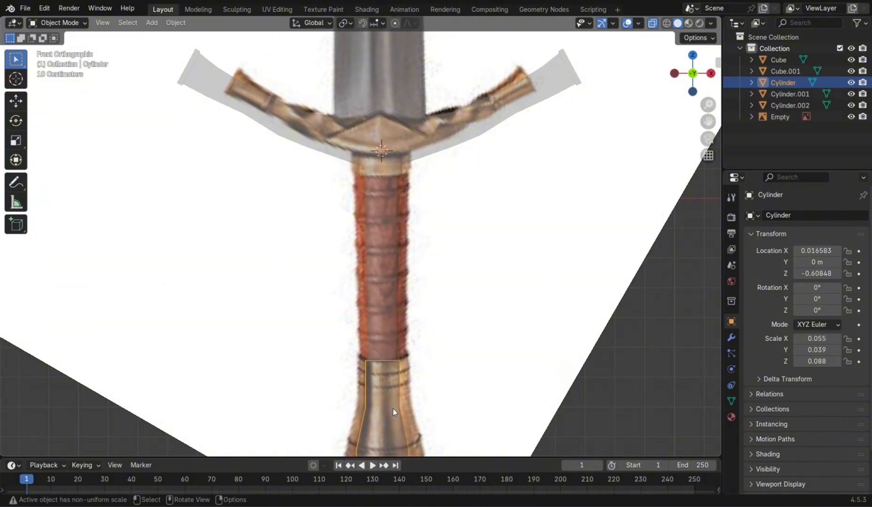
pyautogui.keyDown('shift'); pyautogui.click(389, 323); pyautogui.keyUp('shift')
pyautogui.press('Tab')
pyautogui.press('s')
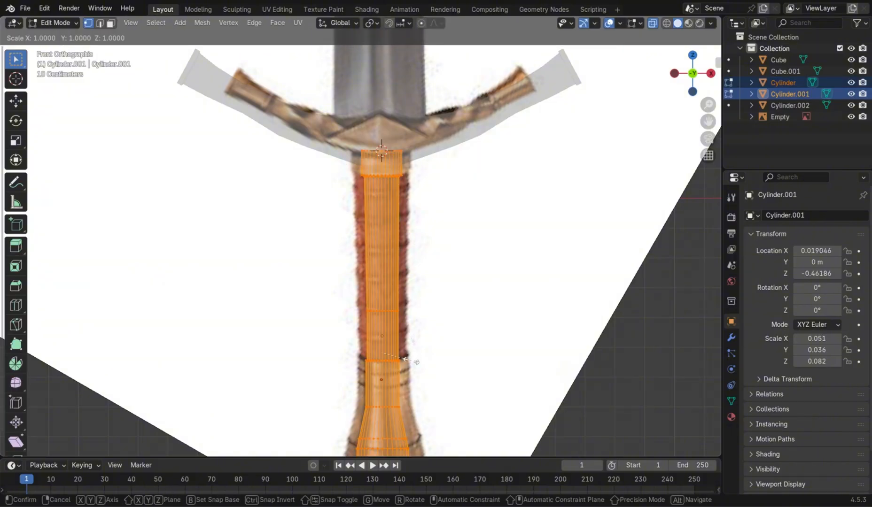
pyautogui.press('y')
pyautogui.press('x')
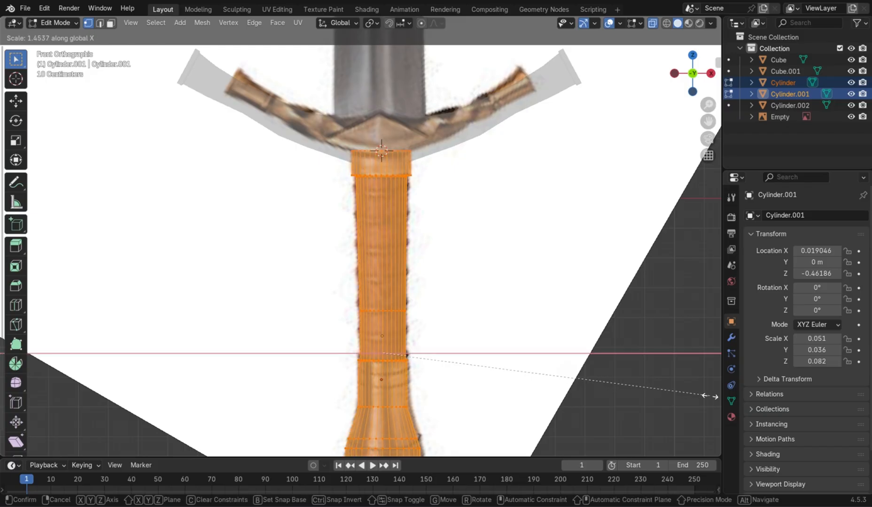
pyautogui.click(3, 395)
# Step: Thicken the grip and pommel meshes together along Y and return to Object Mode
pyautogui.scroll(1, 271, 325)
pyautogui.moveTo(271, 325); pyautogui.dragTo(510, 332, button='middle')
pyautogui.press('s')
pyautogui.press('y')
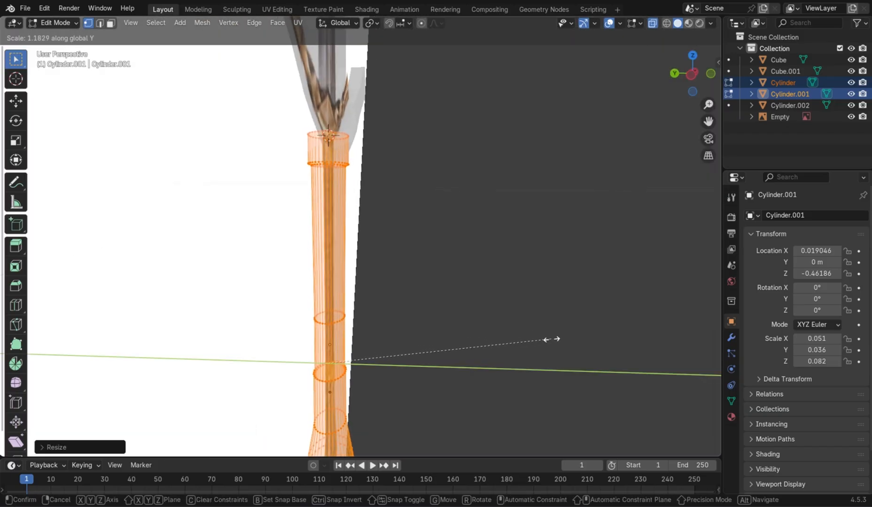
pyautogui.click(562, 329)
pyautogui.press('Tab')
pyautogui.moveTo(561, 328); pyautogui.dragTo(482, 295, button='middle')
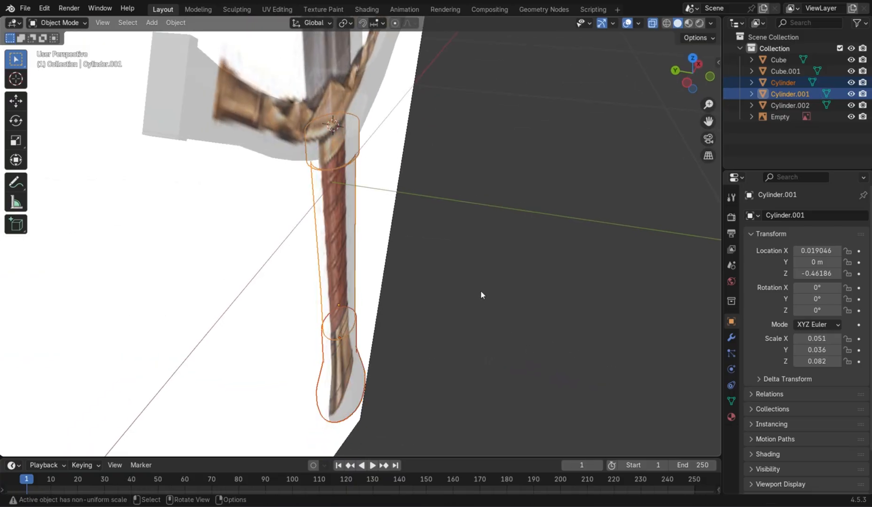
# Step: Thicken the crossguard and diamond ornament together along Y, bringing the crossguard's Y scale to about -0.055
pyautogui.hotkey('alt', 'z')
pyautogui.click(354, 109)
pyautogui.keyDown('shift'); pyautogui.click(301, 138); pyautogui.keyUp('shift')
pyautogui.press('s')
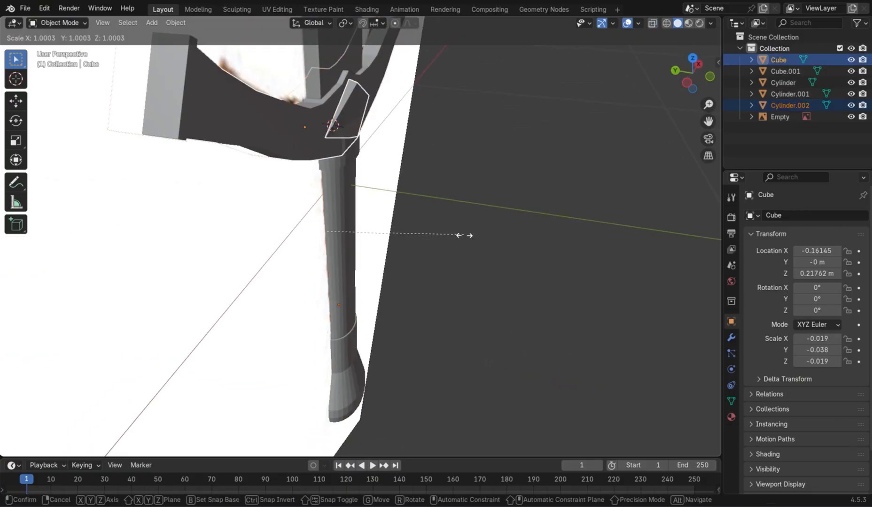
pyautogui.press('y')
pyautogui.click(524, 250)
pyautogui.moveTo(511, 251); pyautogui.dragTo(479, 299, button='middle')
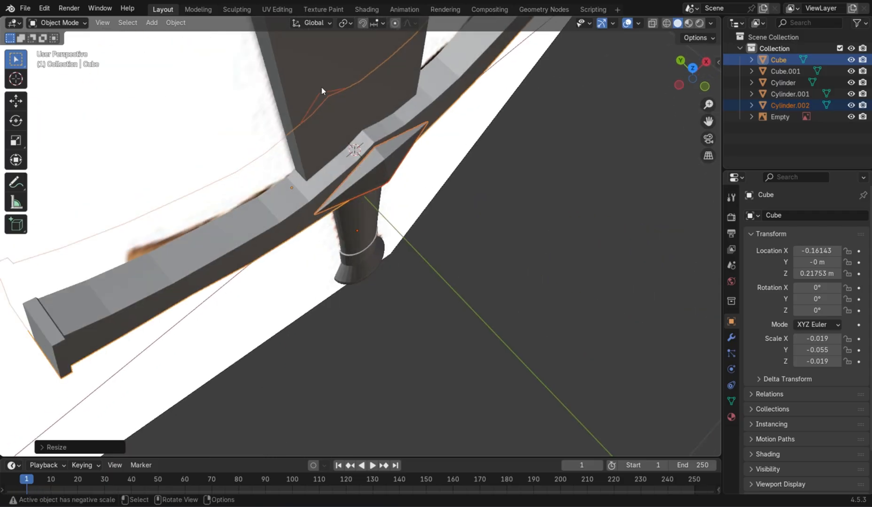
# Step: Thin the blade along Y to a Y scale of about 0.016
pyautogui.click(322, 89)
pyautogui.moveTo(422, 173); pyautogui.dragTo(493, 148, button='middle')
pyautogui.press('s')
pyautogui.press('y')
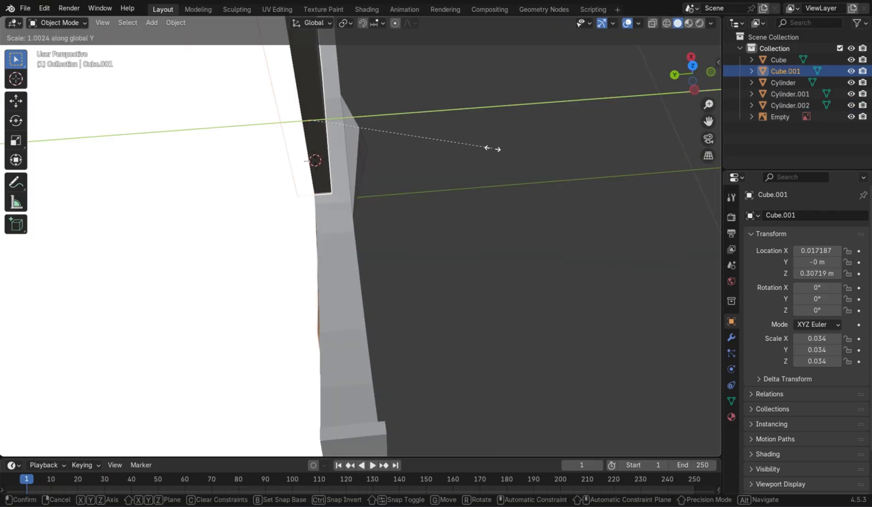
pyautogui.click(367, 169)
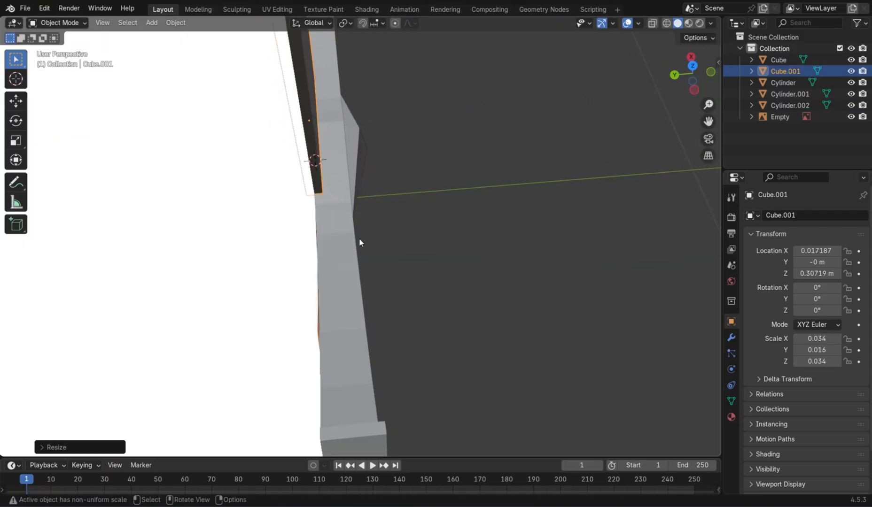
# Step: Narrow the grip and pommel together along X, bringing the pommel's X scale to about 0.041
pyautogui.moveTo(451, 309); pyautogui.dragTo(371, 241, button='middle')
pyautogui.click(371, 241)
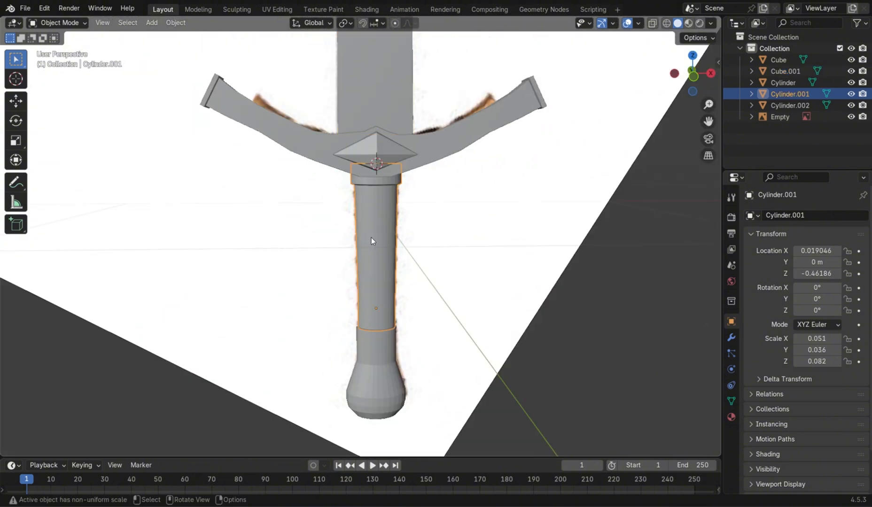
pyautogui.keyDown('shift'); pyautogui.click(383, 368); pyautogui.keyUp('shift')
pyautogui.press('s')
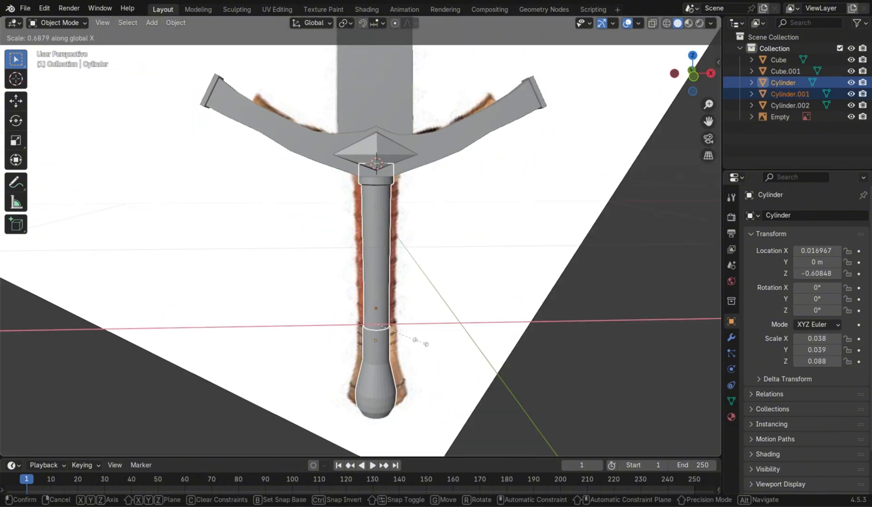
pyautogui.click(428, 344)
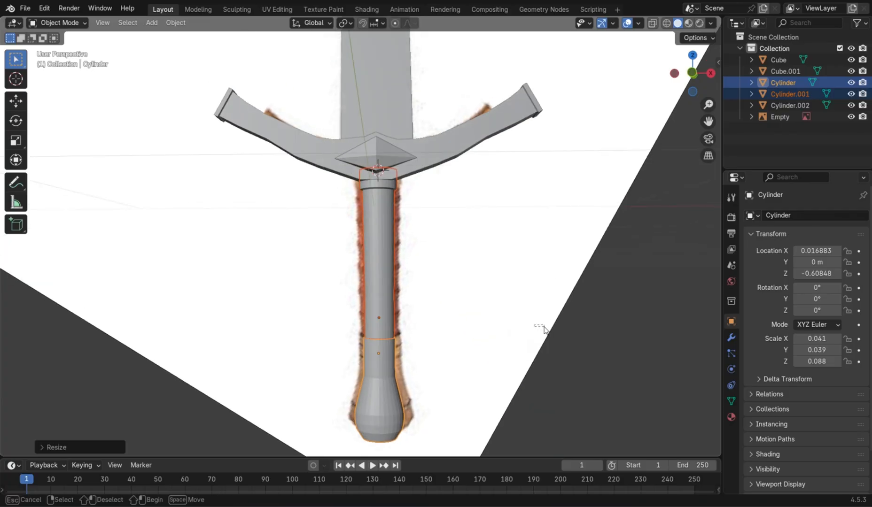
# Step: Add four evenly spaced loop cuts to the grip's lower section, working from the front view
pyautogui.click(538, 303)
pyautogui.scroll(3, 524, 273)
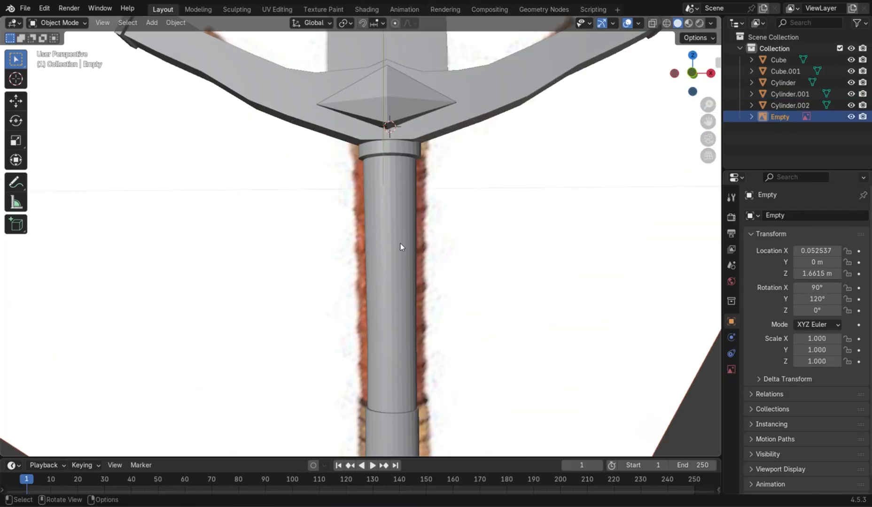
pyautogui.moveTo(401, 245); pyautogui.dragTo(403, 264, button='middle')
pyautogui.scroll(-3, 498, 181)
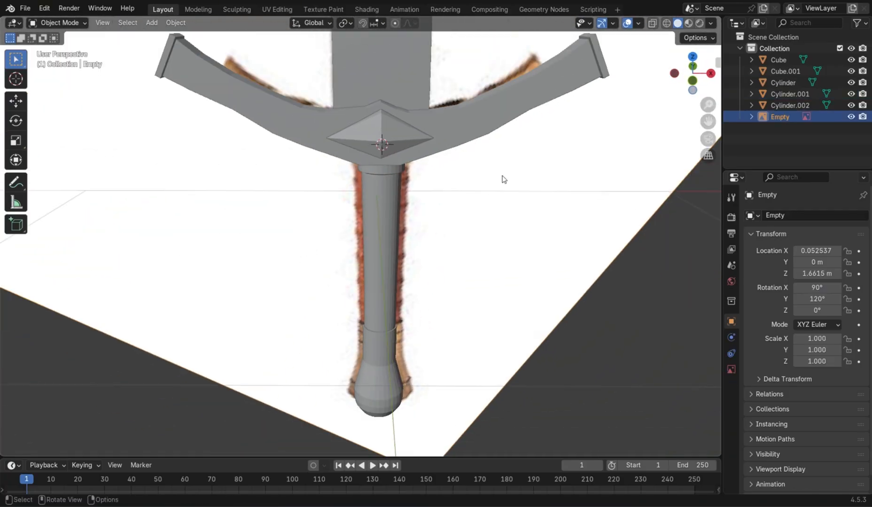
pyautogui.click(691, 78)
pyautogui.scroll(3, 513, 340)
pyautogui.keyDown('shift'); pyautogui.moveTo(514, 342); pyautogui.dragTo(483, 240, button='middle'); pyautogui.keyUp('shift')
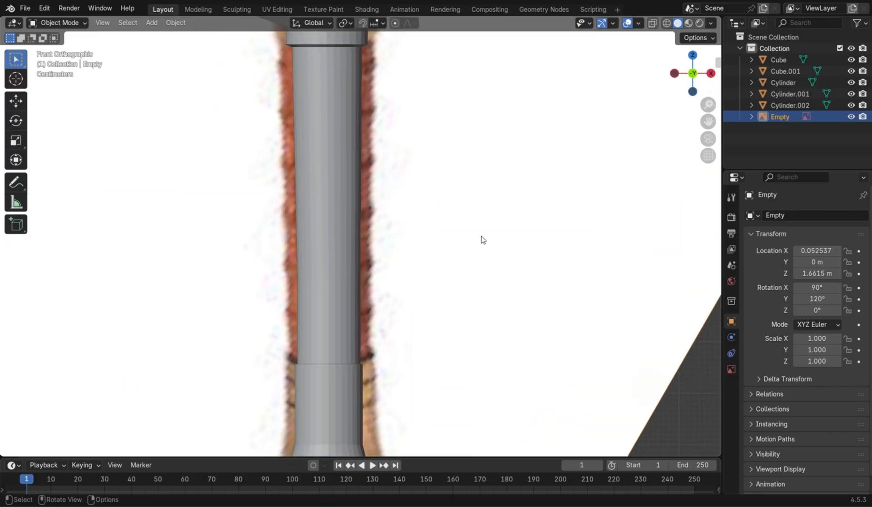
pyautogui.click(300, 305)
pyautogui.press('Tab')
pyautogui.hotkey('alt', 'a')
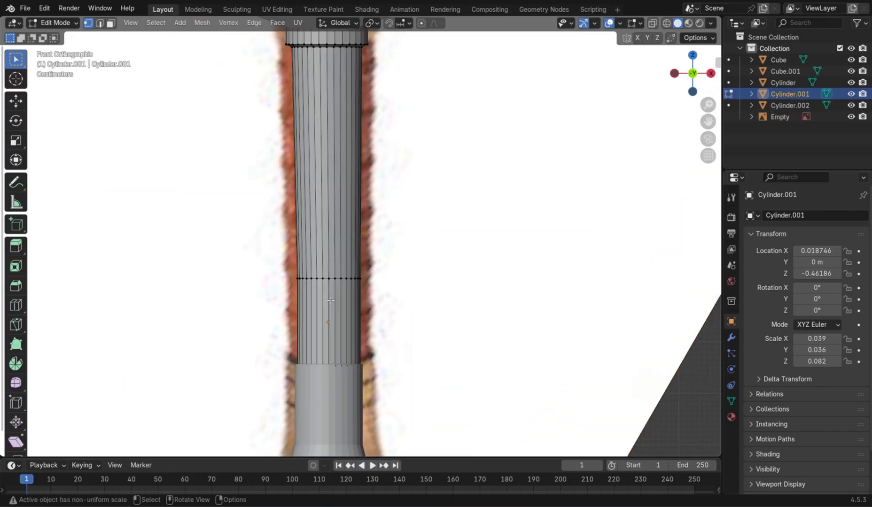
pyautogui.hotkey('ctrl', 'r')
pyautogui.click(324, 314)
# Step: Add 15 evenly spaced, unshifted loop cuts to the grip's long upper section
pyautogui.hotkey('ctrl', 'r')
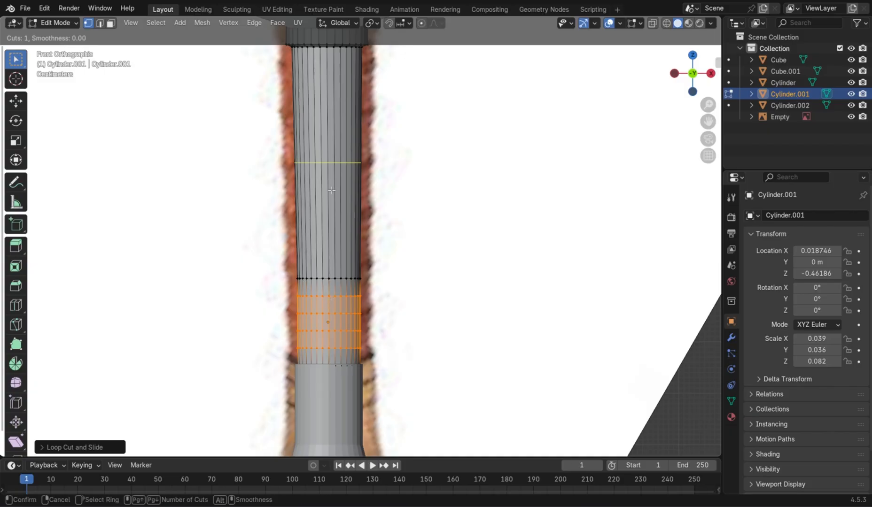
pyautogui.scroll(14, 325, 250)
pyautogui.click(327, 244)
pyautogui.rightClick(328, 245)
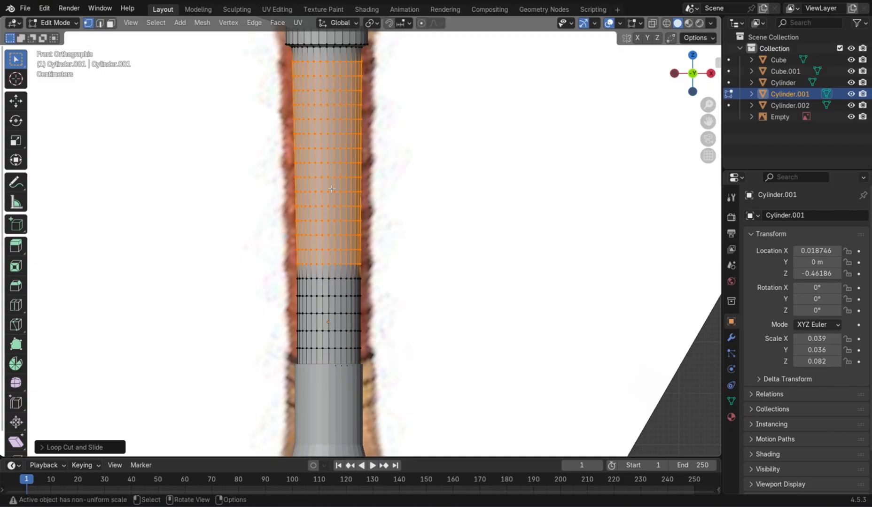
# Step: Select every second edge loop around the grip's lower part, starting with the lowest loop above the pommel
pyautogui.keyDown('shift'); pyautogui.moveTo(395, 255); pyautogui.dragTo(428, 339, button='middle'); pyautogui.keyUp('shift')
pyautogui.keyDown('shift'); pyautogui.moveTo(427, 289); pyautogui.dragTo(423, 223, button='middle'); pyautogui.keyUp('shift')
pyautogui.scroll(3, 423, 223)
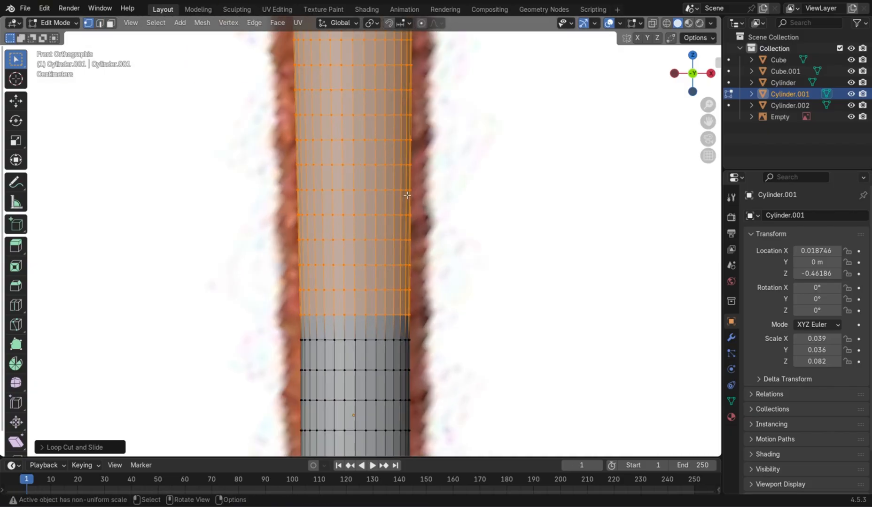
pyautogui.keyDown('shift'); pyautogui.moveTo(438, 337); pyautogui.dragTo(451, 193, button='middle'); pyautogui.keyUp('shift')
pyautogui.keyDown('alt'); pyautogui.click(373, 320); pyautogui.keyUp('alt')
pyautogui.keyDown('alt'); pyautogui.click(375, 319); pyautogui.keyUp('alt')
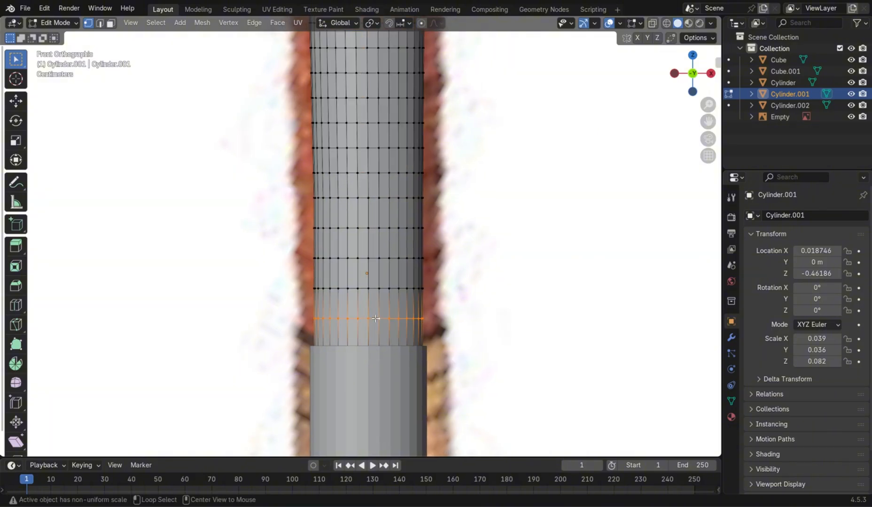
pyautogui.keyDown('alt'); pyautogui.keyDown('shift'); pyautogui.click(376, 259); pyautogui.keyUp('shift'); pyautogui.keyUp('alt')
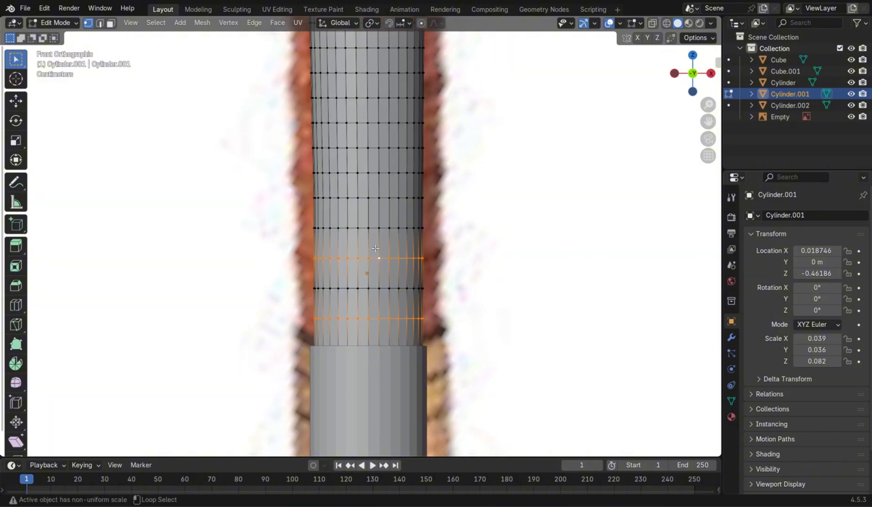
pyautogui.keyDown('alt'); pyautogui.keyDown('shift'); pyautogui.click(375, 196); pyautogui.keyUp('shift'); pyautogui.keyUp('alt')
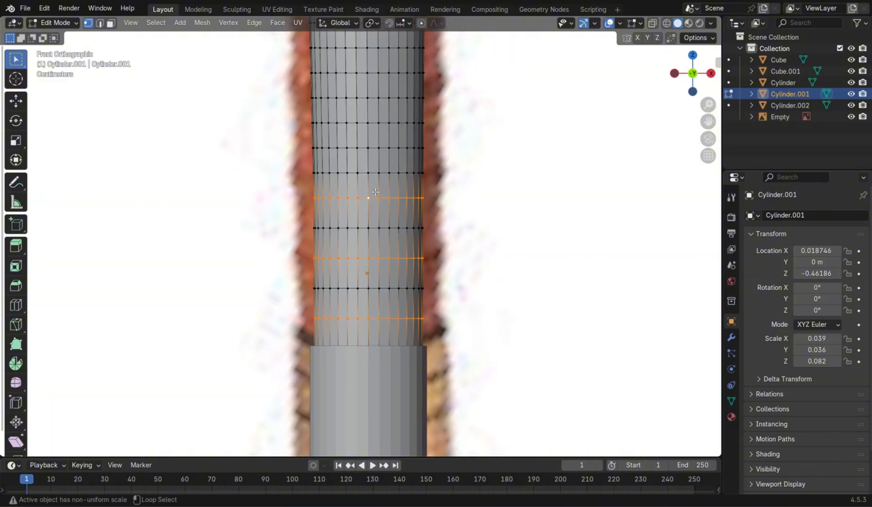
pyautogui.keyDown('alt'); pyautogui.keyDown('shift'); pyautogui.click(374, 96); pyautogui.keyUp('shift'); pyautogui.keyUp('alt')
pyautogui.keyDown('alt'); pyautogui.keyDown('shift'); pyautogui.click(376, 47); pyautogui.keyUp('shift'); pyautogui.keyUp('alt')
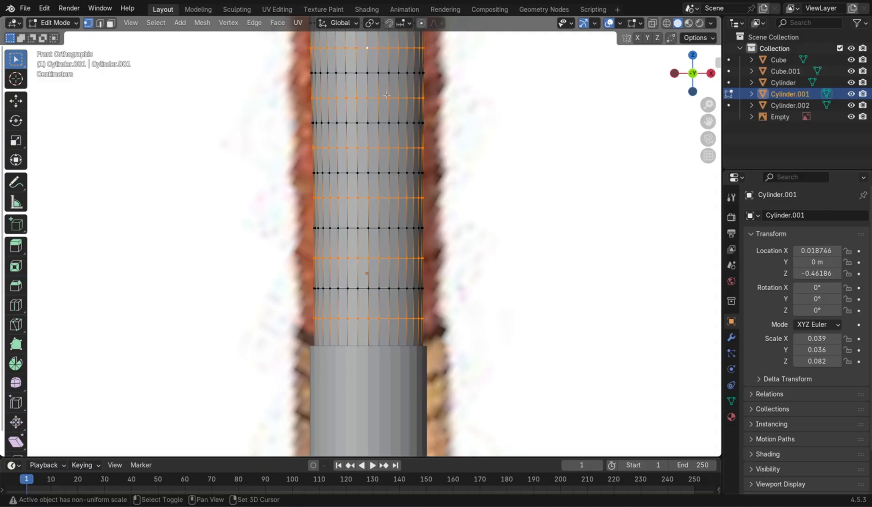
# Step: Extend the selection to every second edge loop up the grip towards the guard and bevel them into bands
pyautogui.keyDown('shift'); pyautogui.moveTo(387, 95); pyautogui.dragTo(381, 294, button='middle'); pyautogui.keyUp('shift')
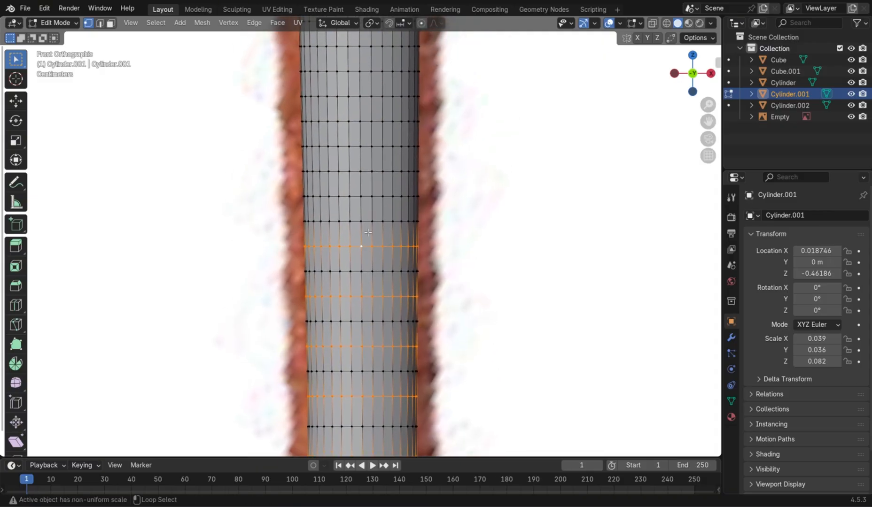
pyautogui.keyDown('alt'); pyautogui.keyDown('shift'); pyautogui.click(368, 197); pyautogui.keyUp('shift'); pyautogui.keyUp('alt')
pyautogui.keyDown('alt'); pyautogui.keyDown('shift'); pyautogui.click(361, 146); pyautogui.keyUp('shift'); pyautogui.keyUp('alt')
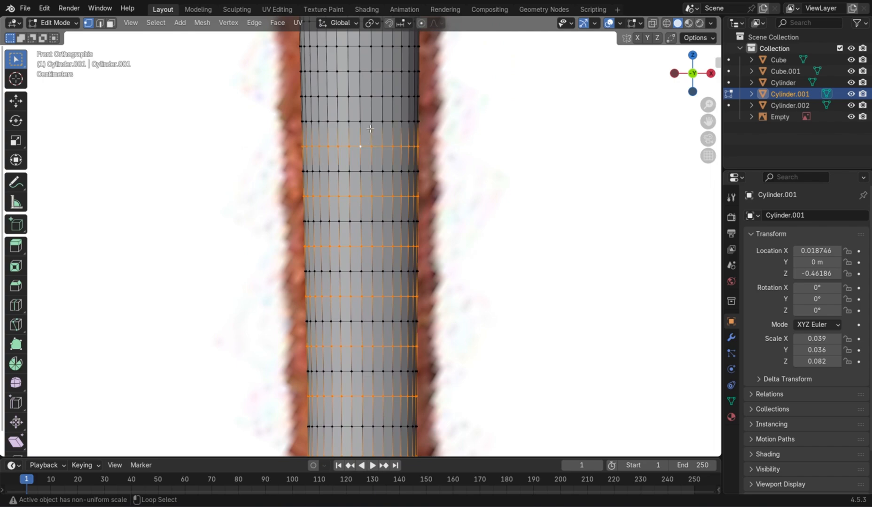
pyautogui.keyDown('alt'); pyautogui.keyDown('shift'); pyautogui.click(361, 97); pyautogui.keyUp('shift'); pyautogui.keyUp('alt')
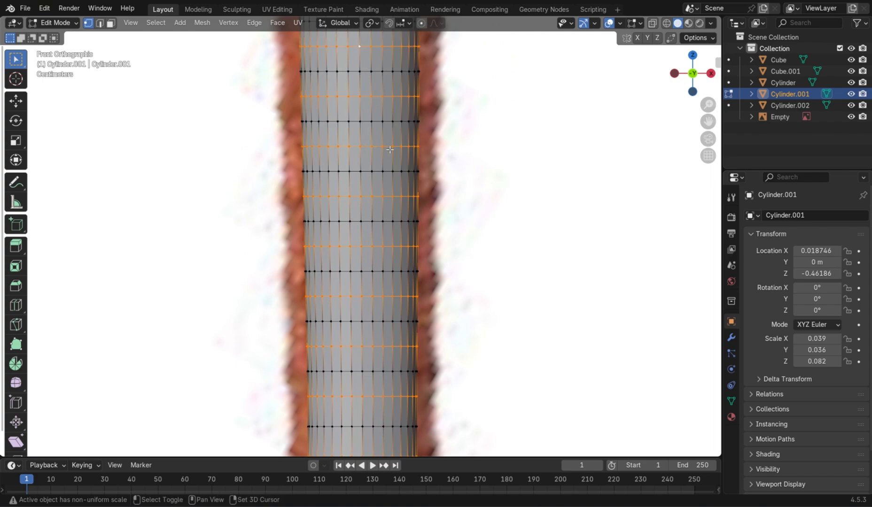
pyautogui.keyDown('shift'); pyautogui.scroll(5, 399, 194); pyautogui.keyUp('shift')
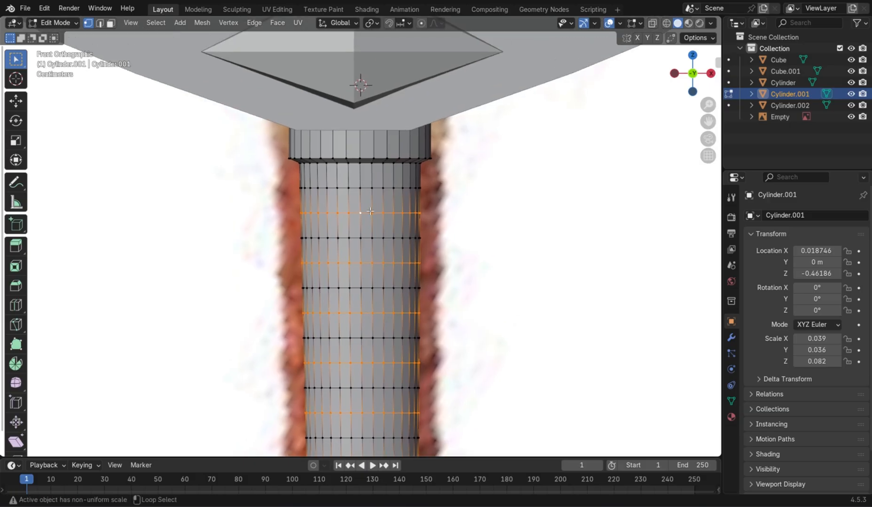
pyautogui.keyDown('shift'); pyautogui.scroll(-5, 406, 334); pyautogui.keyUp('shift')
pyautogui.scroll(-1, 440, 231)
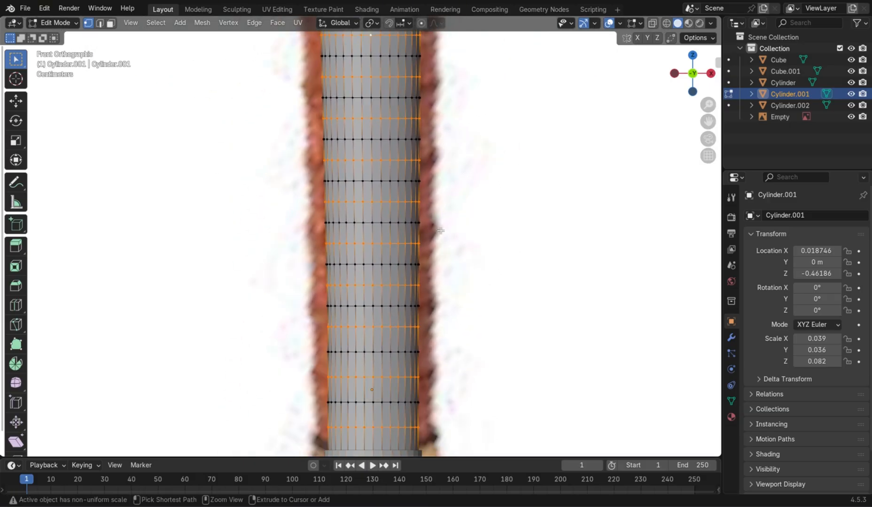
pyautogui.hotkey('ctrl', 'b')
pyautogui.click(487, 250)
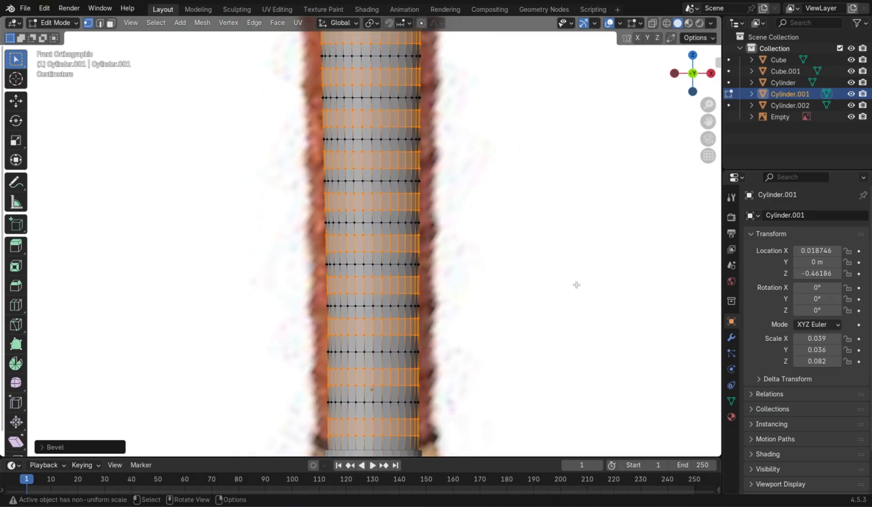
# Step: Inset the grip's selected bands by about 0.18 m with a depth of about -0.21 m and scale them down very slightly
pyautogui.press('i')
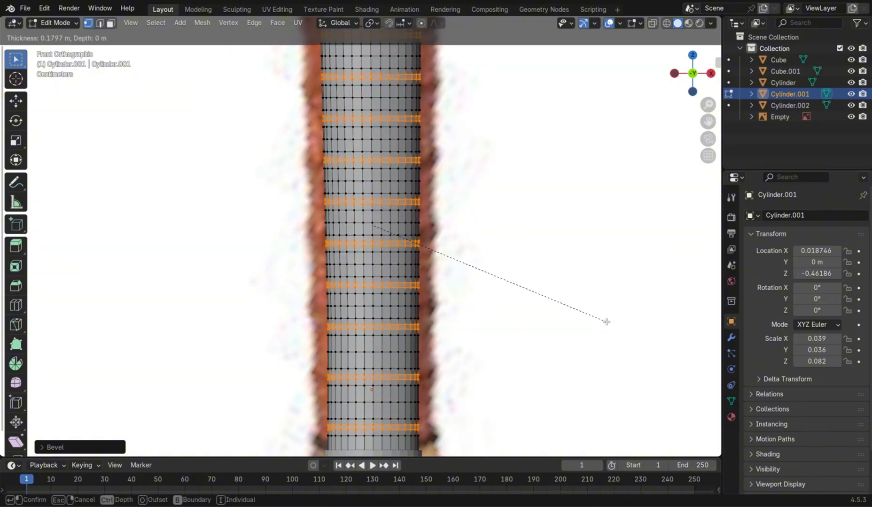
pyautogui.press('ctrl')
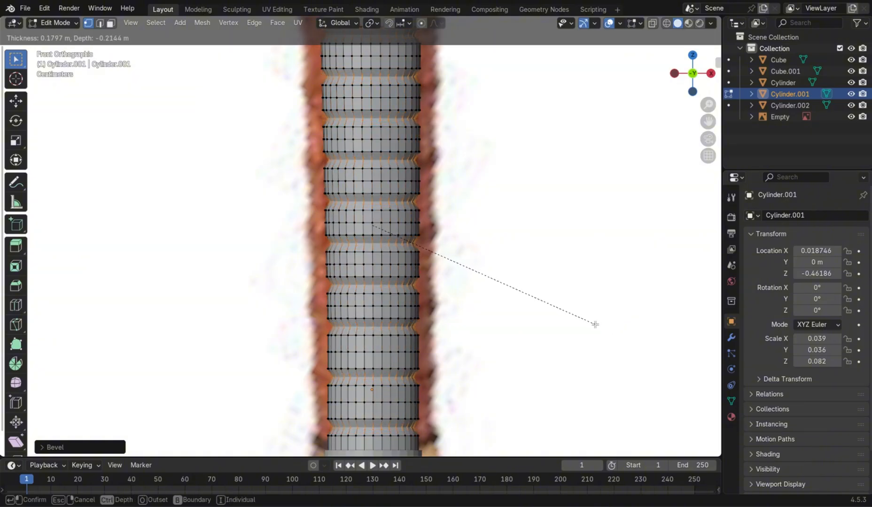
pyautogui.click(596, 324)
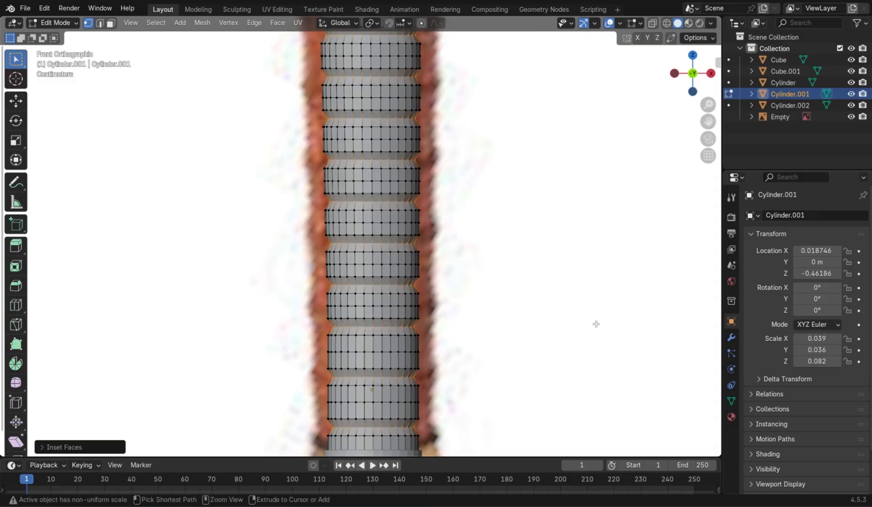
pyautogui.press('s')
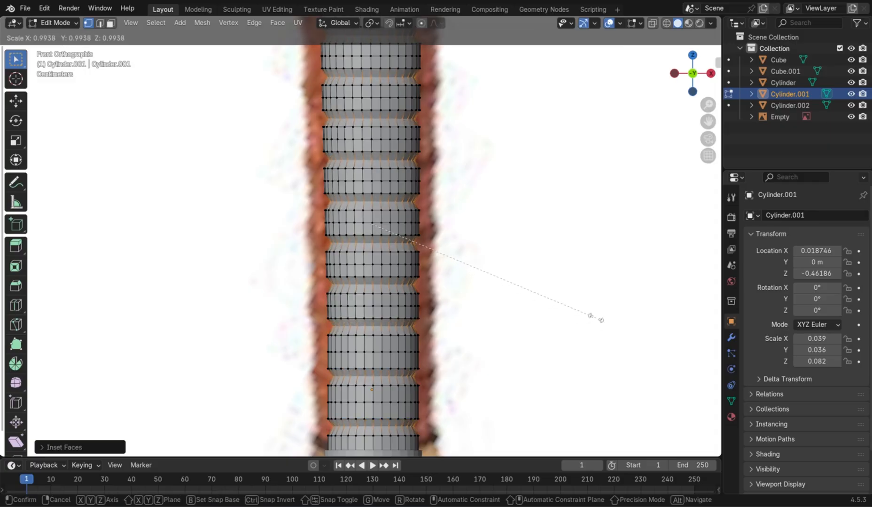
pyautogui.click(596, 318)
pyautogui.press('Tab')
pyautogui.moveTo(589, 324); pyautogui.dragTo(579, 346, button='middle')
pyautogui.scroll(-3, 579, 345)
pyautogui.moveTo(527, 341); pyautogui.dragTo(540, 318, button='middle')
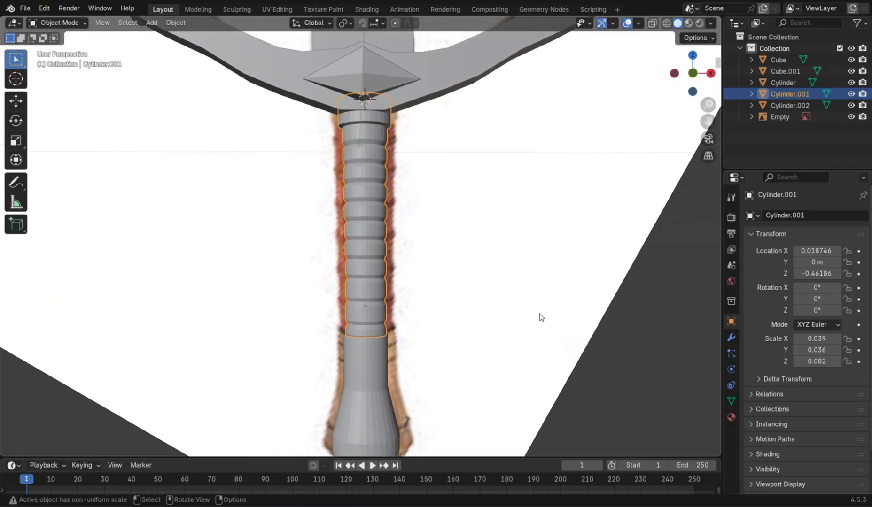
# Step: Bevel the edges at the bottom of the grip's grooves by about 0.126 m with one segment and inspect the ridges
pyautogui.press('Tab')
pyautogui.scroll(4, 525, 314)
pyautogui.hotkey('ctrl', 'b')
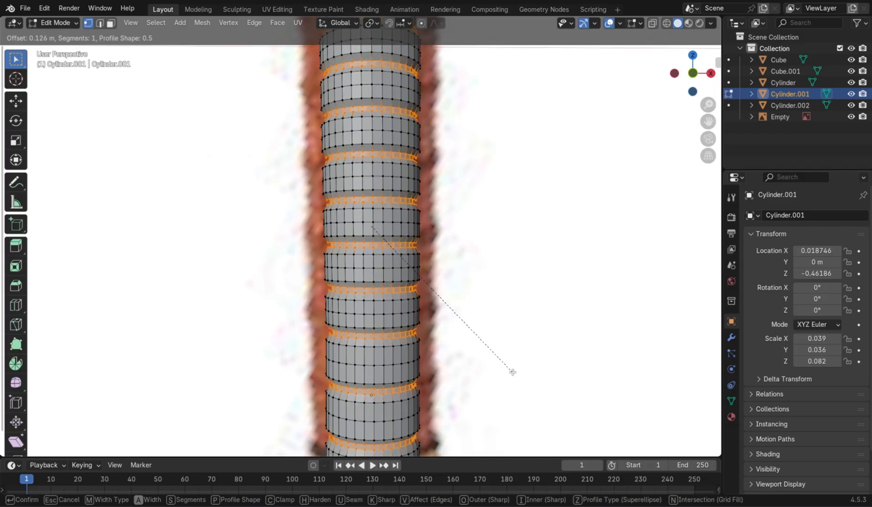
pyautogui.click(512, 372)
pyautogui.press('Tab')
pyautogui.press('Tab')
pyautogui.press('Tab')
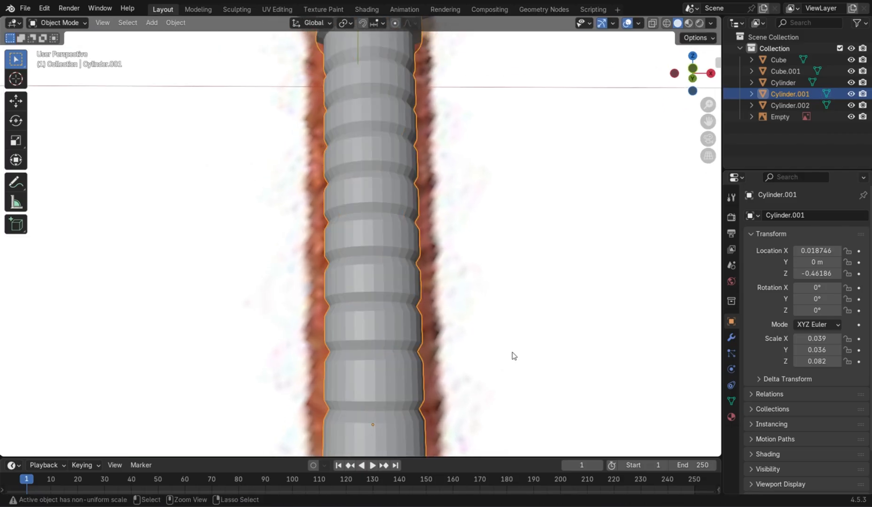
pyautogui.press('Tab')
pyautogui.scroll(-3, 510, 355)
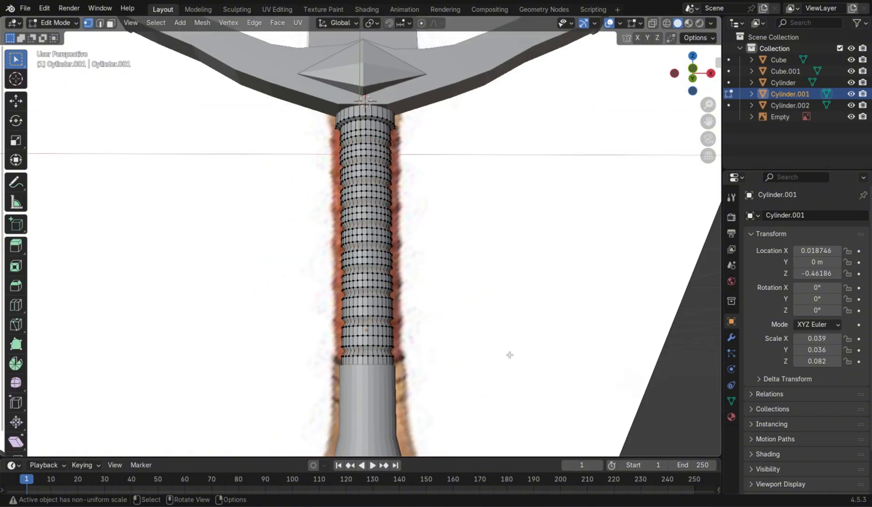
pyautogui.moveTo(510, 355); pyautogui.dragTo(418, 384, button='middle')
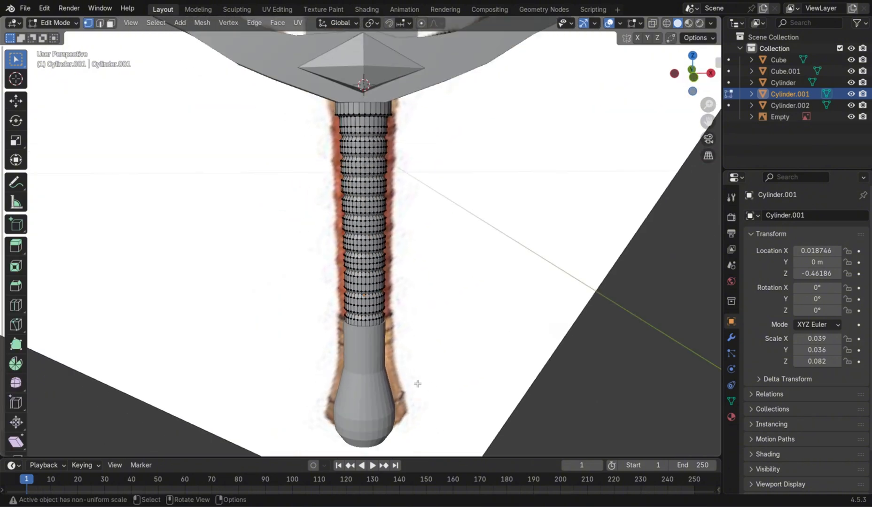
# Step: Shrink the pommel uniformly to a scale of about 0.036 in X, 0.034 in Y and 0.077 in Z
pyautogui.press('Tab')
pyautogui.click(374, 384)
pyautogui.press('s')
pyautogui.click(455, 397)
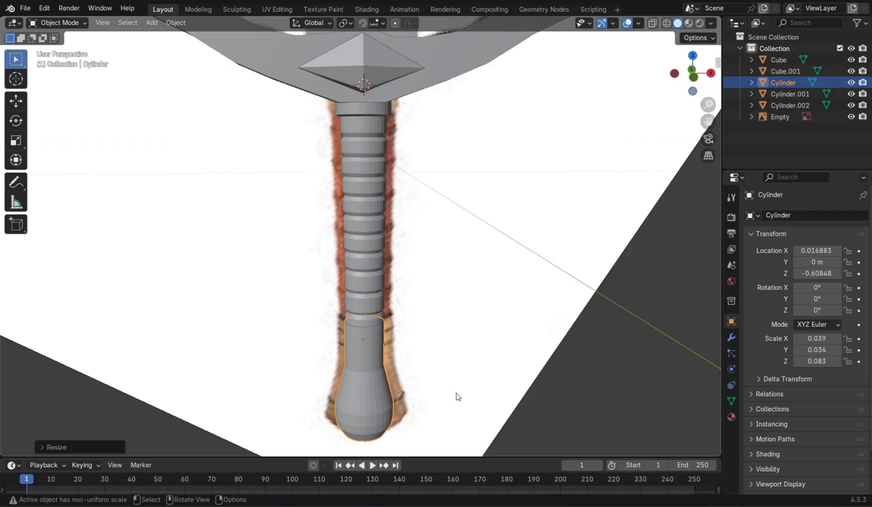
pyautogui.press('s')
pyautogui.click(449, 396)
# Step: Raise the pommel along Z to about -0.590 so it meets the lower end of the grip
pyautogui.press('g')
pyautogui.press('z')
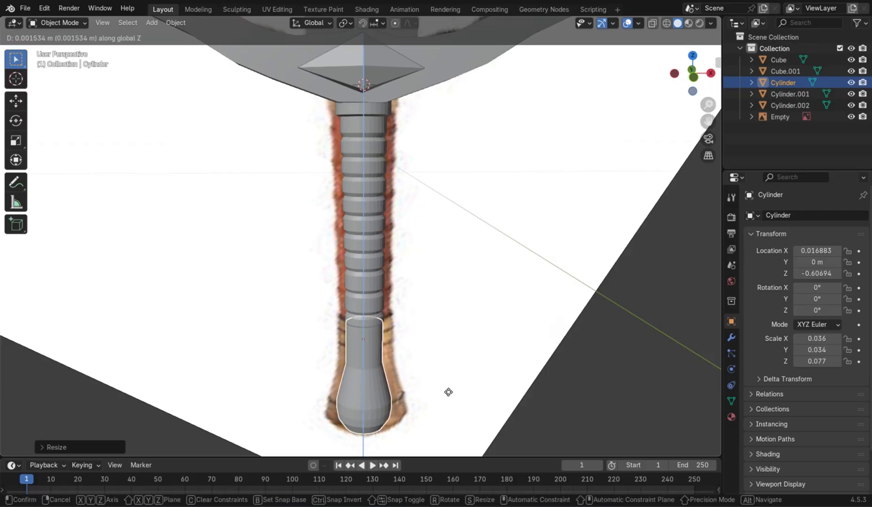
pyautogui.click(448, 387)
pyautogui.press('Tab')
pyautogui.moveTo(448, 388); pyautogui.dragTo(447, 346, button='middle')
pyautogui.press('Tab')
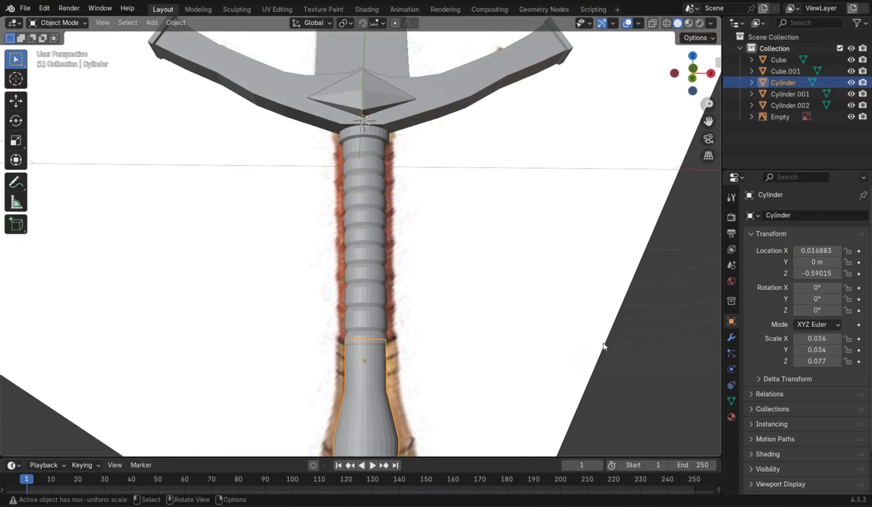
# Step: Delete the sword reference image from the scene
pyautogui.moveTo(603, 347); pyautogui.dragTo(513, 430, button='middle')
pyautogui.click(453, 299)
pyautogui.rightClick(453, 294)
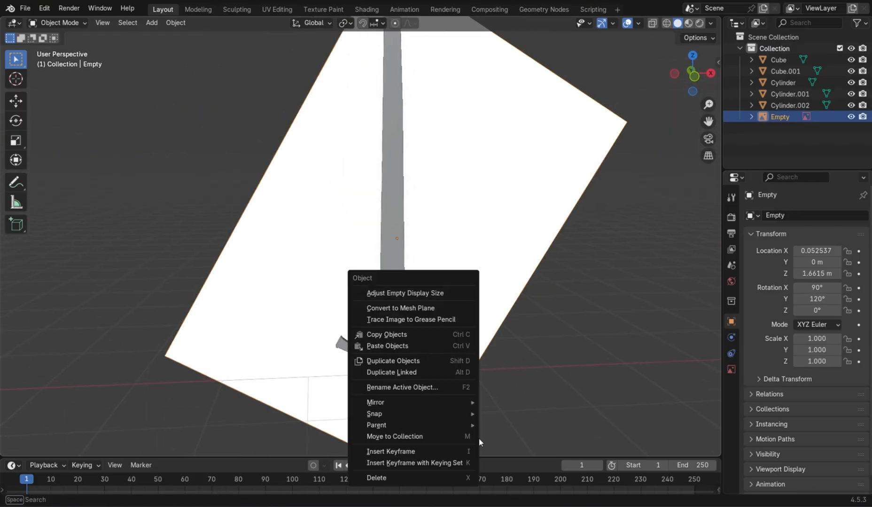
pyautogui.rightClick(460, 153)
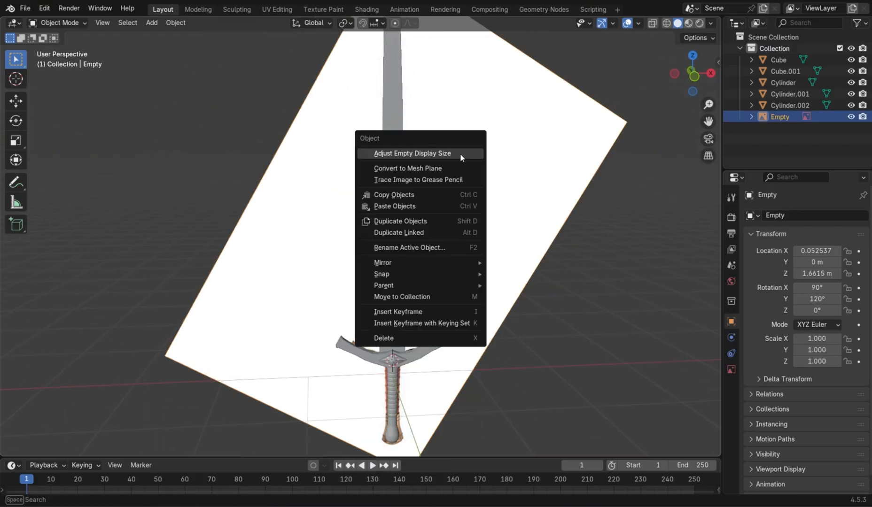
pyautogui.click(453, 331)
# Step: Add one lengthwise loop cut along the middle of the blade's narrow sides
pyautogui.click(405, 305)
pyautogui.press('Tab')
pyautogui.moveTo(405, 305); pyautogui.dragTo(485, 297, button='middle')
pyautogui.hotkey('ctrl', 'r')
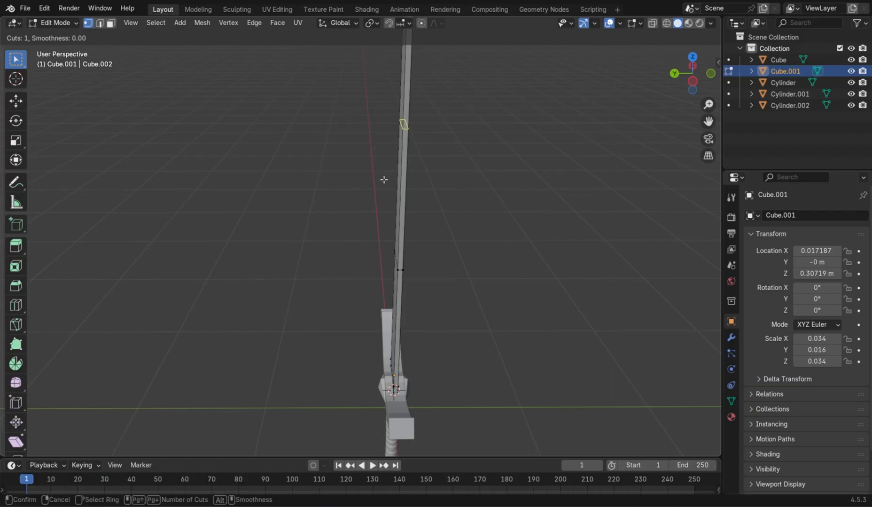
pyautogui.moveTo(384, 179); pyautogui.dragTo(420, 227, button='middle')
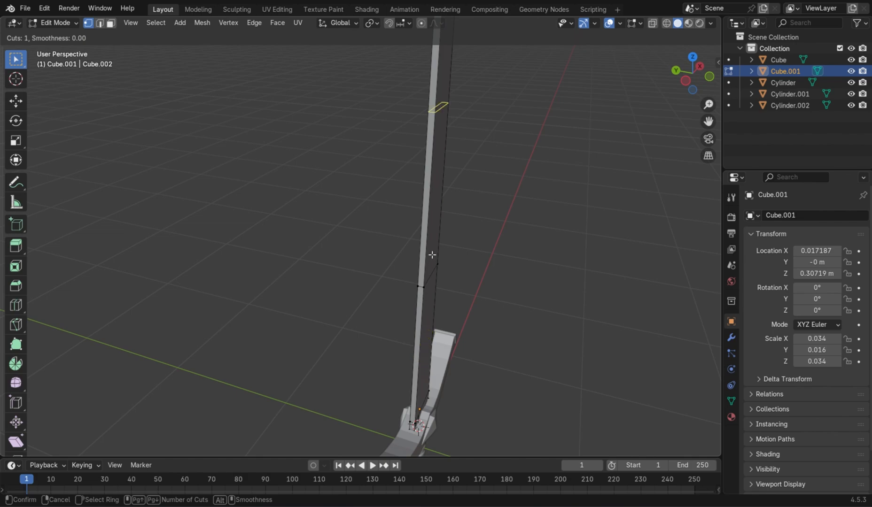
pyautogui.moveTo(451, 132); pyautogui.dragTo(425, 184, button='middle')
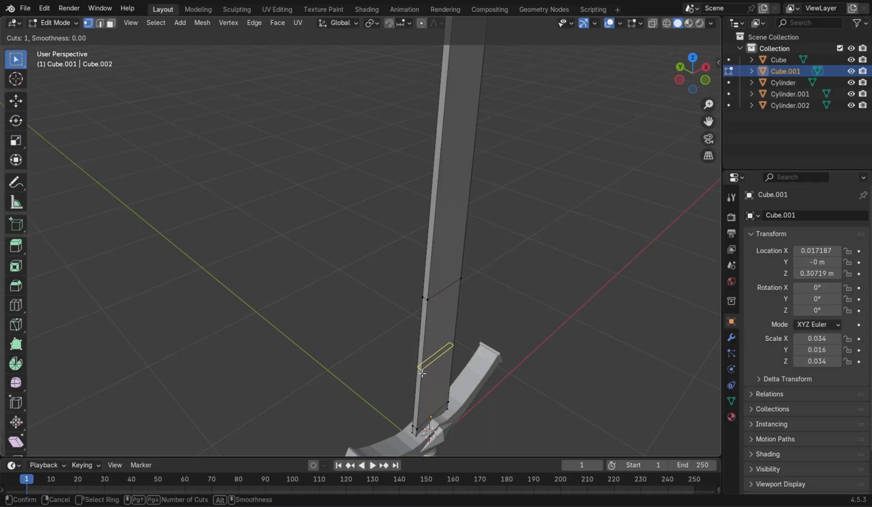
pyautogui.click(415, 425)
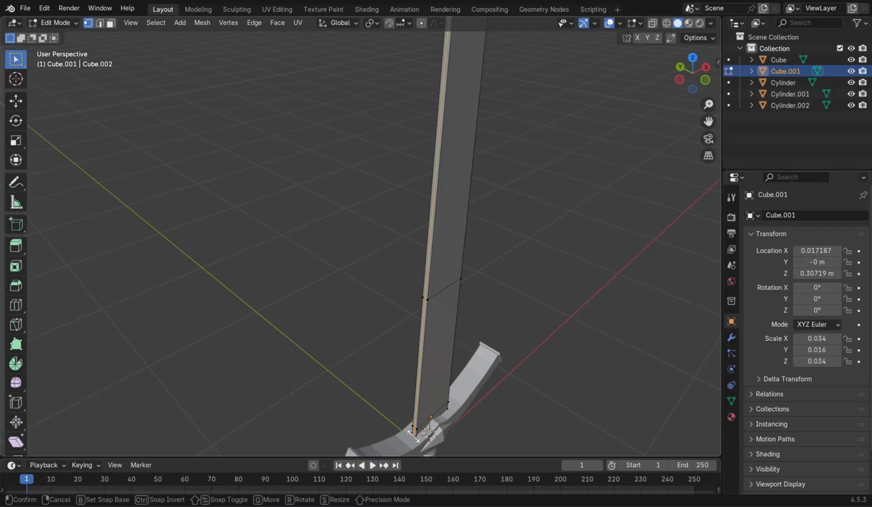
pyautogui.click(414, 436)
# Step: Scale the blade's new side loop outward along X to form sharp cutting edges on both sides
pyautogui.moveTo(443, 325); pyautogui.dragTo(371, 282, button='middle')
pyautogui.scroll(-2, 377, 290)
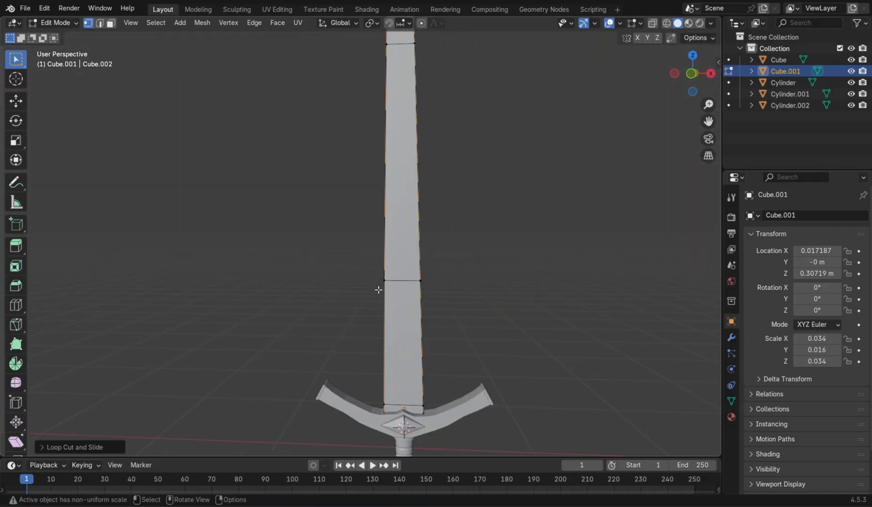
pyautogui.press('s')
pyautogui.press('x')
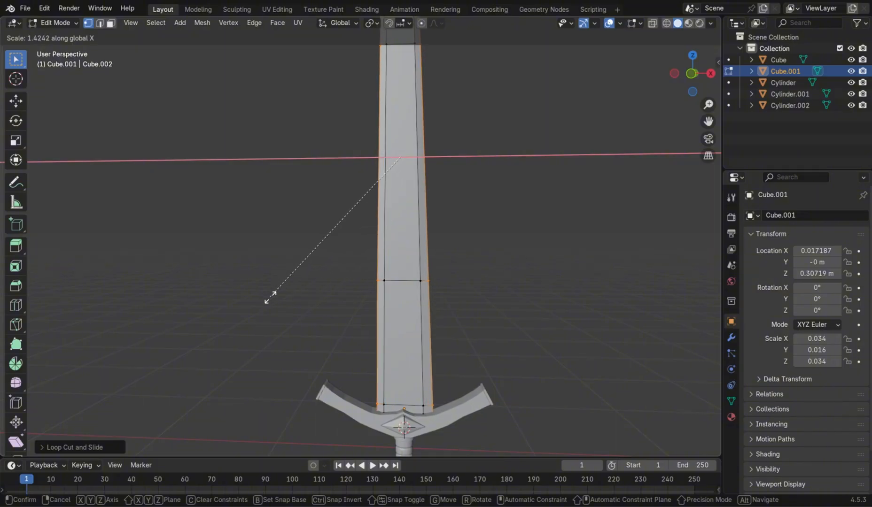
pyautogui.click(283, 295)
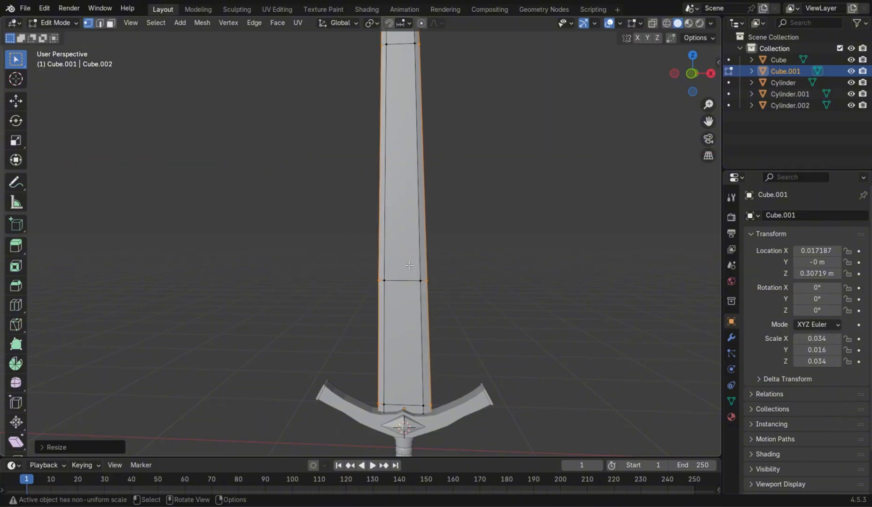
# Step: Delete the vertices of the blade's pointed tip together with the ring at the tip's base
pyautogui.scroll(-2, 409, 265)
pyautogui.keyDown('shift'); pyautogui.moveTo(444, 246); pyautogui.dragTo(457, 453, button='middle'); pyautogui.keyUp('shift')
pyautogui.scroll(3, 480, 351)
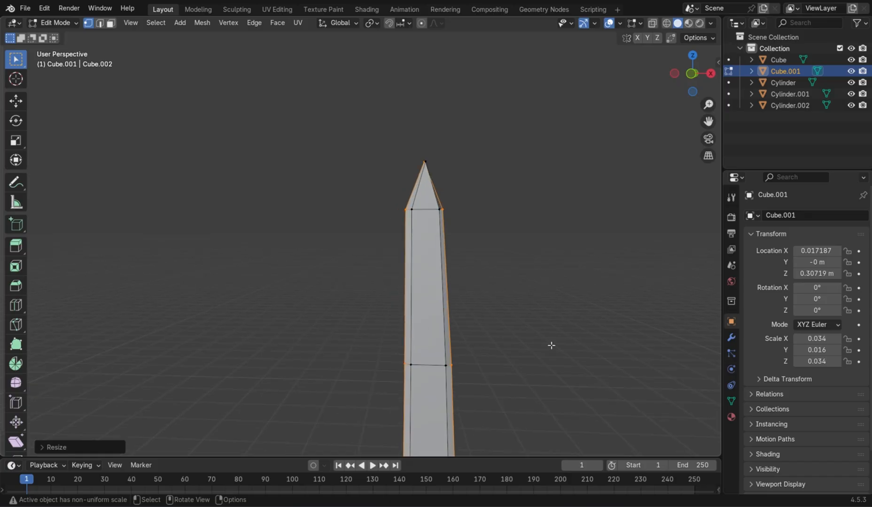
pyautogui.keyDown('shift'); pyautogui.moveTo(556, 343); pyautogui.dragTo(512, 391, button='middle'); pyautogui.keyUp('shift')
pyautogui.scroll(2, 511, 388)
pyautogui.hotkey('alt', 'z')
pyautogui.moveTo(282, 167); pyautogui.dragTo(484, 337)
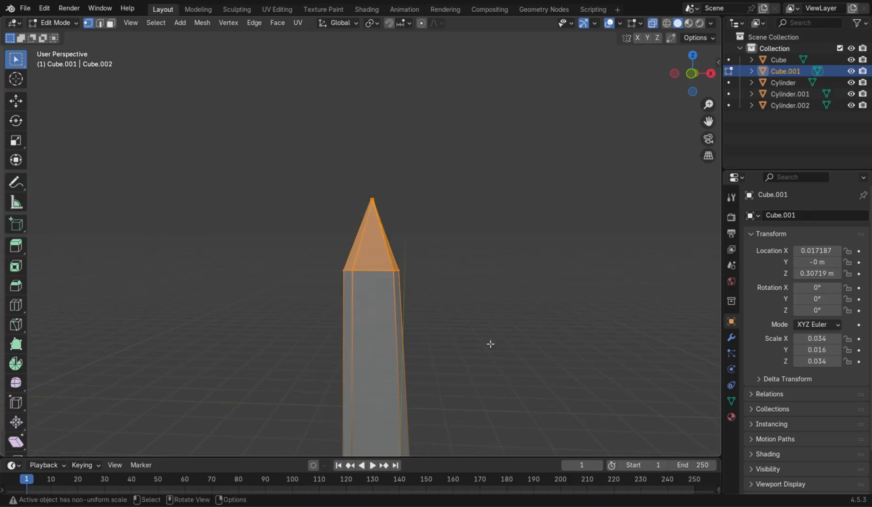
pyautogui.hotkey('ctrl', 'v')
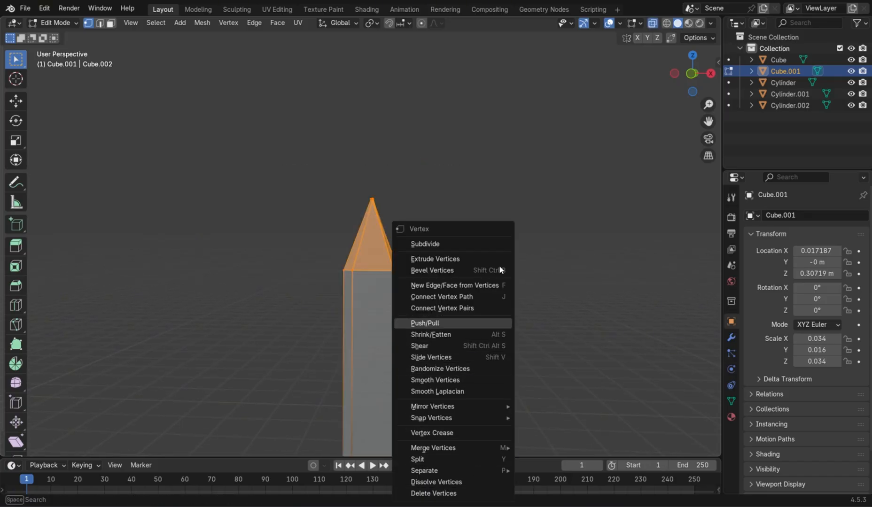
pyautogui.hotkey('ctrl', 'v')
pyautogui.click(412, 398)
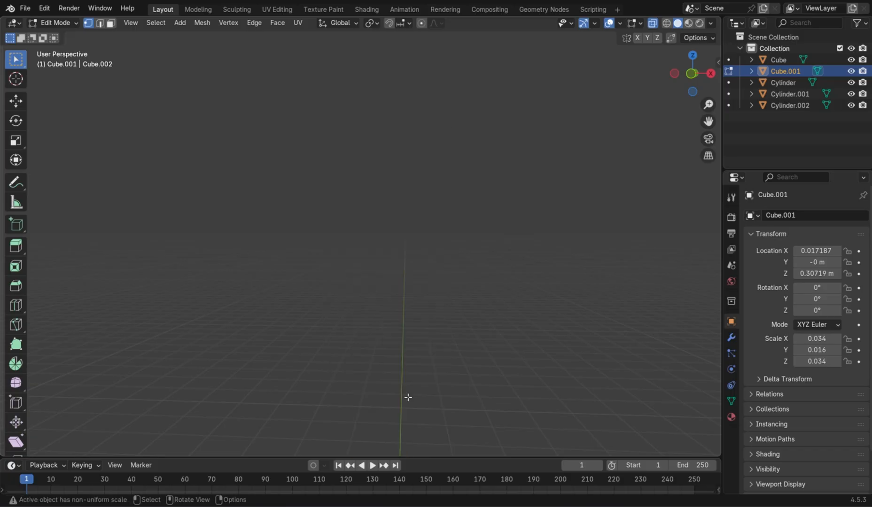
# Step: Extrude the blade's open upper end about 0.4 m up along Z and narrow it along X
pyautogui.scroll(-3, 438, 360)
pyautogui.keyDown('shift'); pyautogui.moveTo(438, 360); pyautogui.dragTo(482, 179, button='middle'); pyautogui.keyUp('shift')
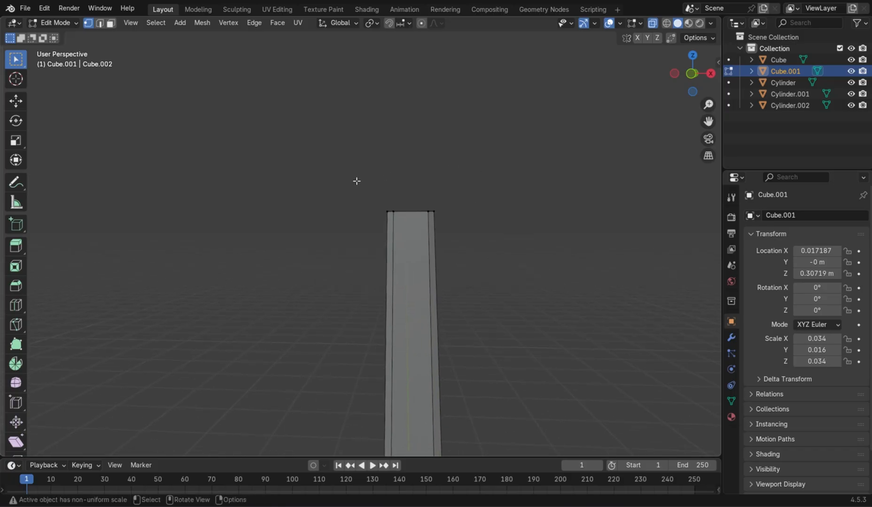
pyautogui.moveTo(356, 181); pyautogui.dragTo(493, 262)
pyautogui.press('e')
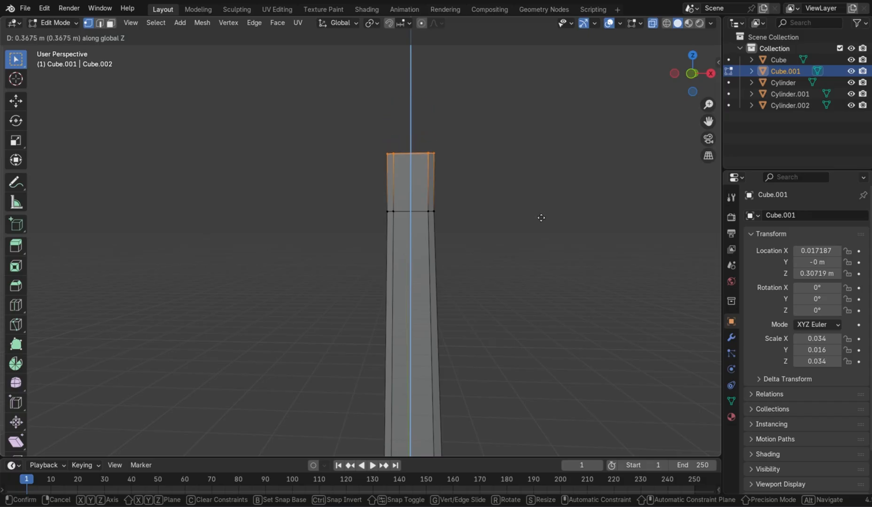
pyautogui.click(543, 207)
pyautogui.press('s')
pyautogui.press('x')
pyautogui.click(506, 199)
# Step: Extrude the narrowed blade end about 0.2 m further up and collapse it to a point by scaling X and Y to 0
pyautogui.press('e')
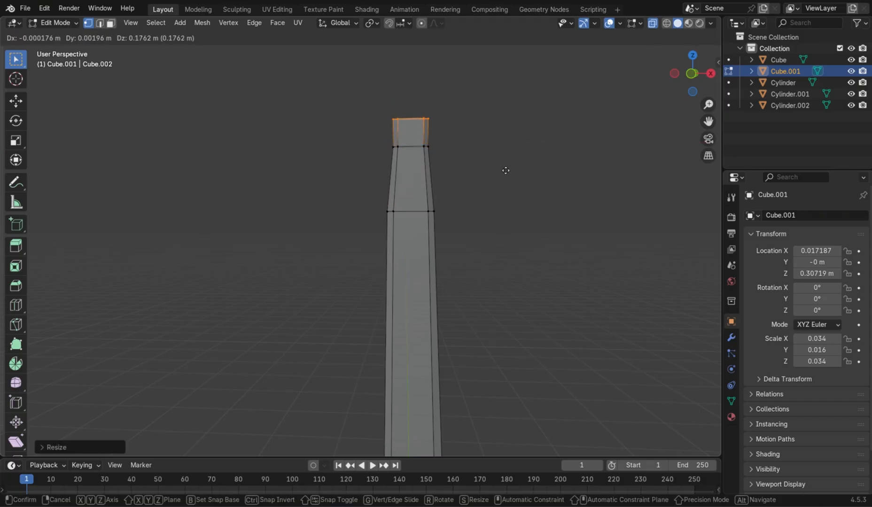
pyautogui.click(505, 167)
pyautogui.press('s')
pyautogui.press('x')
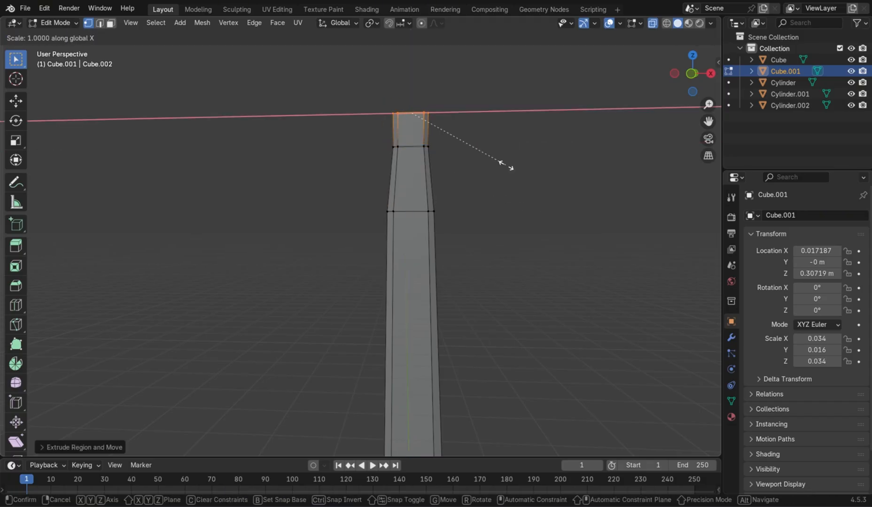
pyautogui.click(506, 165)
pyautogui.write('sy0')
pyautogui.click(506, 165)
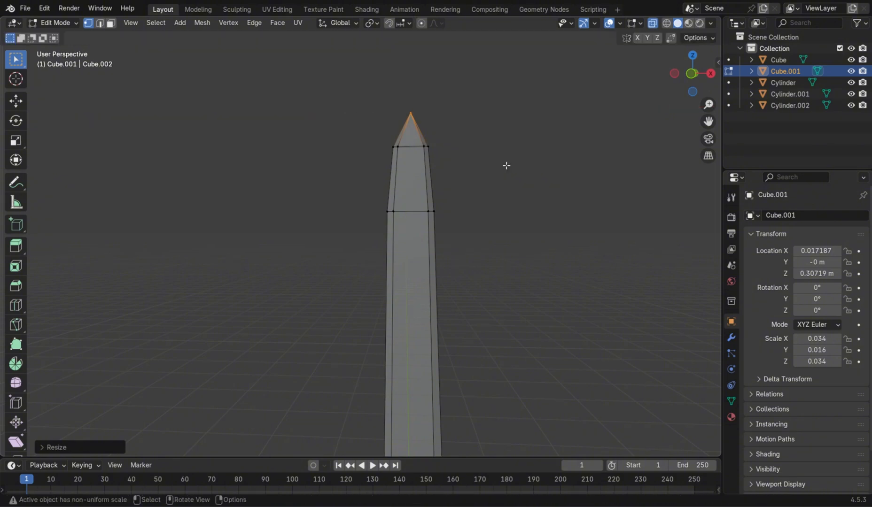
pyautogui.press('Tab')
pyautogui.moveTo(505, 164); pyautogui.dragTo(380, 170, button='middle')
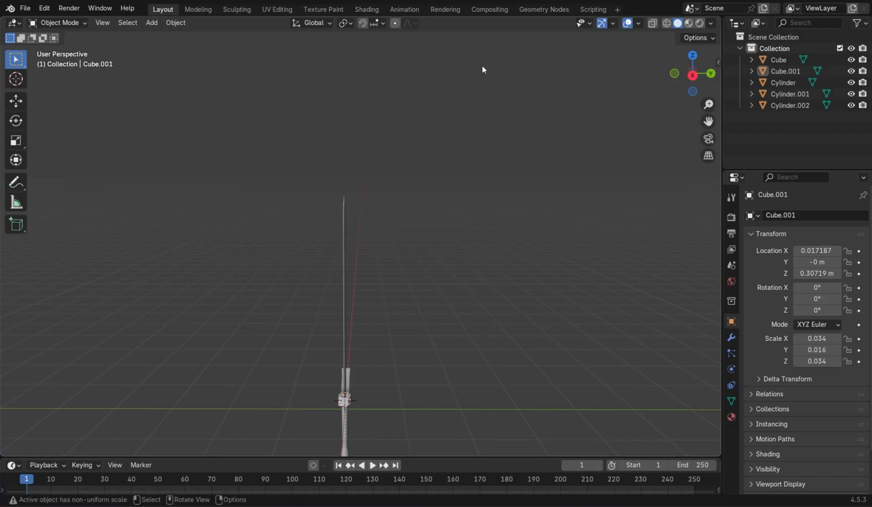
pyautogui.moveTo(483, 67); pyautogui.dragTo(264, 306, button='middle')
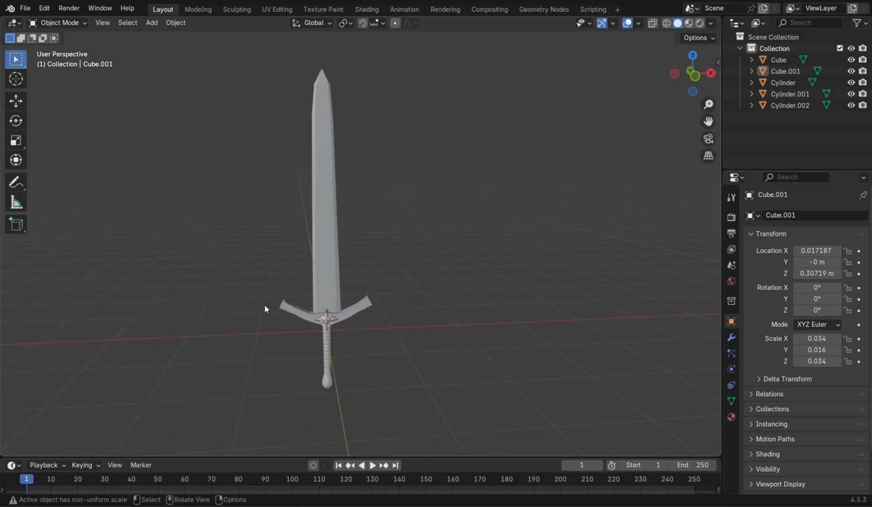
# Step: Add a lengthwise loop cut down the middle of the blade's flat faces and bevel it into a narrow strip with one segment
pyautogui.click(334, 275)
pyautogui.scroll(3, 363, 280)
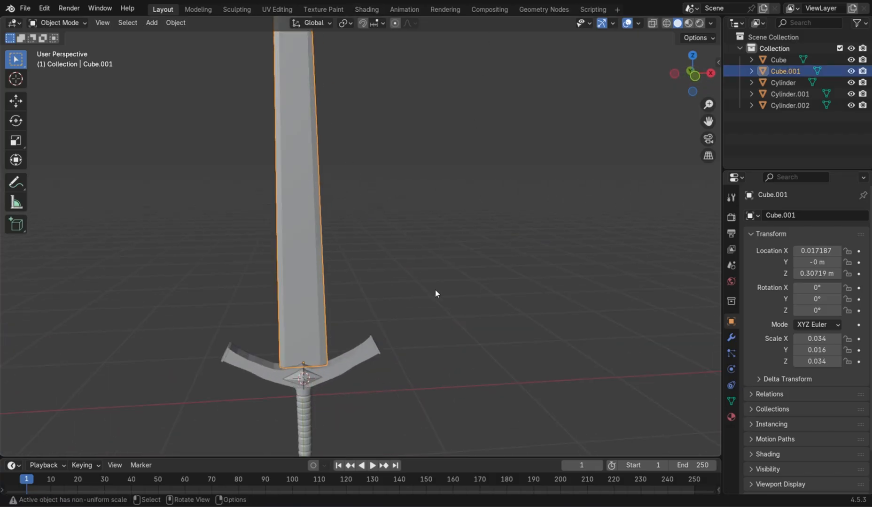
pyautogui.press('Tab')
pyautogui.keyDown('shift'); pyautogui.moveTo(449, 346); pyautogui.dragTo(528, 306, button='middle'); pyautogui.keyUp('shift')
pyautogui.hotkey('ctrl', 'r')
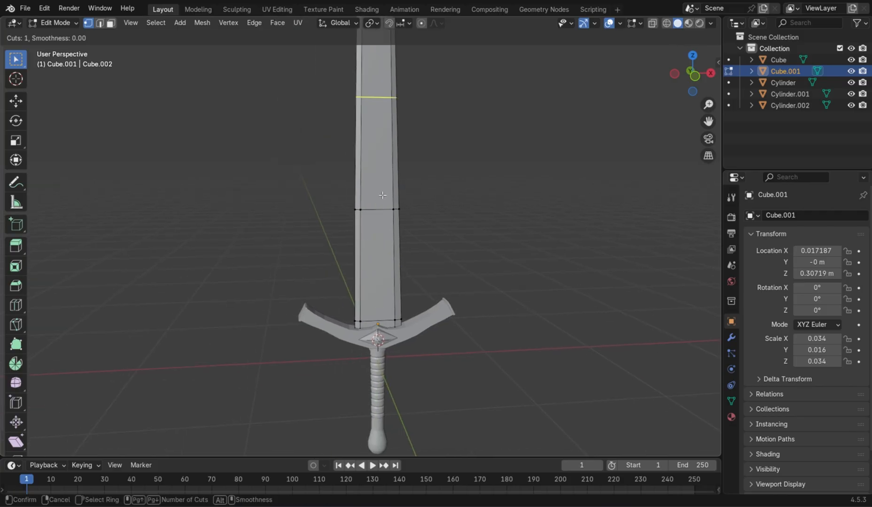
pyautogui.click(376, 209)
pyautogui.hotkey('ctrl', 'b')
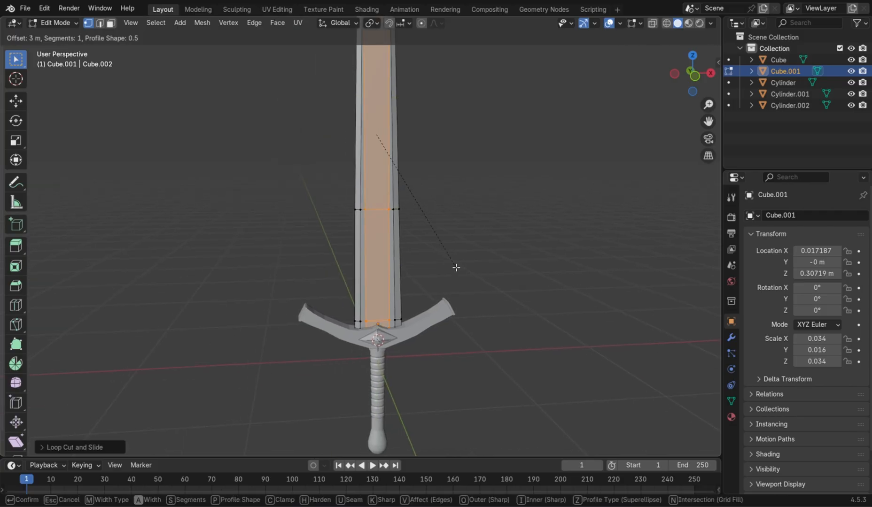
pyautogui.click(445, 269)
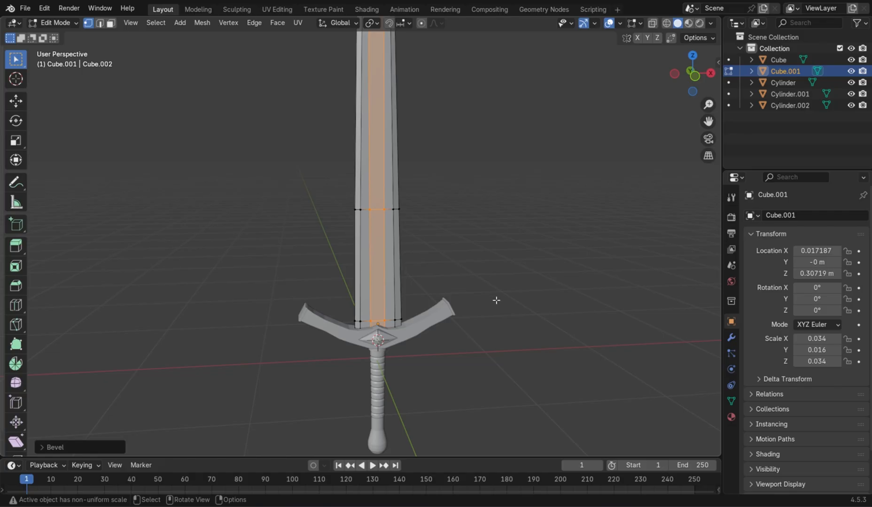
# Step: Inset the blade's central strip about 1.27 m with a depth of about -0.9 m to sink a groove
pyautogui.scroll(3, 496, 300)
pyautogui.press('i')
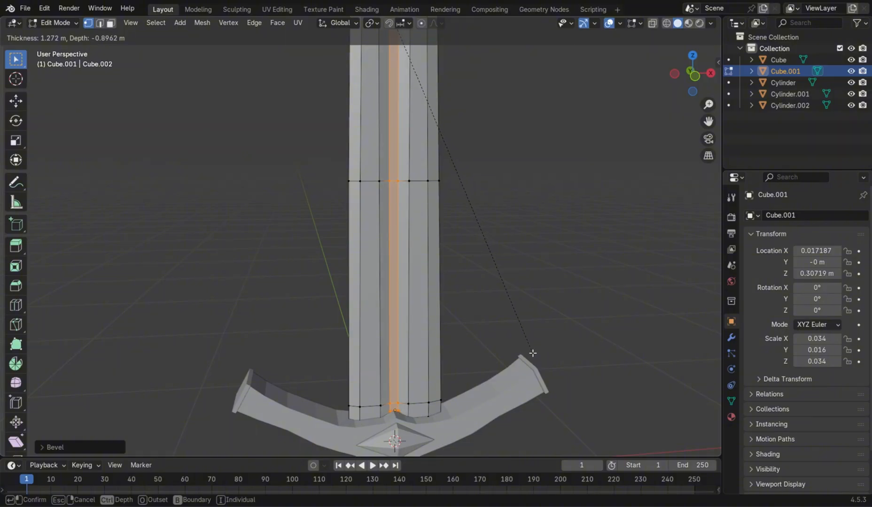
pyautogui.click(532, 356)
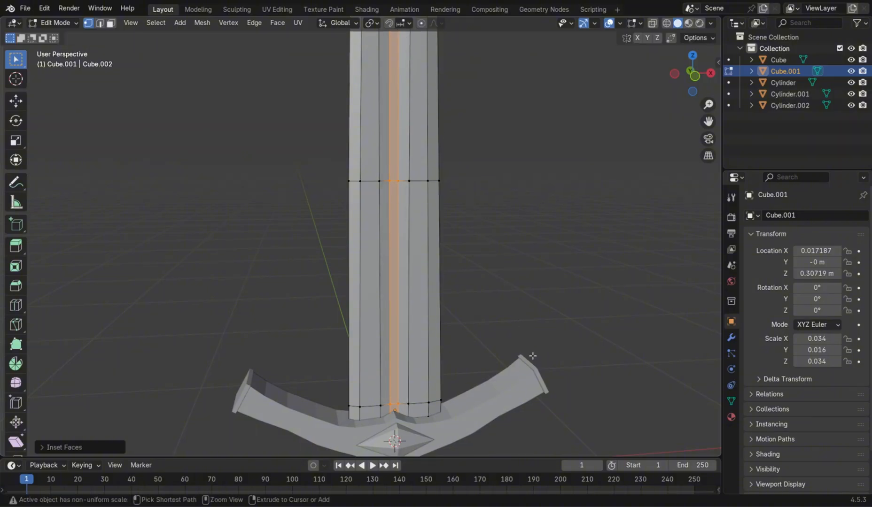
# Step: Scale the inset floor of the blade's groove inward along X until it is a thin central line
pyautogui.press('s')
pyautogui.press('x')
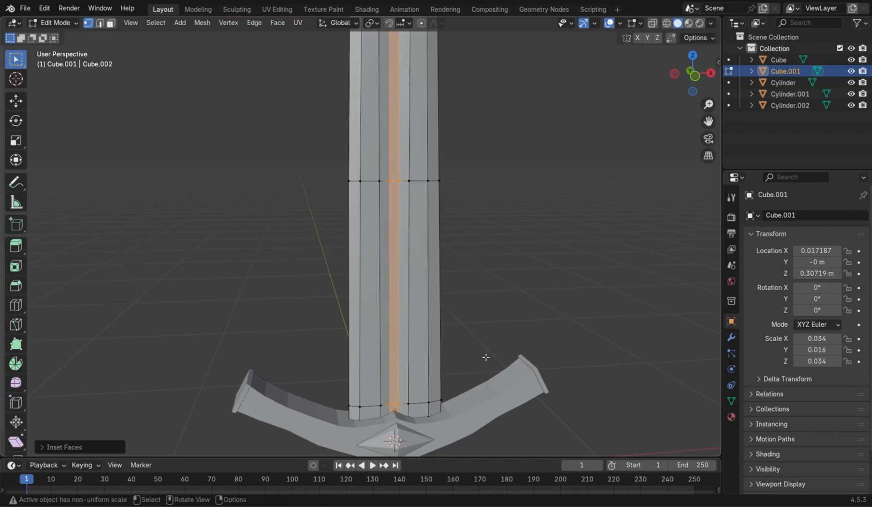
pyautogui.press('x')
pyautogui.press('y')
pyautogui.press('x')
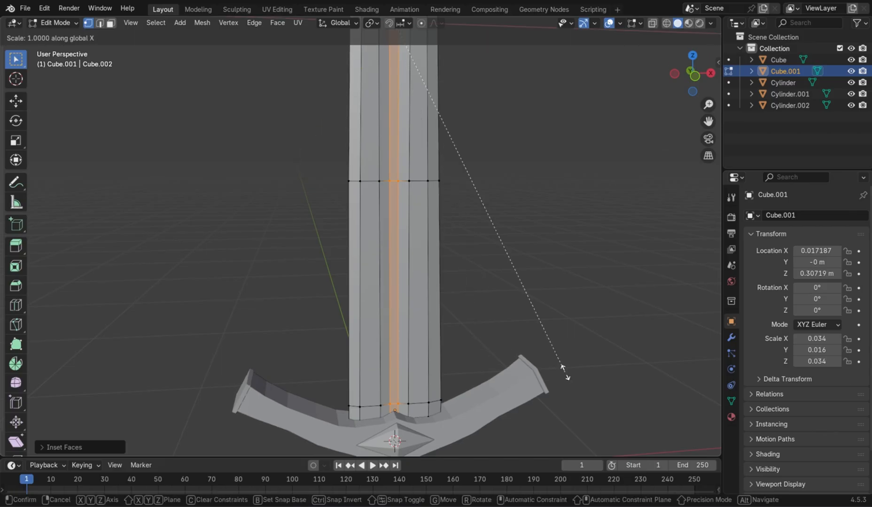
pyautogui.click(444, 148)
pyautogui.press('Tab')
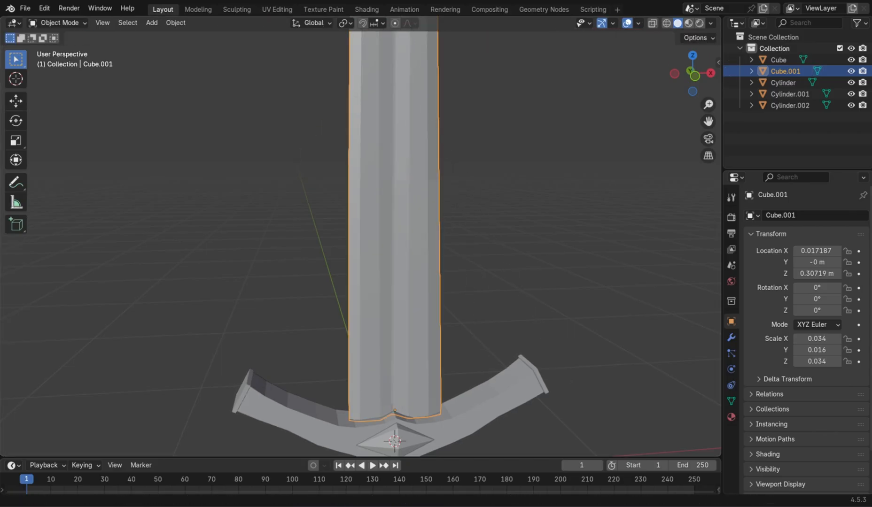
pyautogui.moveTo(473, 216); pyautogui.dragTo(495, 259, button='middle')
# Step: Narrow the blade's groove by scaling its two outer edge loops inward along X
pyautogui.press('Tab')
pyautogui.scroll(2, 474, 239)
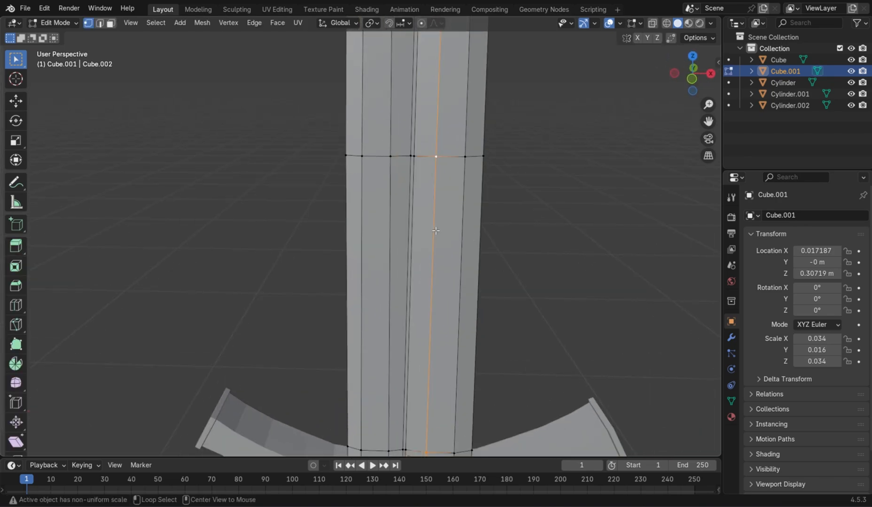
pyautogui.press('s')
pyautogui.press('x')
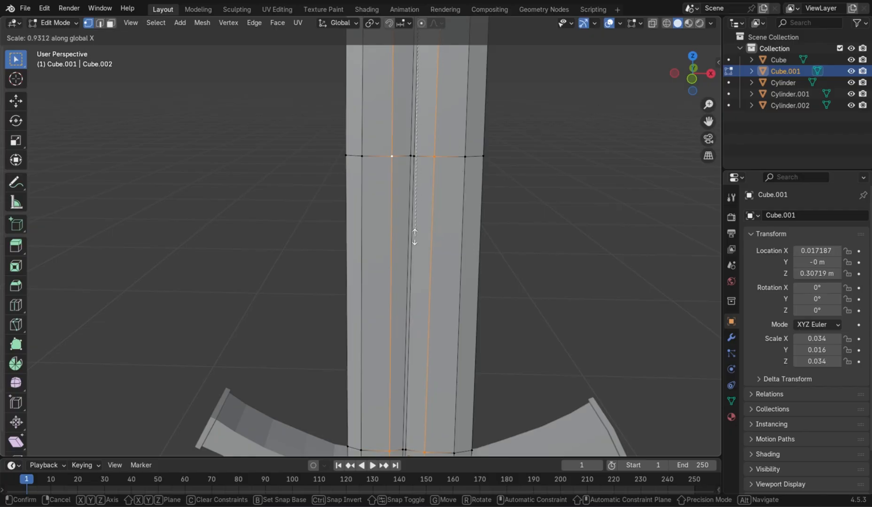
pyautogui.click(411, 172)
pyautogui.press('Tab')
pyautogui.moveTo(489, 249); pyautogui.dragTo(416, 253, button='middle')
# Step: Delete the grooved blade's tip vertices down to the second ring to leave a flat upper end
pyautogui.scroll(-4, 454, 259)
pyautogui.press('Tab')
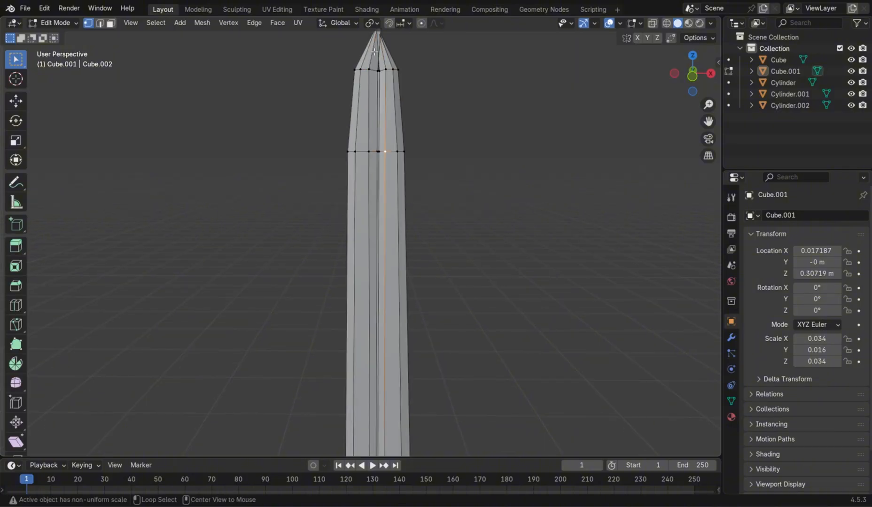
pyautogui.hotkey('alt', 'z')
pyautogui.moveTo(375, 51); pyautogui.dragTo(403, 126, button='middle')
pyautogui.moveTo(349, 55); pyautogui.dragTo(400, 113)
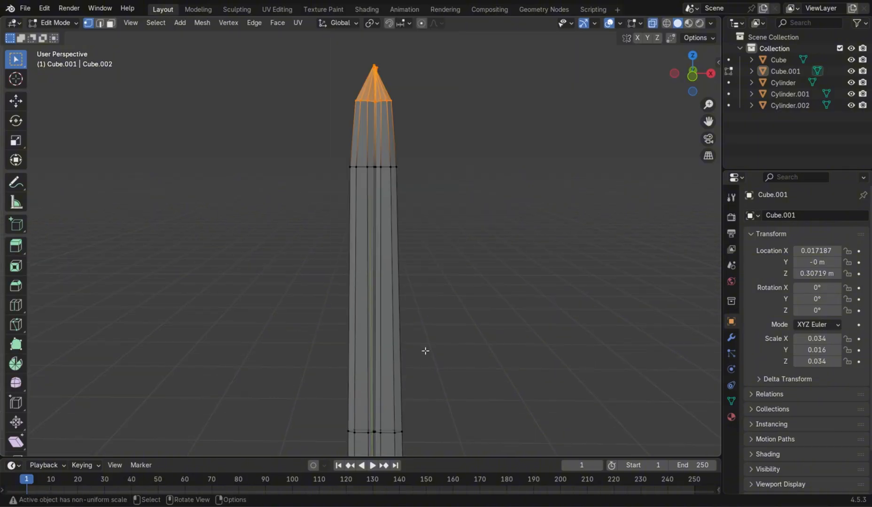
pyautogui.hotkey('ctrl', 'v')
pyautogui.click(407, 280)
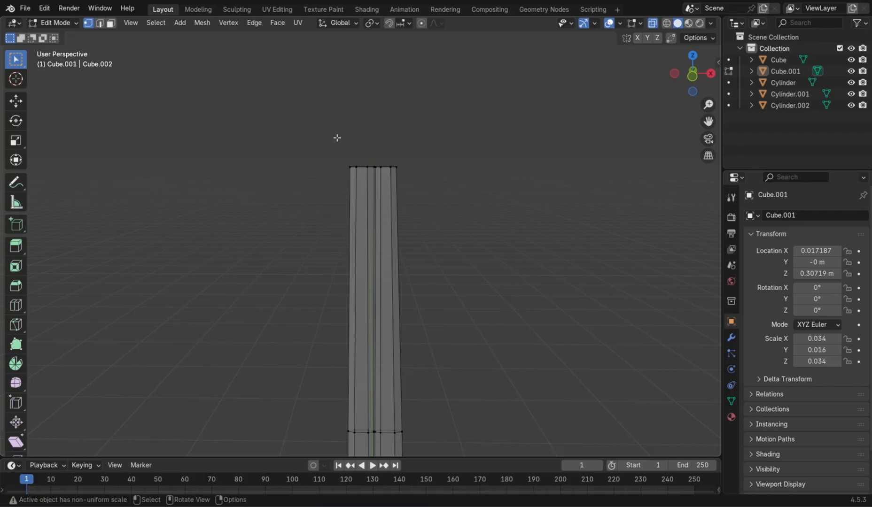
# Step: Extrude the grooved blade's upper end a short distance upward and scale it inward along X to start the taper
pyautogui.moveTo(337, 138); pyautogui.dragTo(505, 240)
pyautogui.press('e')
pyautogui.click(500, 200)
pyautogui.press('s')
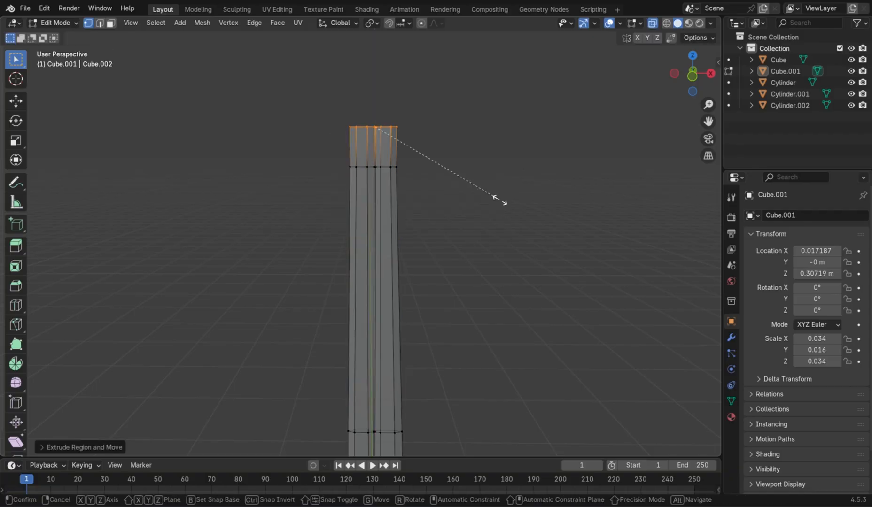
pyautogui.press('x')
pyautogui.click(466, 194)
# Step: Extrude the tapered end about 0.2 m up along Z and collapse it to a sharp point along X and Y
pyautogui.press('g')
pyautogui.press('z')
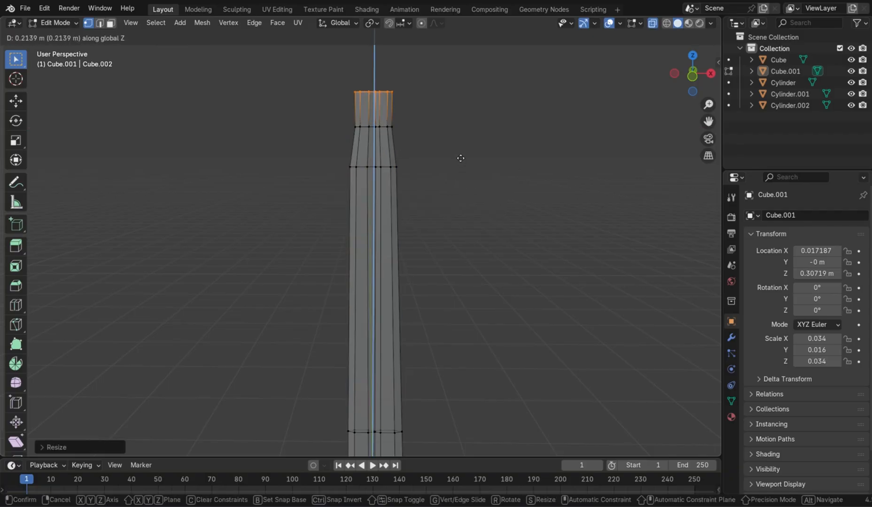
pyautogui.click(460, 165)
pyautogui.press('s')
pyautogui.press('x')
pyautogui.press('0')
pyautogui.press('Return')
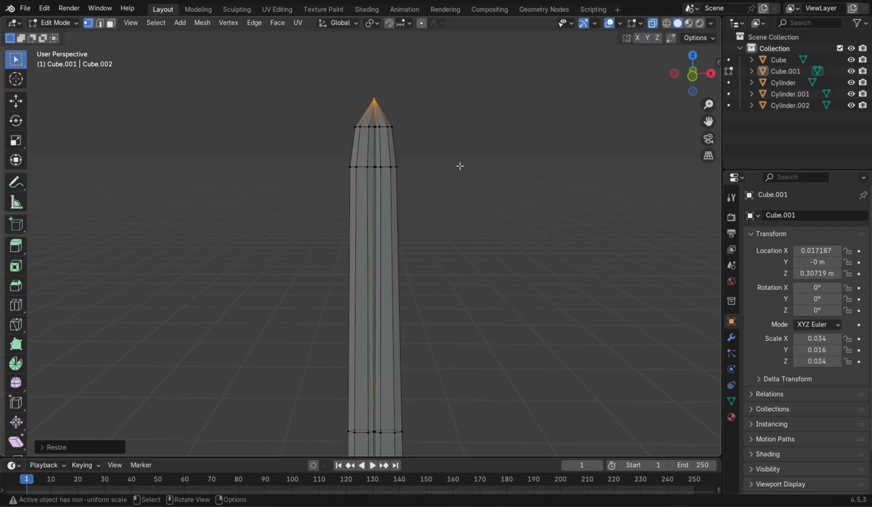
pyautogui.press('s')
pyautogui.press('z')
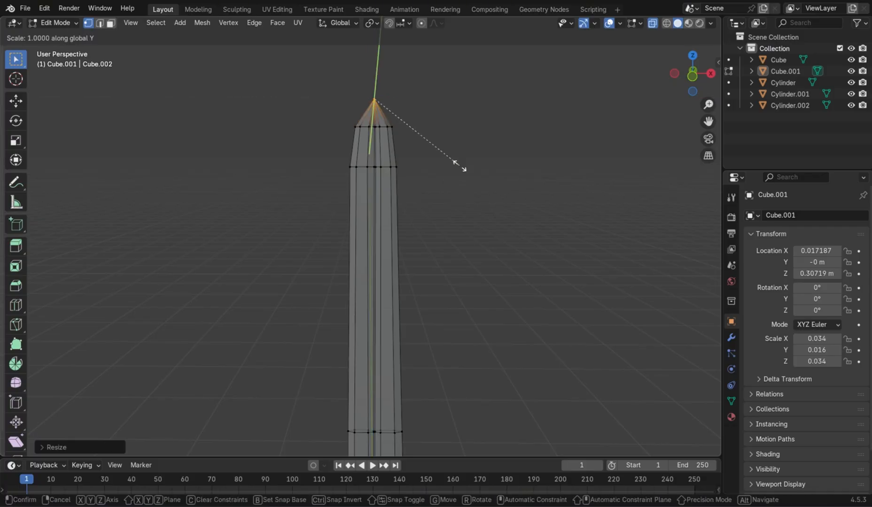
pyautogui.press('Return')
pyautogui.press('Tab')
pyautogui.hotkey('alt', 'z')
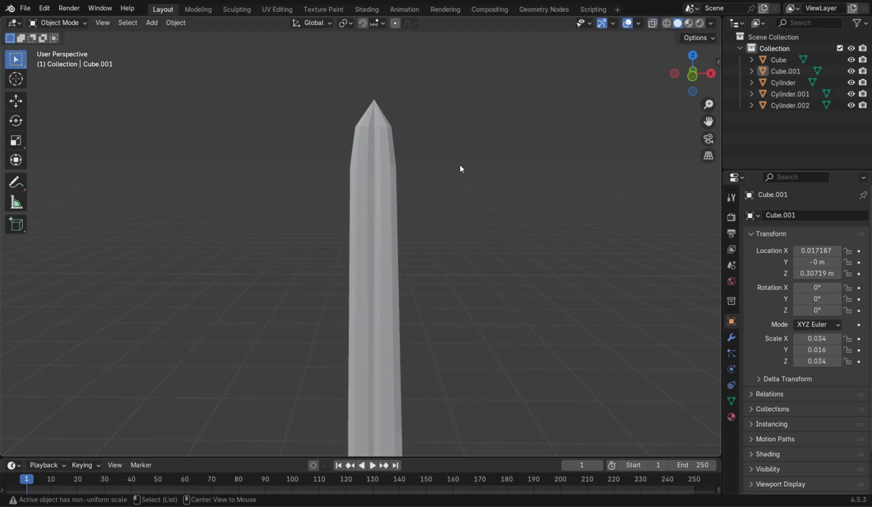
# Step: Narrow the whole blade object along X to a scale of about 0.024
pyautogui.moveTo(480, 193); pyautogui.dragTo(510, 206, button='middle')
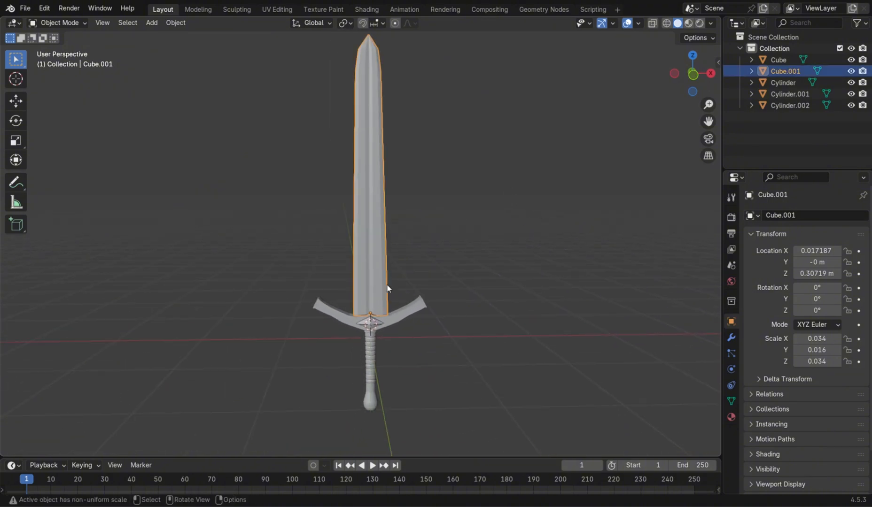
pyautogui.scroll(3, 511, 311)
pyautogui.press('s')
pyautogui.press('x')
pyautogui.click(450, 309)
# Step: Lower the blade along Z to about 0.282 m so its base sits in the crossguard
pyautogui.press('g')
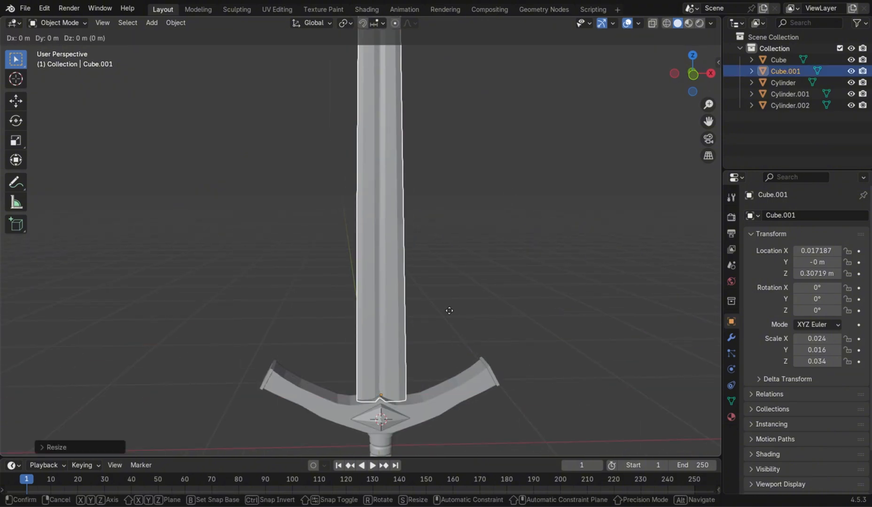
pyautogui.press('z')
pyautogui.click(446, 314)
pyautogui.scroll(-2, 446, 311)
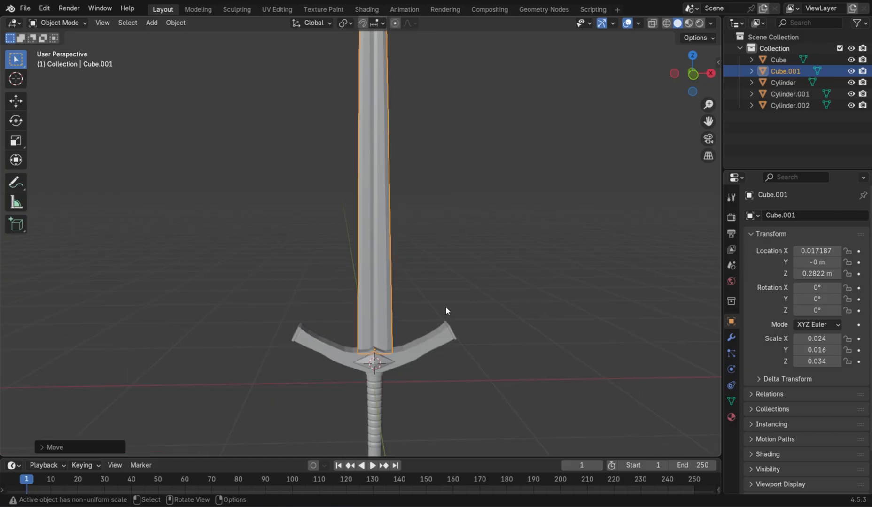
# Step: Fine-tune the blade's width along X, first widening and then narrowing it to suit the crossguard
pyautogui.press('s')
pyautogui.press('x')
pyautogui.click(466, 314)
pyautogui.scroll(2, 464, 317)
pyautogui.press('s')
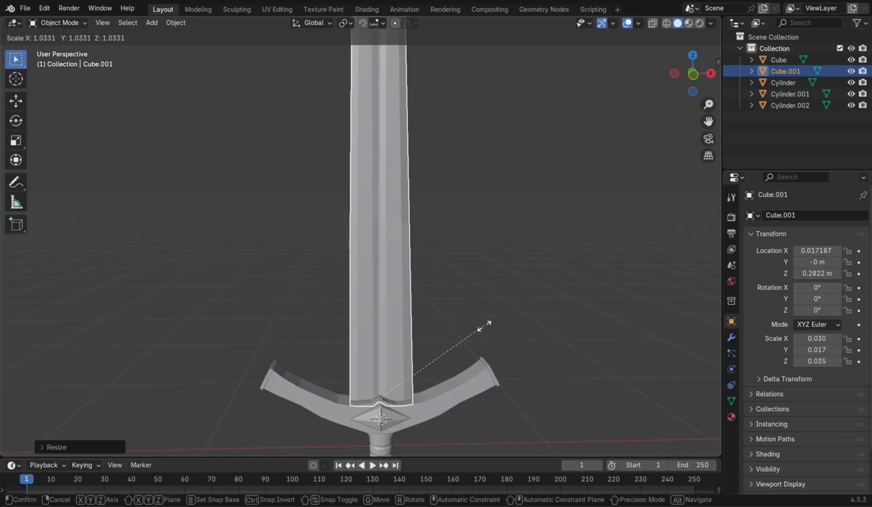
pyautogui.press('x')
pyautogui.click(459, 333)
# Step: Narrow the blade object along X to a scale of about 0.026
pyautogui.keyDown('shift'); pyautogui.moveTo(479, 383); pyautogui.dragTo(436, 224, button='middle'); pyautogui.keyUp('shift')
pyautogui.click(436, 223)
pyautogui.press('KP_Decimal')
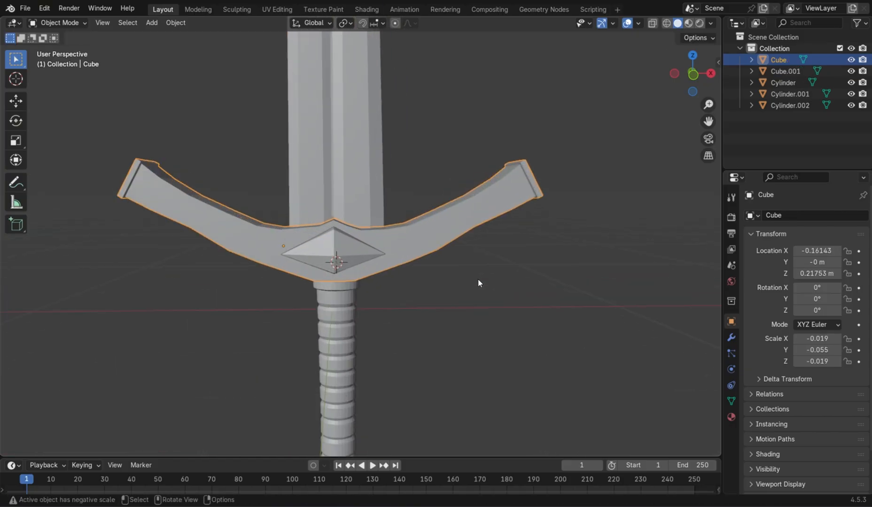
pyautogui.press('s')
pyautogui.press('x')
pyautogui.click(465, 298)
pyautogui.scroll(-3, 480, 301)
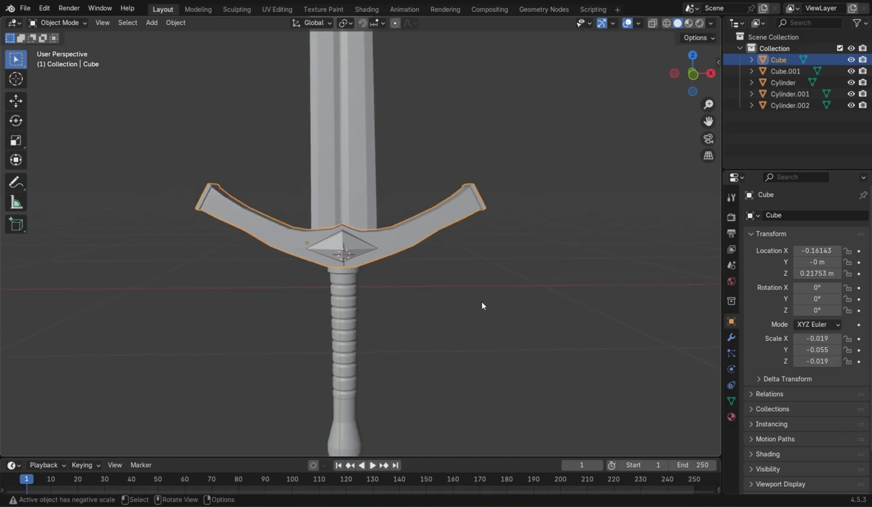
pyautogui.scroll(-2, 473, 292)
pyautogui.scroll(4, 471, 293)
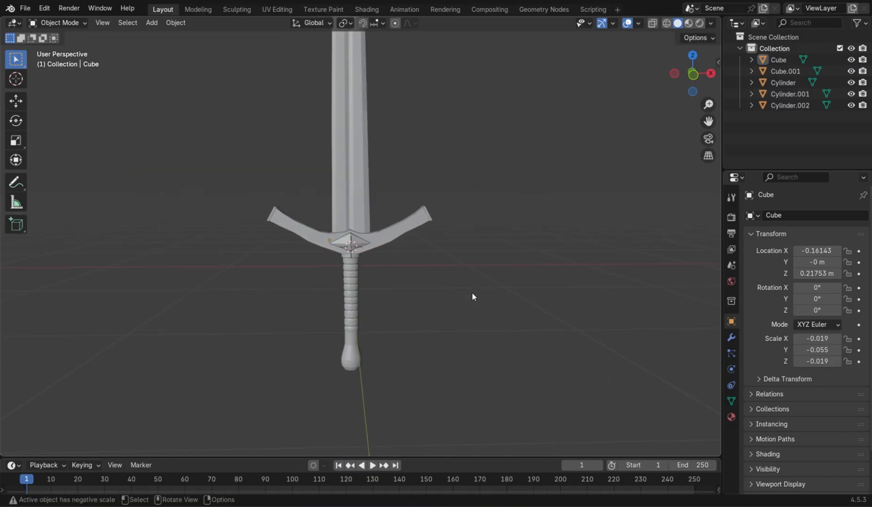
pyautogui.keyDown('shift'); pyautogui.moveTo(471, 293); pyautogui.dragTo(514, 363, button='middle'); pyautogui.keyUp('shift')
# Step: Add a centred lengthwise loop cut around the narrow sides of the crossguard's mesh
pyautogui.click(469, 306)
pyautogui.press('Tab')
pyautogui.hotkey('ctrl', 'r')
pyautogui.click(366, 314)
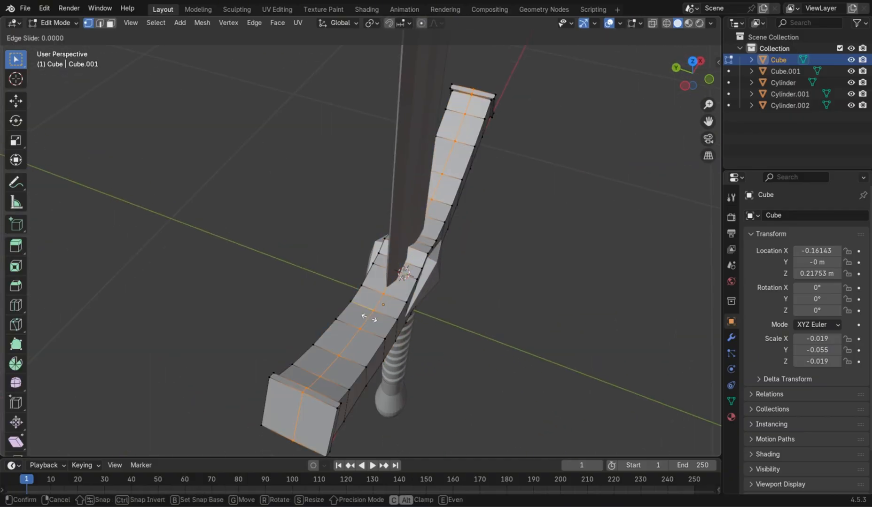
pyautogui.rightClick(367, 315)
# Step: Fatten the new crossguard edge loop outward along its normals by about 0.8 m
pyautogui.moveTo(486, 333); pyautogui.dragTo(465, 283, button='middle')
pyautogui.press('s')
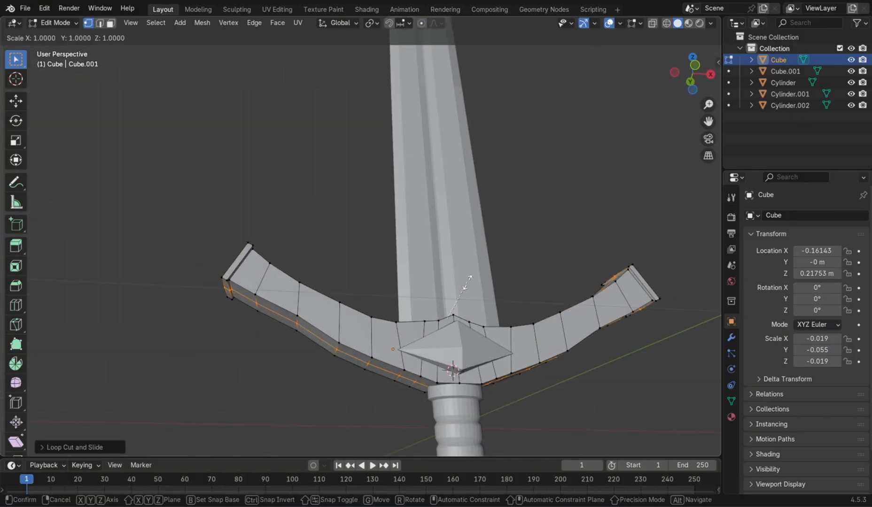
pyautogui.rightClick(452, 273)
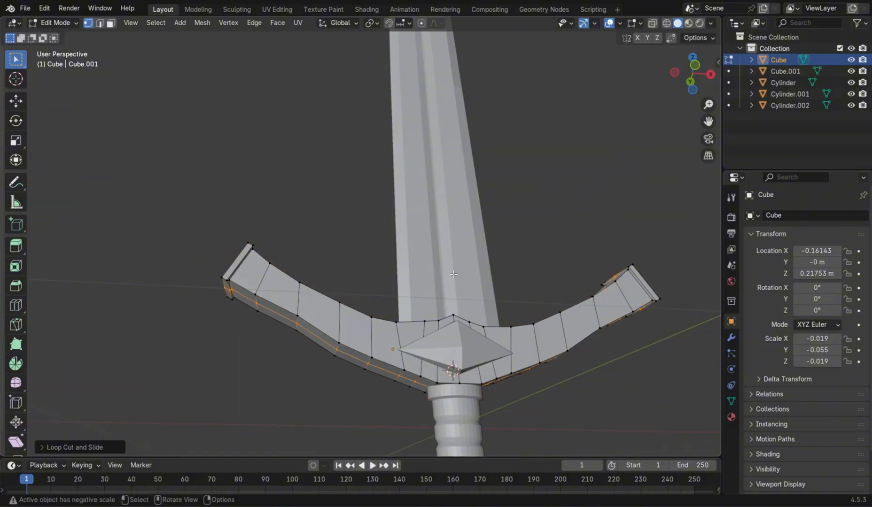
pyautogui.hotkey('alt', 's')
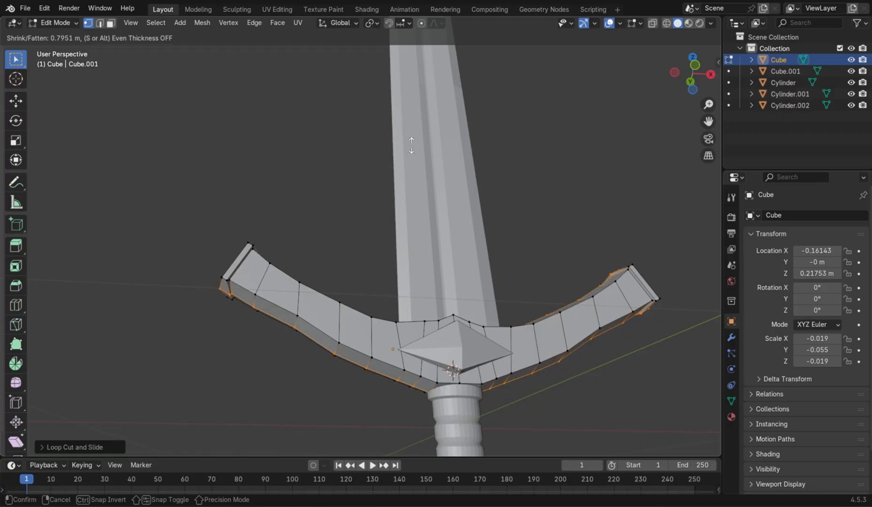
pyautogui.click(411, 146)
pyautogui.moveTo(445, 208); pyautogui.dragTo(541, 240, button='middle')
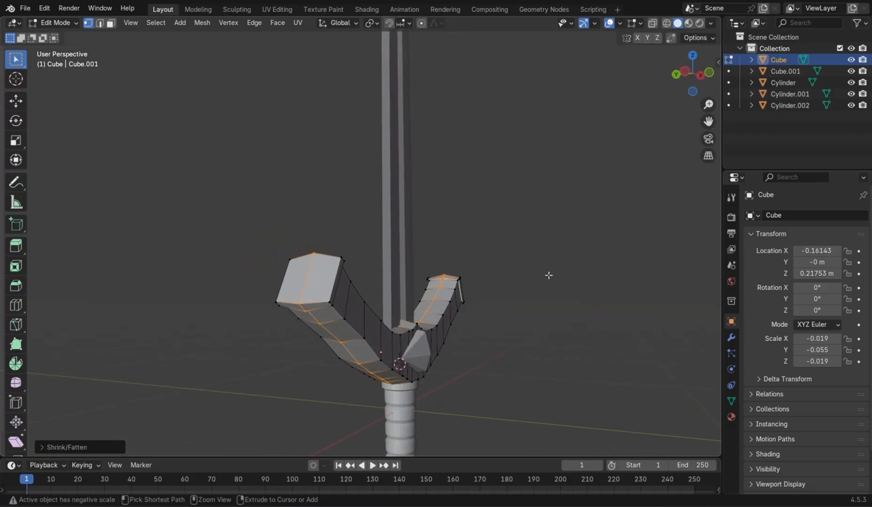
# Step: Bevel the raised edge loop of the crossguard into a flat central strip
pyautogui.hotkey('ctrl', 'b')
pyautogui.click(575, 292)
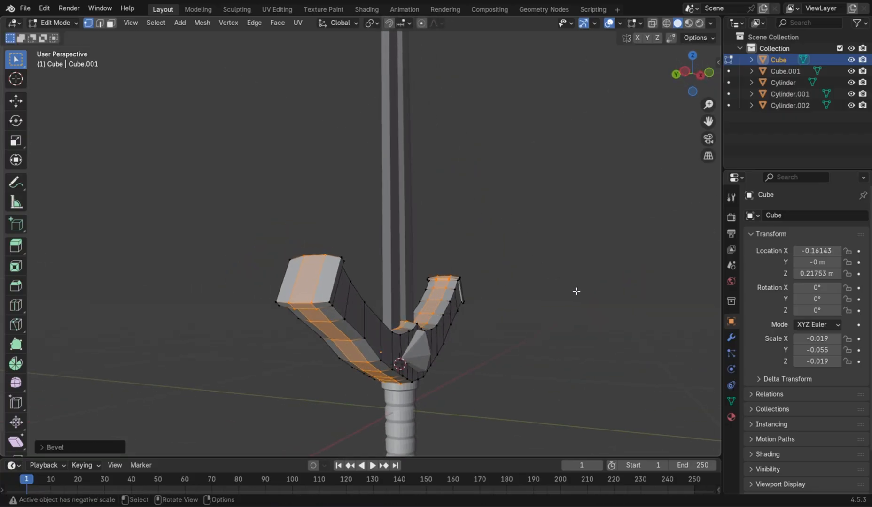
pyautogui.moveTo(576, 289); pyautogui.dragTo(512, 282, button='middle')
pyautogui.press('s')
pyautogui.press('y')
pyautogui.rightClick(534, 259)
# Step: Adjust the bevelled strip's extent along X so it stands out slightly at the crossguard's ends
pyautogui.press('s')
pyautogui.press('x')
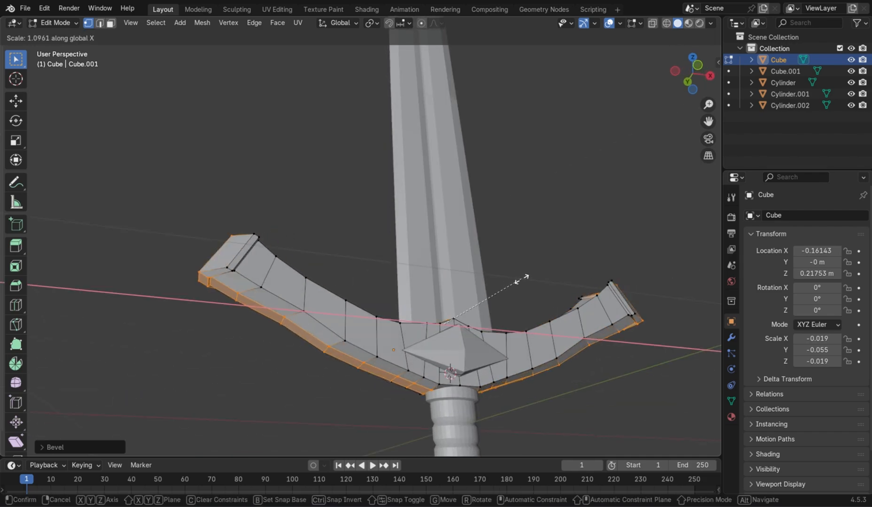
pyautogui.click(514, 275)
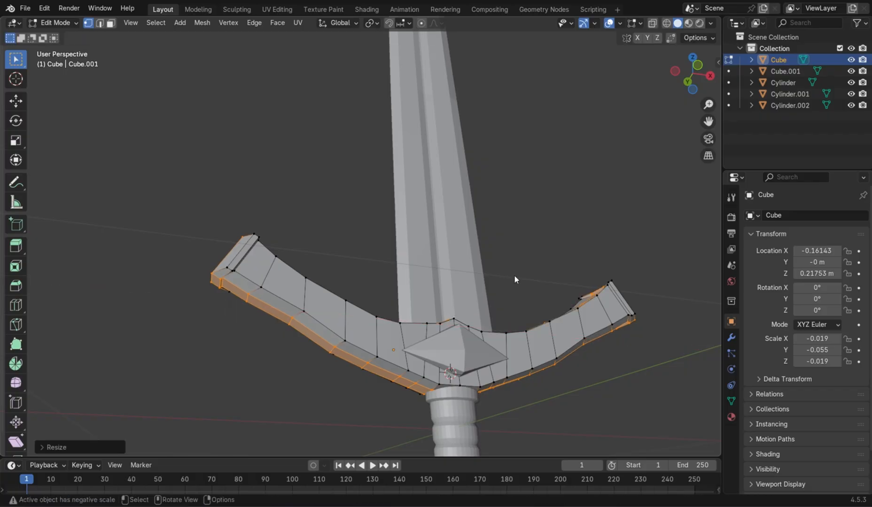
pyautogui.press('Tab')
pyautogui.moveTo(534, 307); pyautogui.dragTo(594, 336, button='middle')
pyautogui.press('Tab')
pyautogui.press('s')
pyautogui.press('x')
pyautogui.click(559, 316)
# Step: Scale the crossguard's bevelled strip along Y and fine-tune its height along Z
pyautogui.press('s')
pyautogui.press('y')
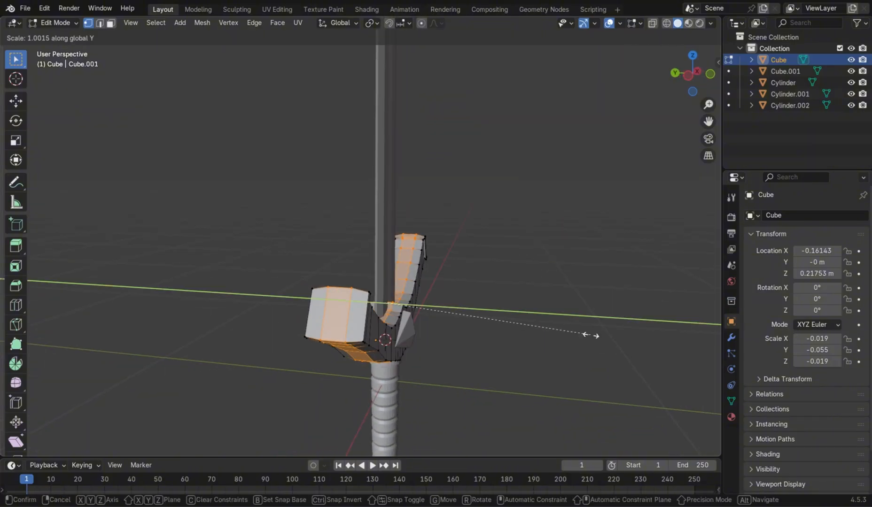
pyautogui.click(470, 304)
pyautogui.moveTo(472, 322); pyautogui.dragTo(227, 314, button='middle')
pyautogui.press('g')
pyautogui.press('z')
pyautogui.click(457, 282)
pyautogui.press('g')
pyautogui.press('z')
pyautogui.click(577, 288)
pyautogui.press('Tab')
pyautogui.moveTo(389, 220); pyautogui.dragTo(513, 264, button='middle')
pyautogui.press('Tab')
pyautogui.press('Tab')
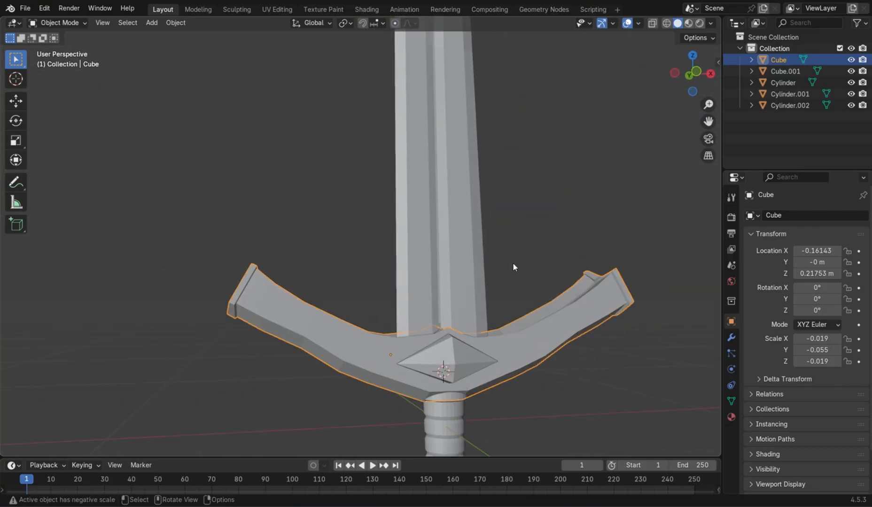
# Step: Thin the crossguard and its diamond ornament together along Y
pyautogui.keyDown('shift'); pyautogui.moveTo(582, 307); pyautogui.dragTo(520, 368, button='middle'); pyautogui.keyUp('shift')
pyautogui.scroll(-6, 521, 368)
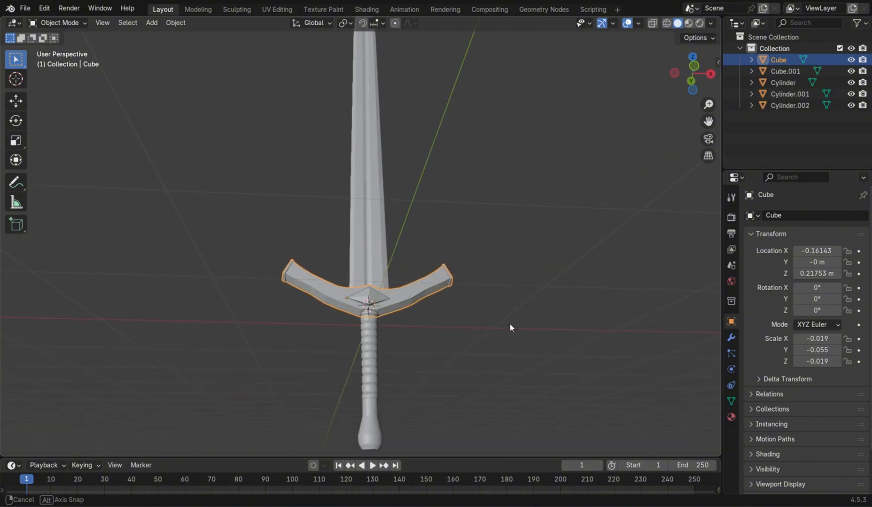
pyautogui.moveTo(510, 327); pyautogui.dragTo(435, 379, button='middle')
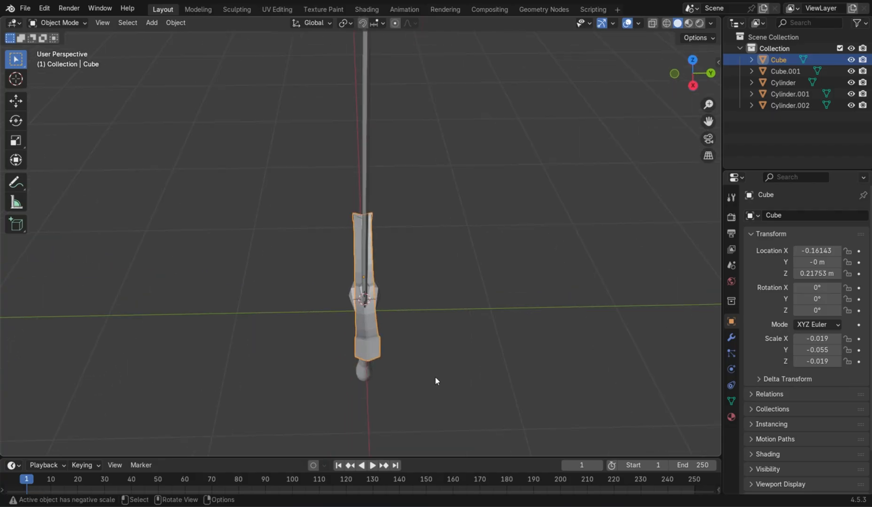
pyautogui.scroll(4, 442, 373)
pyautogui.keyDown('shift'); pyautogui.click(336, 348); pyautogui.keyUp('shift')
pyautogui.press('s')
pyautogui.press('y')
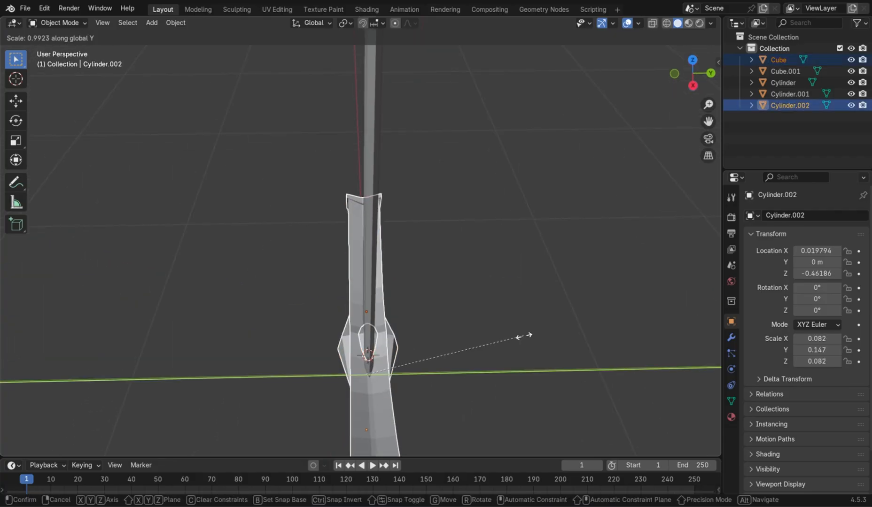
pyautogui.click(464, 356)
# Step: Thicken the crossguard and diamond ornament slightly along Y, bringing the crossguard's Y scale to about -0.039
pyautogui.moveTo(465, 356); pyautogui.dragTo(537, 365, button='middle')
pyautogui.press('s')
pyautogui.press('y')
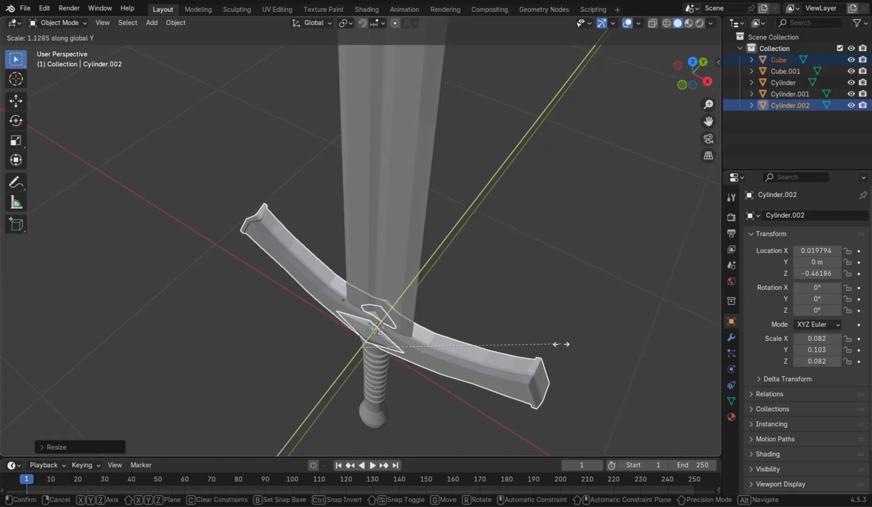
pyautogui.click(537, 356)
pyautogui.scroll(4, 513, 230)
pyautogui.moveTo(459, 329); pyautogui.dragTo(498, 236, button='middle')
pyautogui.scroll(-3, 498, 235)
pyautogui.click(314, 386)
pyautogui.moveTo(394, 356); pyautogui.dragTo(354, 356, button='middle')
pyautogui.press('s')
pyautogui.press('y')
pyautogui.rightClick(347, 355)
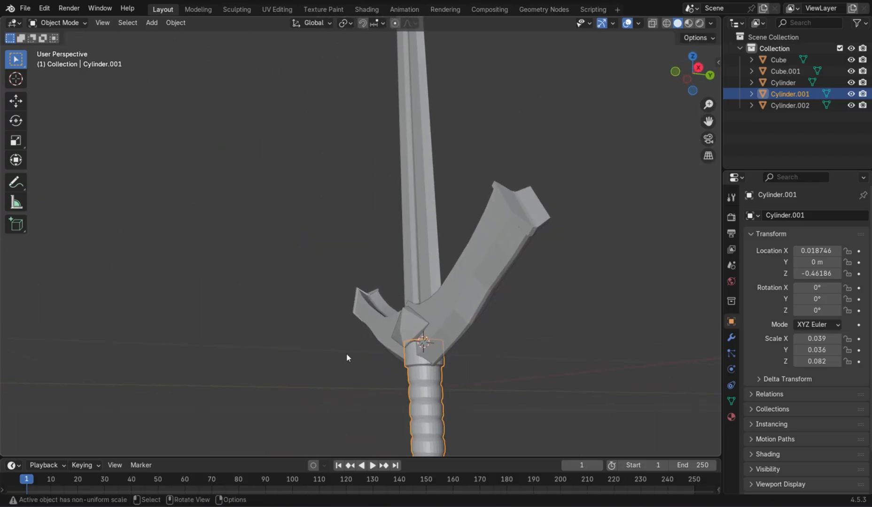
# Step: Thicken the crossguard and diamond ornament along Y, bringing the crossguard's Y scale to about -0.054
pyautogui.keyDown('shift'); pyautogui.click(445, 329); pyautogui.keyUp('shift')
pyautogui.press('s')
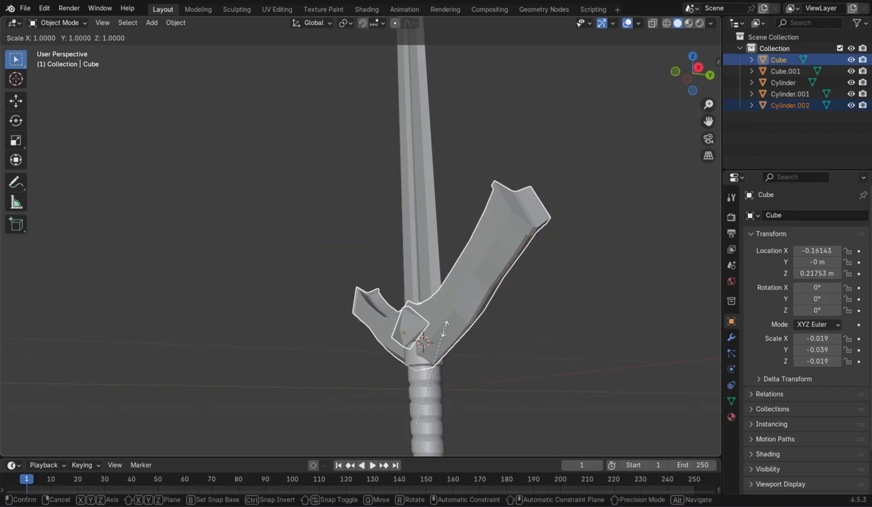
pyautogui.press('y')
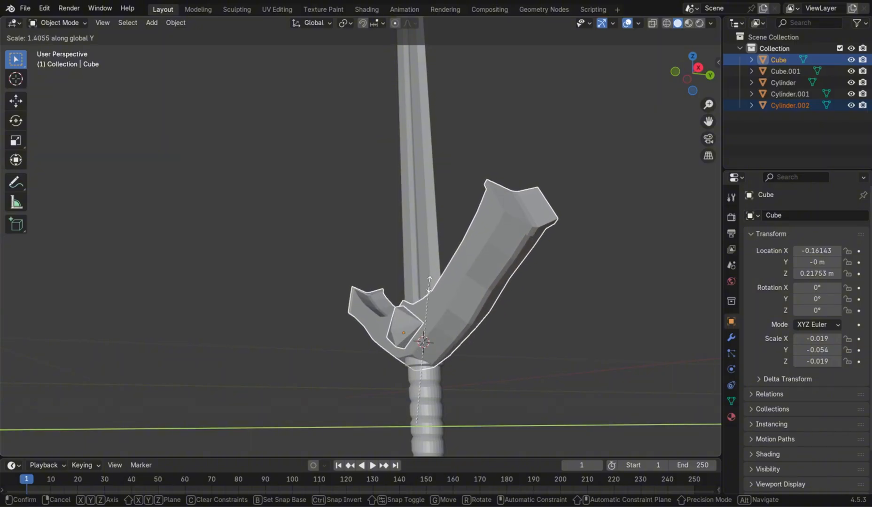
pyautogui.click(430, 284)
# Step: Shorten the crossguard along X by scaling its entire mesh, leaving the diamond ornament out
pyautogui.moveTo(444, 295); pyautogui.dragTo(404, 267, button='middle')
pyautogui.click(312, 309)
pyautogui.click(403, 267)
pyautogui.press('s')
pyautogui.press('x')
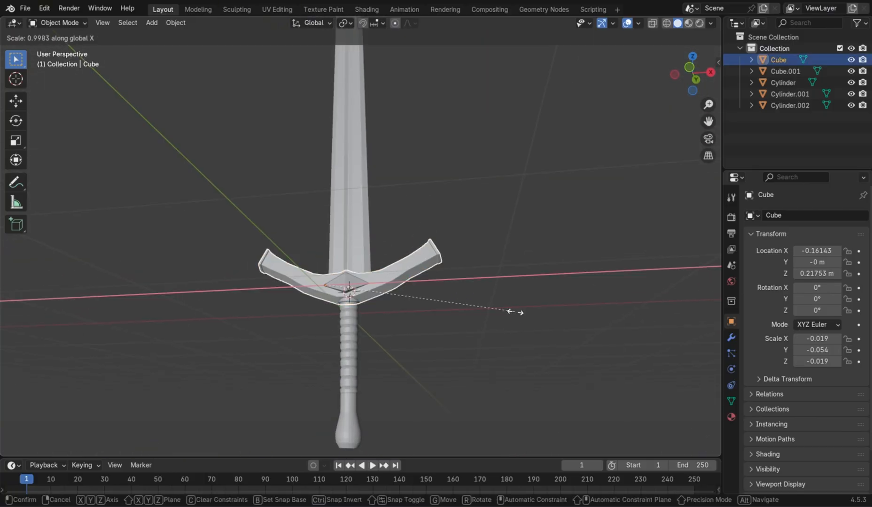
pyautogui.press('Escape')
pyautogui.press('Tab')
pyautogui.press('a')
pyautogui.press('s')
pyautogui.press('x')
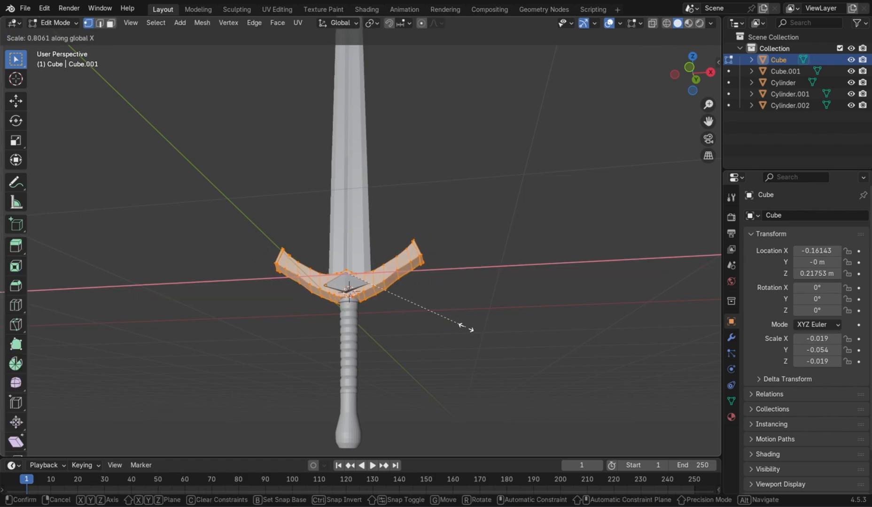
pyautogui.click(449, 332)
pyautogui.moveTo(450, 333); pyautogui.dragTo(474, 352, button='middle')
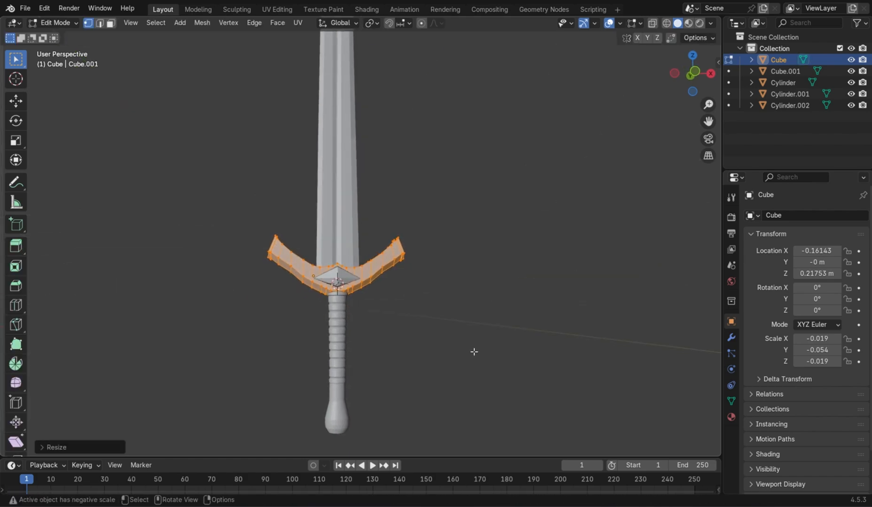
# Step: Try to shift the crossguard, diamond ornament and blade meshes together along X by about 0.01 m in front view
pyautogui.press('Tab')
pyautogui.keyDown('shift'); pyautogui.click(347, 276); pyautogui.keyUp('shift')
pyautogui.keyDown('shift'); pyautogui.click(354, 248); pyautogui.keyUp('shift')
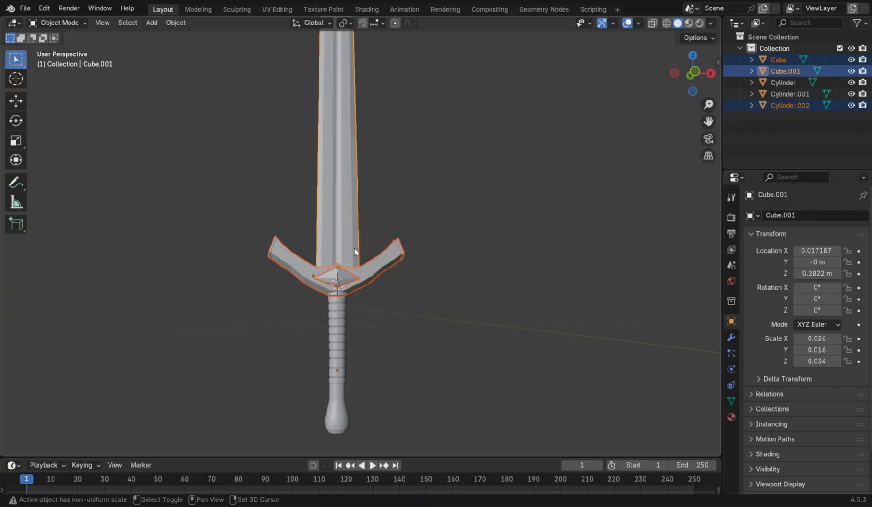
pyautogui.press('Tab')
pyautogui.press('a')
pyautogui.press('g')
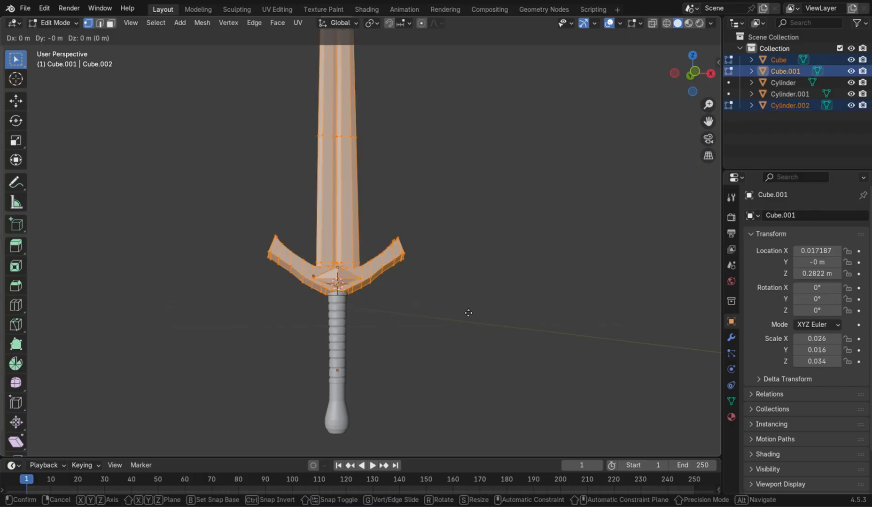
pyautogui.press('x')
pyautogui.press('Escape')
pyautogui.press('KP_1')
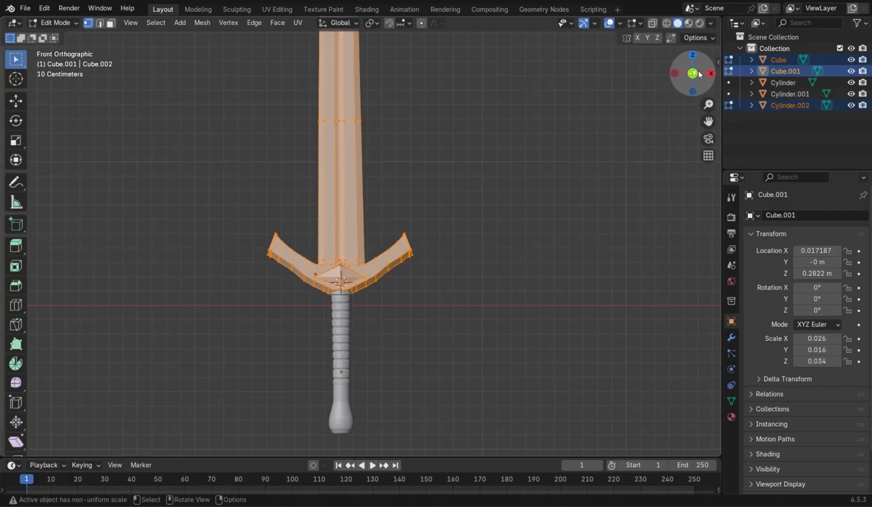
pyautogui.press('g')
pyautogui.press('x')
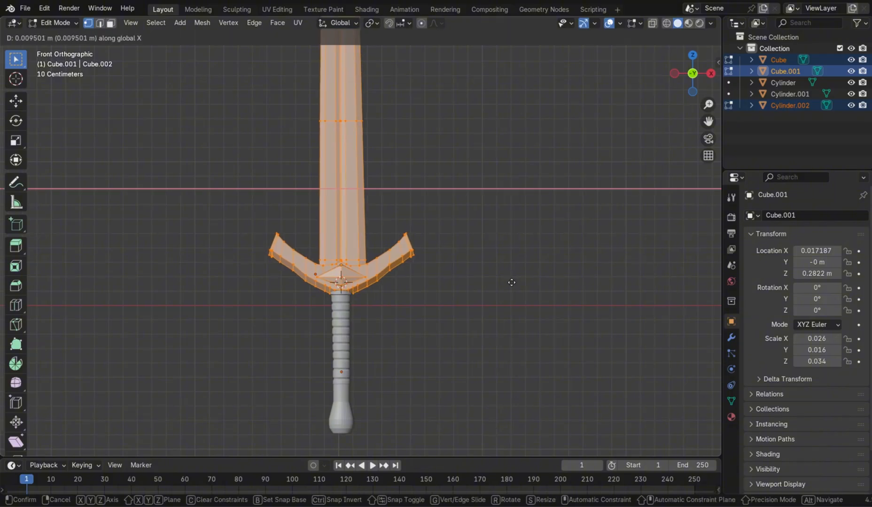
pyautogui.click(512, 283)
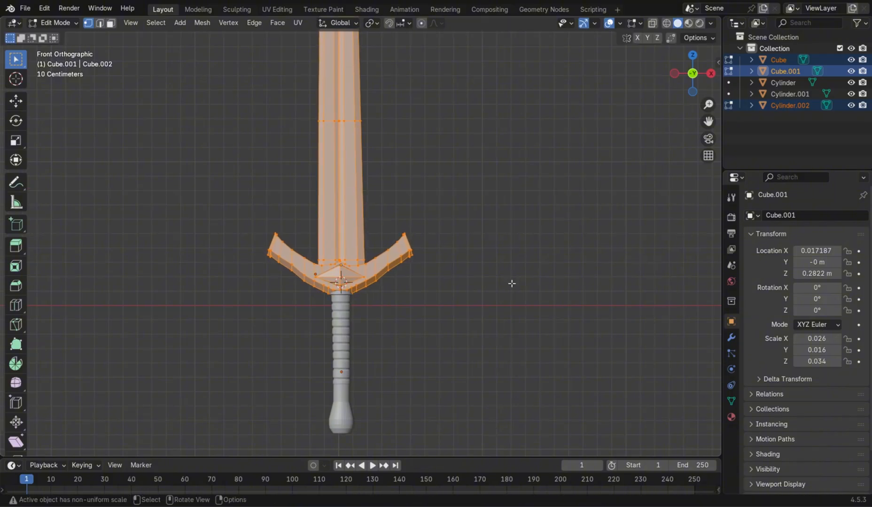
pyautogui.press('Tab')
pyautogui.hotkey('alt', 'a')
# Step: Narrow the blade's entire mesh along X to match the shortened crossguard
pyautogui.keyDown('shift'); pyautogui.moveTo(477, 276); pyautogui.dragTo(523, 313, button='middle'); pyautogui.keyUp('shift')
pyautogui.scroll(-3, 524, 313)
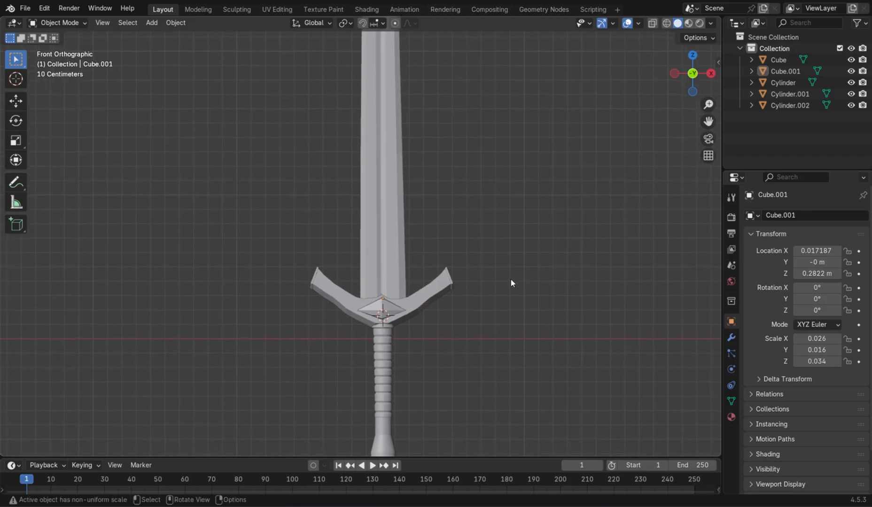
pyautogui.scroll(3, 496, 304)
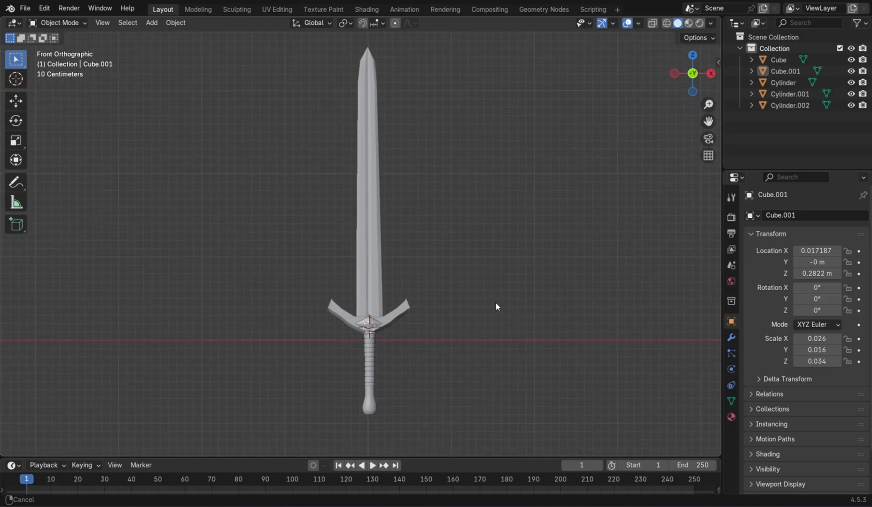
pyautogui.keyDown('shift'); pyautogui.moveTo(542, 347); pyautogui.dragTo(524, 264, button='middle'); pyautogui.keyUp('shift')
pyautogui.press('Tab')
pyautogui.hotkey('alt', 'a')
pyautogui.press('a')
pyautogui.press('s')
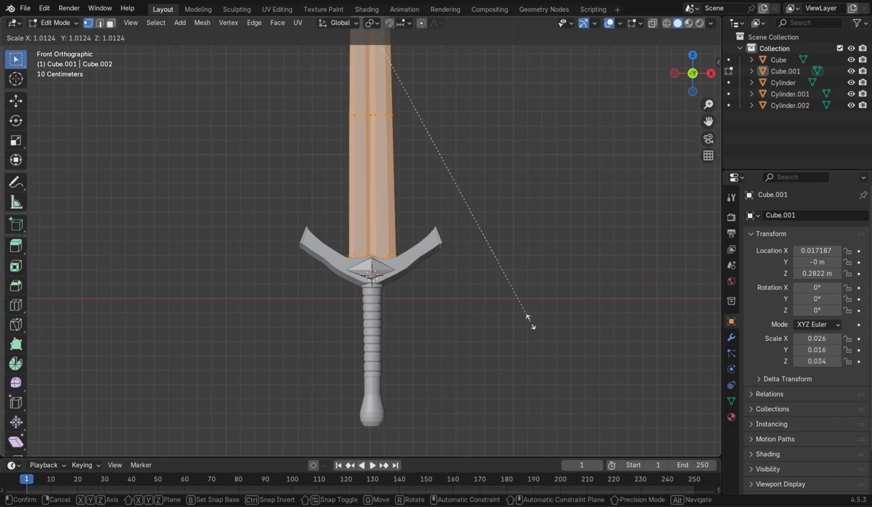
pyautogui.click(434, 250)
pyautogui.hotkey('alt', 'a')
pyautogui.press('Tab')
# Step: Try to lower both outer arms of the crossguard slightly along Z in see-through display, leaving its centre unselected
pyautogui.scroll(-1, 500, 321)
pyautogui.click(421, 244)
pyautogui.press('Tab')
pyautogui.scroll(3, 429, 251)
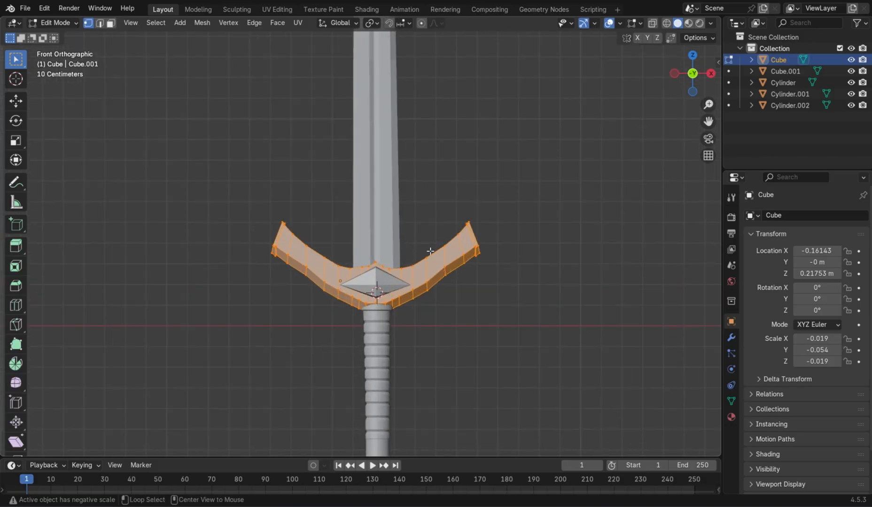
pyautogui.hotkey('alt', 'z')
pyautogui.moveTo(430, 201); pyautogui.dragTo(510, 310)
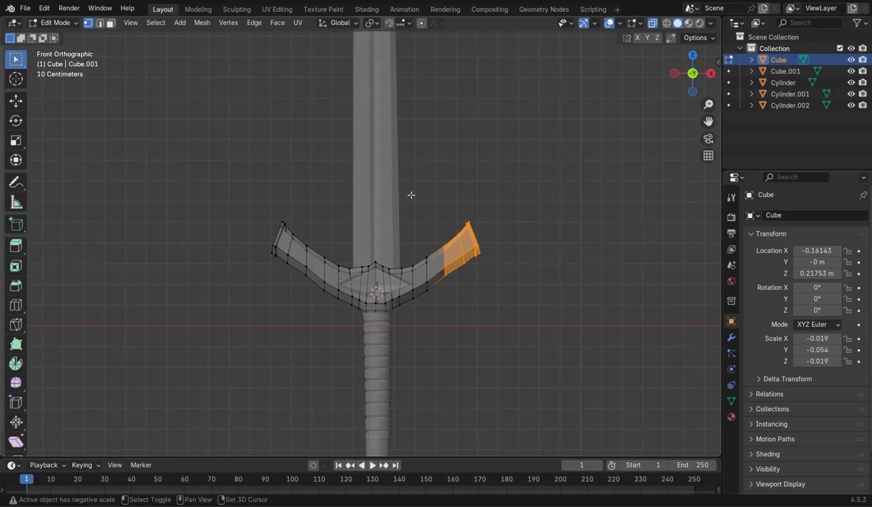
pyautogui.moveTo(411, 195); pyautogui.dragTo(572, 381)
pyautogui.keyDown('shift'); pyautogui.moveTo(248, 187); pyautogui.dragTo(341, 371); pyautogui.keyUp('shift')
pyautogui.press('g')
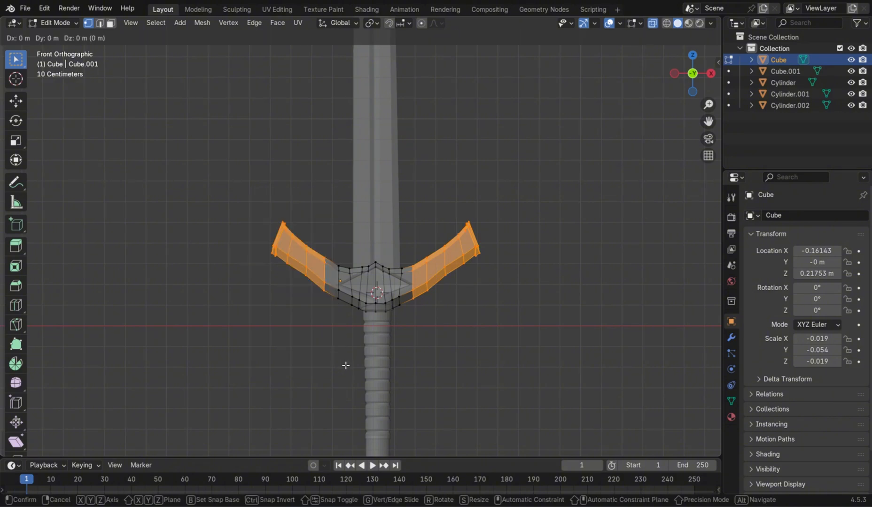
pyautogui.press('Escape')
pyautogui.press('g')
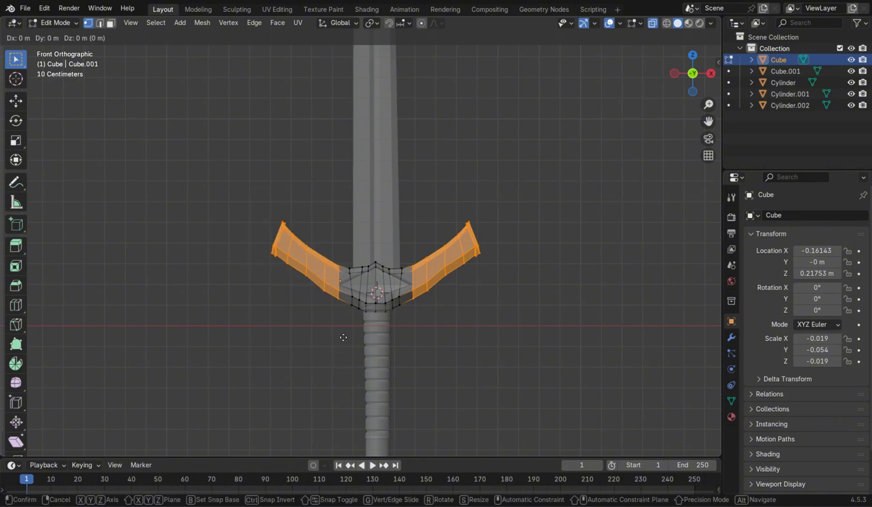
pyautogui.press('z')
pyautogui.click(340, 346)
# Step: Try to lower the crossguard's selected arms further, by about 0.04 m along Z
pyautogui.press('r')
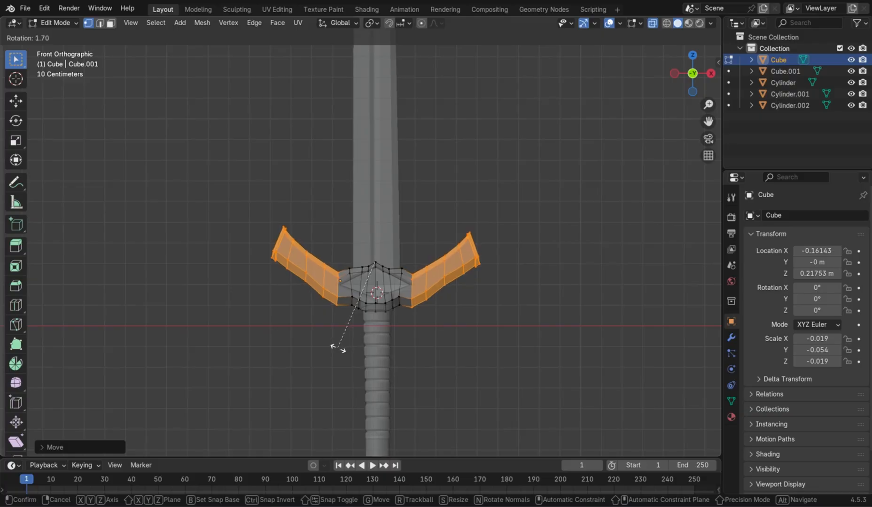
pyautogui.click(341, 347)
pyautogui.press('g')
pyautogui.press('z')
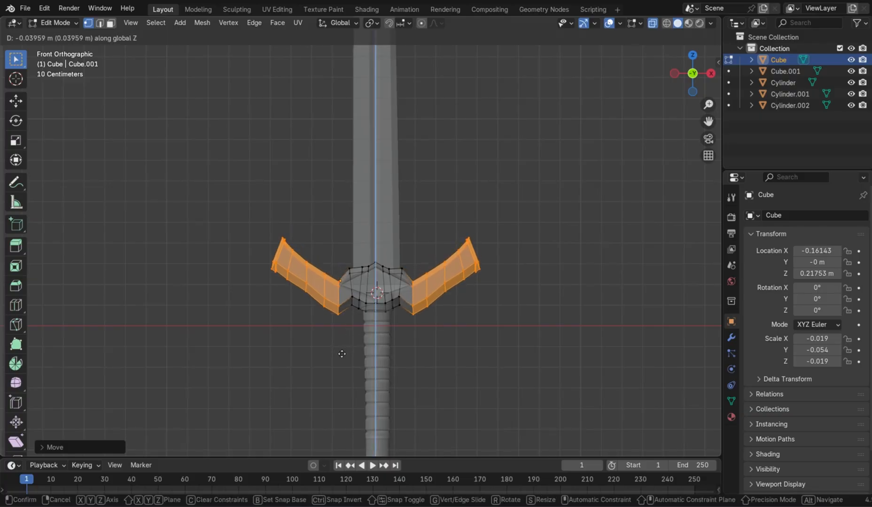
pyautogui.click(336, 352)
pyautogui.press('Tab')
pyautogui.hotkey('alt', 'z')
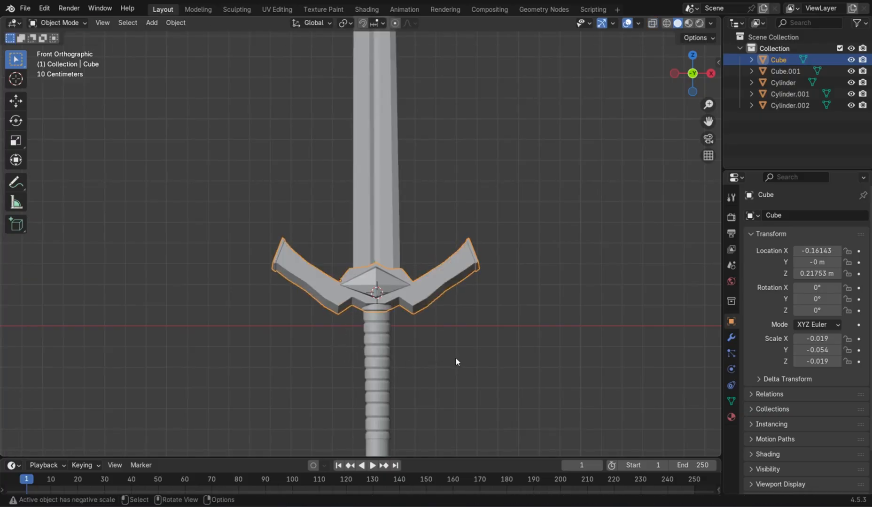
# Step: Try to raise the crossguard's arms slightly along Z and scale them up a little
pyautogui.moveTo(456, 359)
pyautogui.mouseDown(button='middle')
pyautogui.moveTo(471, 399)
pyautogui.moveTo(465, 361)
pyautogui.mouseUp(button='middle')
pyautogui.press('Tab')
pyautogui.press('g')
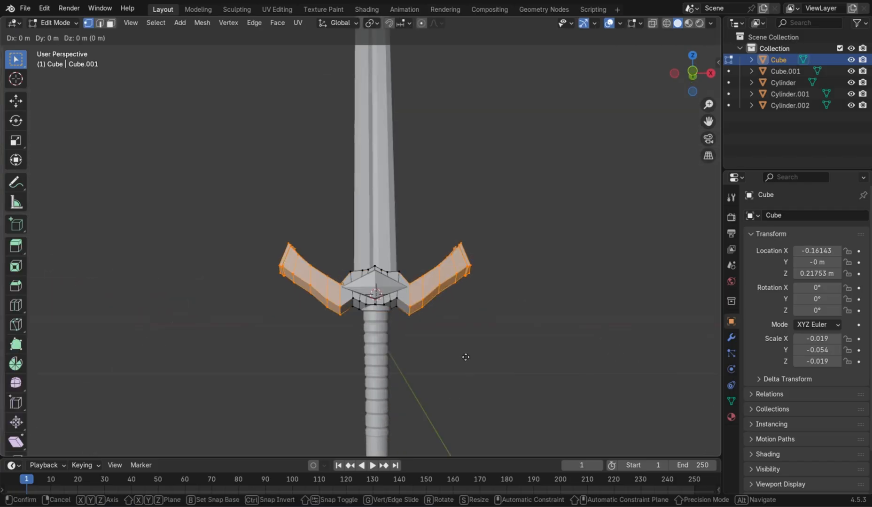
pyautogui.press('z')
pyautogui.click(472, 348)
pyautogui.press('s')
pyautogui.click(483, 350)
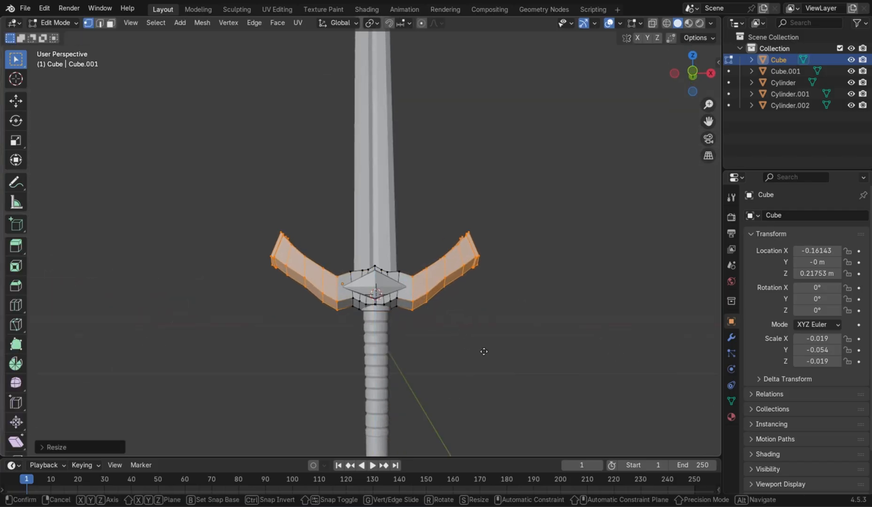
# Step: Try to raise the enlarged crossguard arms further along Z to line them up with the centre section
pyautogui.press('g')
pyautogui.press('z')
pyautogui.click(489, 337)
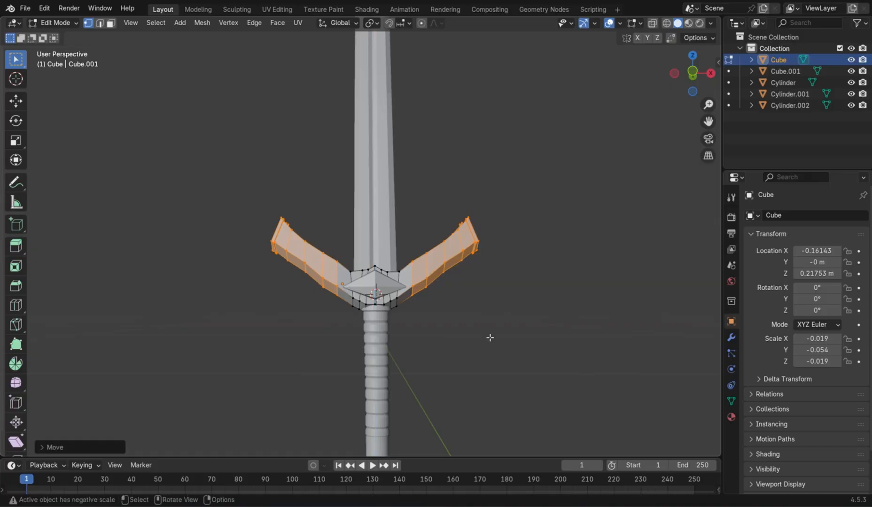
pyautogui.press('r')
pyautogui.rightClick(505, 329)
pyautogui.press('Tab')
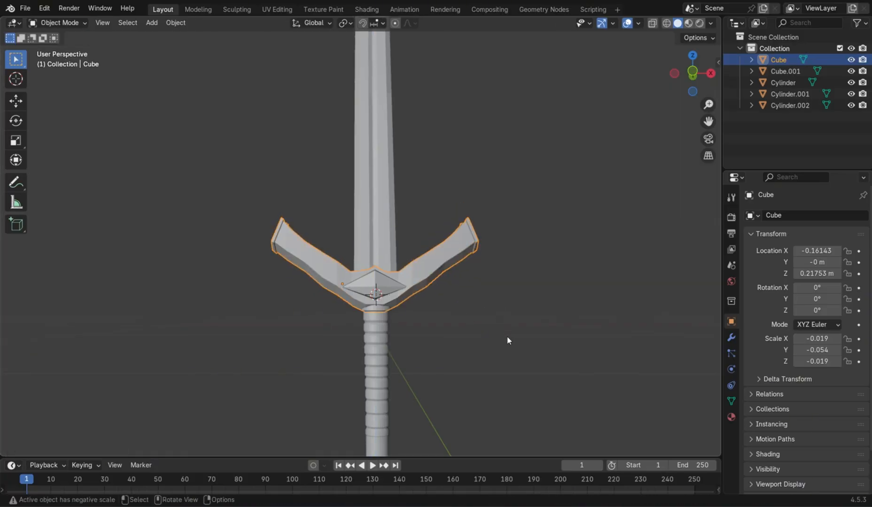
# Step: Undo the move and scale edits to the crossguard's arms, back to its smoothly curved shape, and deselect it
pyautogui.click(507, 336)
pyautogui.moveTo(507, 336)
pyautogui.mouseDown(button='middle')
pyautogui.moveTo(496, 415)
pyautogui.moveTo(484, 412)
pyautogui.moveTo(506, 340)
pyautogui.mouseUp(button='middle')
pyautogui.press('Tab')
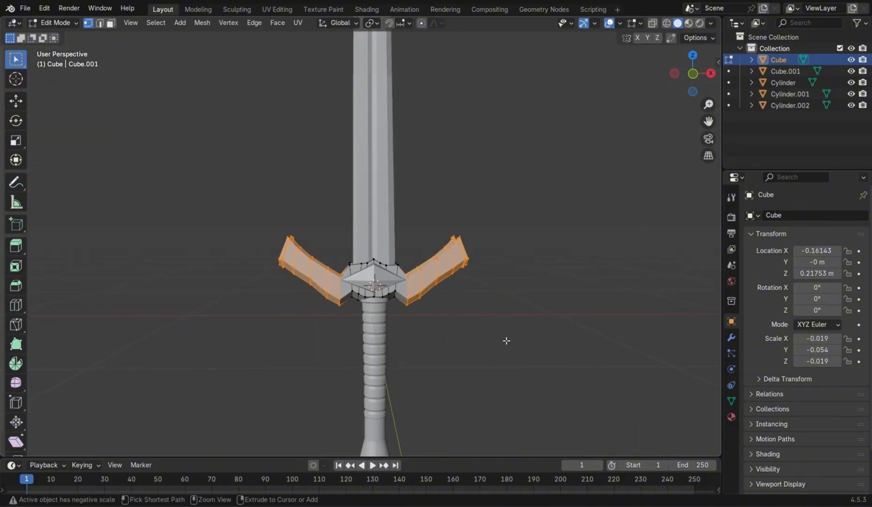
pyautogui.press('Tab')
pyautogui.moveTo(505, 343)
pyautogui.mouseDown(button='middle')
pyautogui.moveTo(554, 411)
pyautogui.moveTo(568, 387)
pyautogui.moveTo(467, 388)
pyautogui.moveTo(508, 368)
pyautogui.moveTo(510, 355)
pyautogui.mouseUp(button='middle')
pyautogui.press('Tab')
pyautogui.press('Tab')
pyautogui.scroll(-3, 502, 369)
pyautogui.click(490, 348)
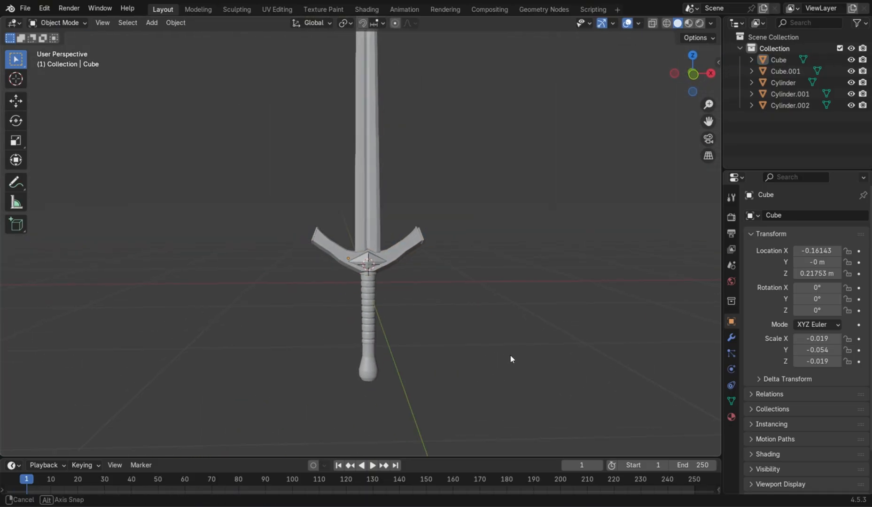
pyautogui.scroll(-1, 449, 307)
pyautogui.keyDown('shift'); pyautogui.moveTo(460, 332); pyautogui.dragTo(457, 352, button='middle'); pyautogui.keyUp('shift')
pyautogui.scroll(-2, 466, 378)
pyautogui.scroll(3, 465, 355)
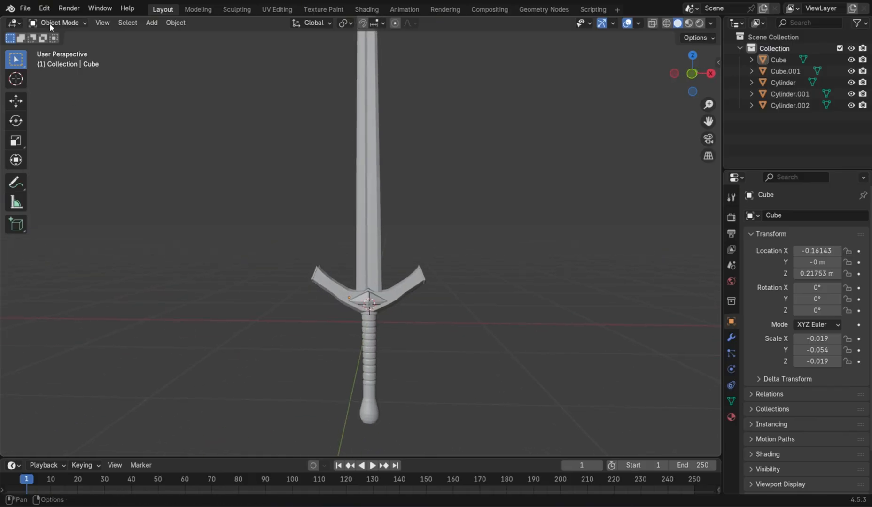